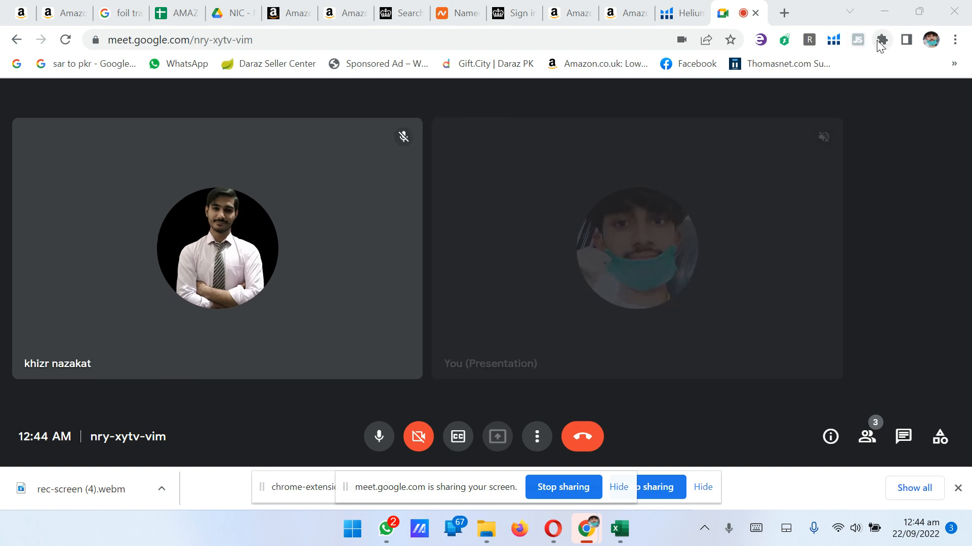
Switch to the Opera browser and search Amazon for "ice head wrap"
left_click(882, 40)
scroll(807, 250, "down", 5)
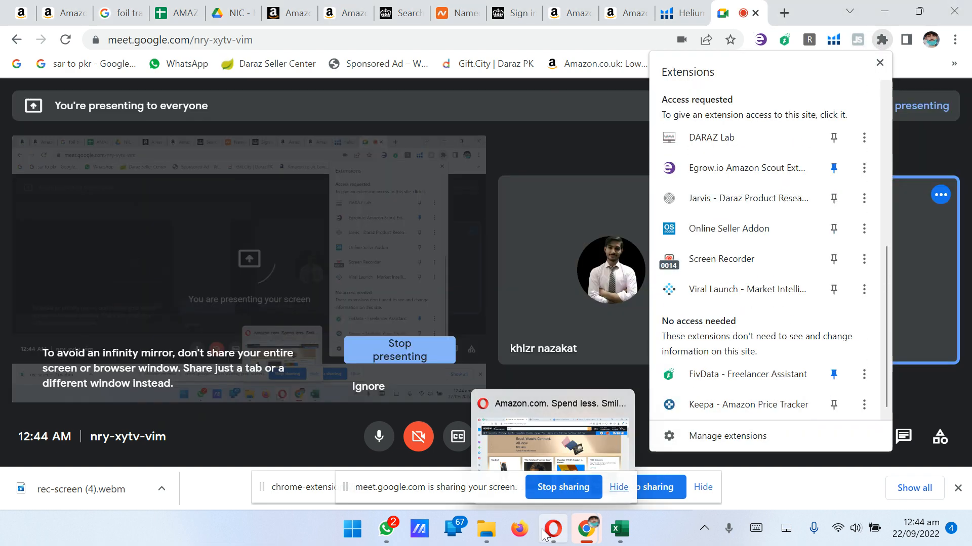
left_click(543, 533)
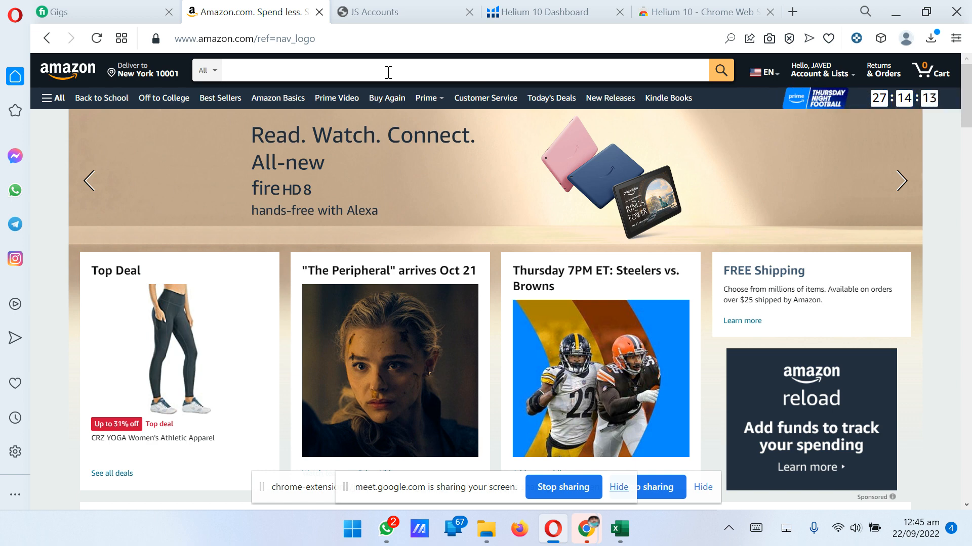
left_click(379, 66)
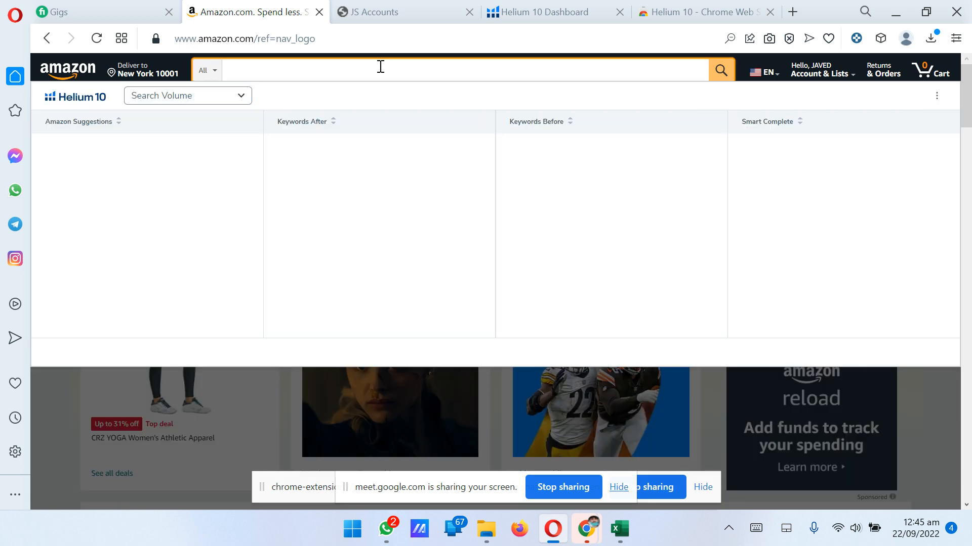
type("ice")
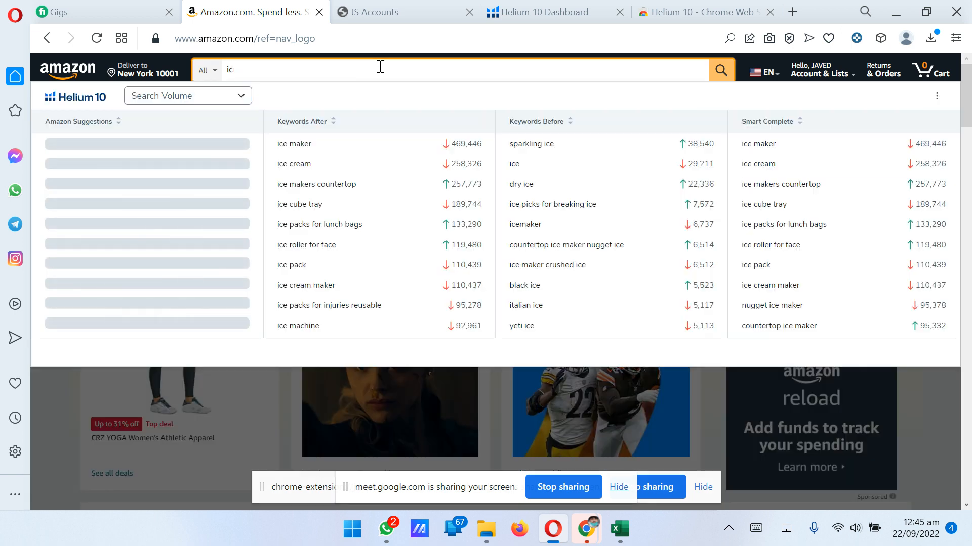
key("BackSpace")
type("e head wrap")
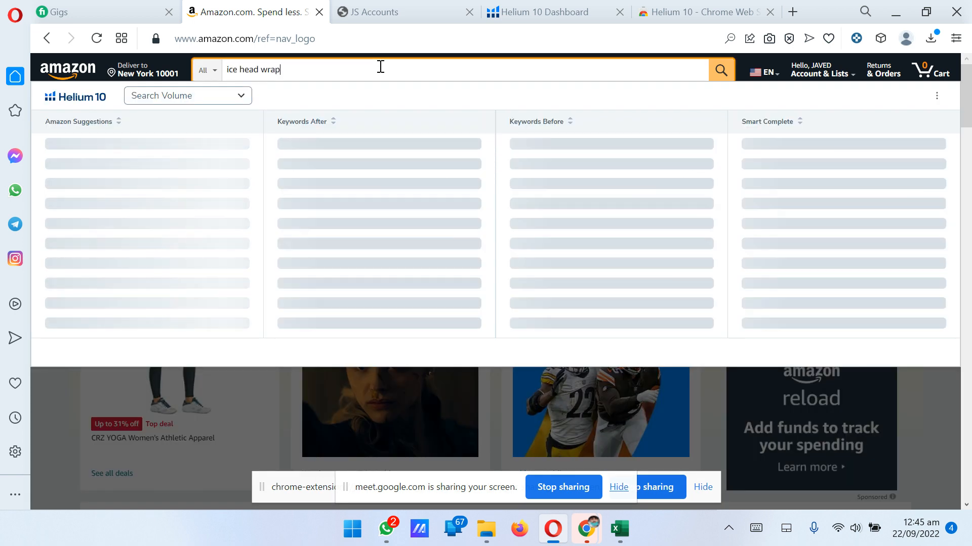
key("Return")
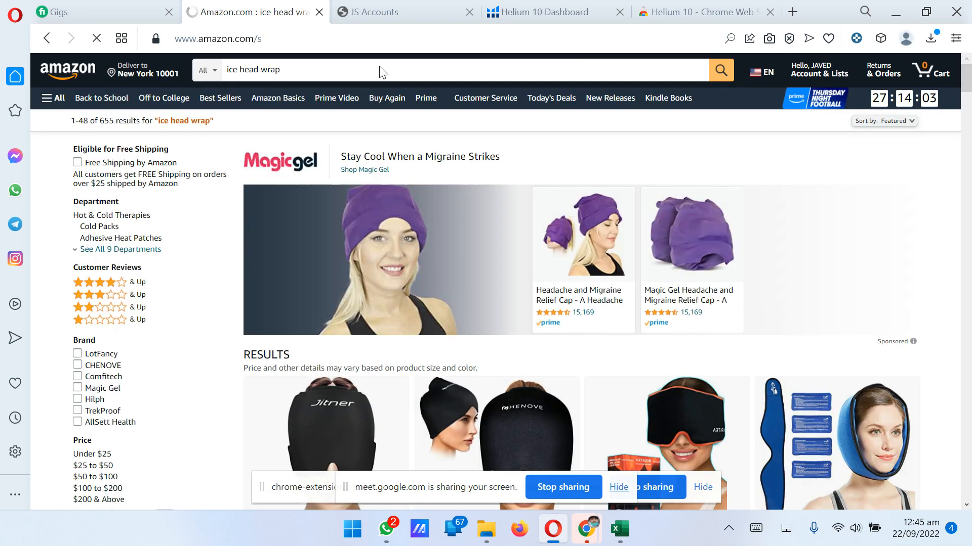
Look through the ice head wrap search results, comparing the listings' designs, prices, reviews and best-seller ranks
scroll(688, 257, "down", 5)
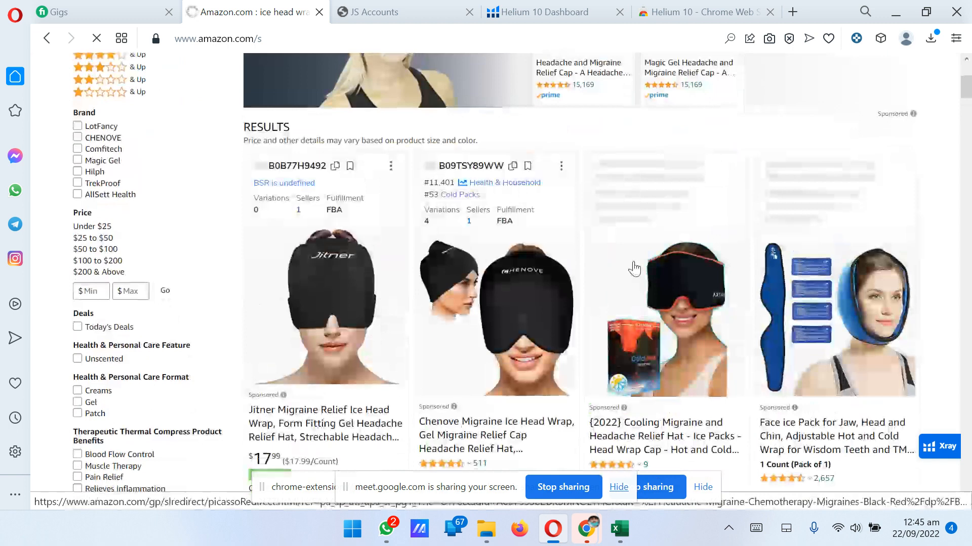
scroll(634, 268, "down", 3)
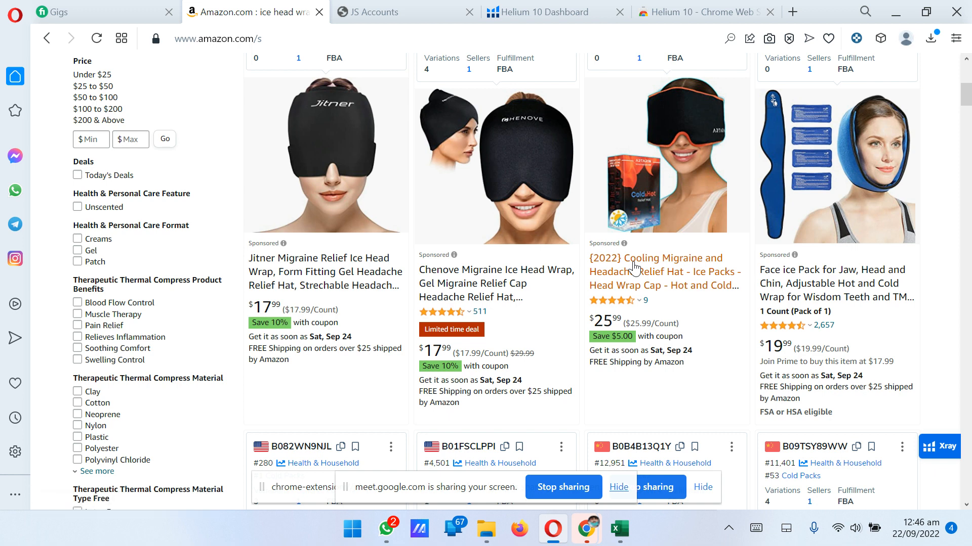
scroll(634, 267, "down", 6)
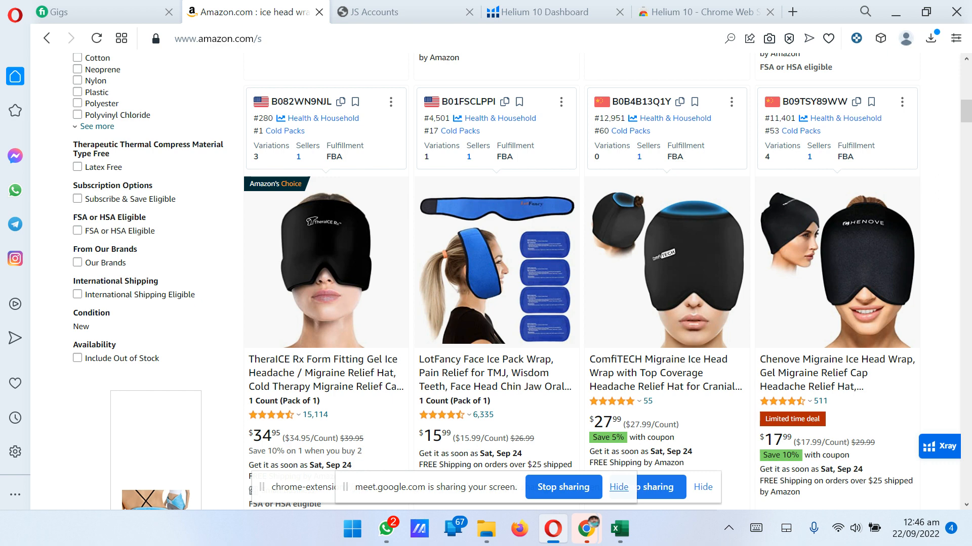
scroll(540, 282, "down", 10)
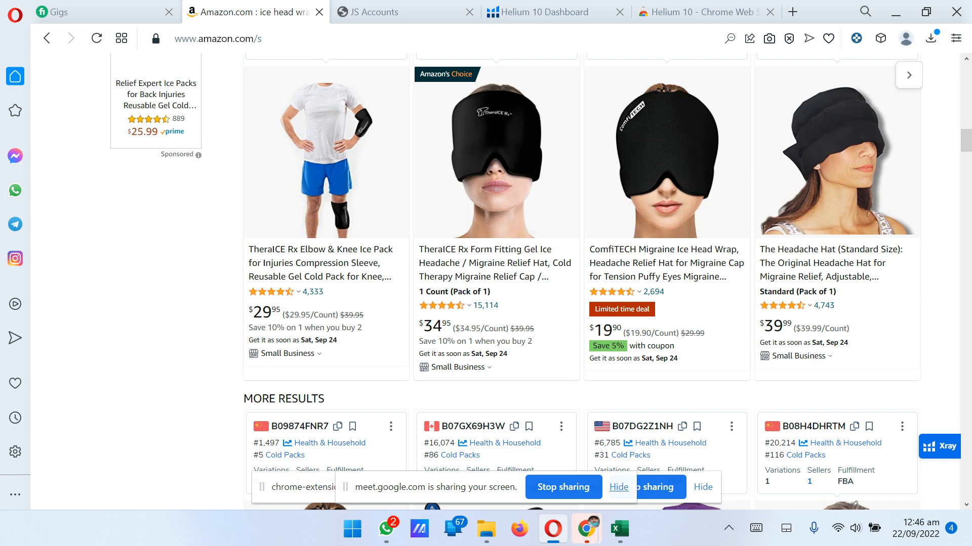
scroll(595, 412, "up", 10)
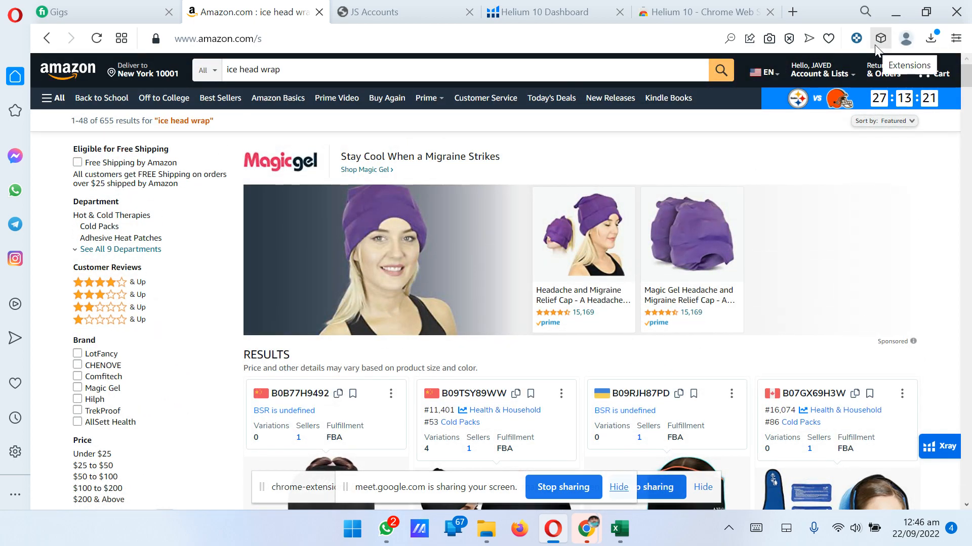
scroll(722, 310, "down", 8)
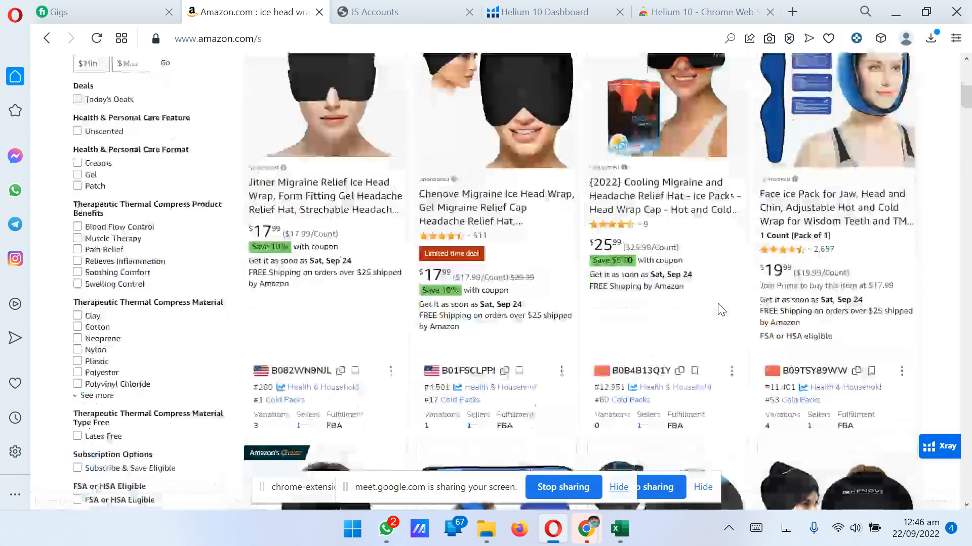
left_click_drag(969, 109, 970, 75)
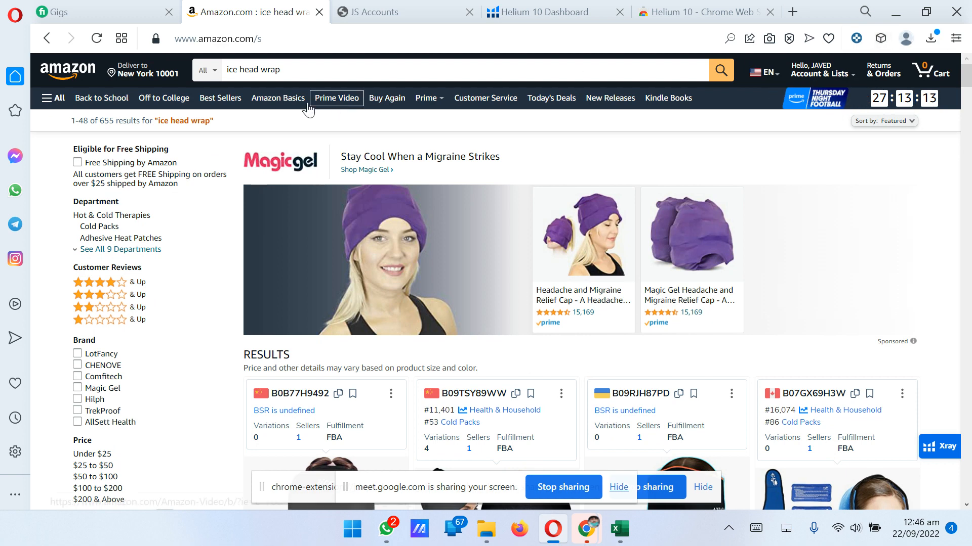
Run Helium 10's Xray Amazon Product Research on the ice head wrap results and check the keyword's search volume
left_click(881, 38)
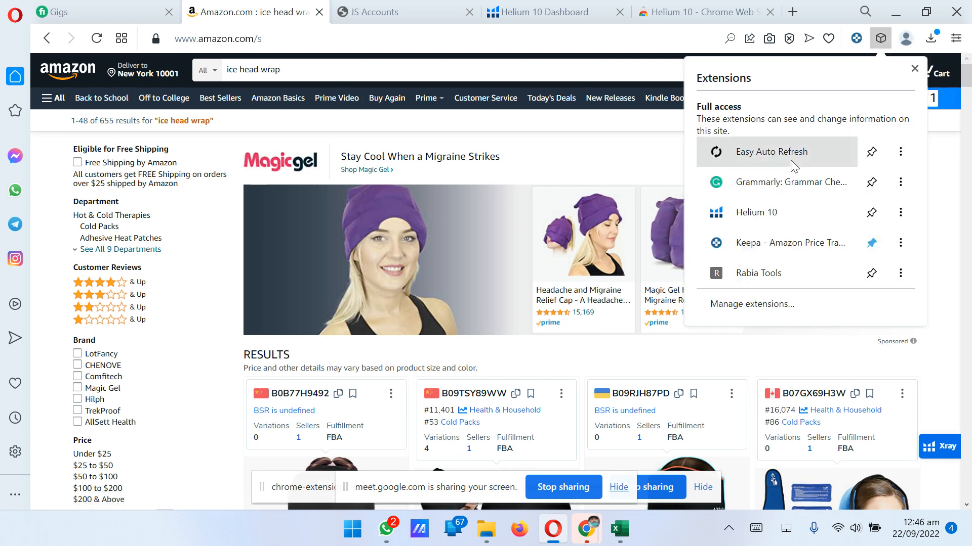
left_click(756, 212)
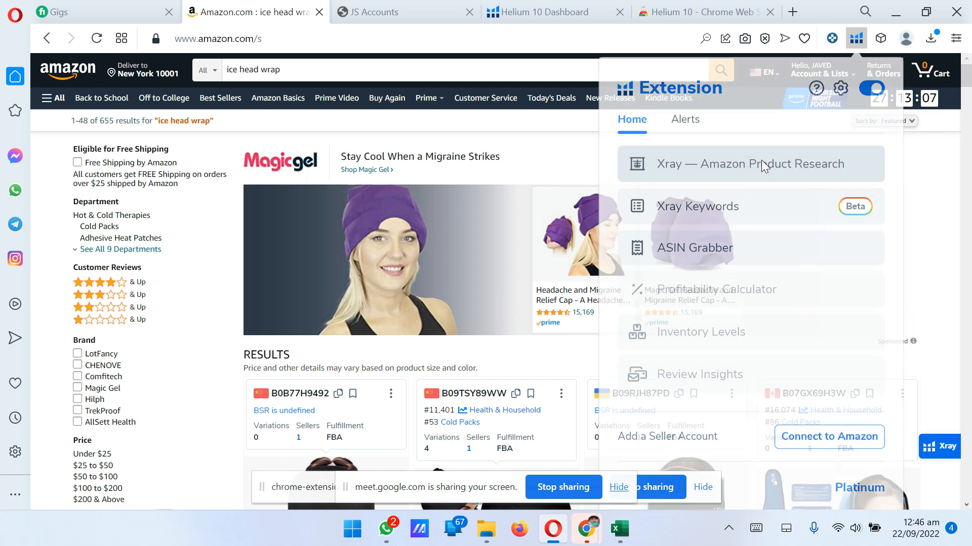
left_click(763, 165)
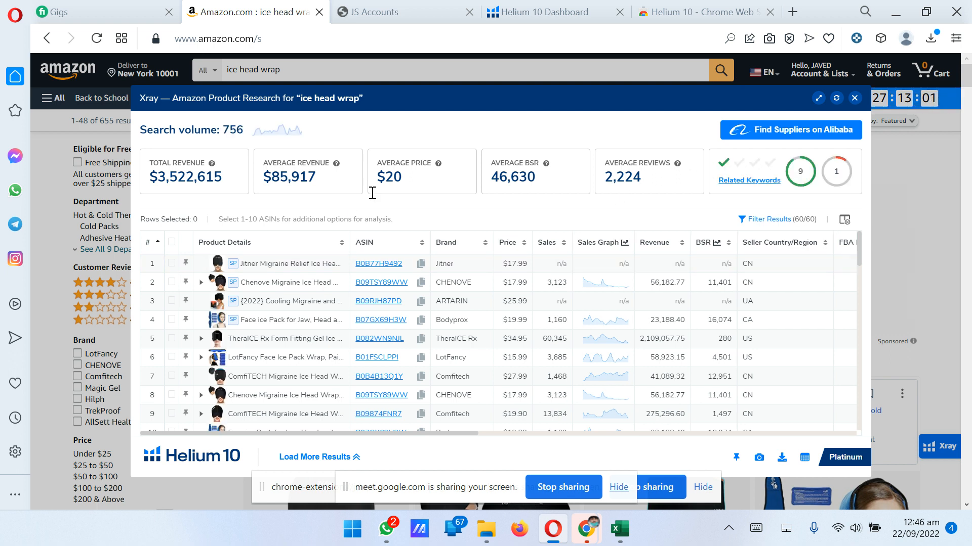
left_click_drag(223, 130, 244, 133)
left_click(362, 134)
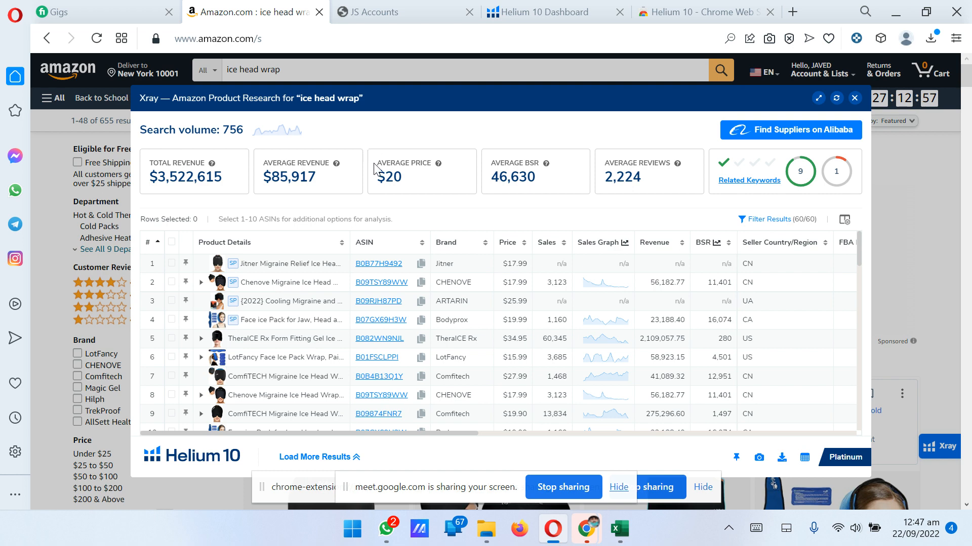
Filter the Xray results to hide sponsored products, and sort the remaining ones by sales in descending order
left_click(753, 219)
left_click(306, 404)
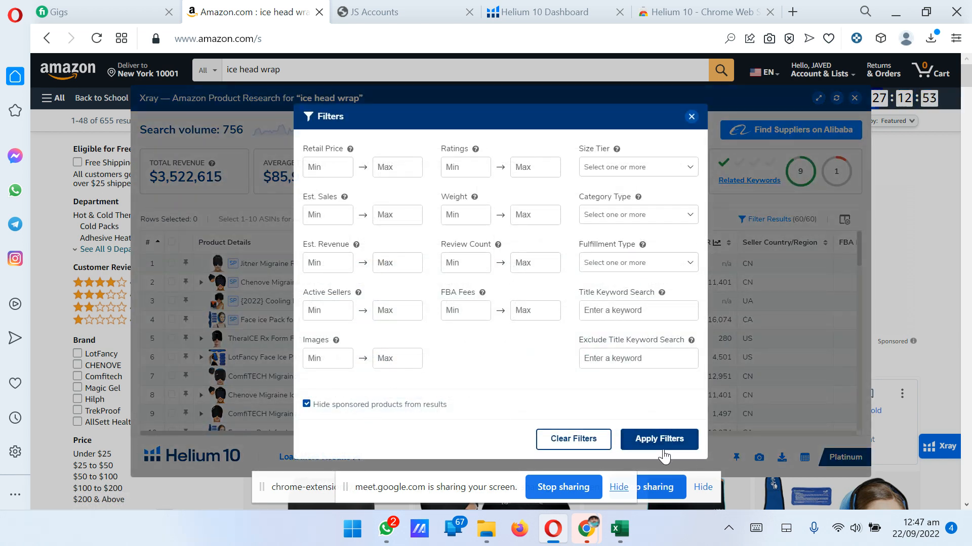
left_click(653, 439)
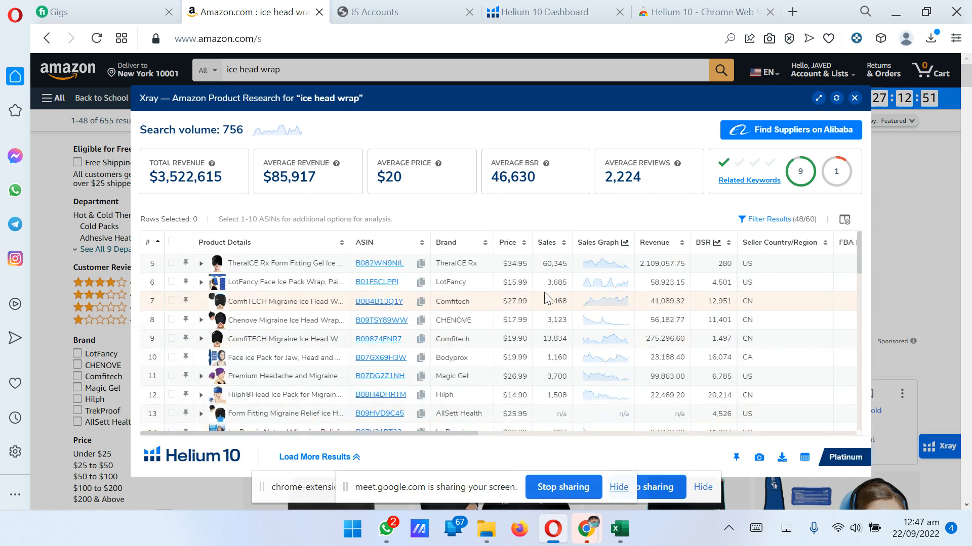
left_click(546, 243)
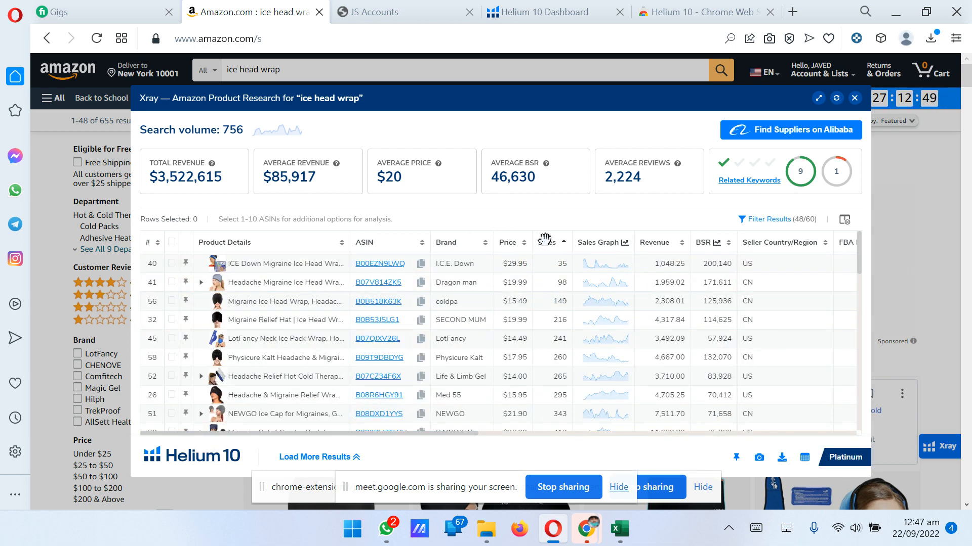
left_click(545, 243)
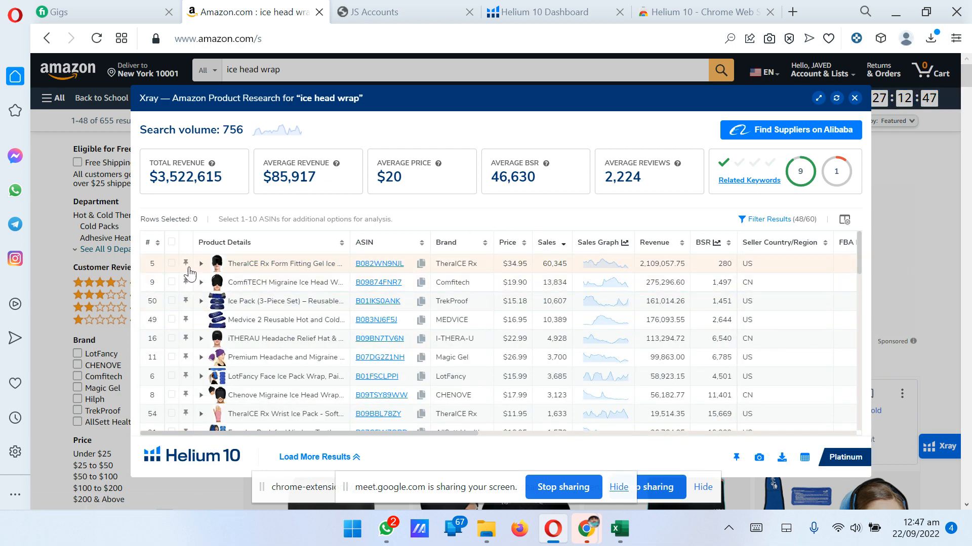
Select the five top-selling products in the Xray table: TheraICE Rx, Comfitech, TrekProof, MEDVICE and I-THERA-U
left_click(171, 263)
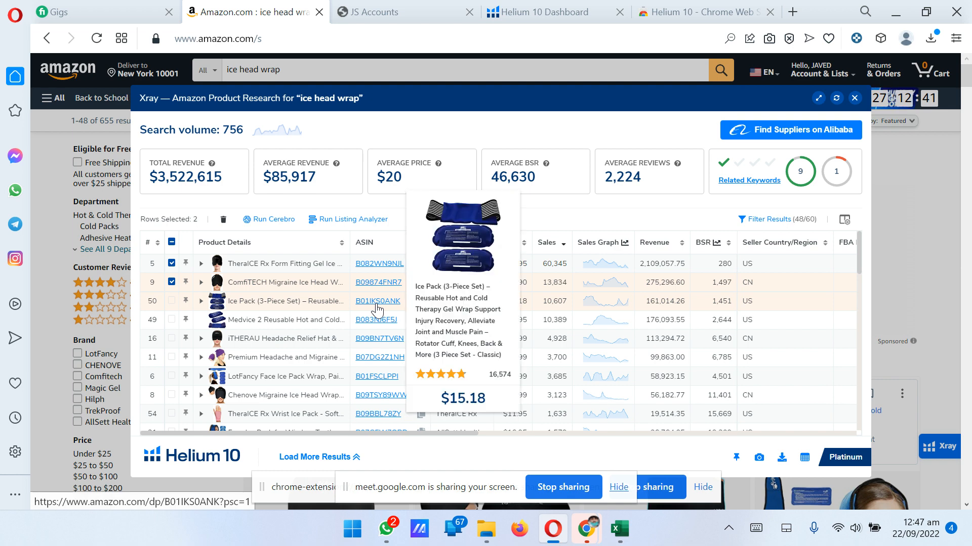
mouse_move(379, 324)
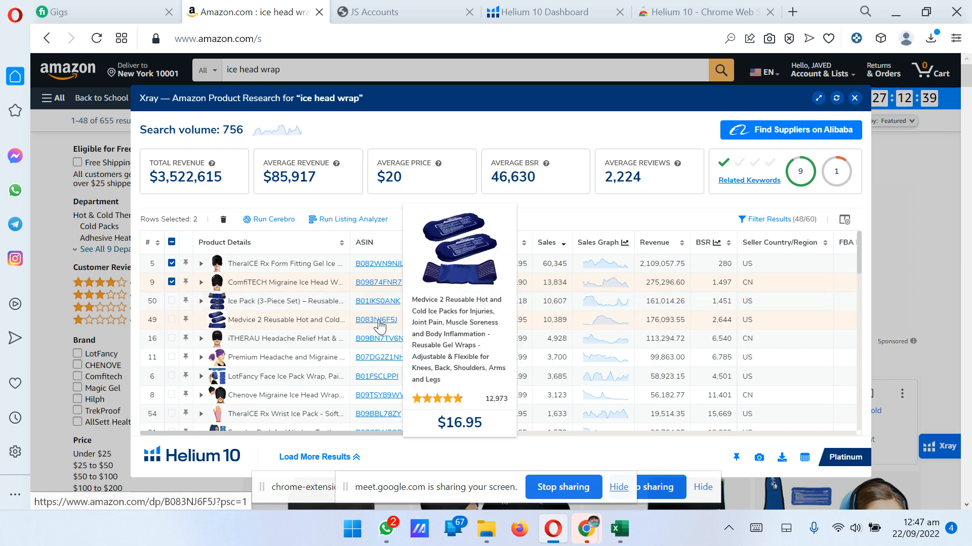
mouse_move(382, 342)
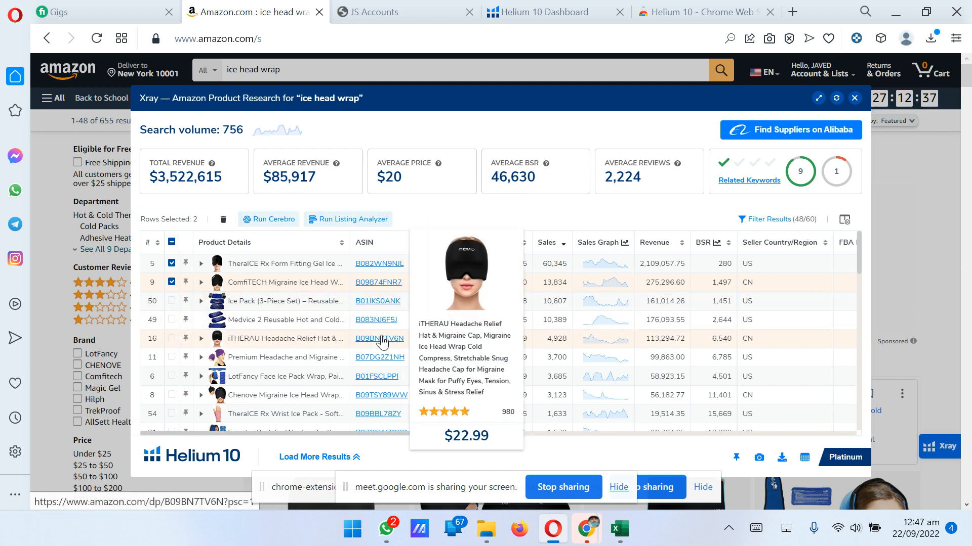
left_click(172, 302)
left_click(172, 319)
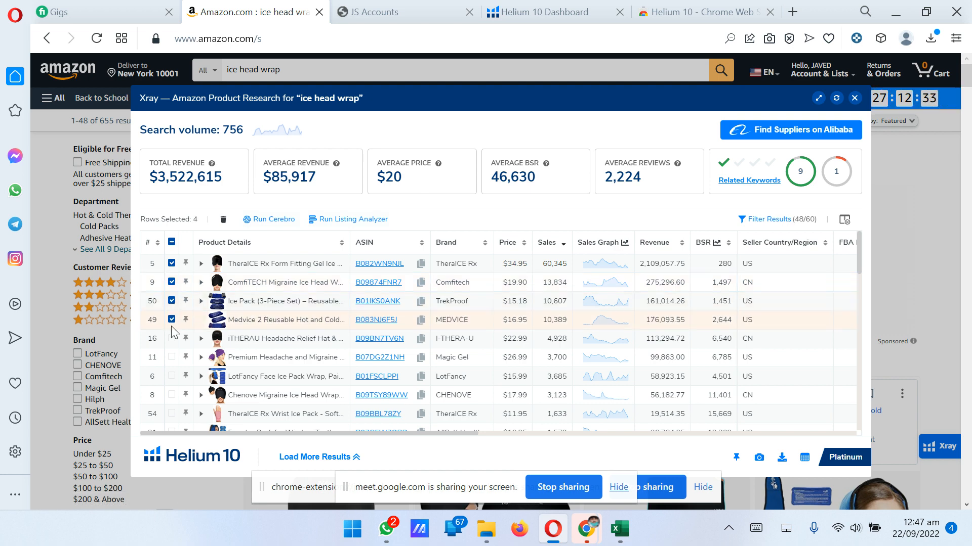
left_click(171, 340)
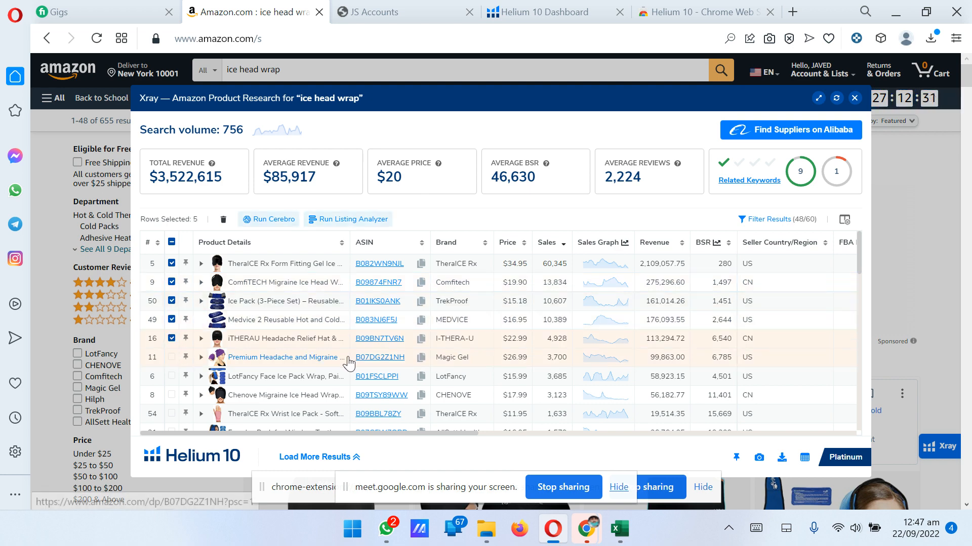
Preview the next products in the table and add the CHENOVE Migraine Ice Head Wrap to the selection
mouse_move(381, 364)
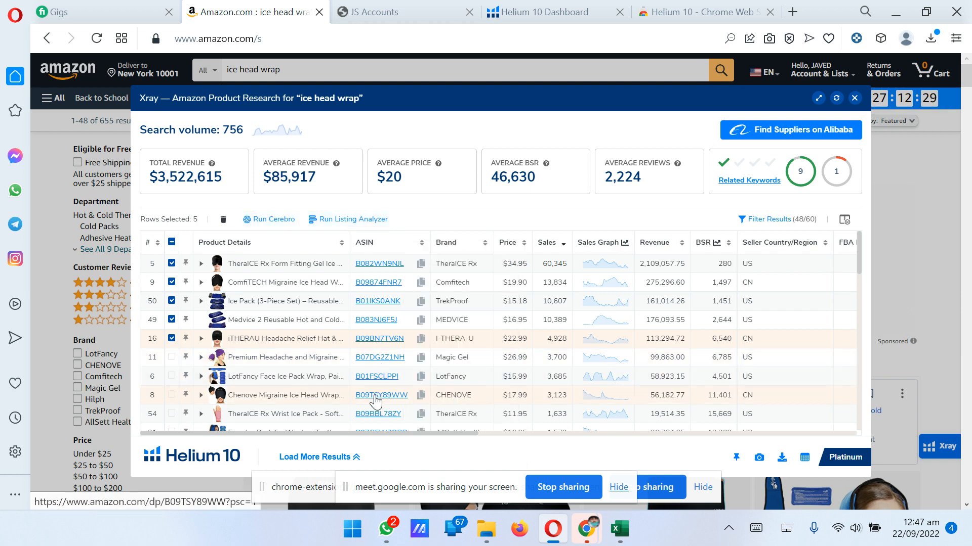
mouse_move(376, 400)
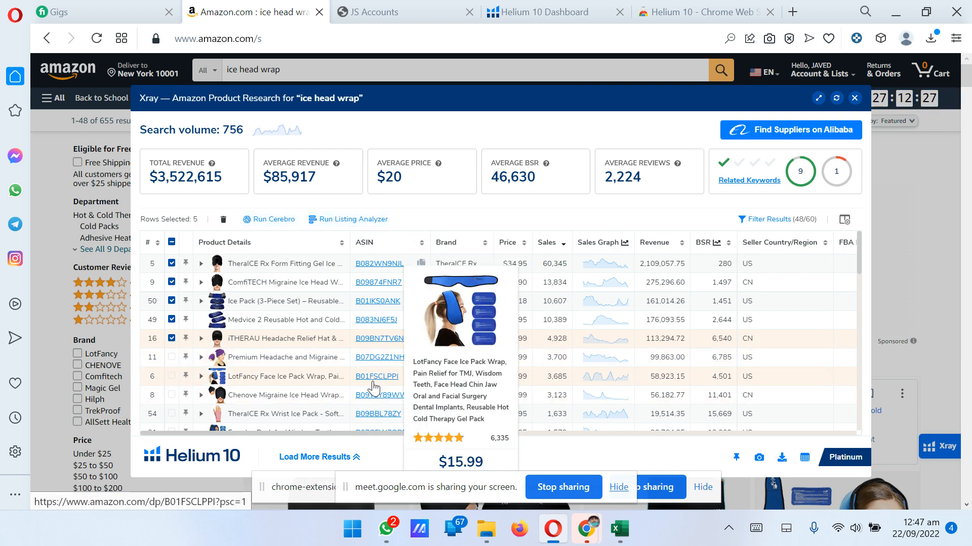
mouse_move(375, 418)
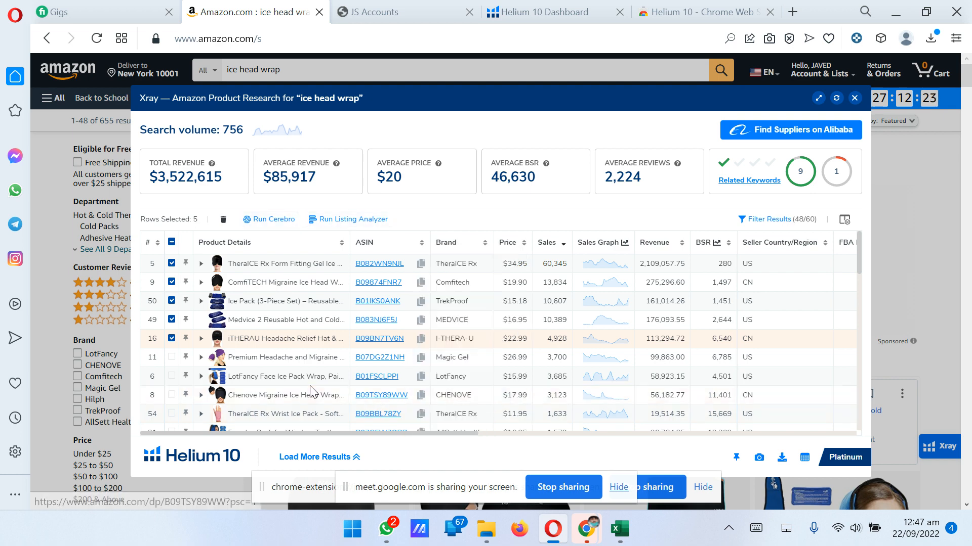
left_click_drag(173, 397, 259, 396)
left_click(171, 396)
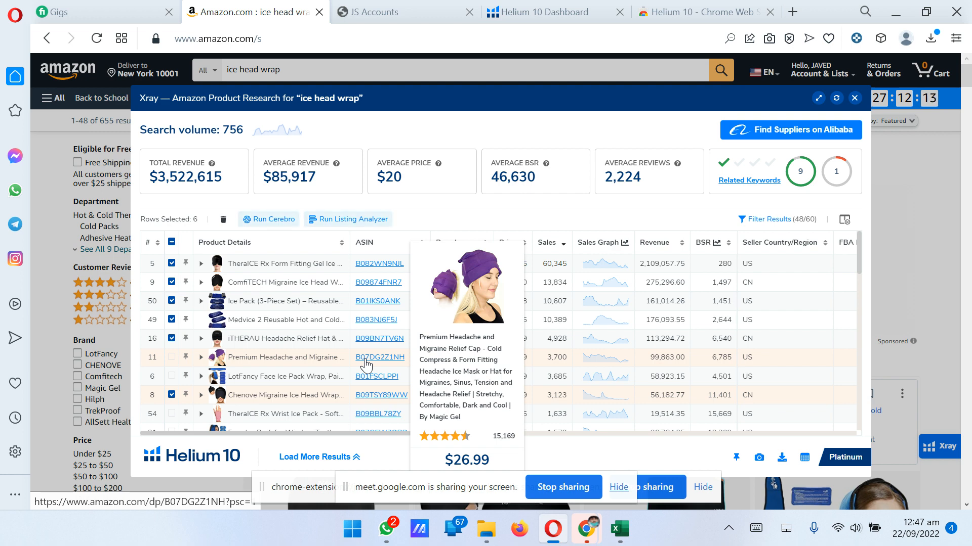
Check the remaining lower-selling products for relevance and run Cerebro on the six selected ASINs
scroll(405, 287, "down", 3)
scroll(404, 288, "up", 3)
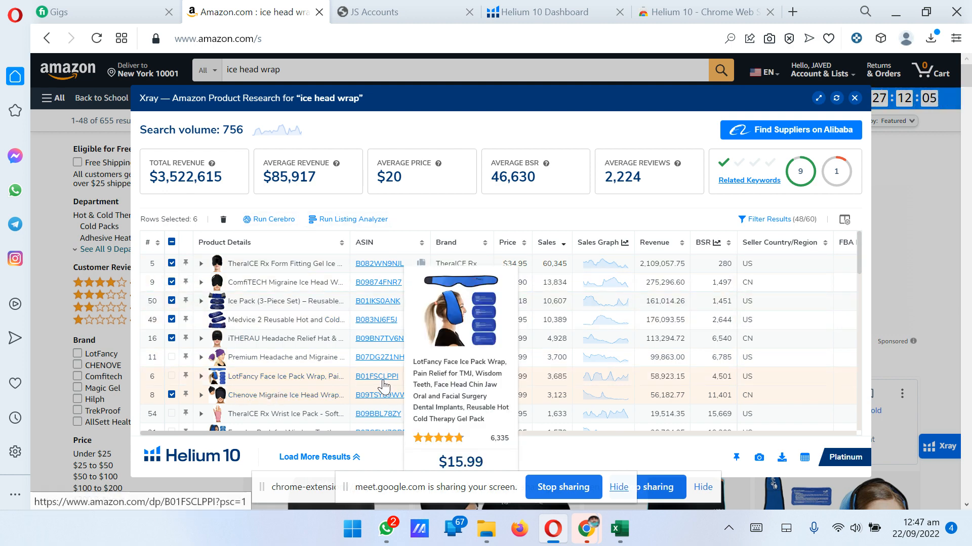
mouse_move(382, 420)
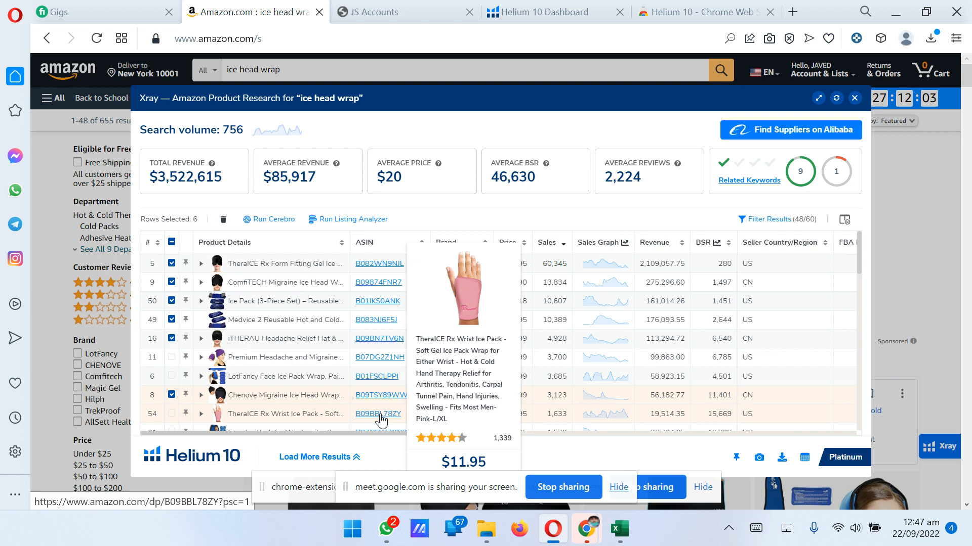
scroll(378, 395, "down", 2)
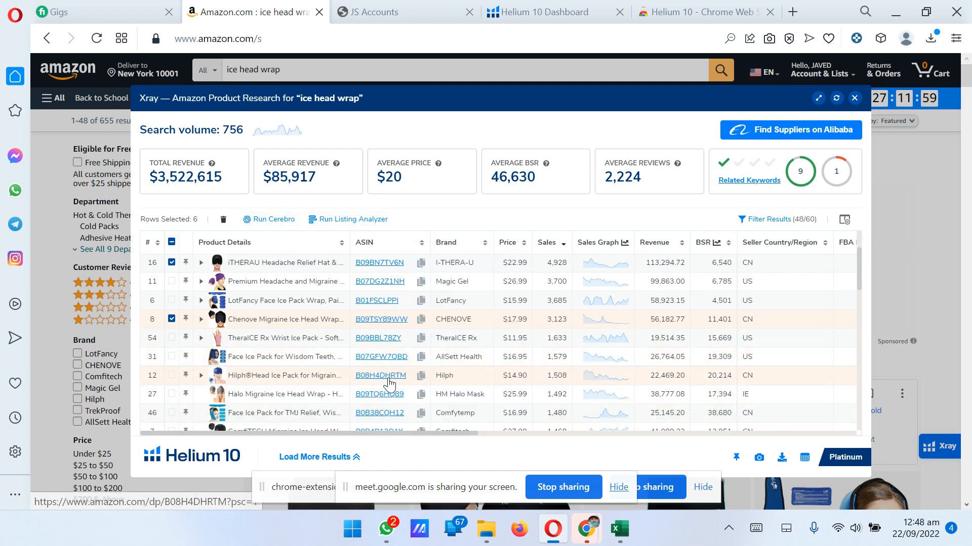
scroll(387, 380, "up", 2)
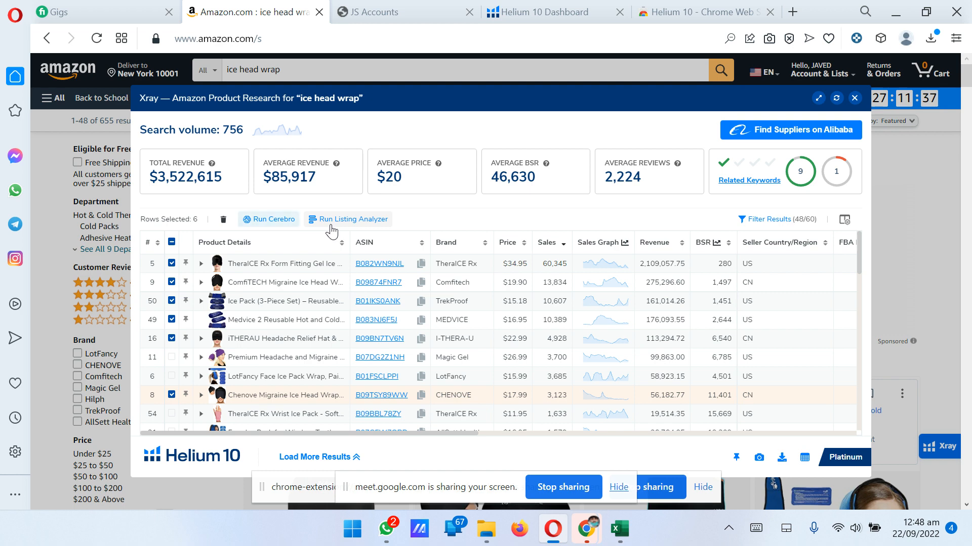
left_click(274, 219)
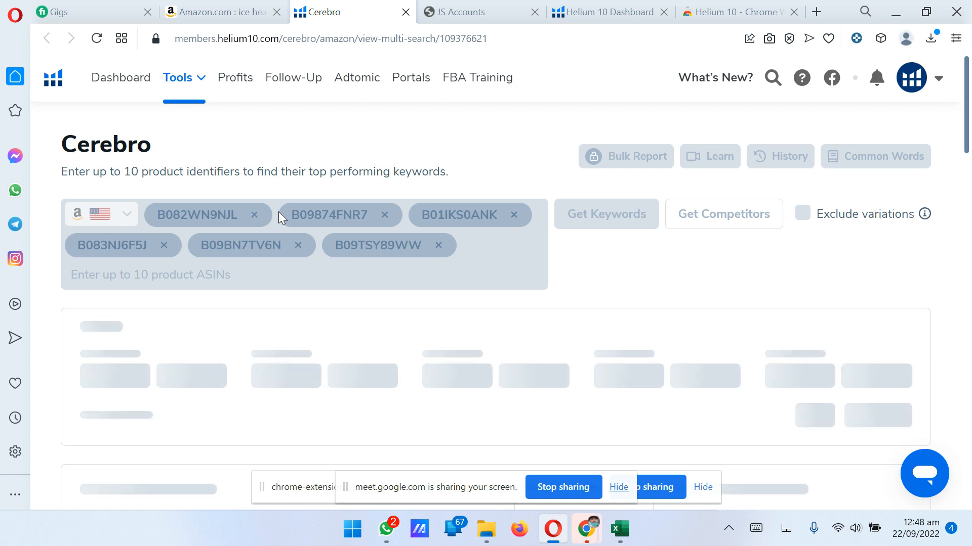
Look over the Cerebro keyword results and set the minimum Search Volume filter to 5000
scroll(196, 285, "down", 7)
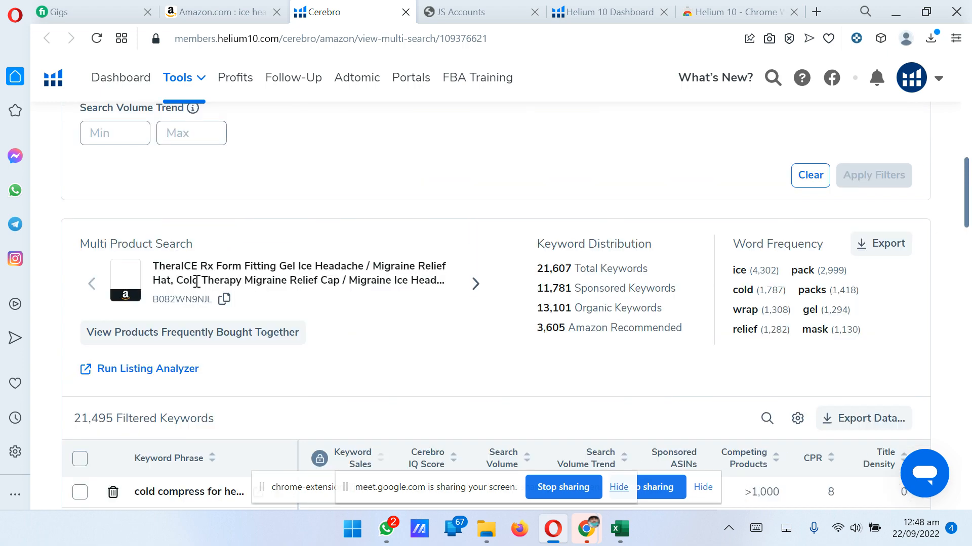
scroll(197, 282, "down", 8)
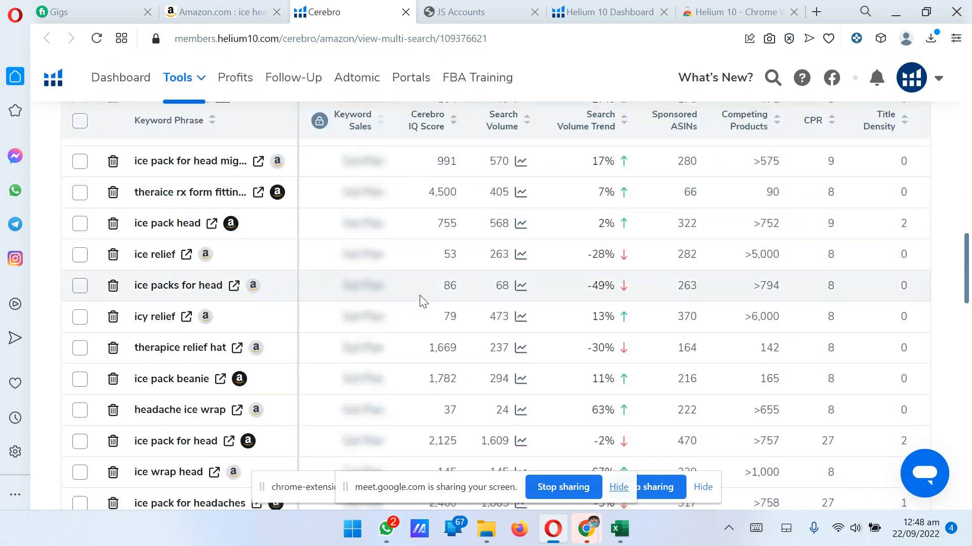
scroll(462, 354, "up", 10)
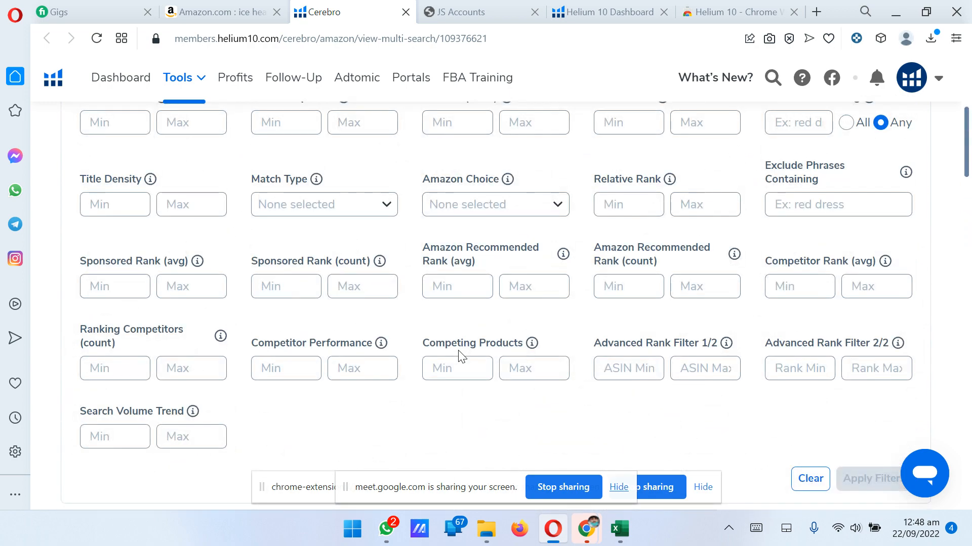
scroll(461, 357, "up", 2)
scroll(458, 351, "up", 4)
scroll(457, 351, "down", 3)
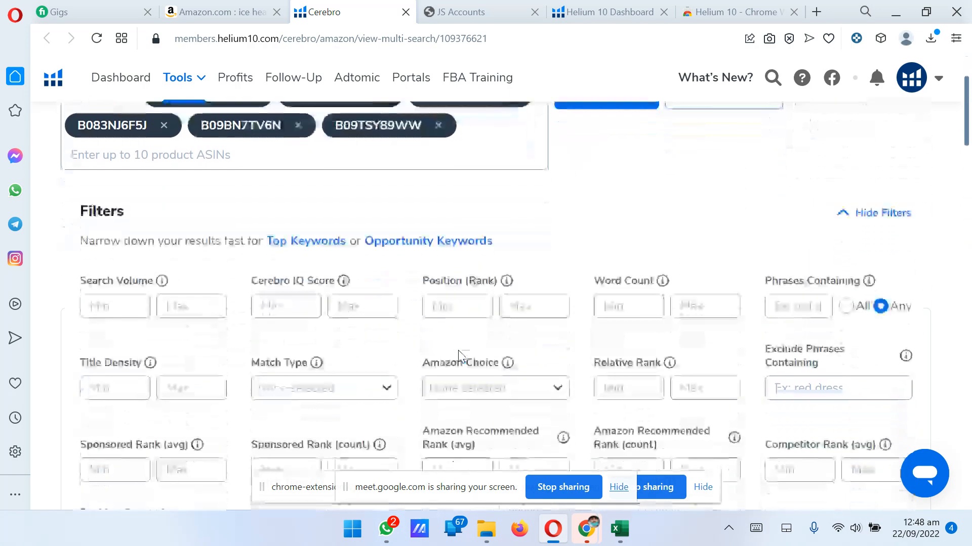
left_click(126, 273)
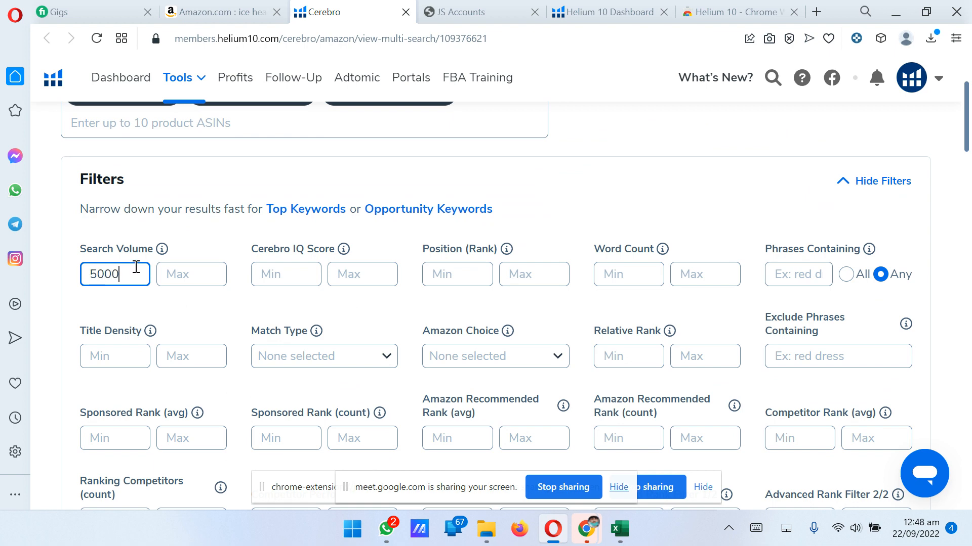
left_click(200, 260)
Set the minimum Competing Products filter to 5 and apply the filters to the keyword results
scroll(329, 208, "down", 3)
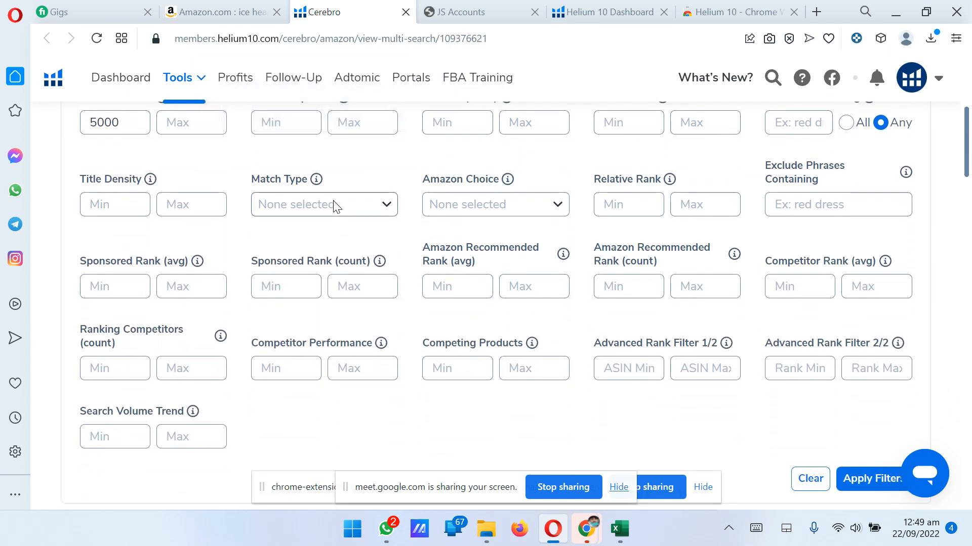
left_click(459, 375)
type("5")
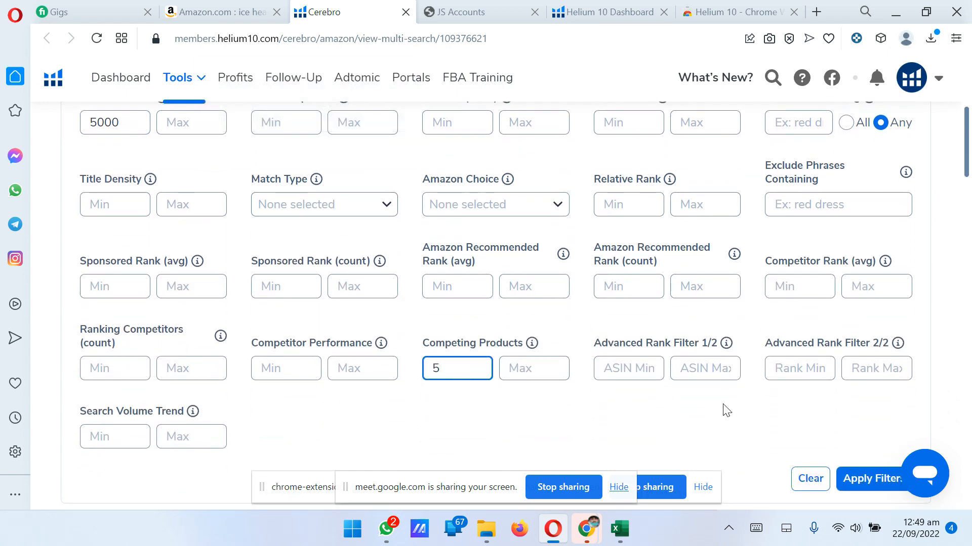
scroll(722, 405, "down", 3)
left_click(877, 322)
left_click(877, 323)
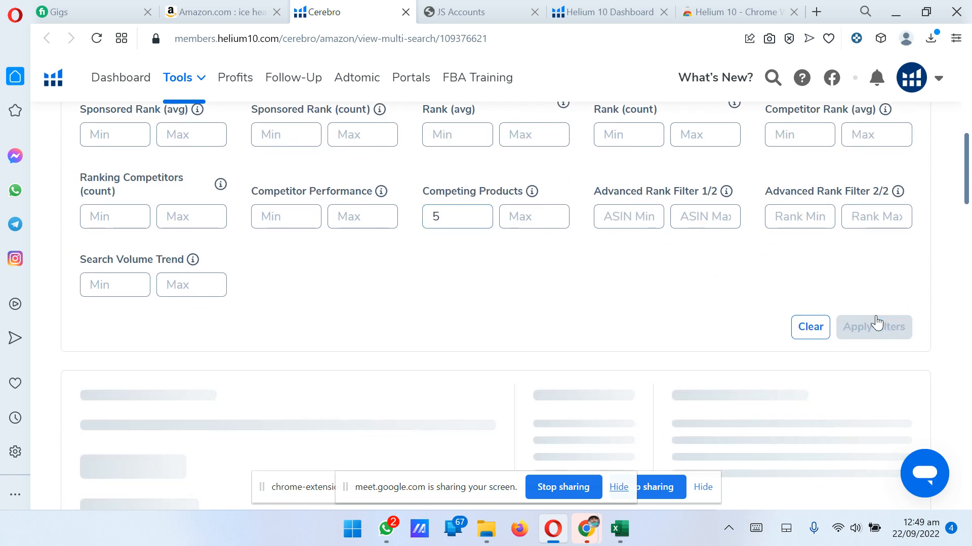
Examine the filtered keyword list, checking the keyword phrases with their search volumes and relevance to the product
scroll(410, 345, "down", 6)
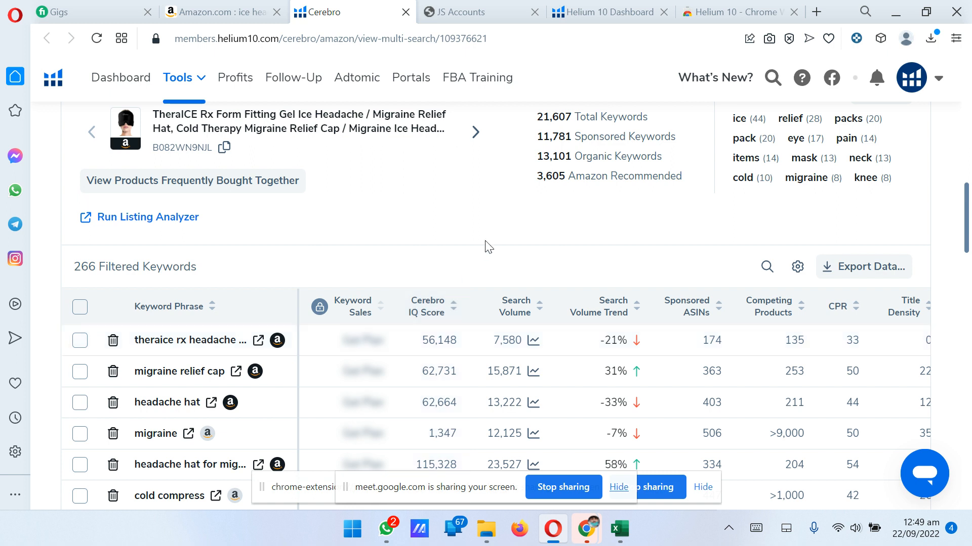
scroll(484, 247, "down", 1)
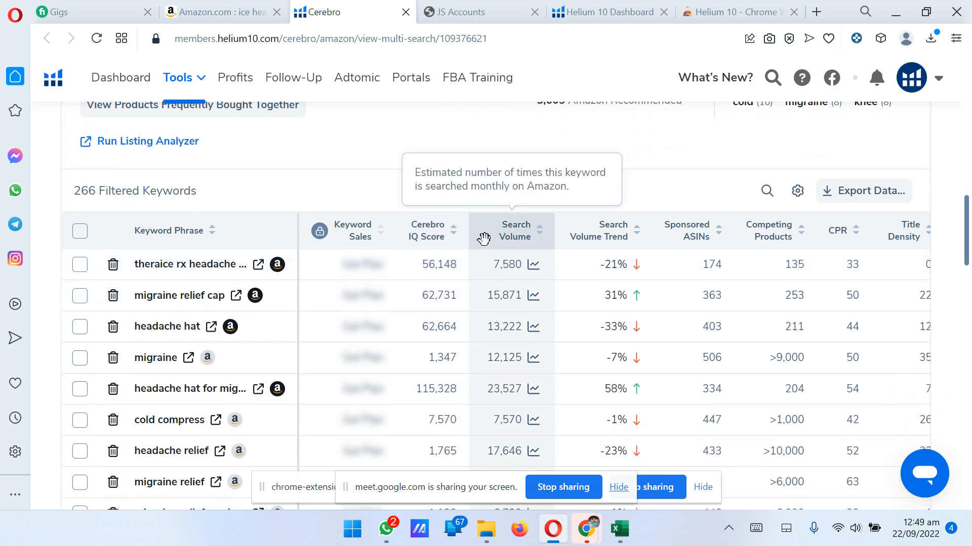
scroll(483, 237, "down", 1)
scroll(463, 287, "down", 1)
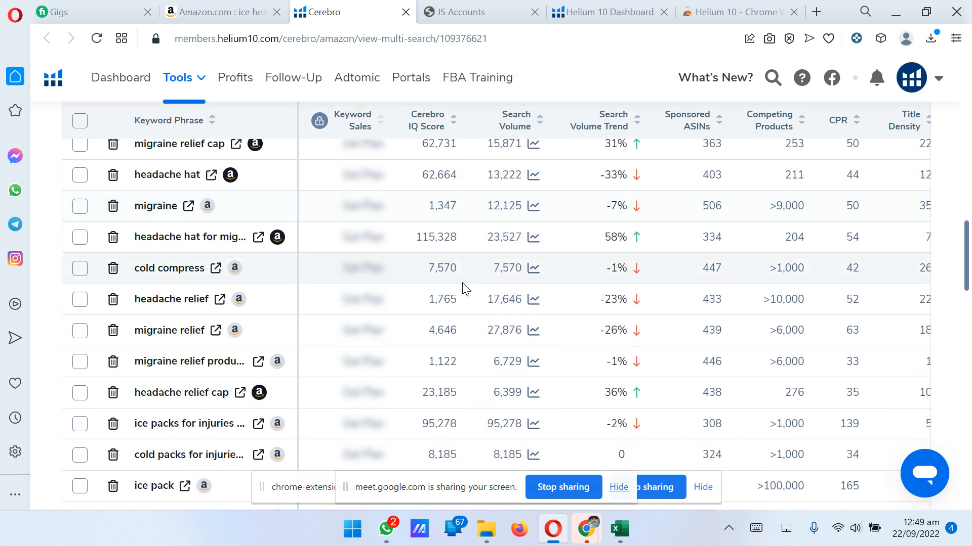
scroll(463, 287, "down", 1)
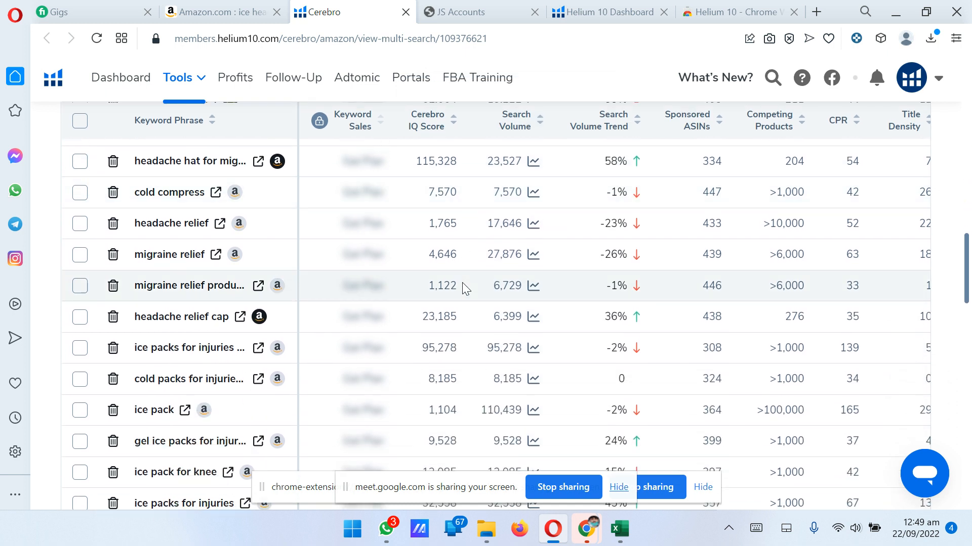
scroll(462, 283, "down", 1)
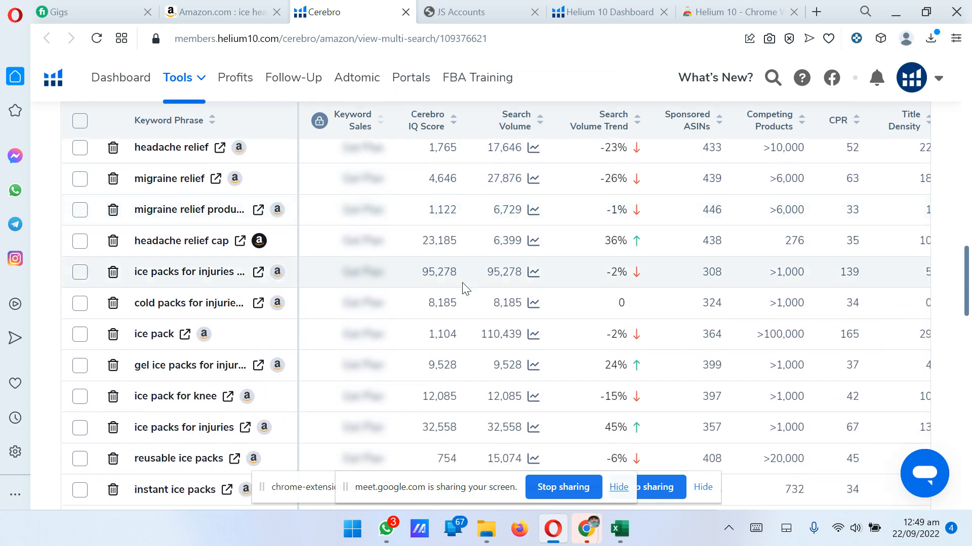
scroll(463, 283, "down", 1)
scroll(462, 284, "down", 2)
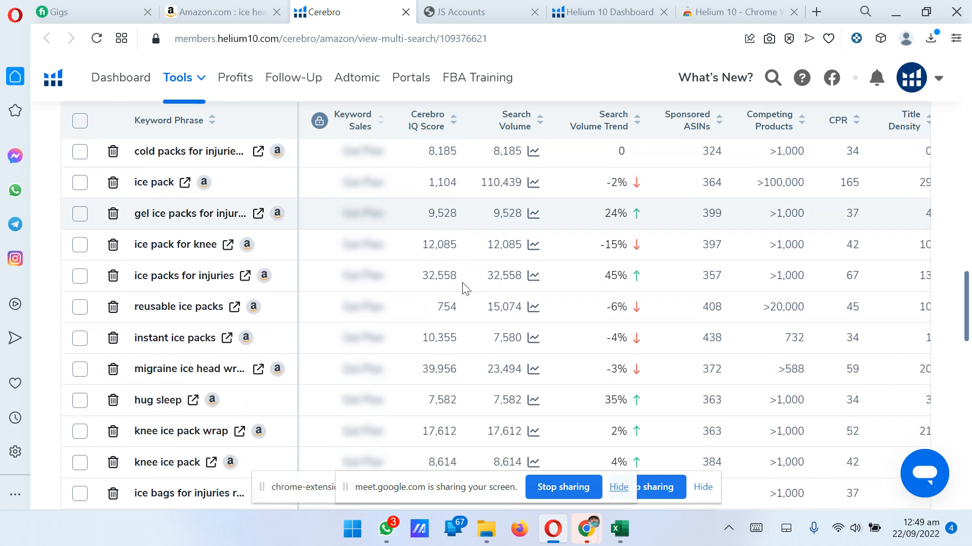
scroll(463, 288, "down", 1)
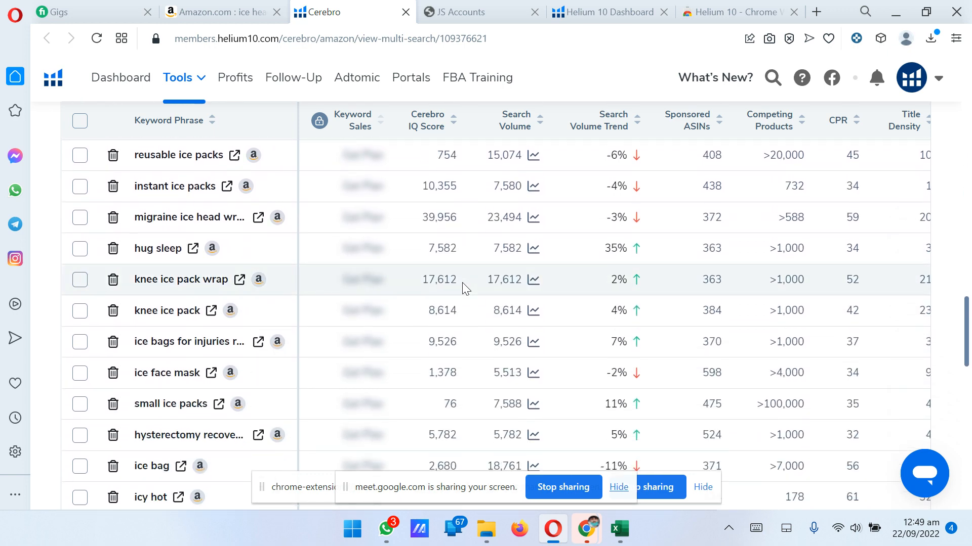
Sort the filtered keywords by search volume in descending order and look through the highest-volume phrases
scroll(463, 286, "up", 10)
scroll(510, 223, "down", 1)
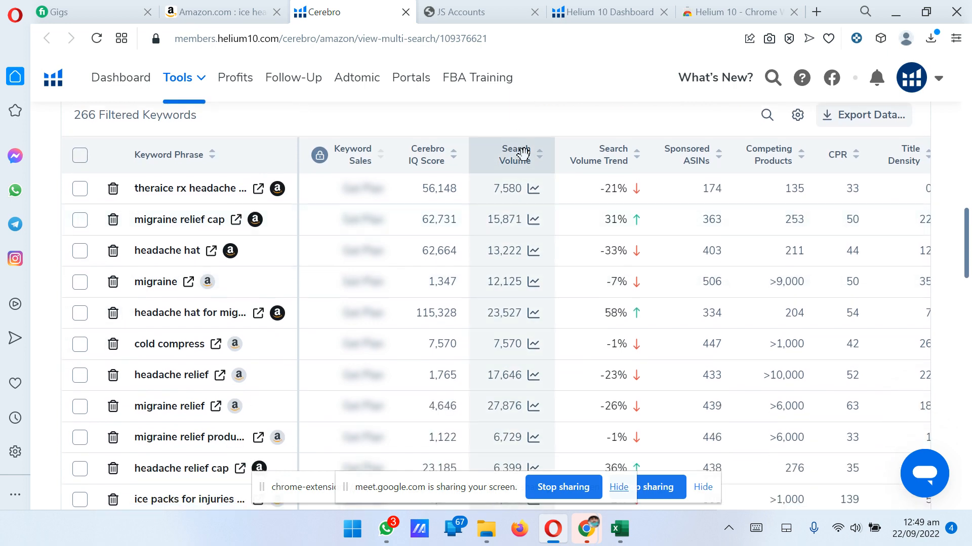
left_click(522, 153)
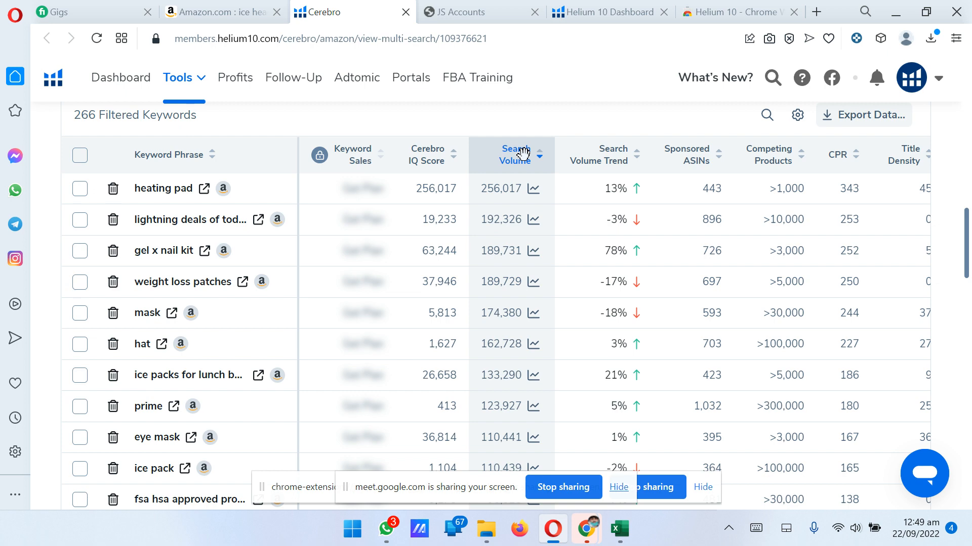
scroll(525, 147, "down", 3)
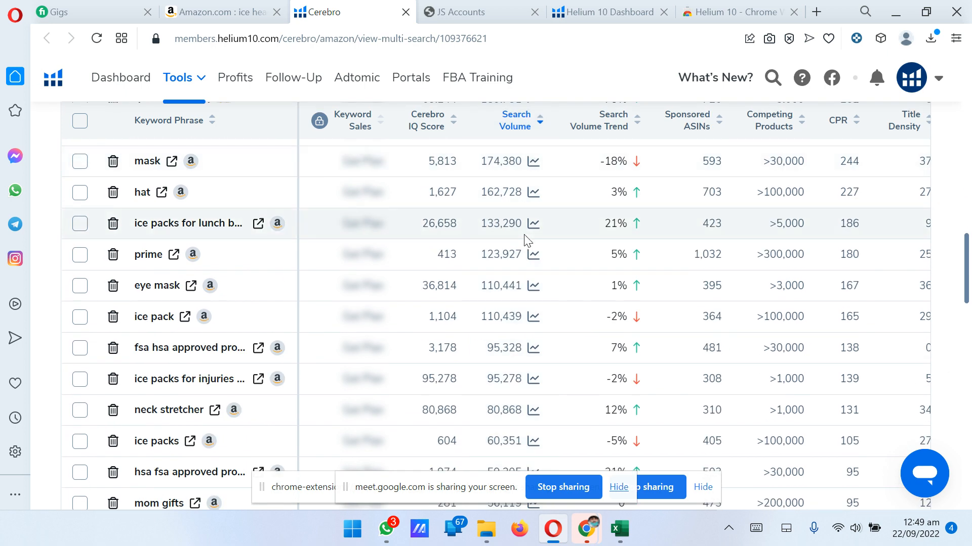
Clear the Competing Products minimum, set the minimum Competitor Performance to 8, apply the filters and check the keyword table
scroll(526, 238, "up", 12)
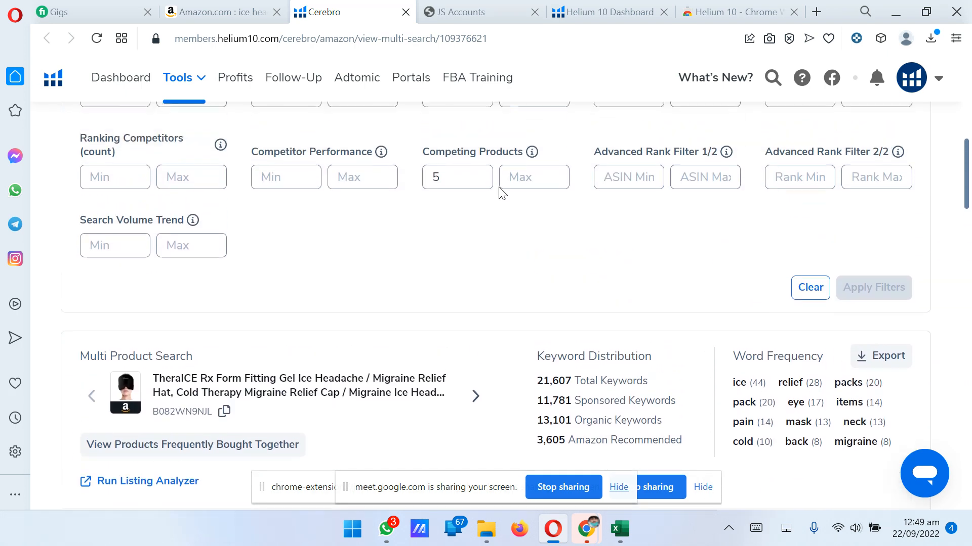
scroll(499, 192, "up", 2)
left_click(450, 296)
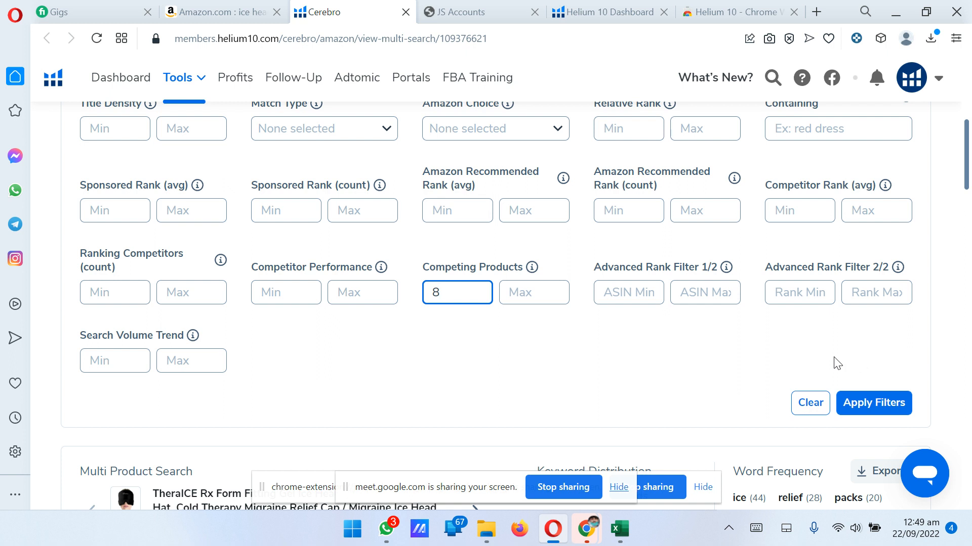
left_click(308, 297)
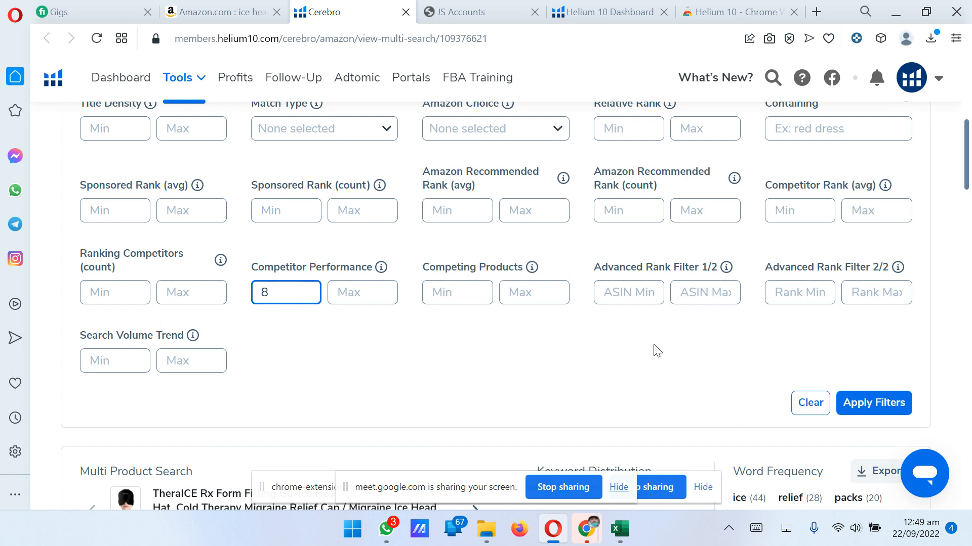
left_click(848, 403)
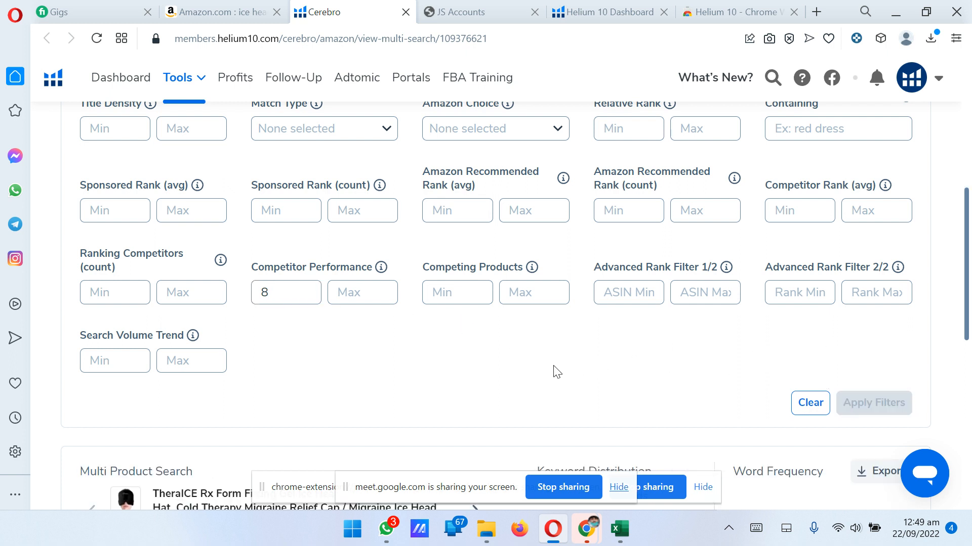
scroll(494, 331, "down", 6)
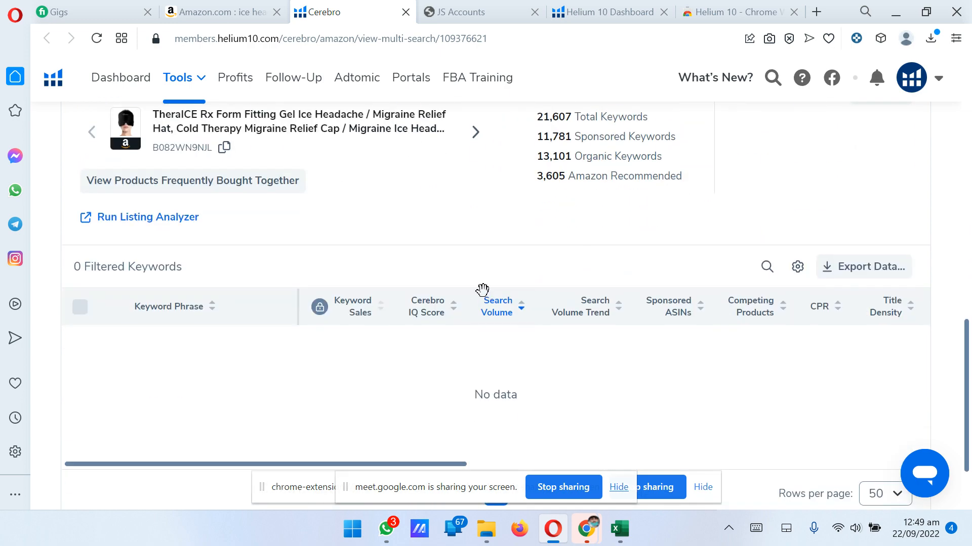
scroll(481, 290, "up", 4)
scroll(354, 226, "down", 6)
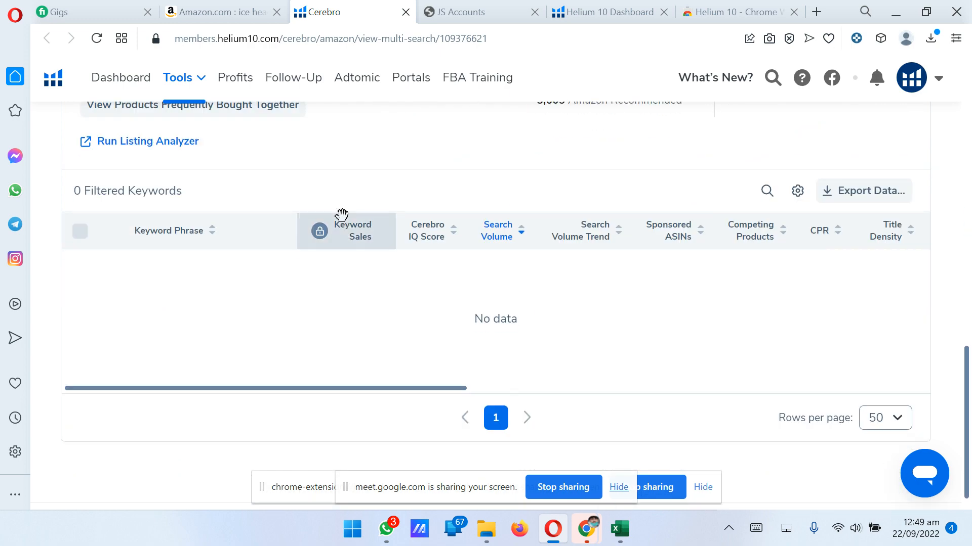
Set the minimum Competitor Performance filter to 5, apply it and review the filtered keywords
scroll(300, 223, "up", 6)
left_click(286, 222)
key("BackSpace")
type("5")
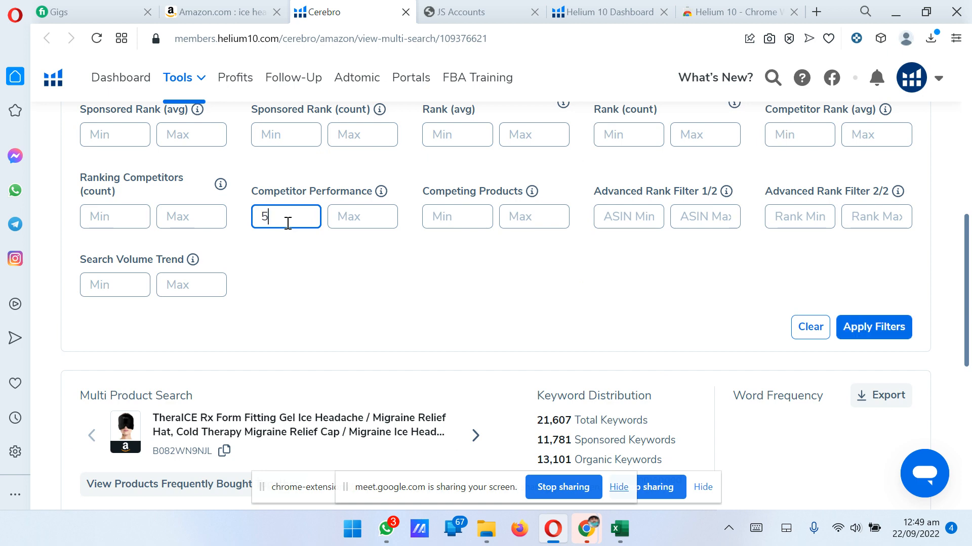
left_click(872, 327)
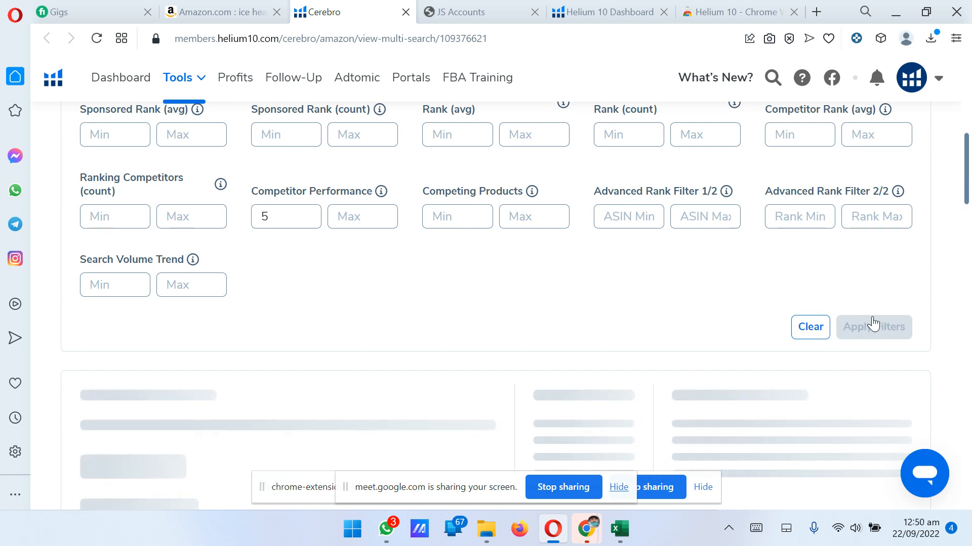
scroll(565, 294, "down", 7)
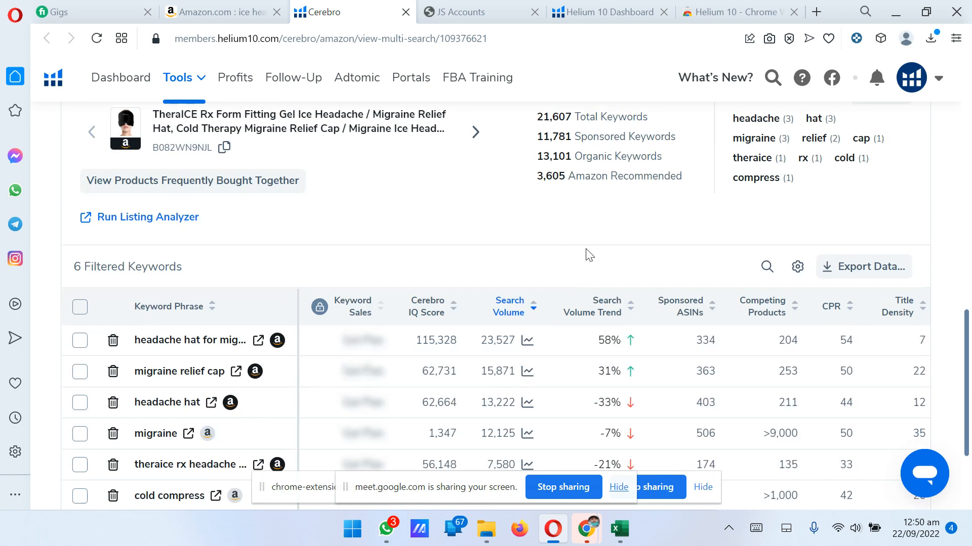
scroll(584, 241, "down", 3)
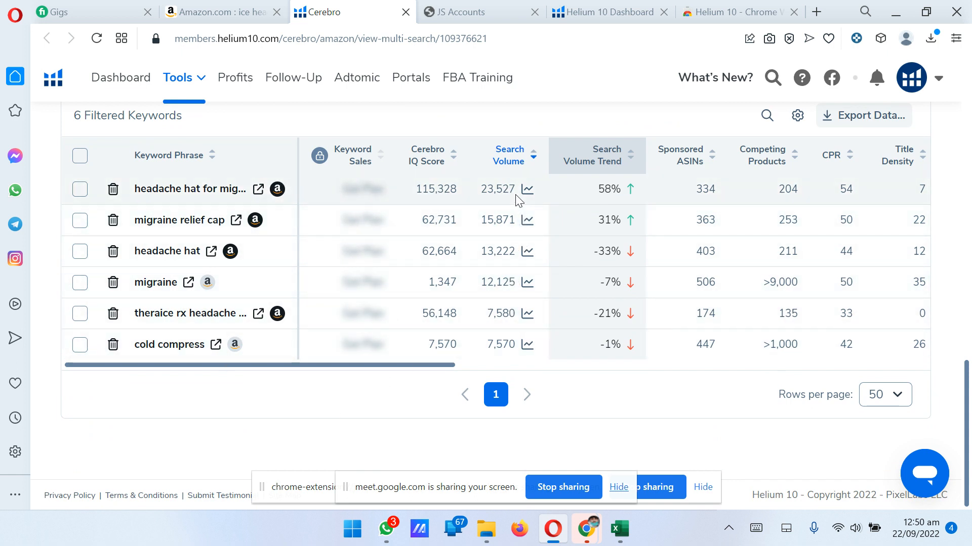
Open the Amazon search results for the keyword "headache hat for migraine" from the Cerebro table and browse the listed products
left_click(257, 190)
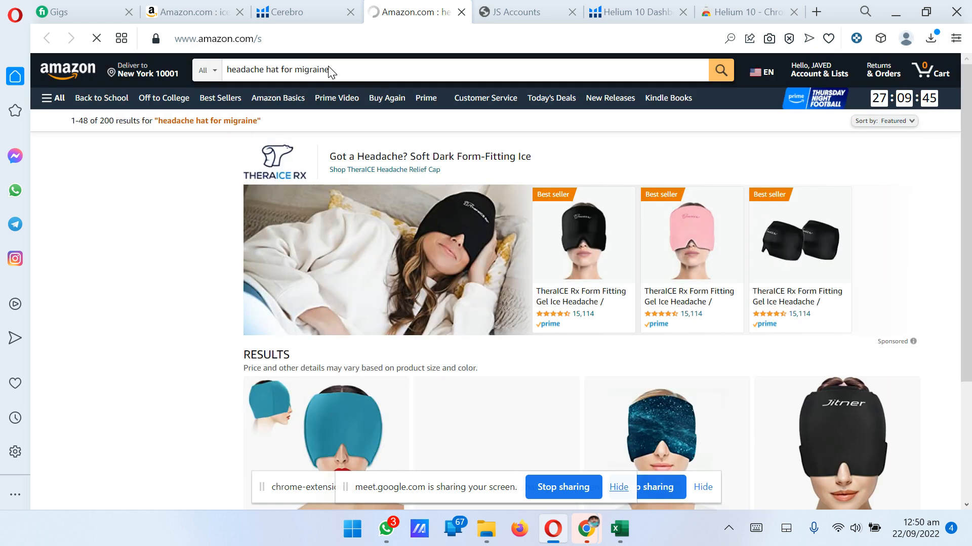
scroll(587, 251, "down", 8)
scroll(588, 258, "down", 10)
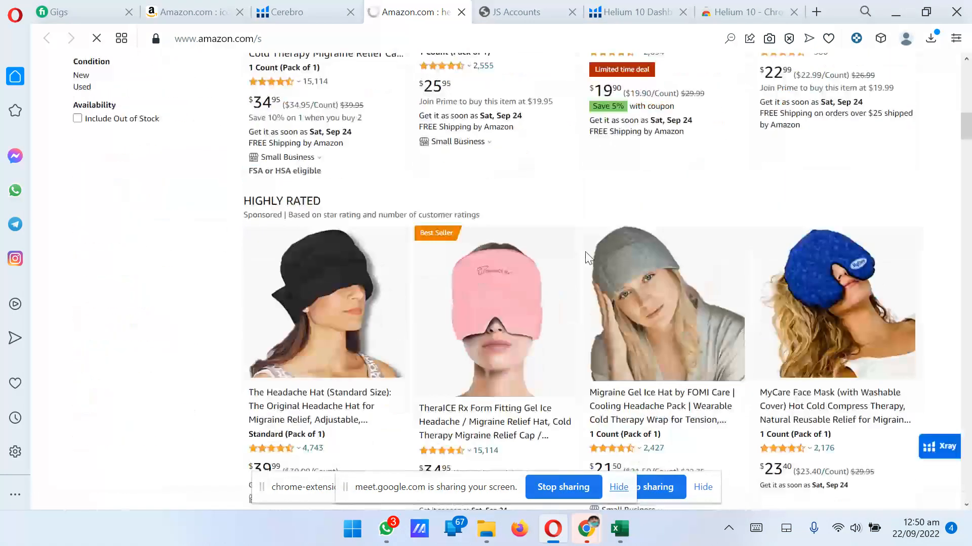
scroll(585, 252, "up", 9)
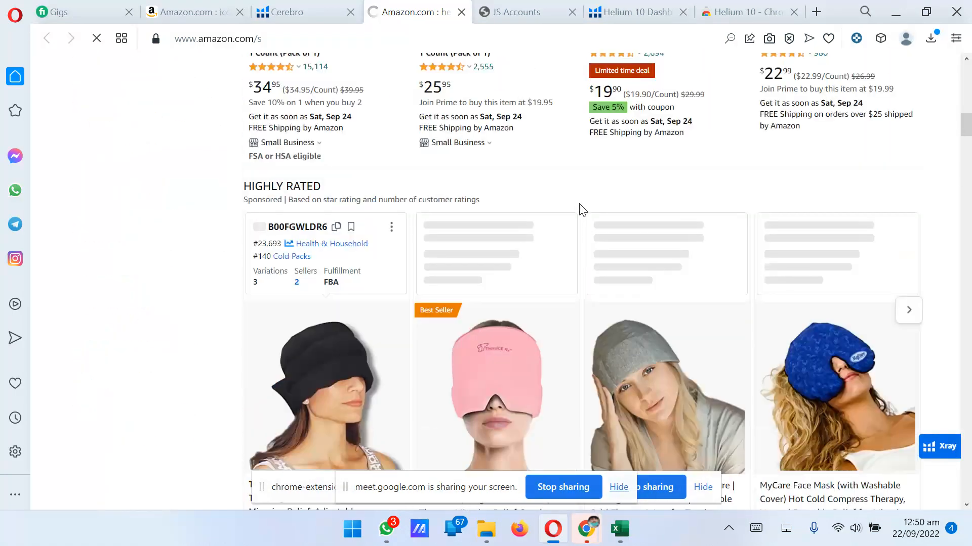
Run the Helium 10 Xray analysis on the Amazon search results for "headache hat for migraine"
left_click(286, 7)
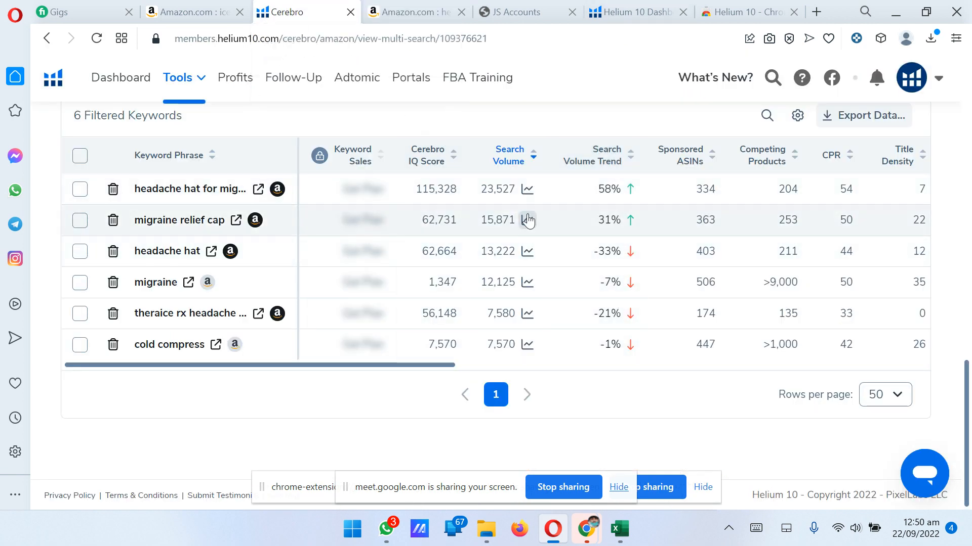
left_click(411, 11)
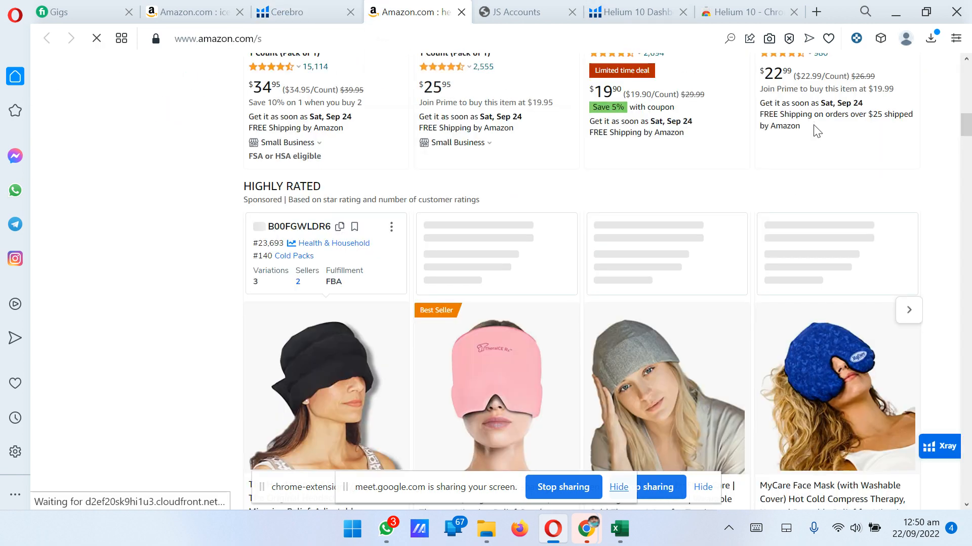
scroll(970, 122, "up", 15)
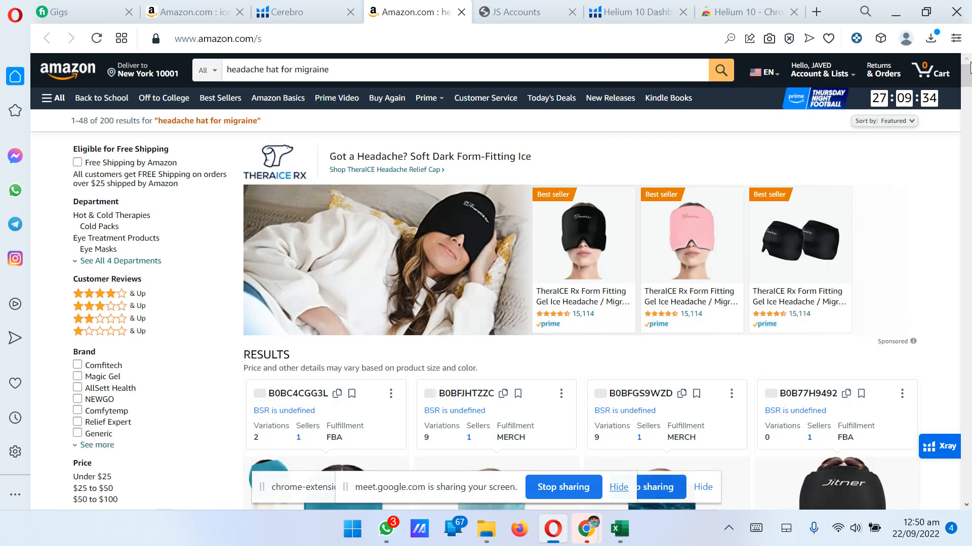
left_click(881, 38)
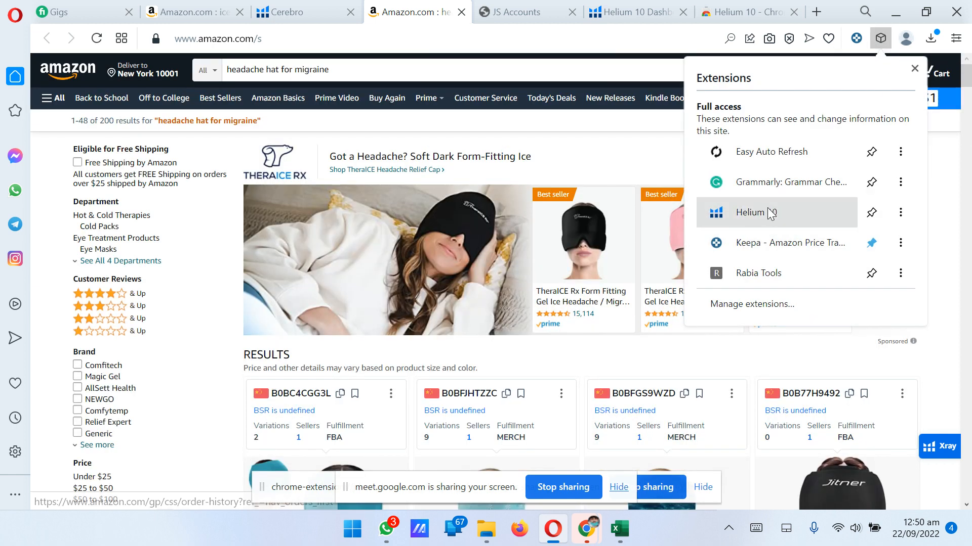
left_click(770, 213)
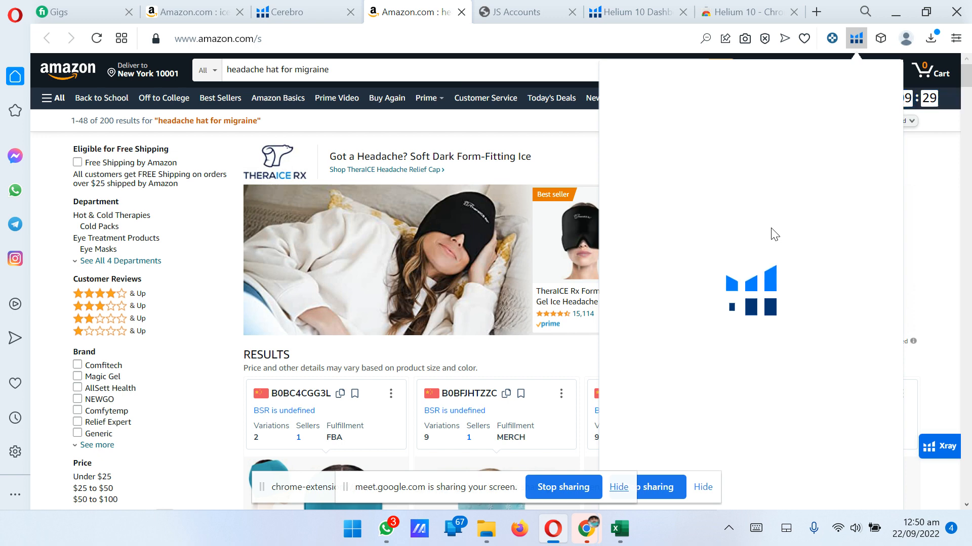
left_click(776, 174)
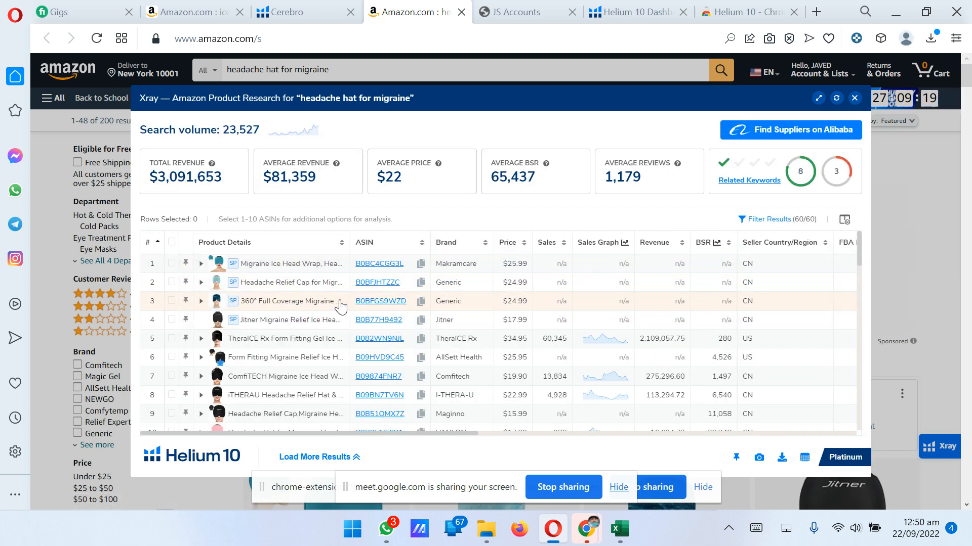
Hide sponsored products from the Xray results and sort the remaining products by sales in descending order
left_click(774, 220)
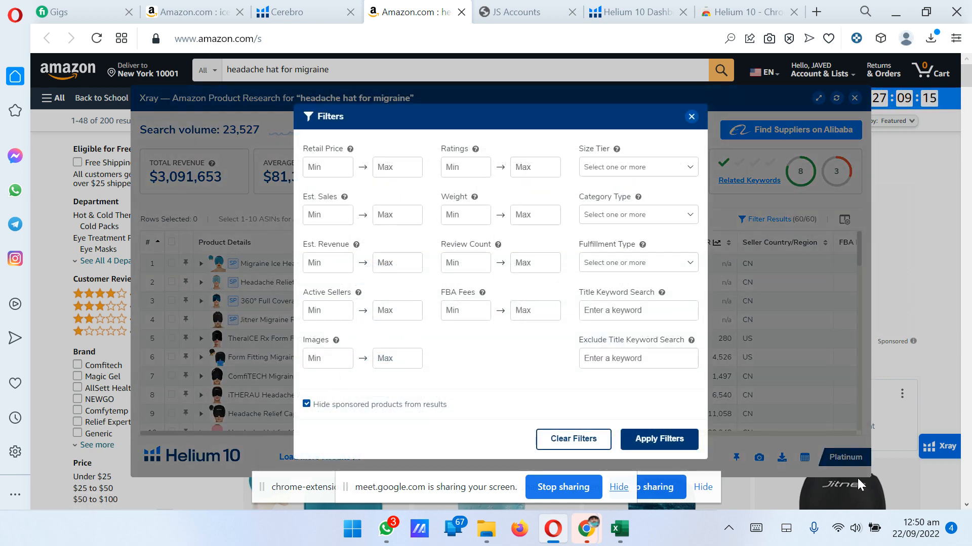
left_click(673, 442)
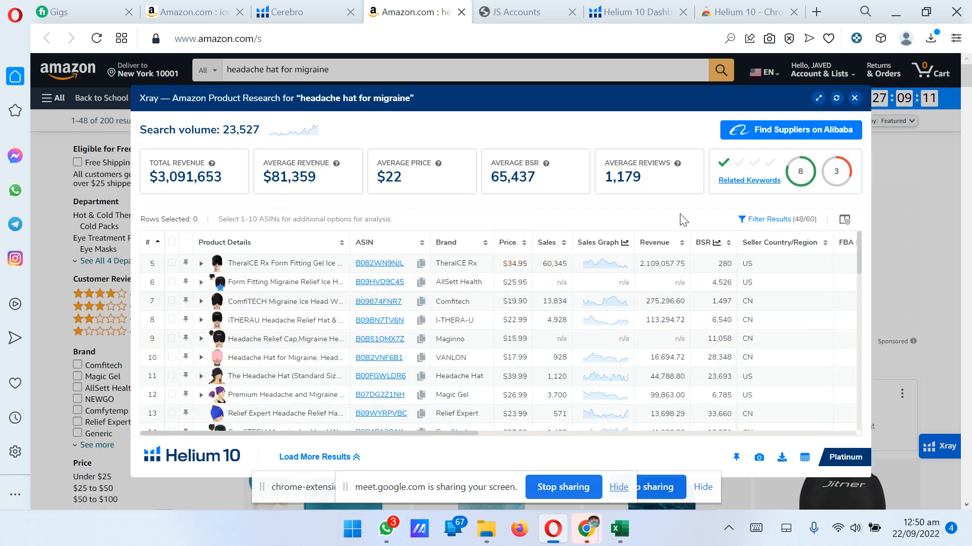
left_click(550, 244)
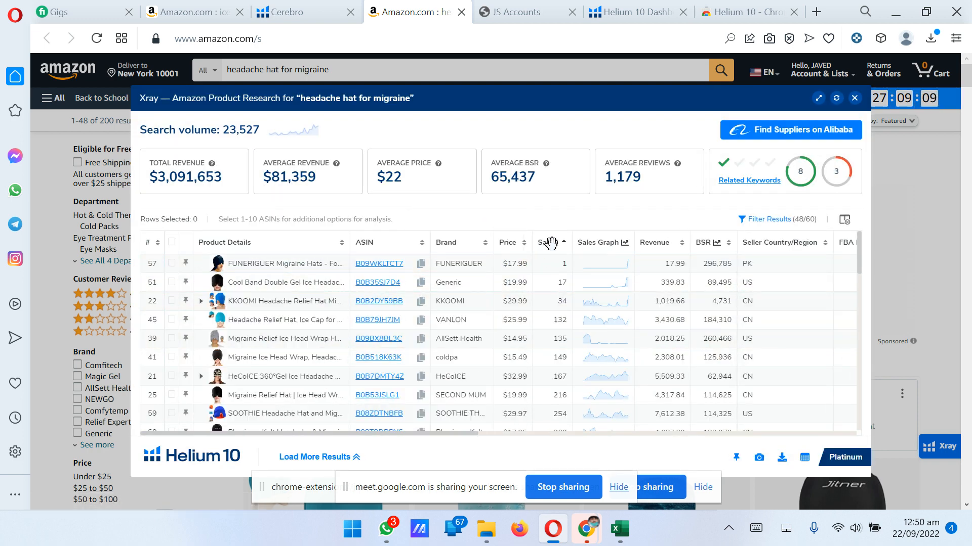
left_click(551, 243)
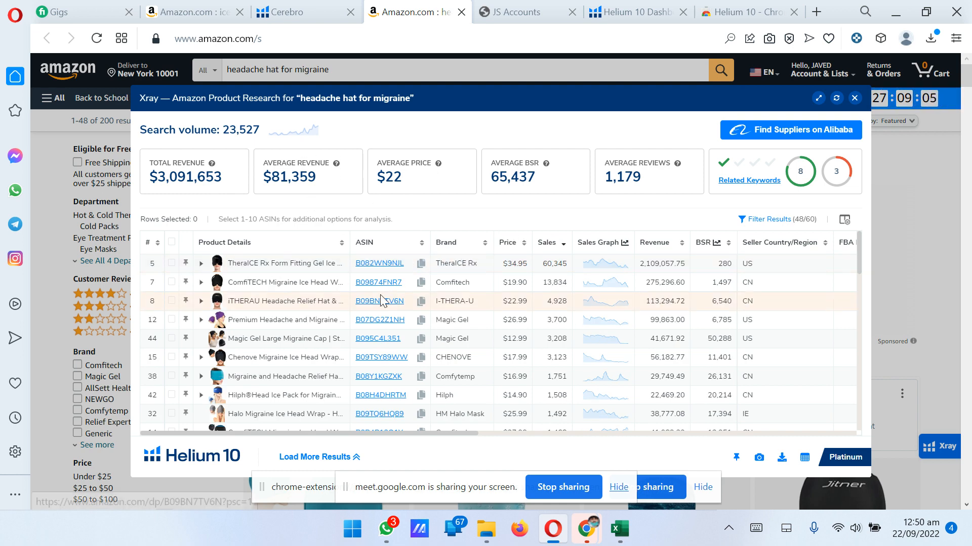
Look through the best-selling products in the Xray list and preview their listings to check their relevance
mouse_move(397, 266)
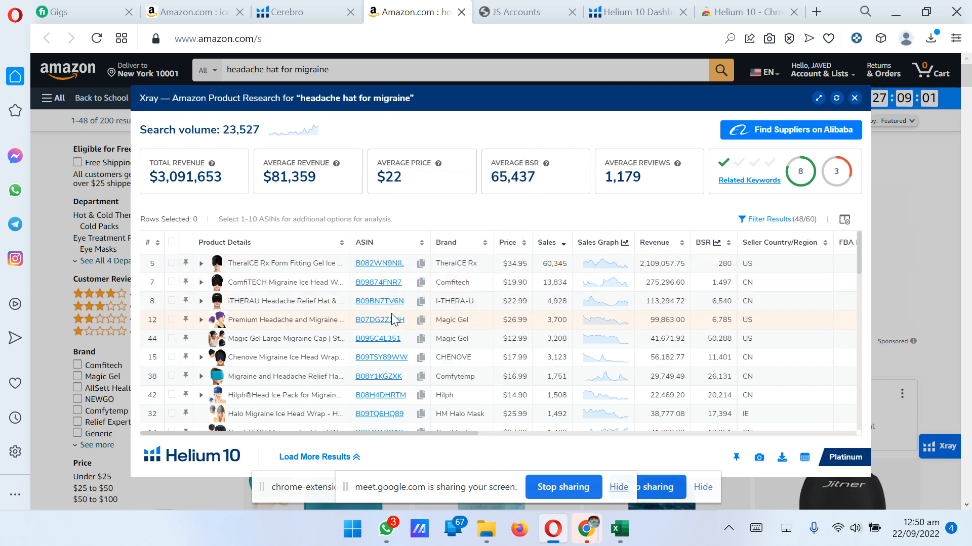
mouse_move(392, 320)
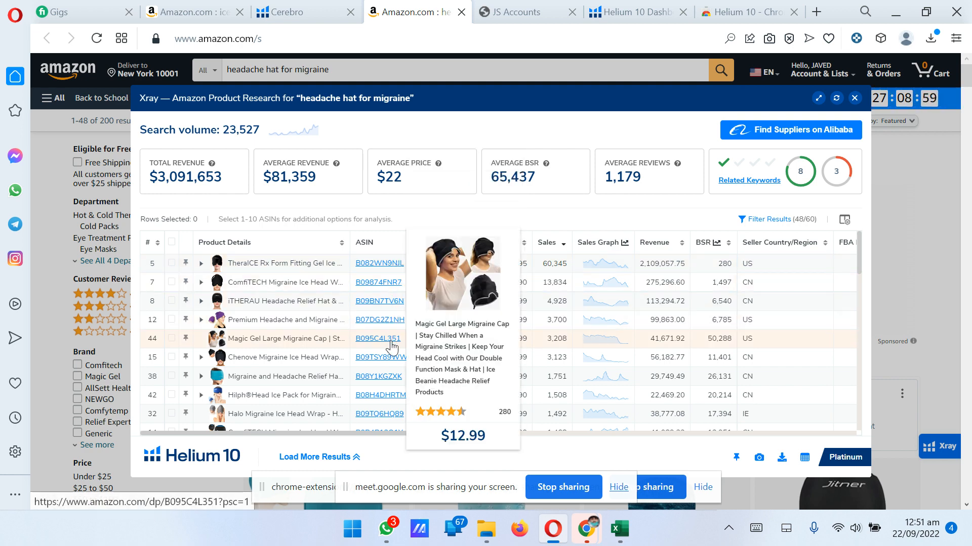
mouse_move(389, 360)
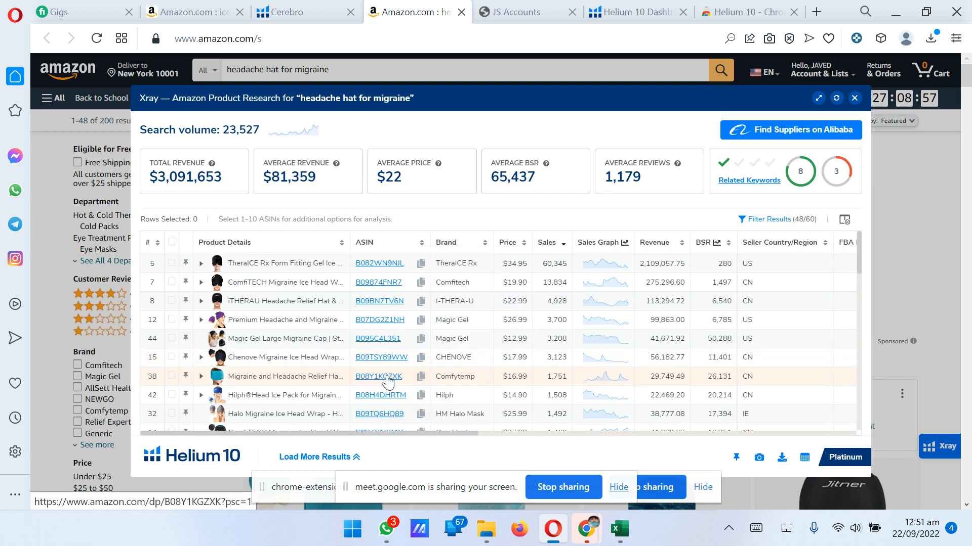
mouse_move(389, 380)
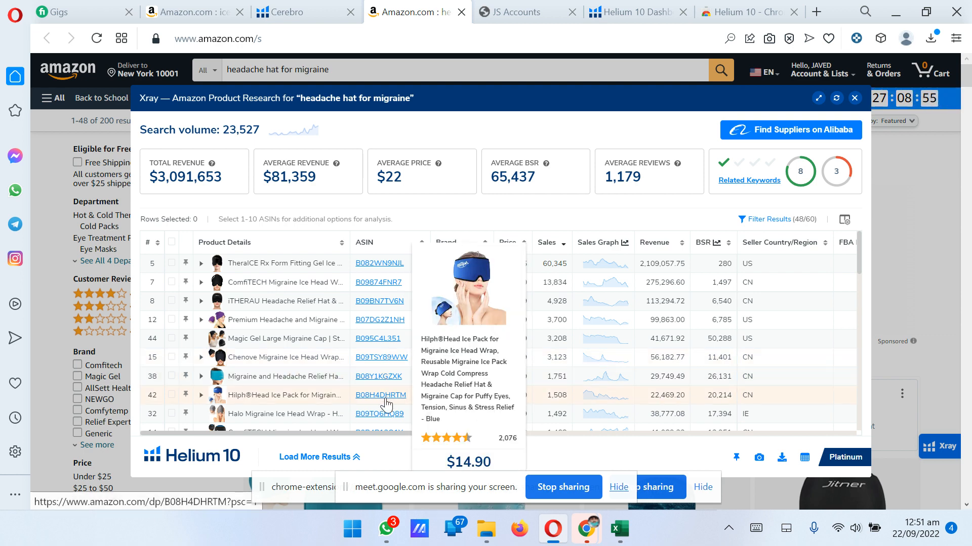
mouse_move(385, 419)
scroll(385, 419, "down", 2)
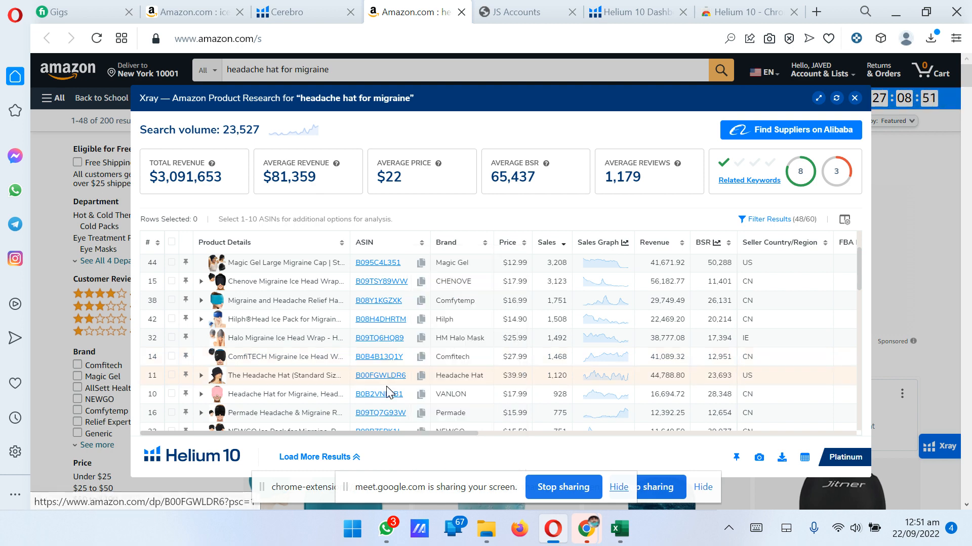
scroll(529, 328, "up", 2)
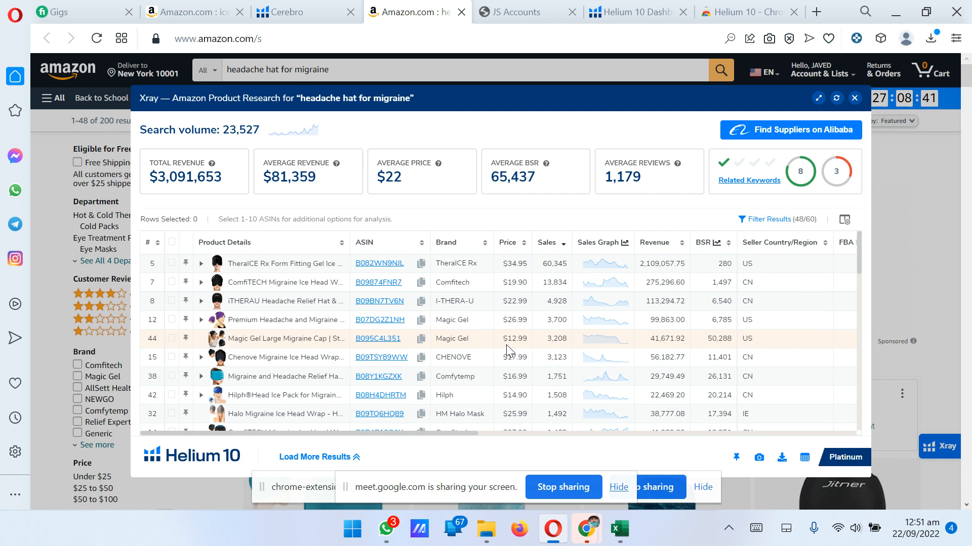
Select the ten best-selling products in the Xray list, from the TheraICE Rx cap through ComfiTECH B0B4B13Q1Y
left_click(171, 264)
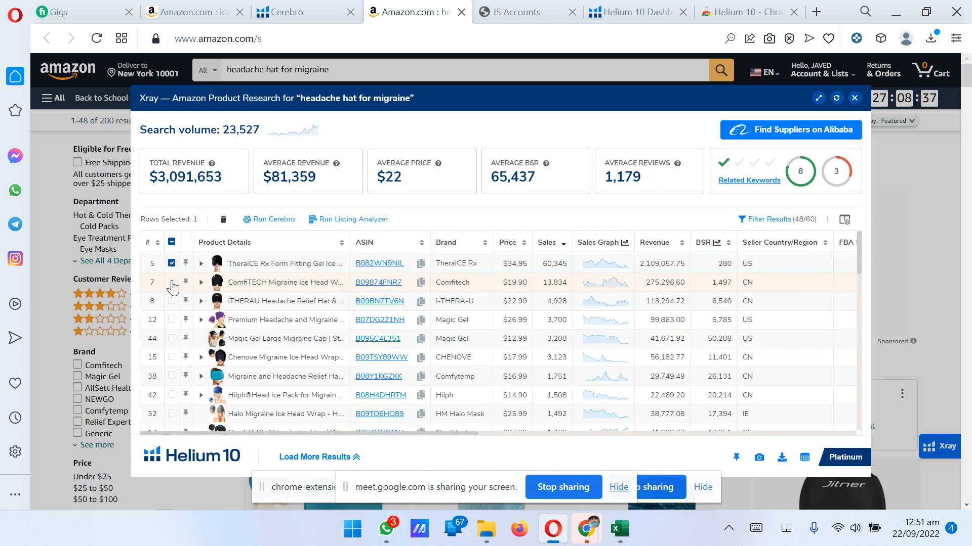
left_click(172, 282)
left_click(171, 302)
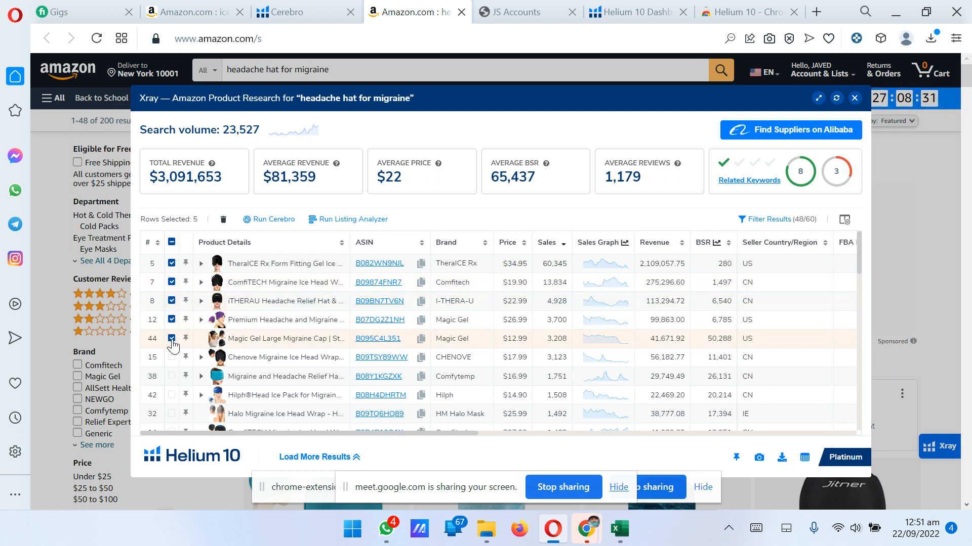
left_click(171, 338)
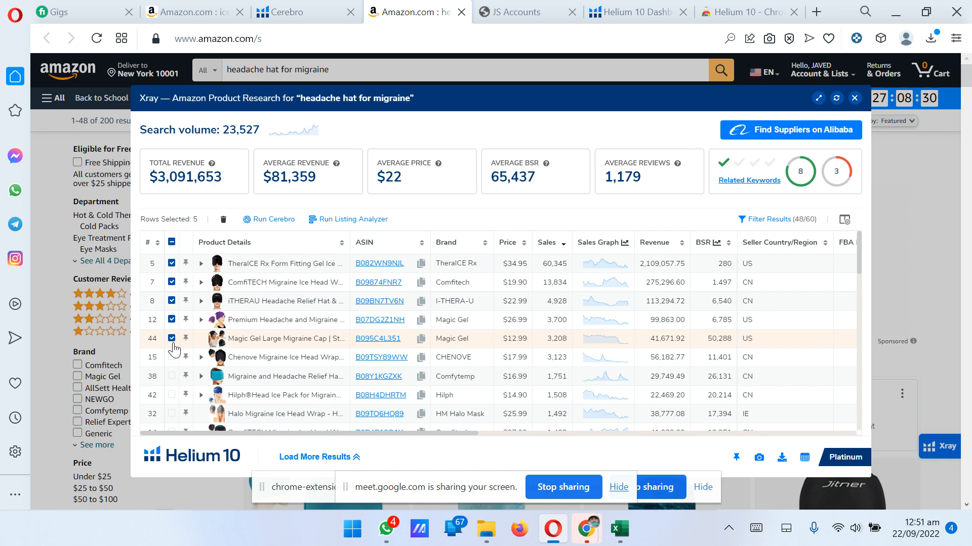
left_click(172, 376)
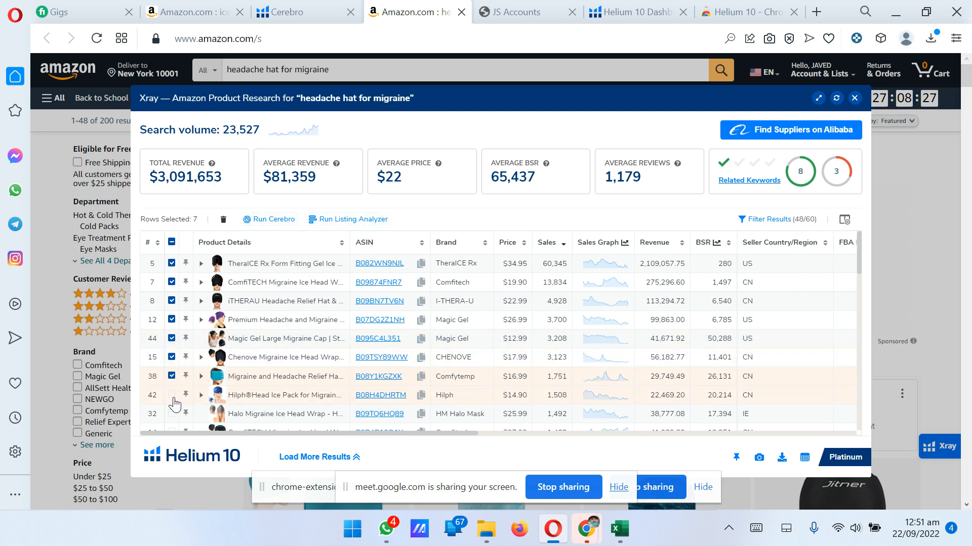
left_click(171, 395)
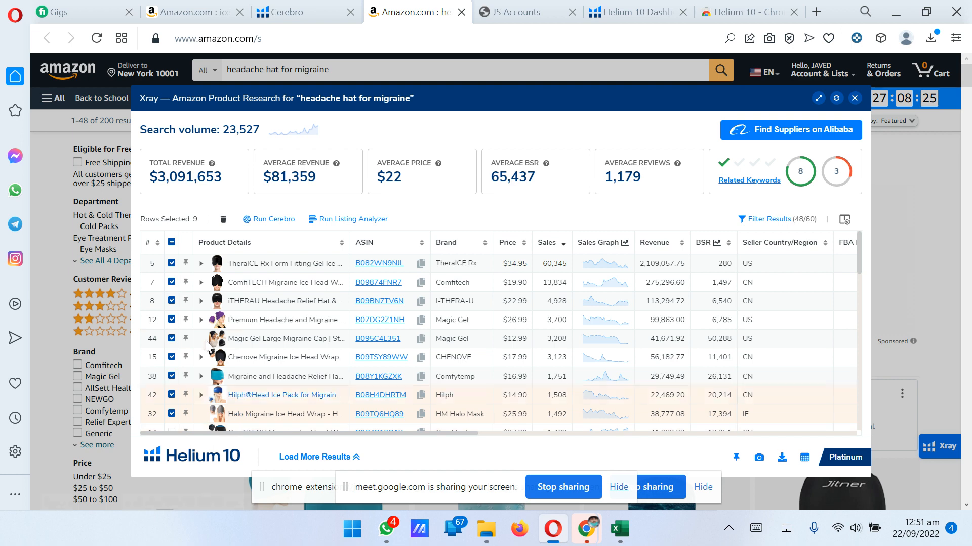
scroll(205, 339, "down", 2)
left_click(171, 356)
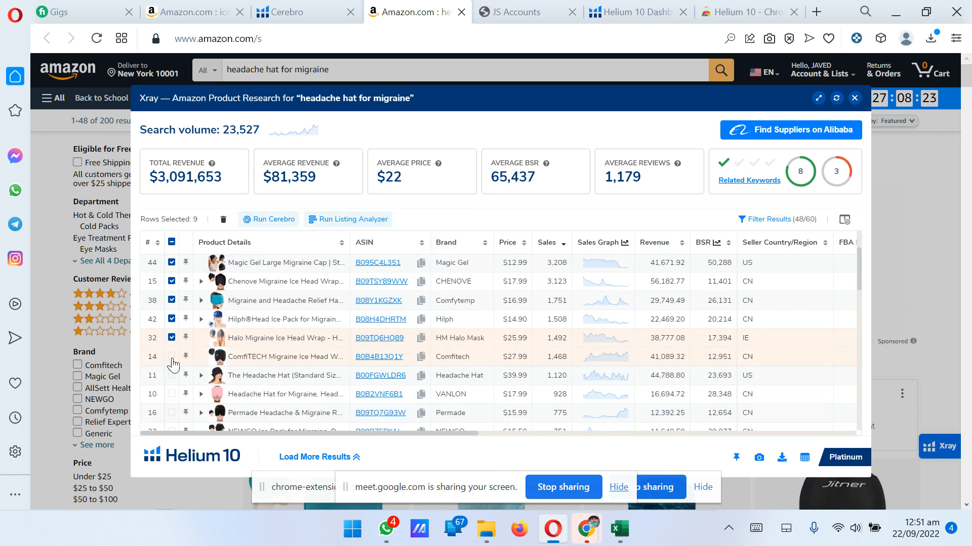
scroll(459, 408, "up", 2)
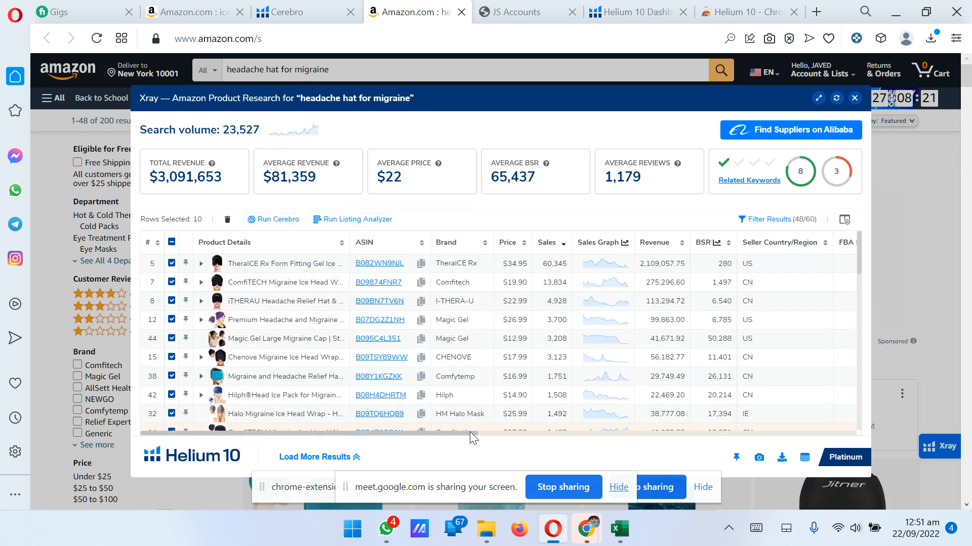
Check the products' creation dates and replace ComfiTECH B0B4B13Q1Y with The Headache Hat B00FGWLDR6 in the selection
left_click_drag(469, 432, 867, 412)
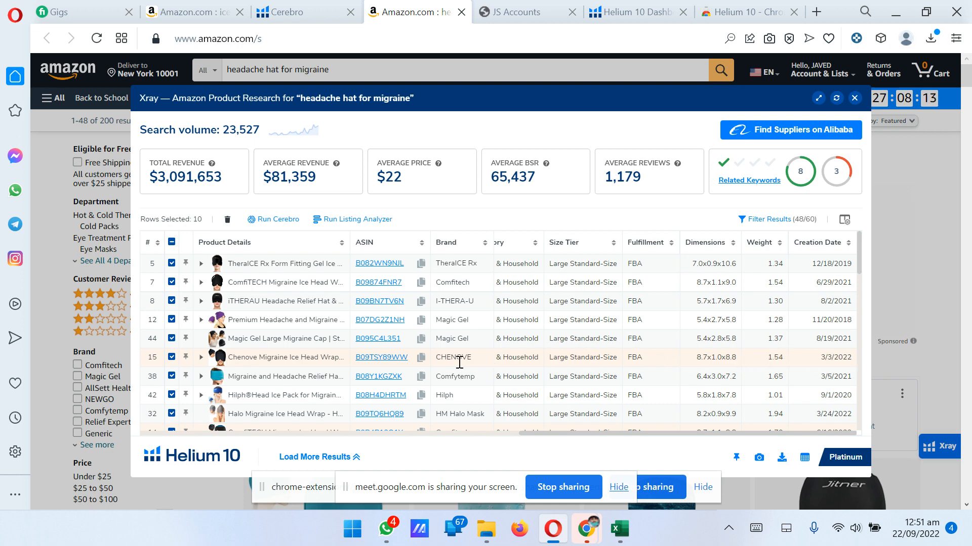
scroll(740, 354, "down", 1)
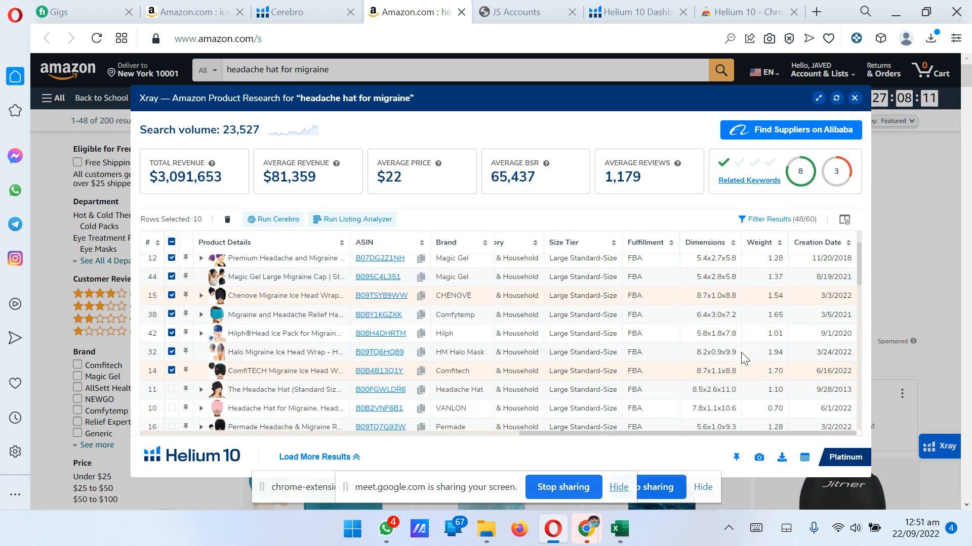
scroll(741, 352, "down", 1)
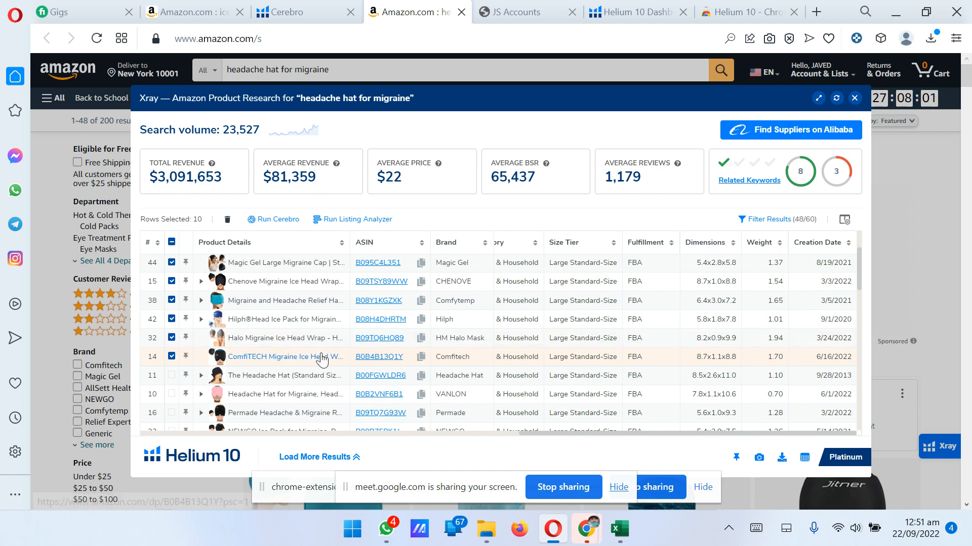
left_click(171, 357)
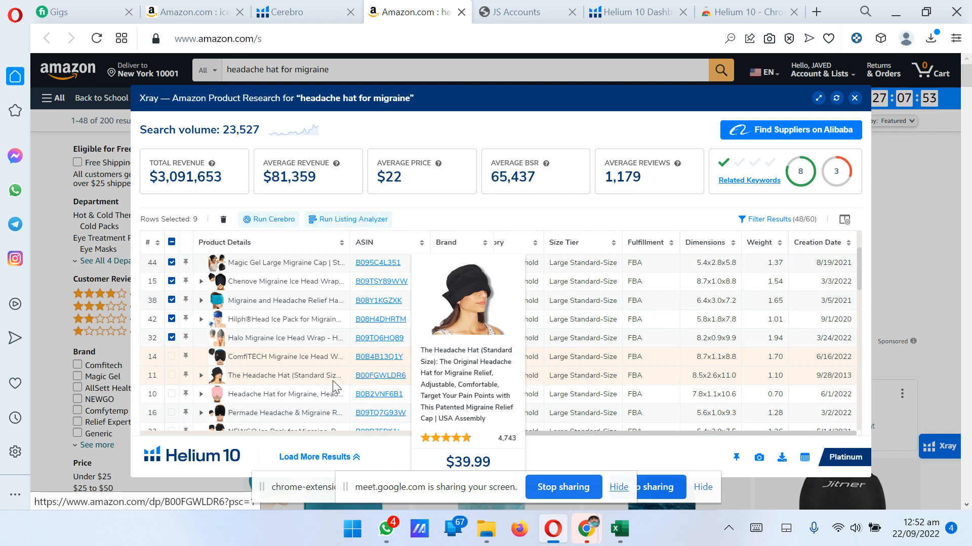
left_click(171, 376)
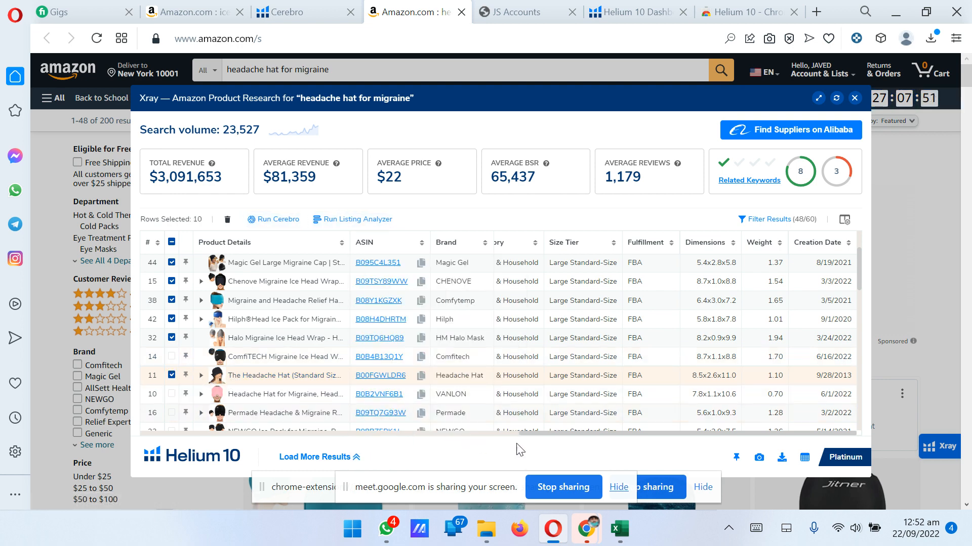
left_click_drag(632, 440, 253, 438)
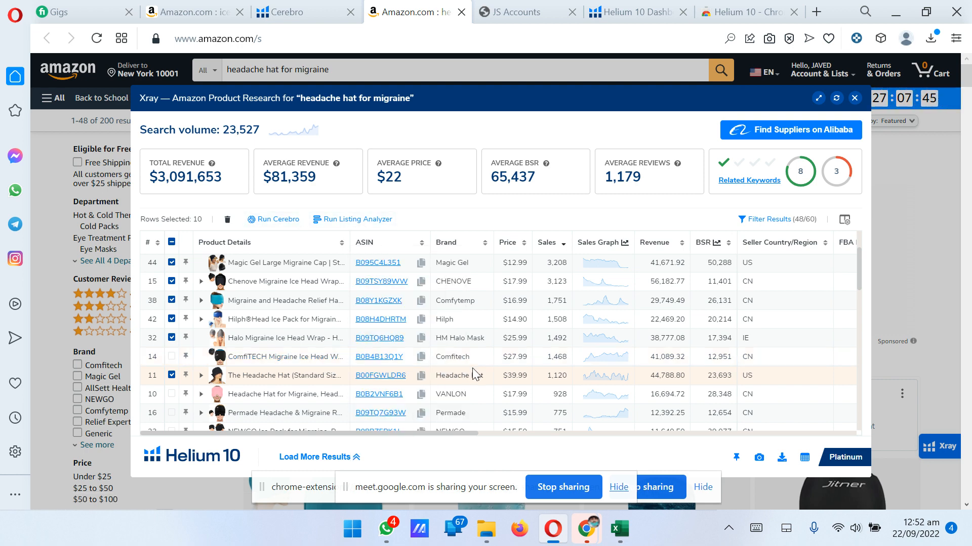
scroll(573, 322, "up", 3)
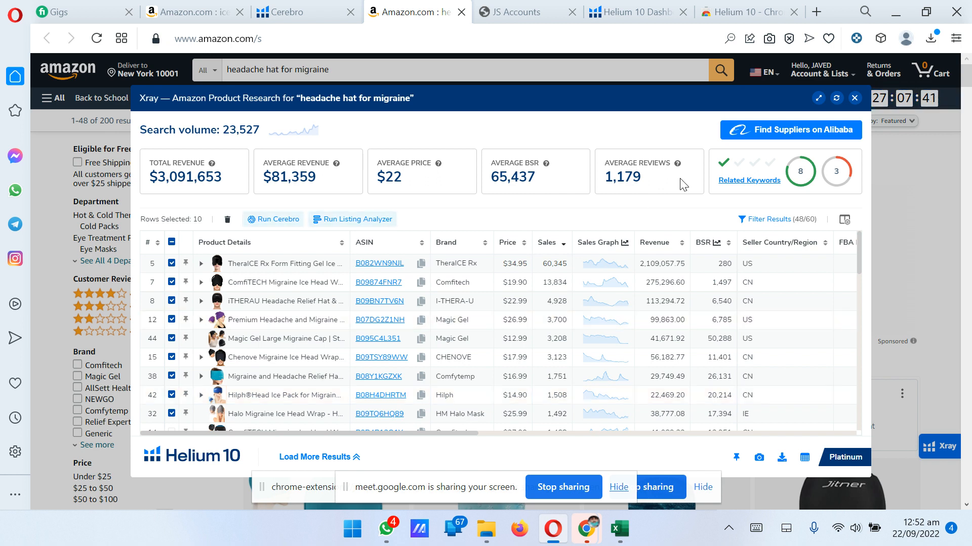
Run Cerebro on the ten selected products and export the resulting keyword list as a CSV file
left_click(273, 221)
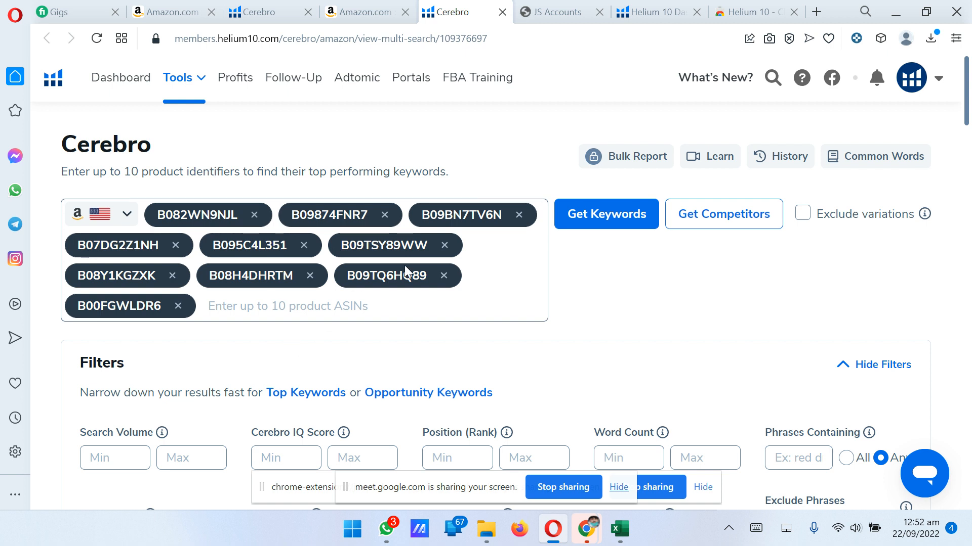
scroll(463, 324, "down", 10)
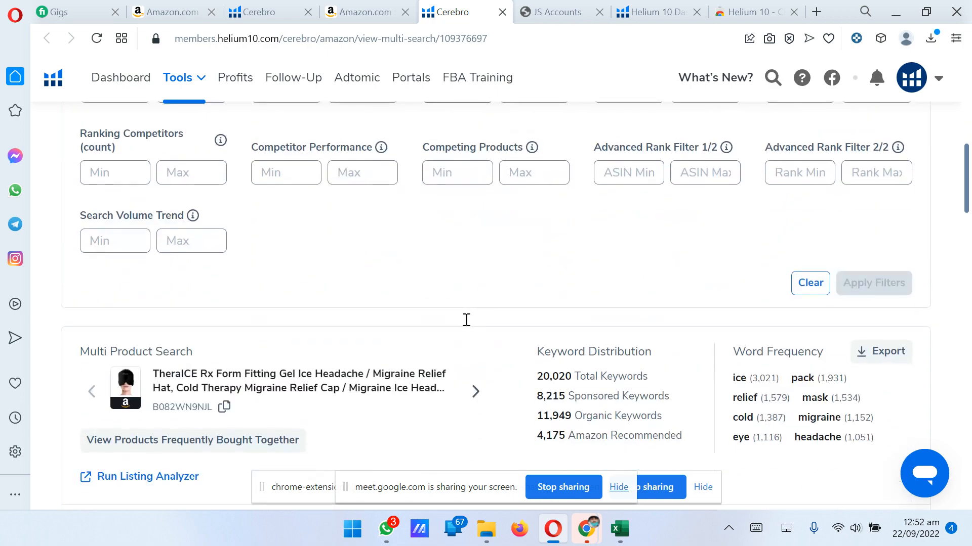
scroll(466, 320, "down", 6)
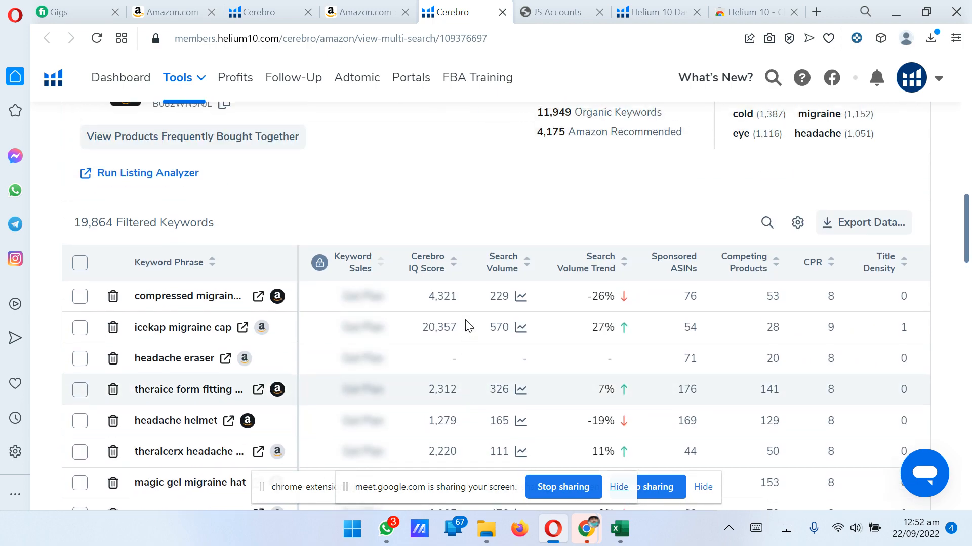
left_click(847, 234)
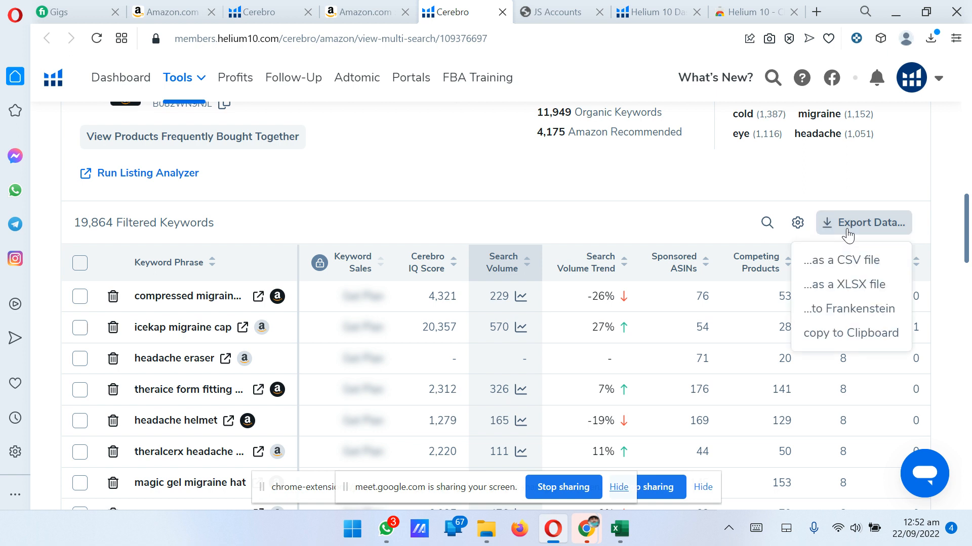
left_click(859, 263)
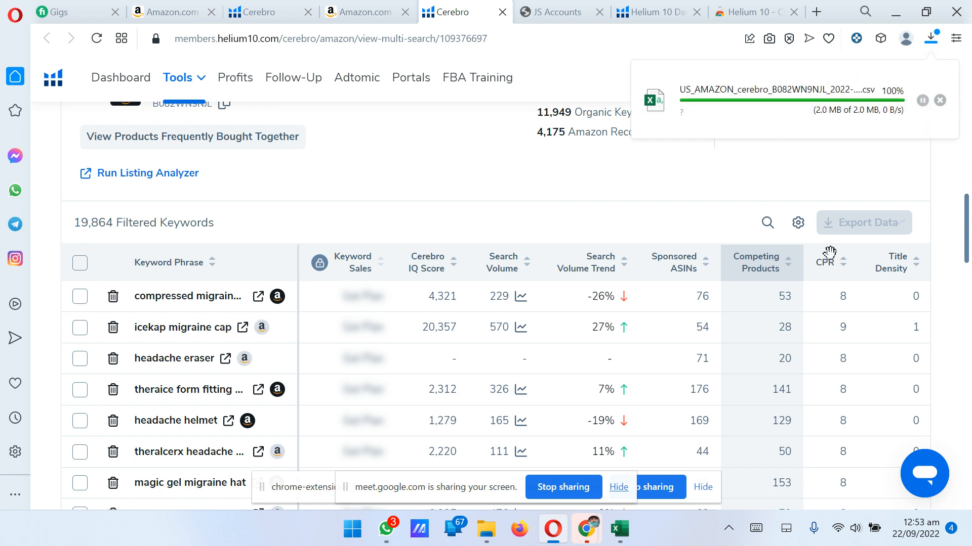
Open the downloaded US_AMAZON_cerebro_B082WN9NJL_2022-09-21.csv file in Excel and dismiss the possible data loss notice
left_click(618, 487)
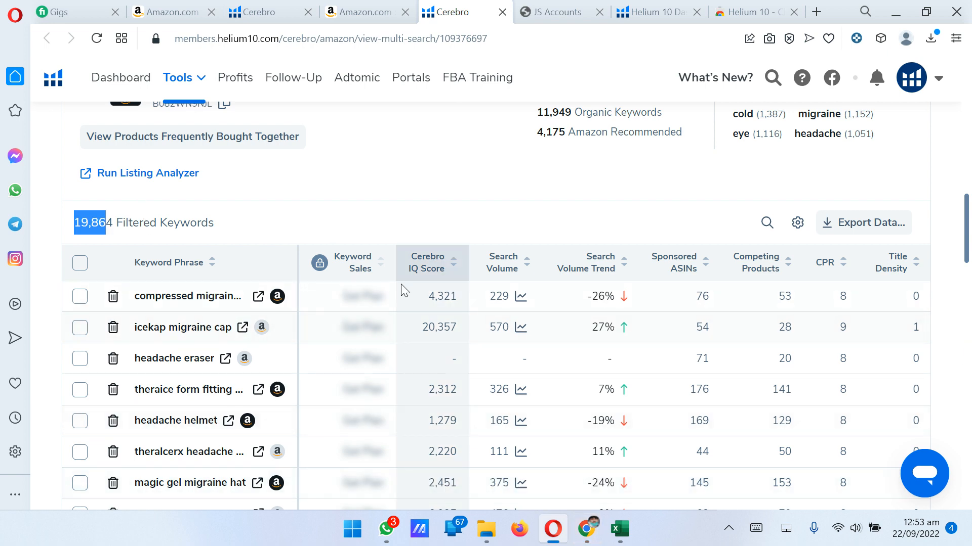
left_click(931, 39)
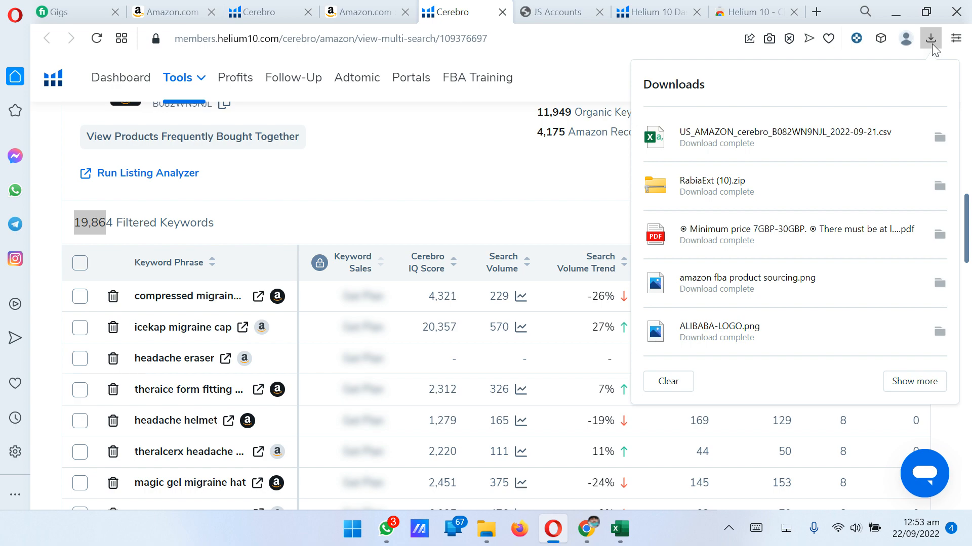
left_click(445, 195)
scroll(445, 195, "up", 10)
scroll(444, 195, "down", 6)
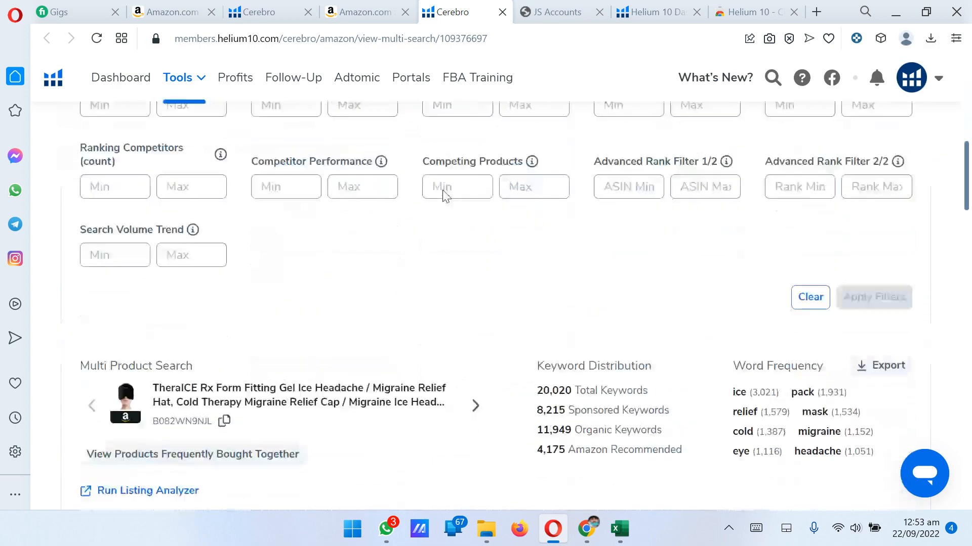
left_click(931, 39)
left_click(840, 149)
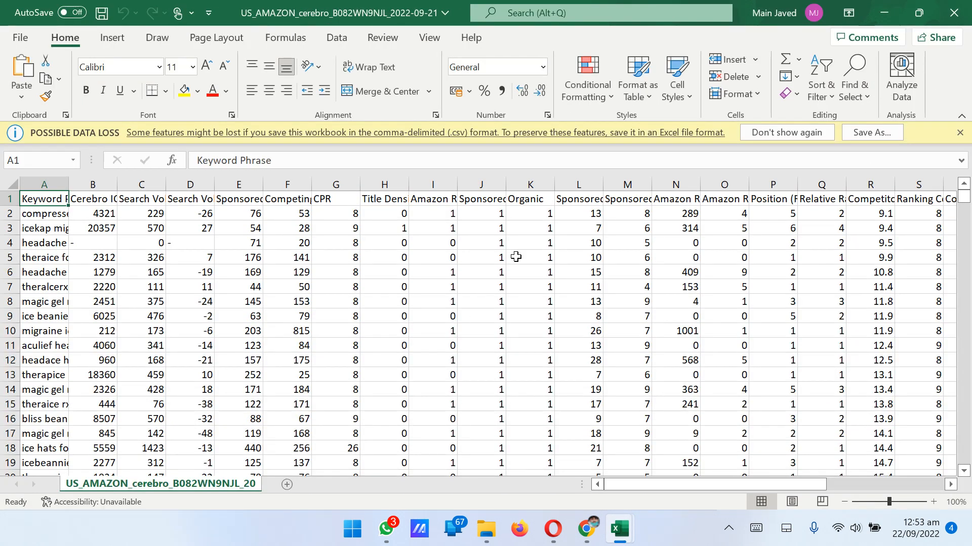
left_click(960, 133)
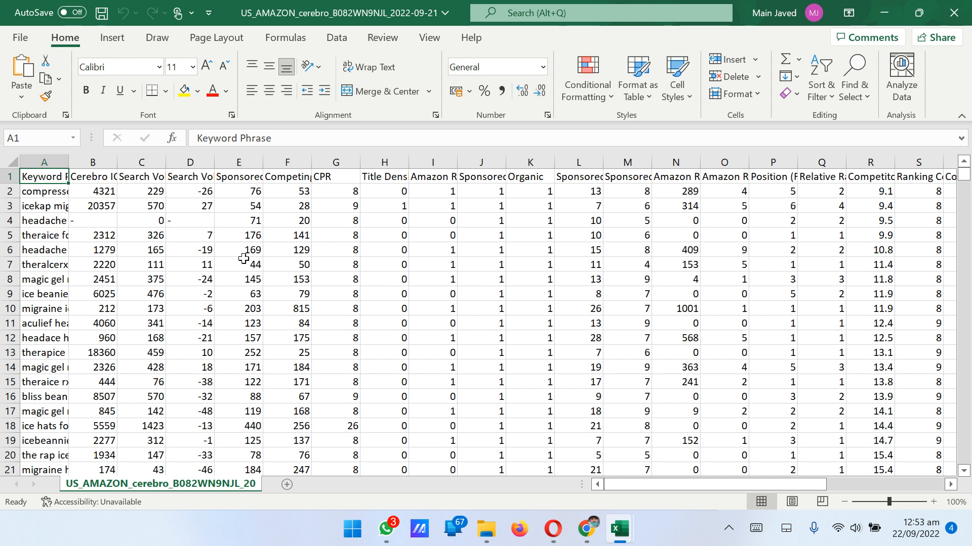
Insert four blank rows above the header row of the keyword sheet
left_click(8, 176)
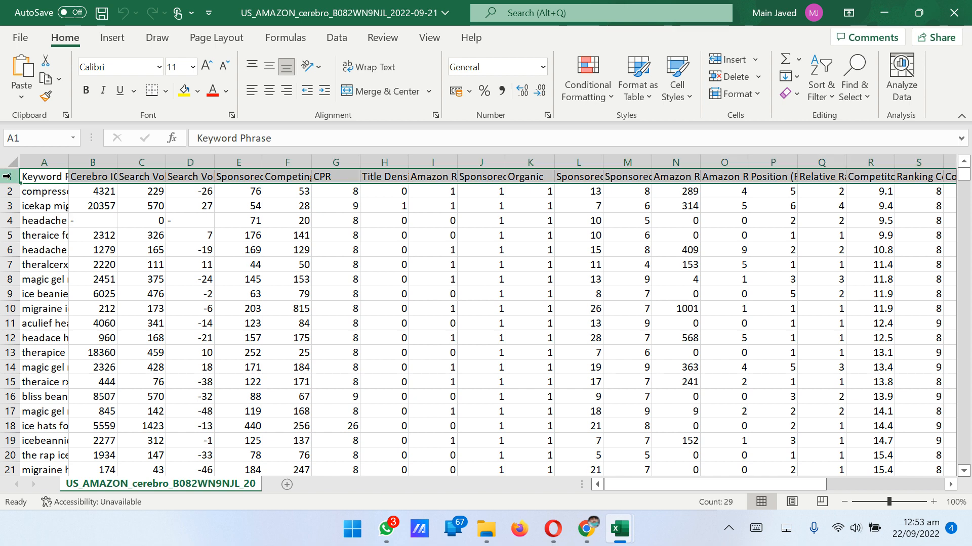
right_click(7, 176)
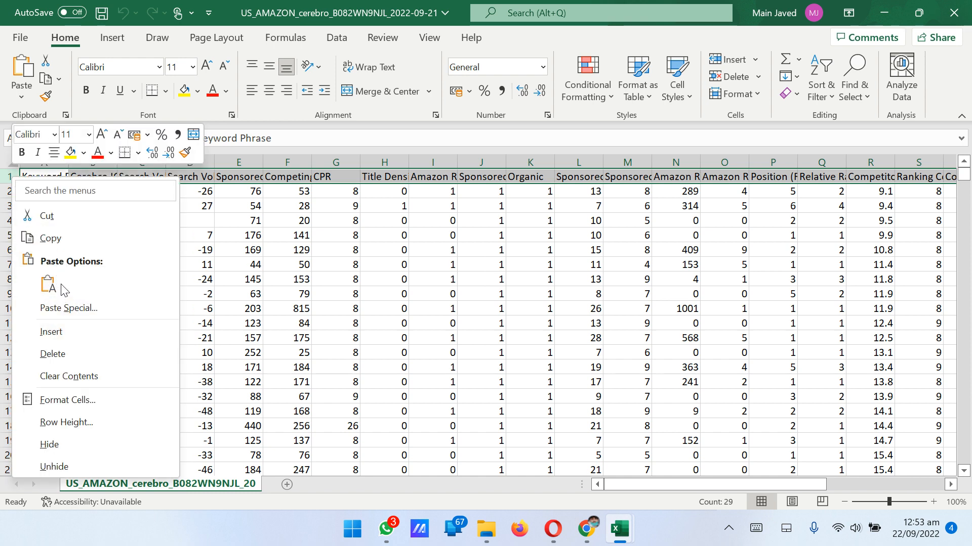
left_click(63, 332)
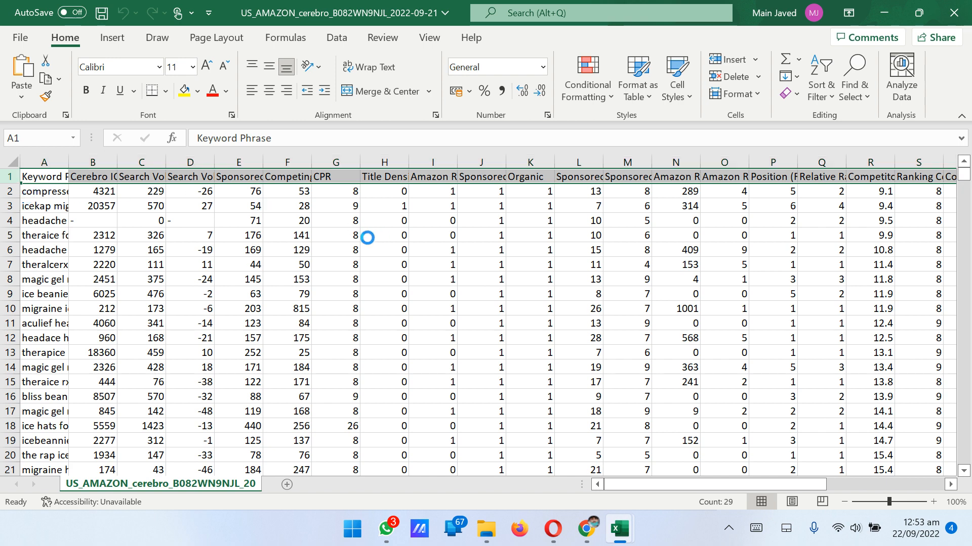
right_click(10, 185)
left_click(55, 349)
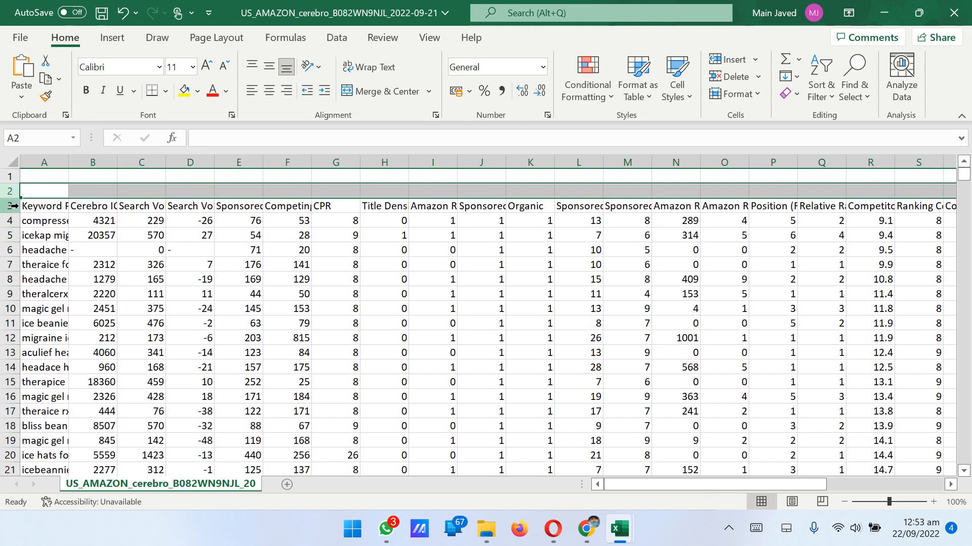
right_click(11, 206)
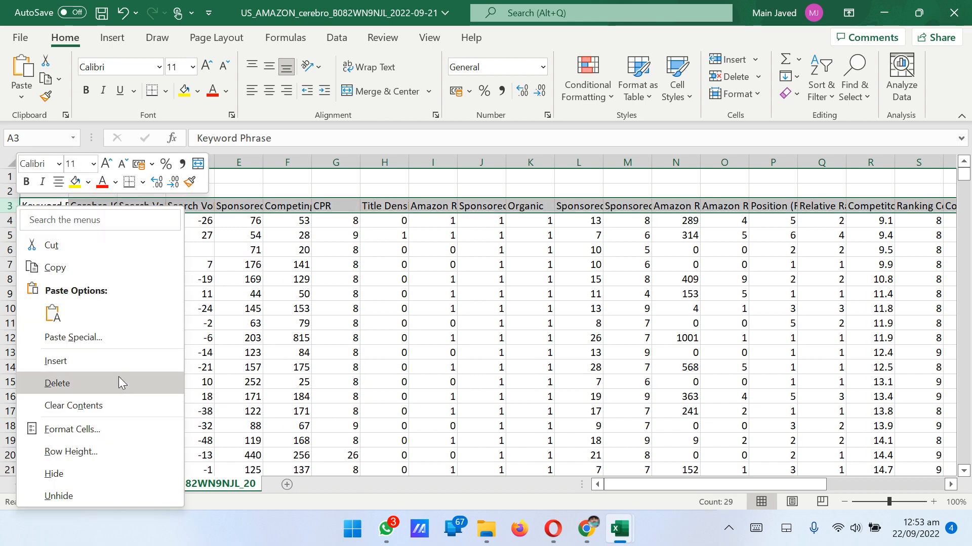
left_click(116, 368)
right_click(10, 222)
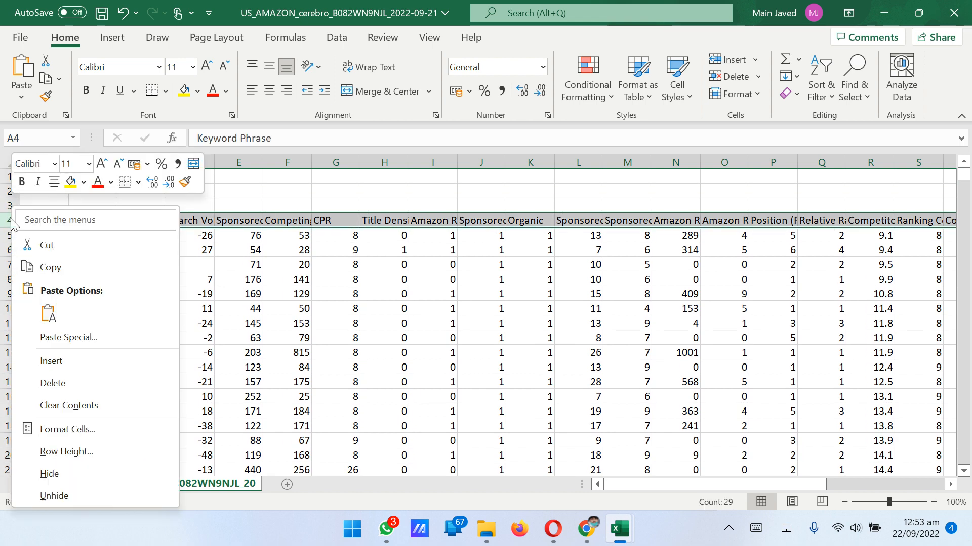
left_click(92, 361)
left_click(436, 294)
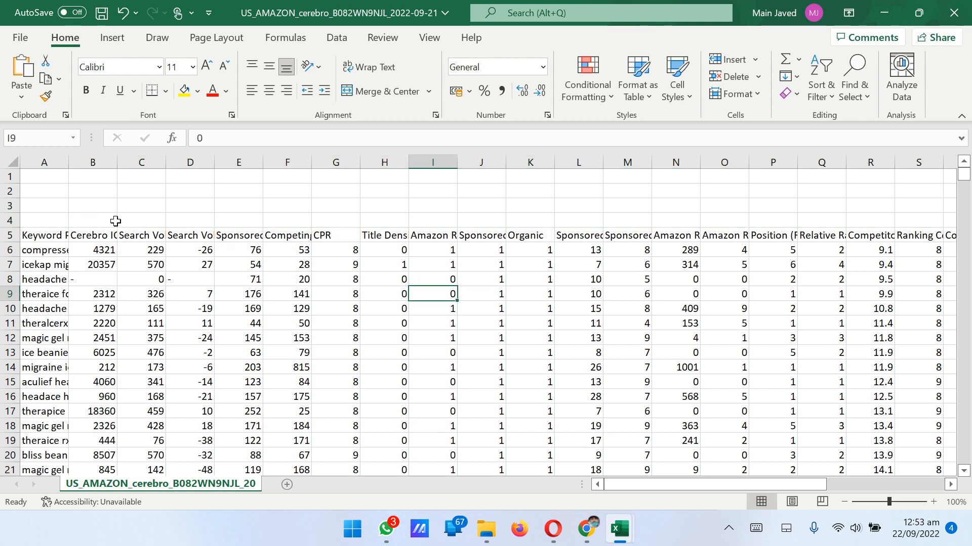
Widen the Keyword Phrase column and delete the Cerebro IQ Score column
left_click(50, 162)
left_click_drag(68, 163, 116, 169)
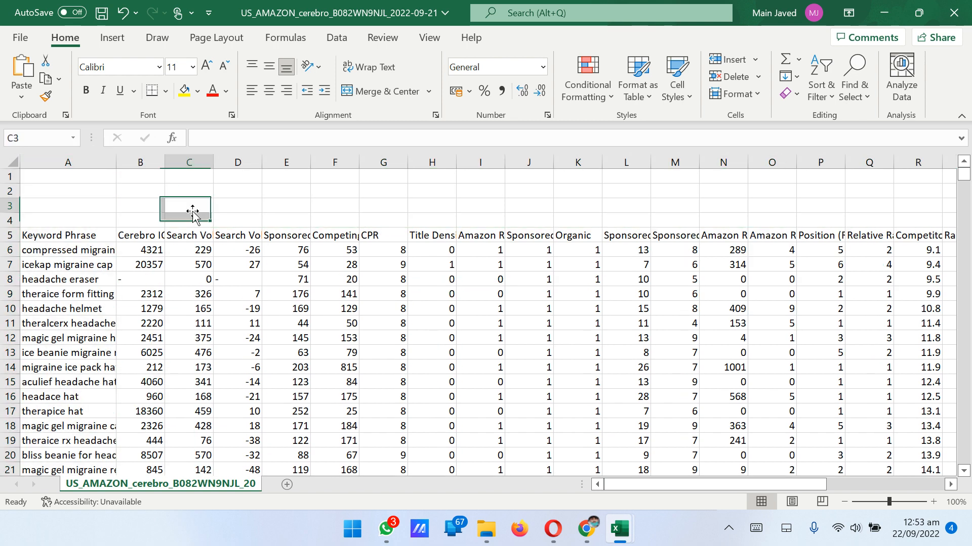
left_click(150, 160)
right_click(151, 160)
left_click(228, 342)
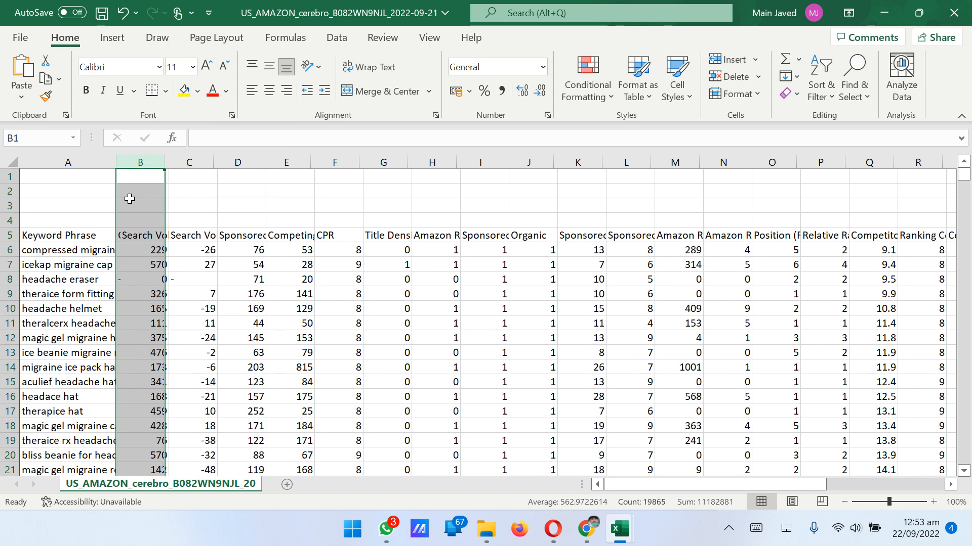
Widen the Search Volume column to fit its header and delete the Search Volume Trend column beside it
left_click_drag(165, 163, 180, 163)
left_click(222, 212)
left_click(211, 161)
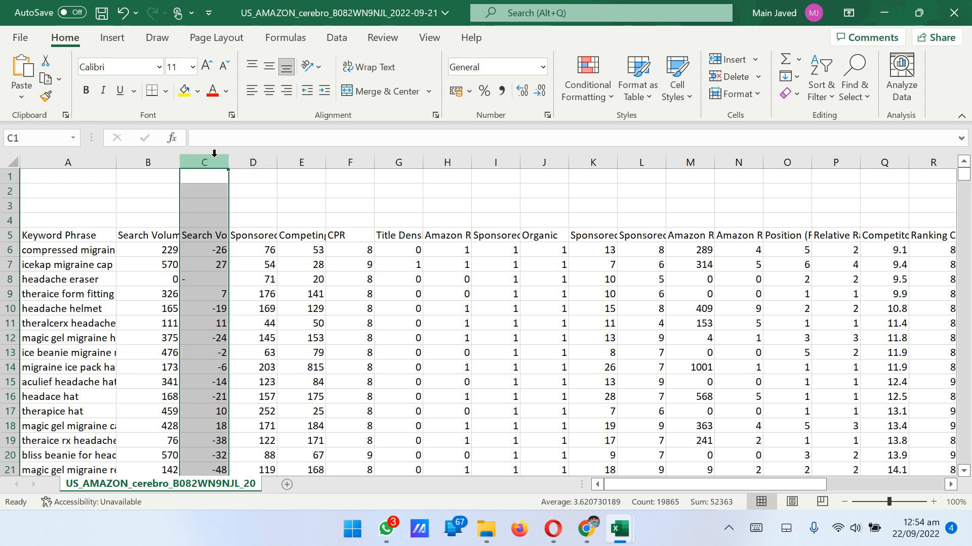
right_click(214, 155)
left_click(302, 330)
left_click(327, 298)
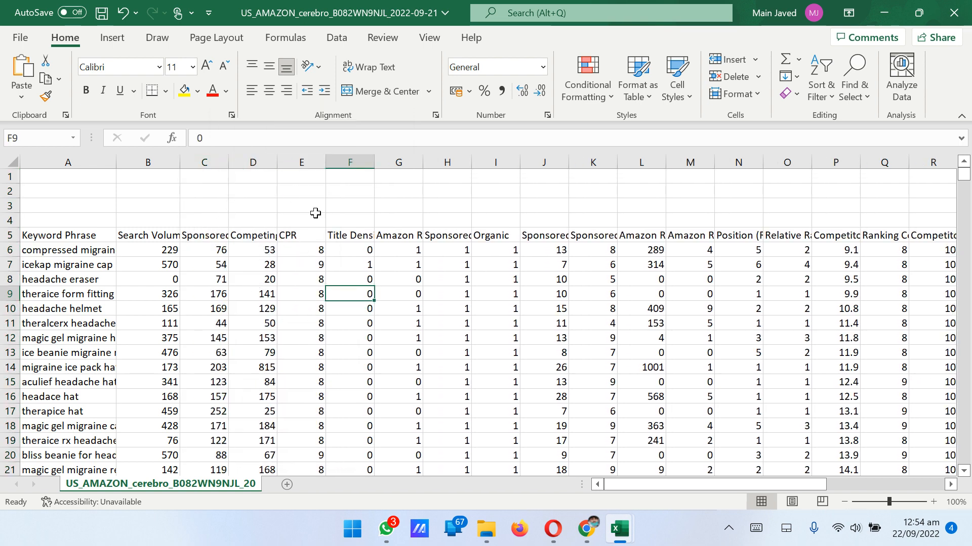
Delete columns E through M, from CPR up to the column just before Position (Rank)
left_click_drag(306, 160, 698, 180)
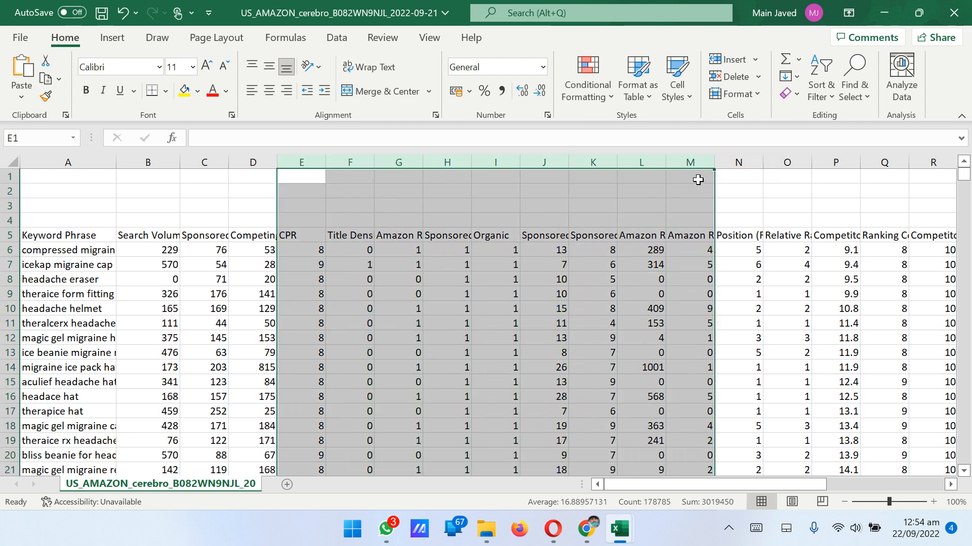
right_click(696, 165)
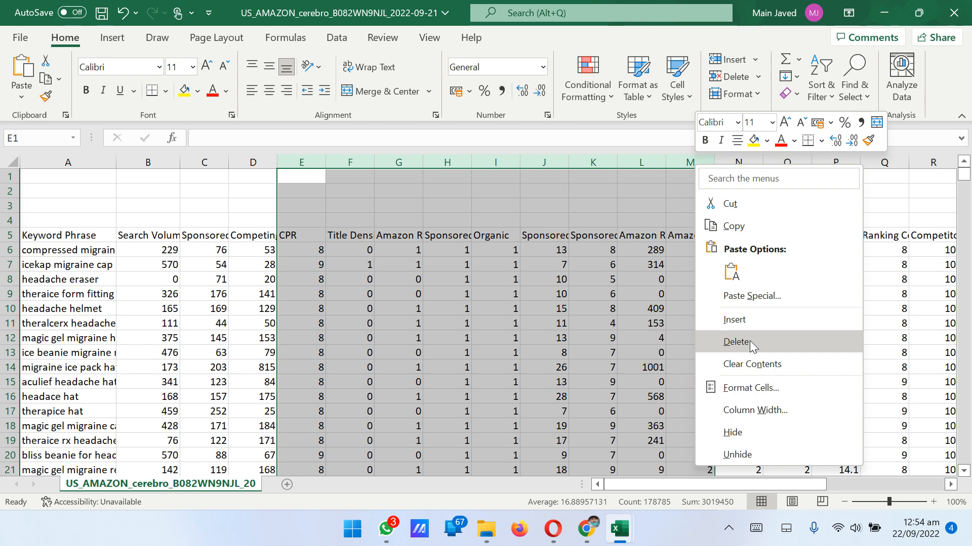
left_click(735, 343)
left_click(409, 264)
Widen the Position (Rank) column and move it behind the last competitor ASIN column, B00FGWLDR6
left_click(310, 162)
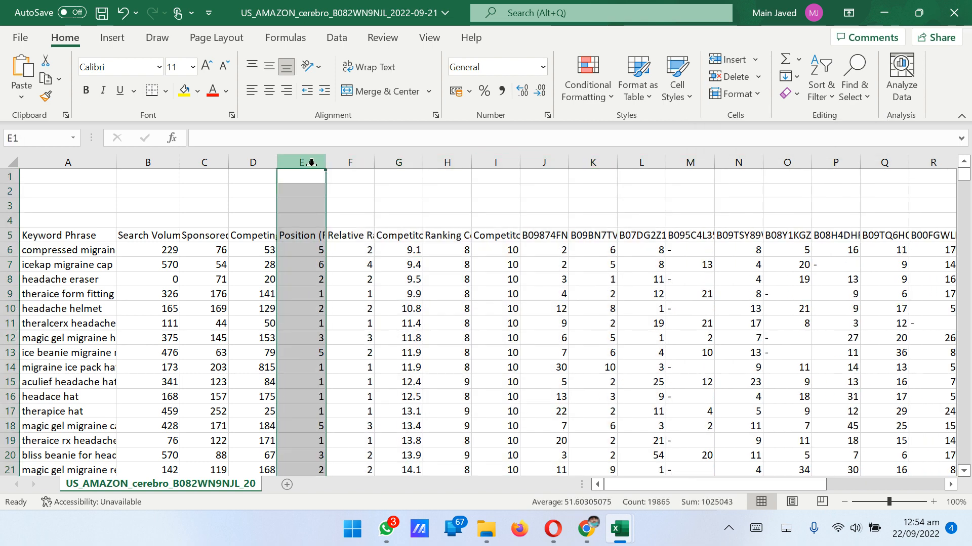
left_click_drag(326, 162, 349, 161)
left_click(435, 234)
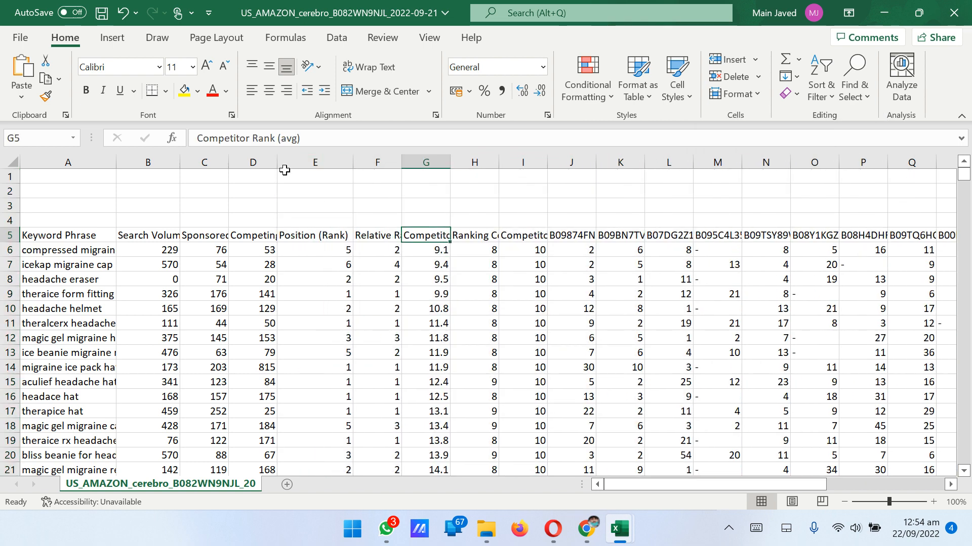
right_click(317, 165)
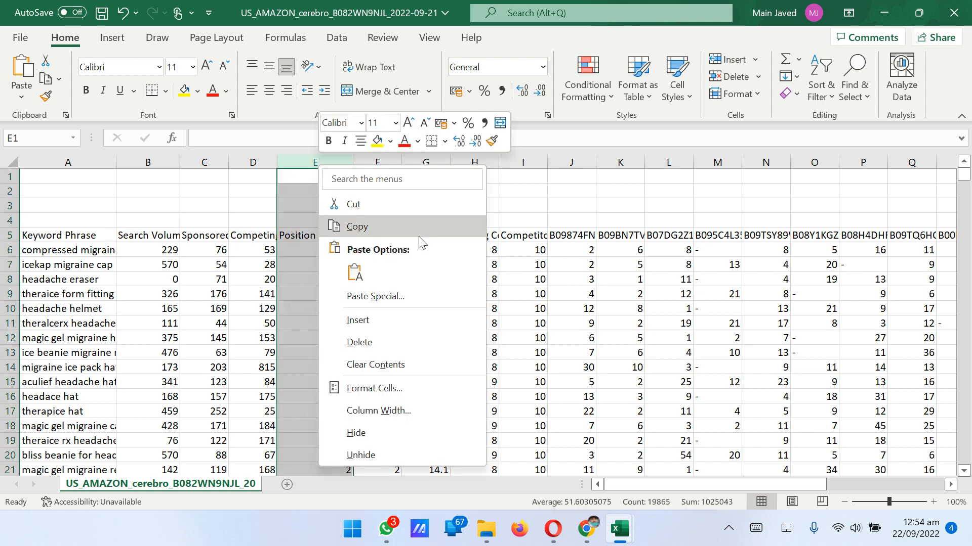
left_click(406, 207)
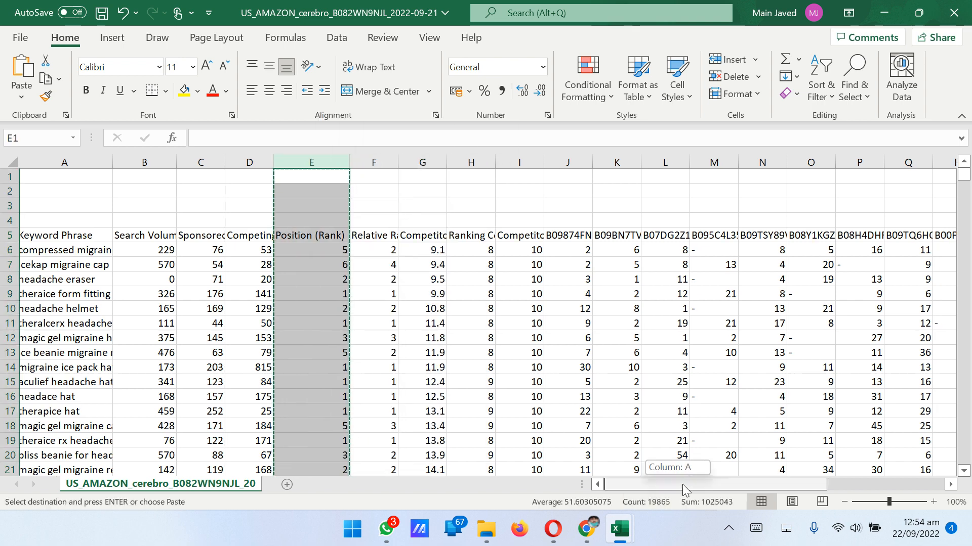
left_click_drag(682, 485, 753, 484)
right_click(630, 163)
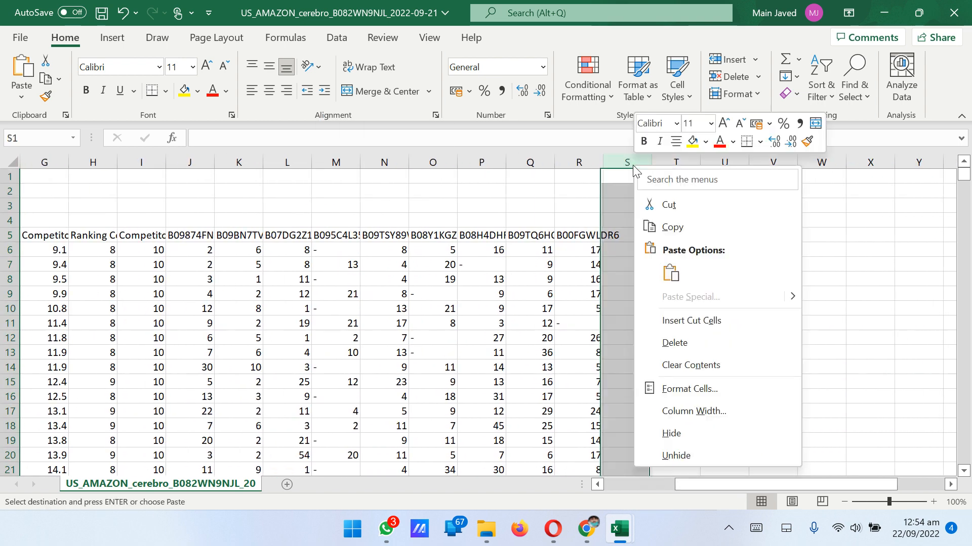
left_click(696, 321)
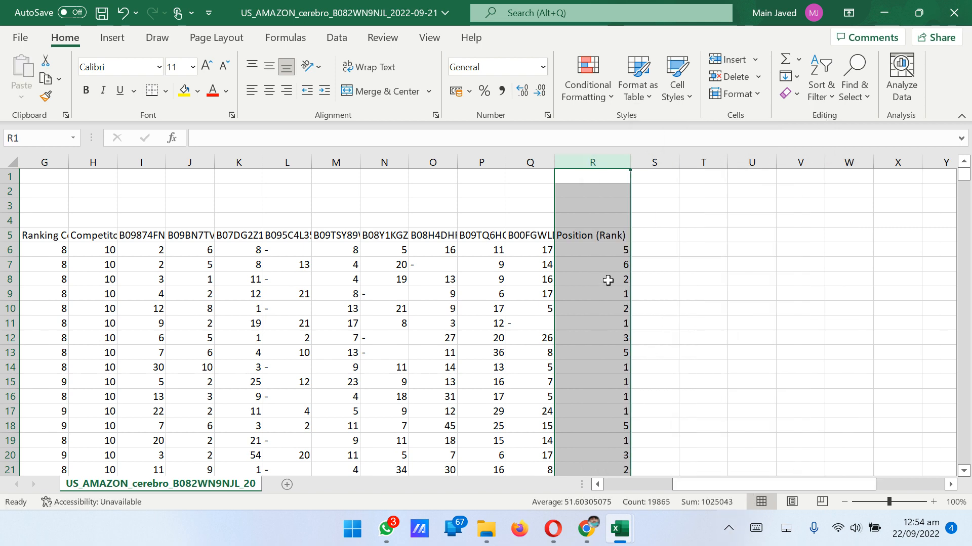
Copy the main product's ASIN B082WN9NJL from Cerebro in the browser, check it against the Xray list, and return to Excel
left_click(553, 529)
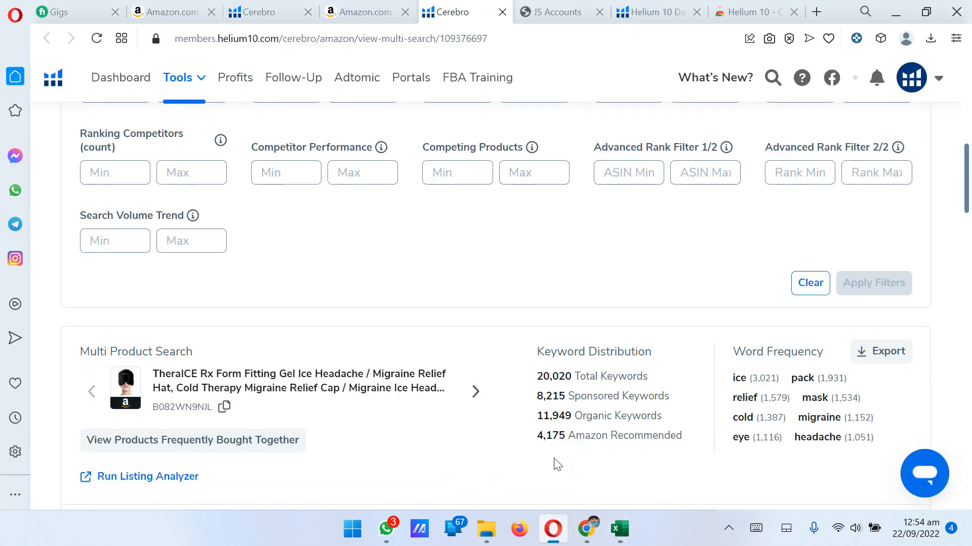
scroll(277, 410, "down", 1)
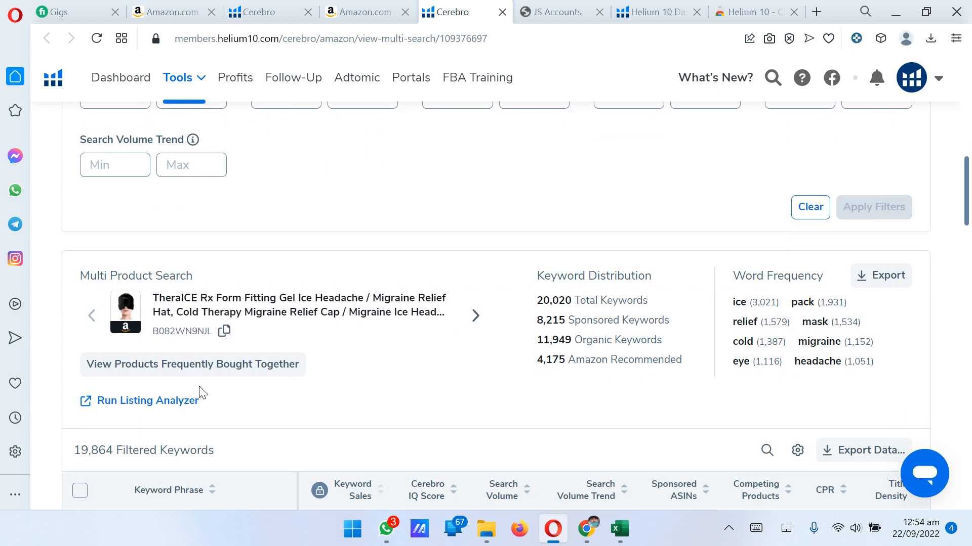
left_click(225, 332)
scroll(228, 335, "down", 1)
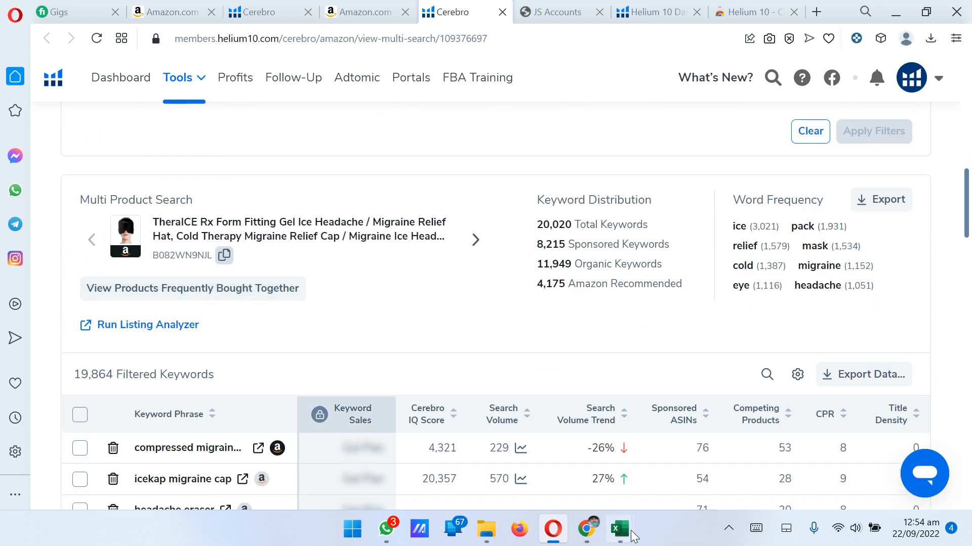
mouse_move(631, 534)
left_click(386, 11)
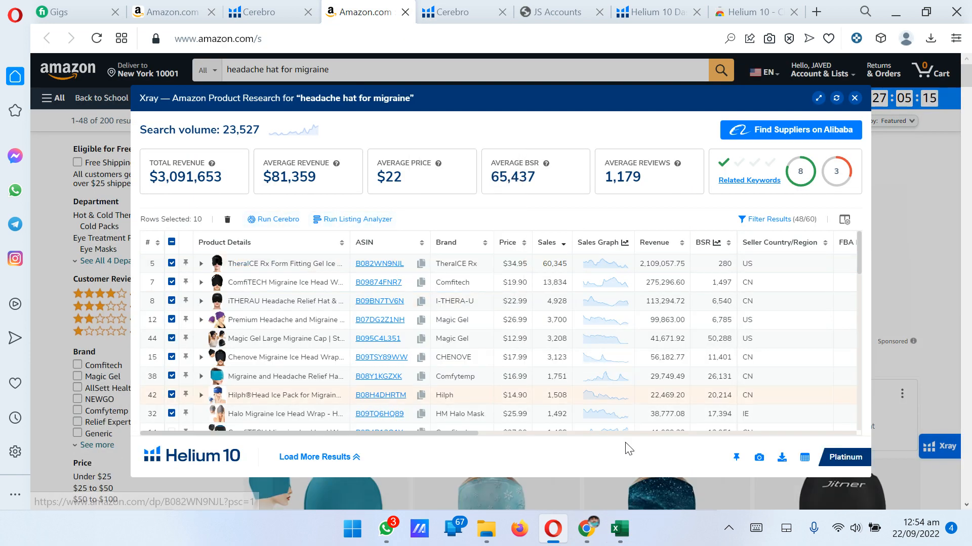
mouse_move(621, 537)
left_click(638, 476)
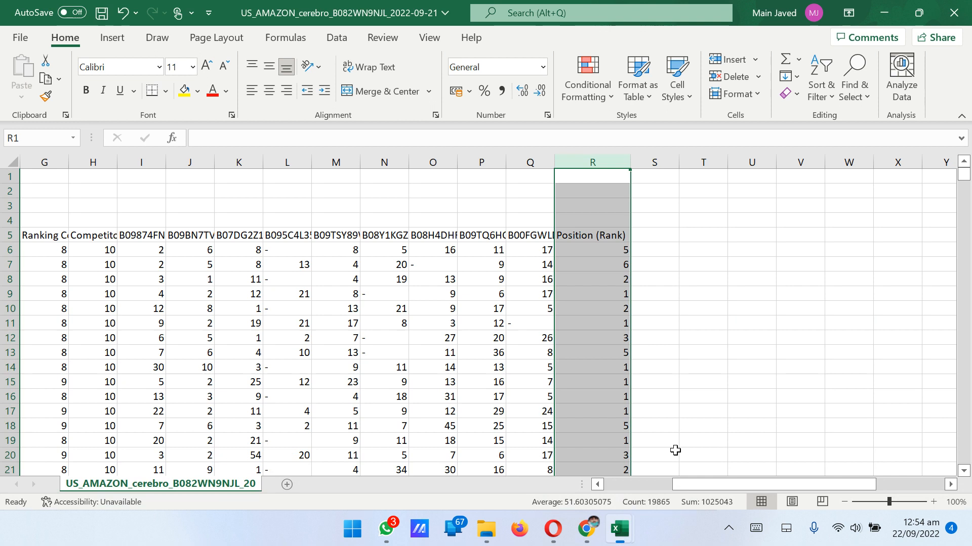
Replace the header of the moved Position (Rank) column with the copied ASIN B082WN9NJL
double_click(623, 234)
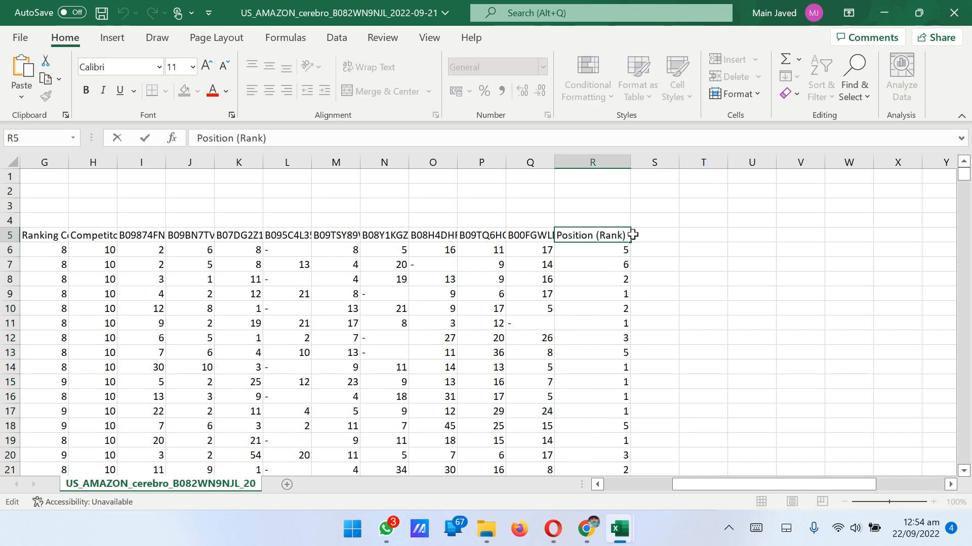
key("BackSpace")
key("BackSpace")
key("BackSpace")
key("BackSpace")
key("BackSpace")
key("BackSpace")
key("BackSpace")
key("BackSpace")
key("BackSpace")
key("BackSpace")
key("BackSpace")
key("BackSpace")
key("BackSpace")
key("BackSpace")
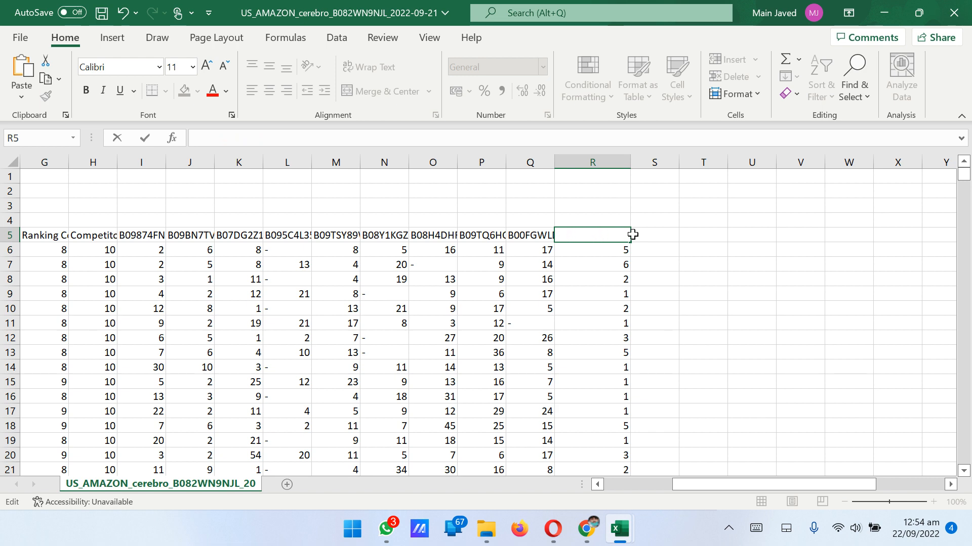
key("ctrl+v")
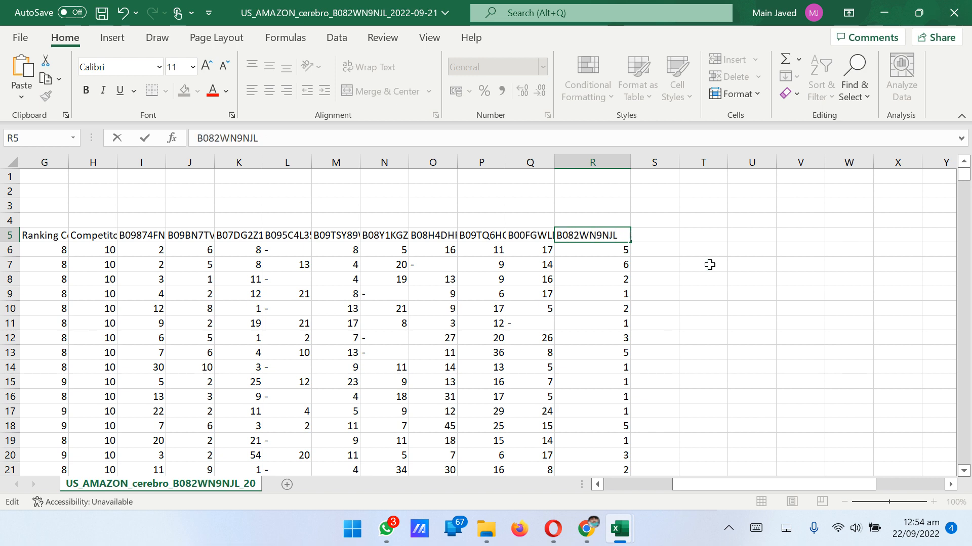
left_click(675, 265)
Insert a blank column between Competitor Performance Score and the first competitor ASIN column, B09874FNR7
left_click_drag(706, 484, 638, 481)
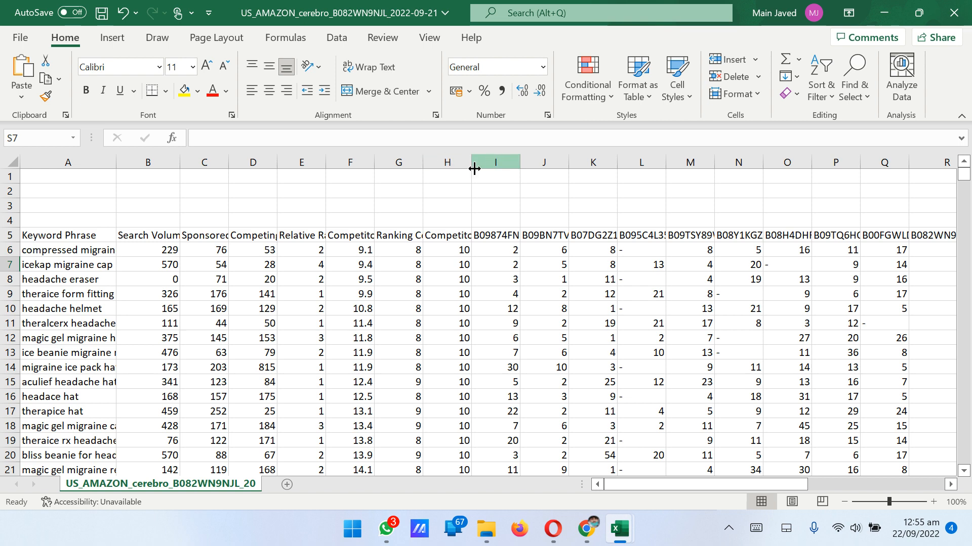
left_click_drag(474, 163, 646, 163)
right_click(489, 163)
left_click(529, 311)
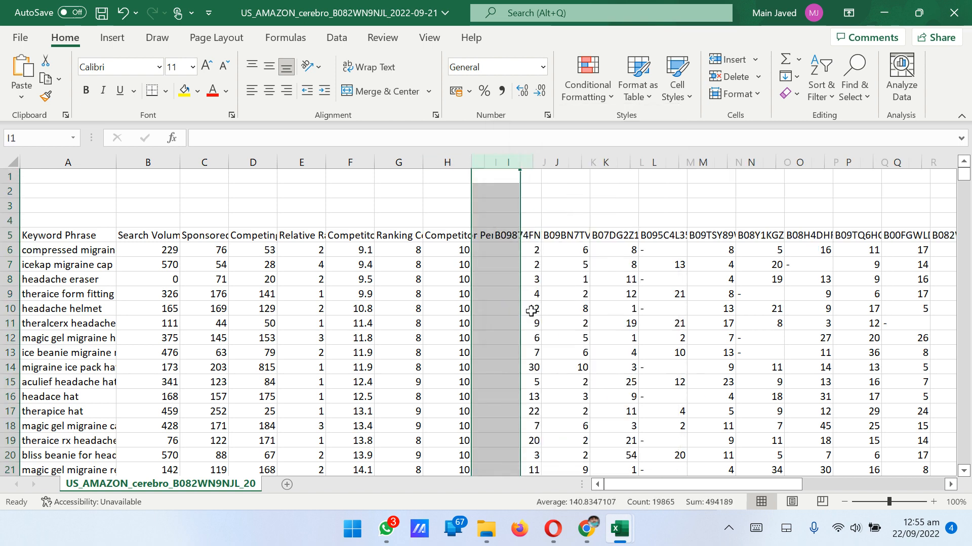
left_click(456, 234)
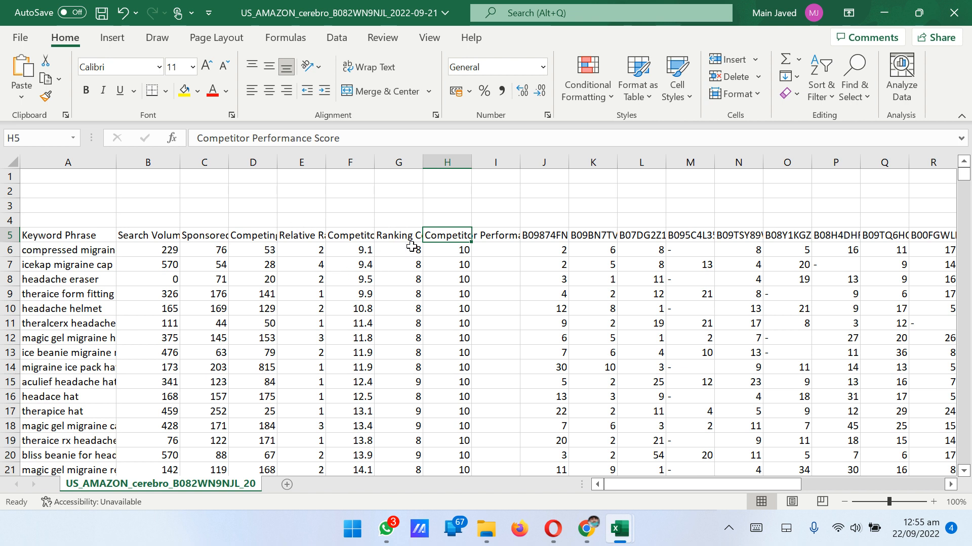
Enter the header Rev in cell I5 of the blank column before the first competitor ASIN
double_click(498, 234)
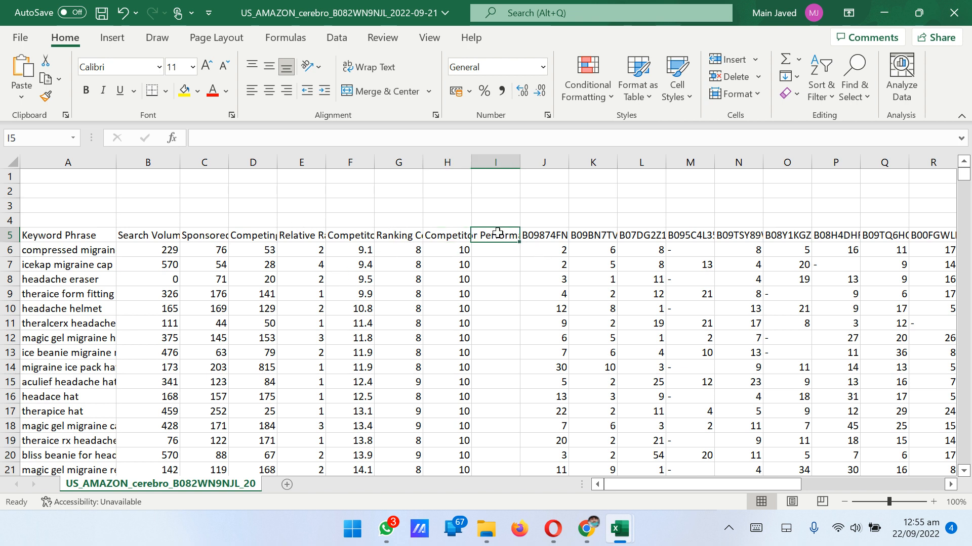
type("r")
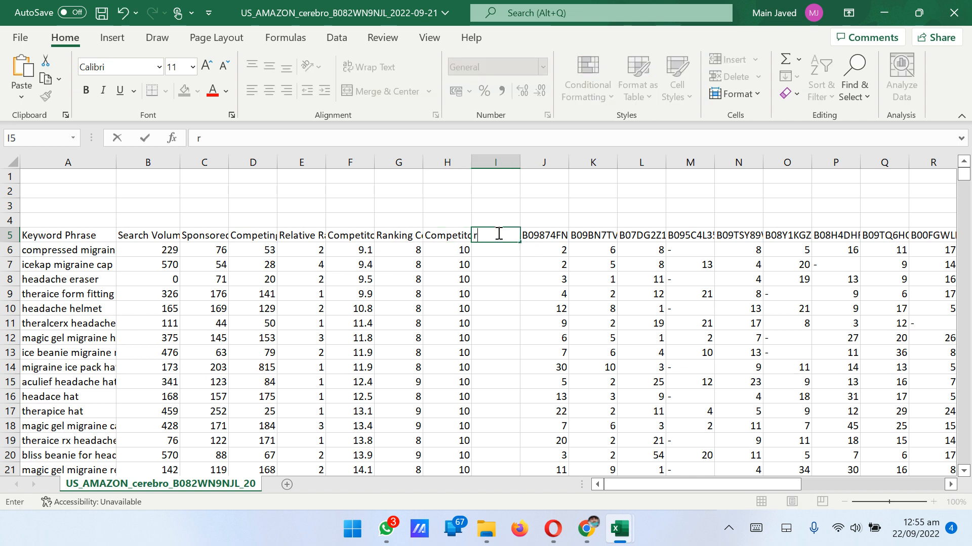
type("ev")
key("BackSpace")
type("R")
key("Return")
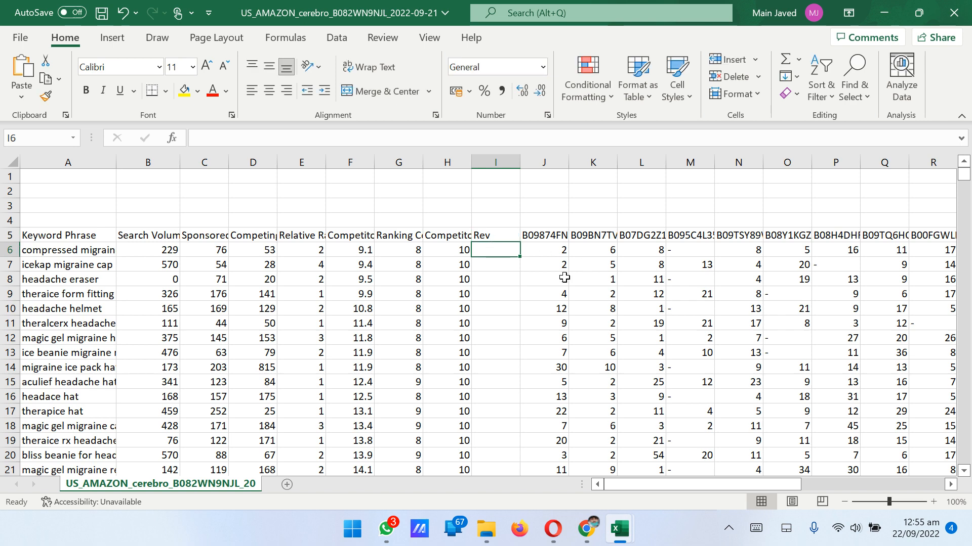
double_click(501, 251)
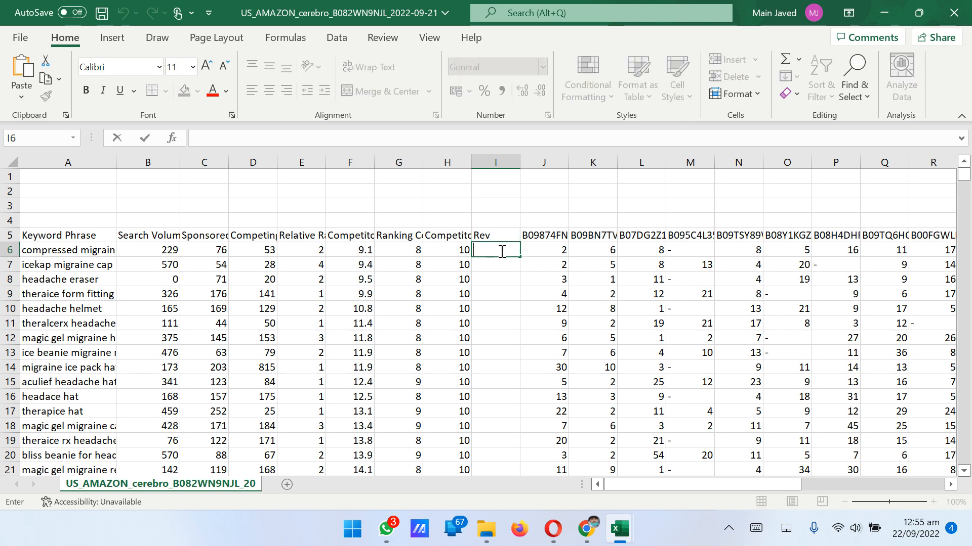
type("=COUNTIF")
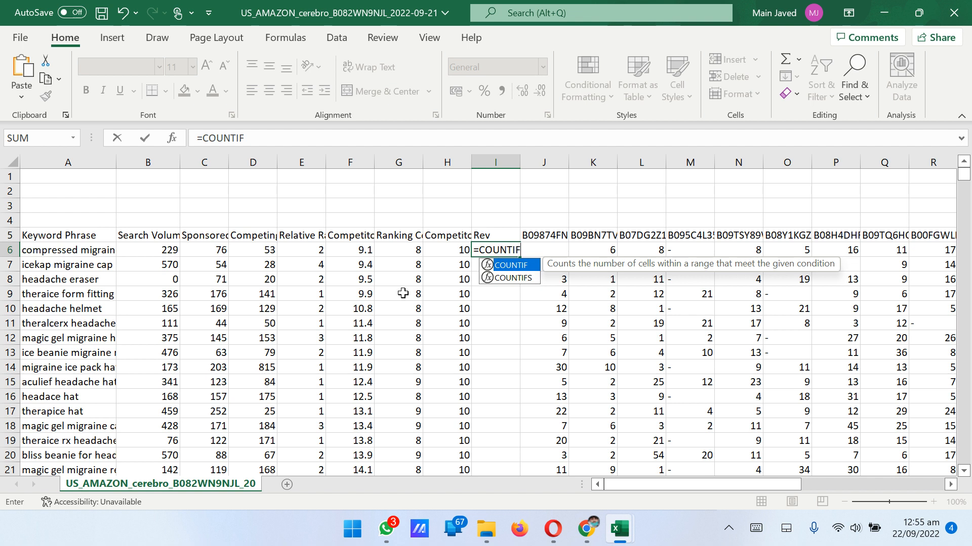
key("BackSpace")
key("BackSpace")
key("BackSpace")
key("BackSpace")
key("BackSpace")
key("BackSpace")
key("BackSpace")
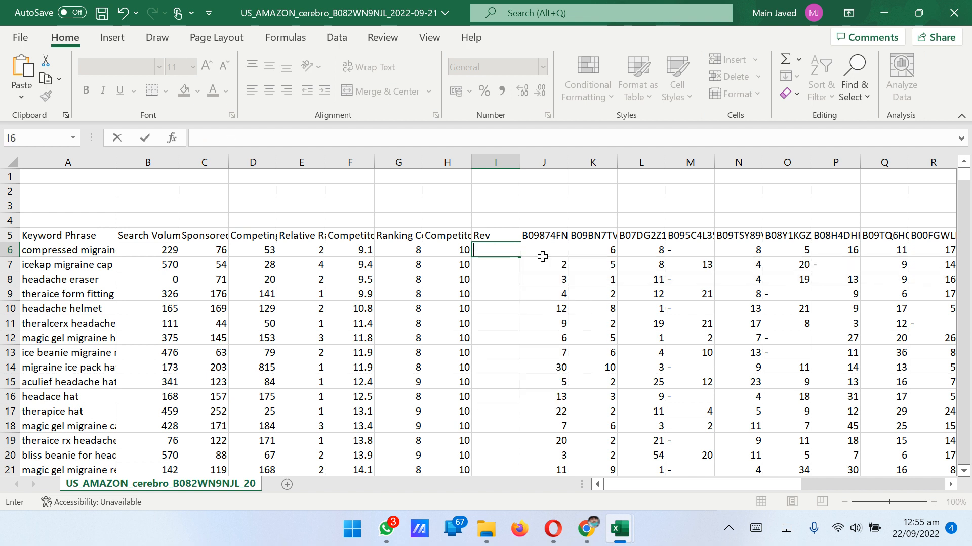
left_click(44, 249)
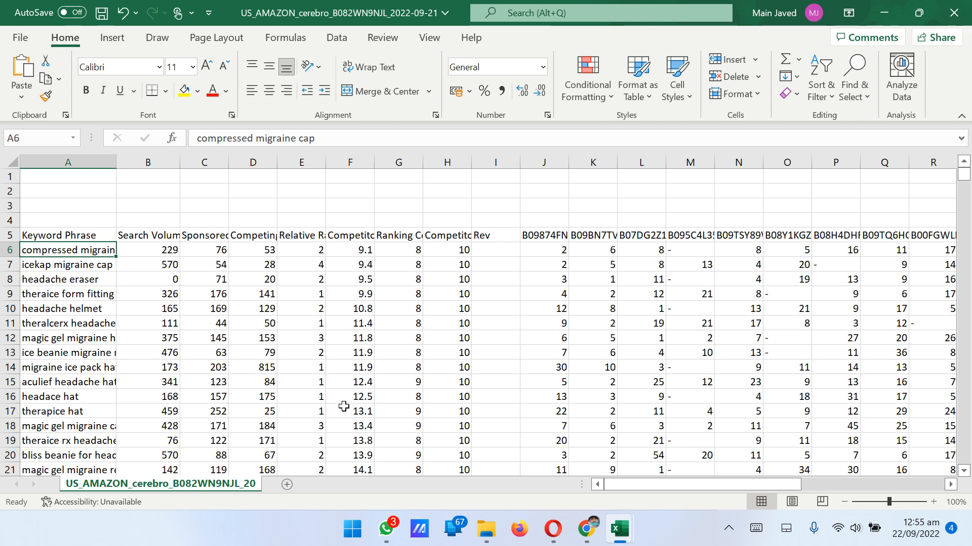
Examine the competitor ASIN columns from B09874FNR7 onward and their ranks for the first keyword, compressed migraine cap
left_click_drag(620, 481, 665, 488)
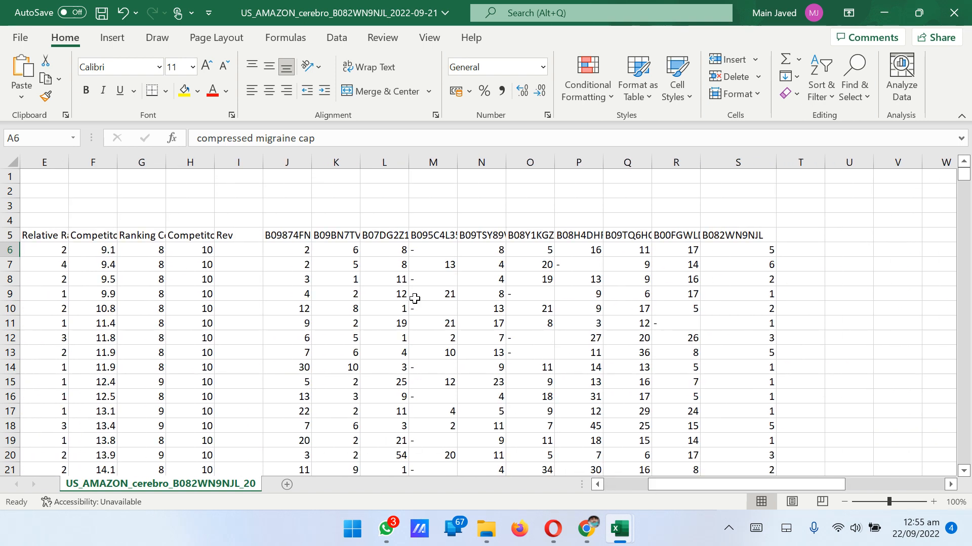
left_click(283, 238)
key("Right")
key("Right")
key("Right")
key("Right")
key("Right")
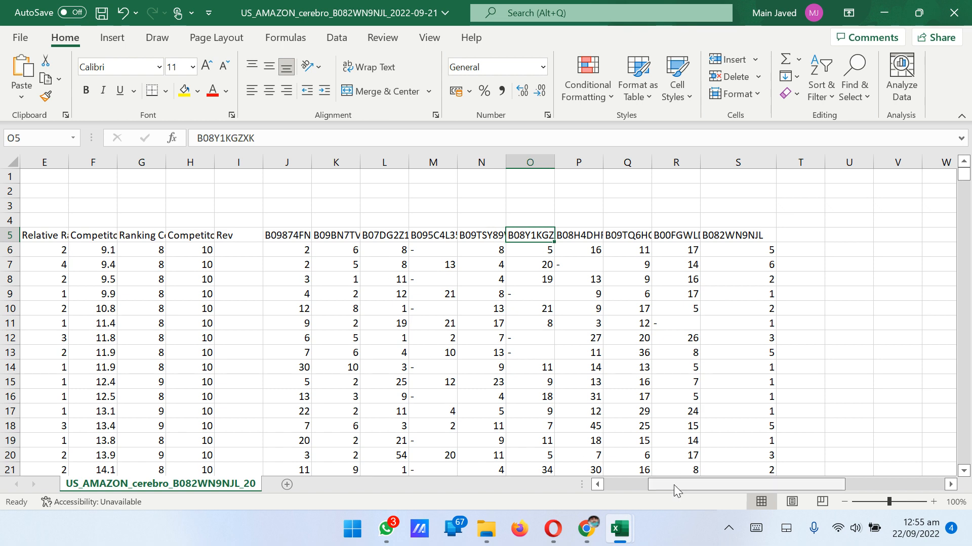
left_click_drag(673, 485, 708, 490)
left_click(56, 248)
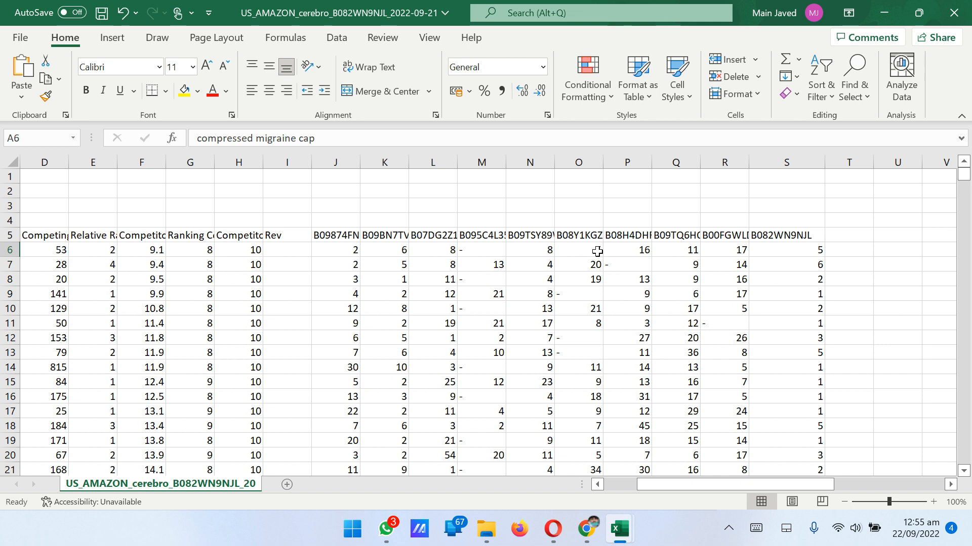
double_click(298, 248)
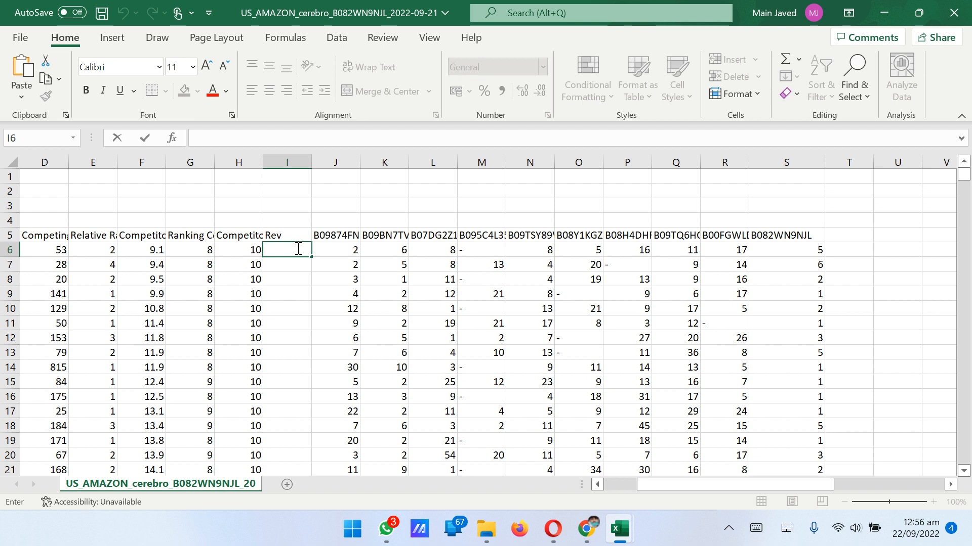
type("=COU")
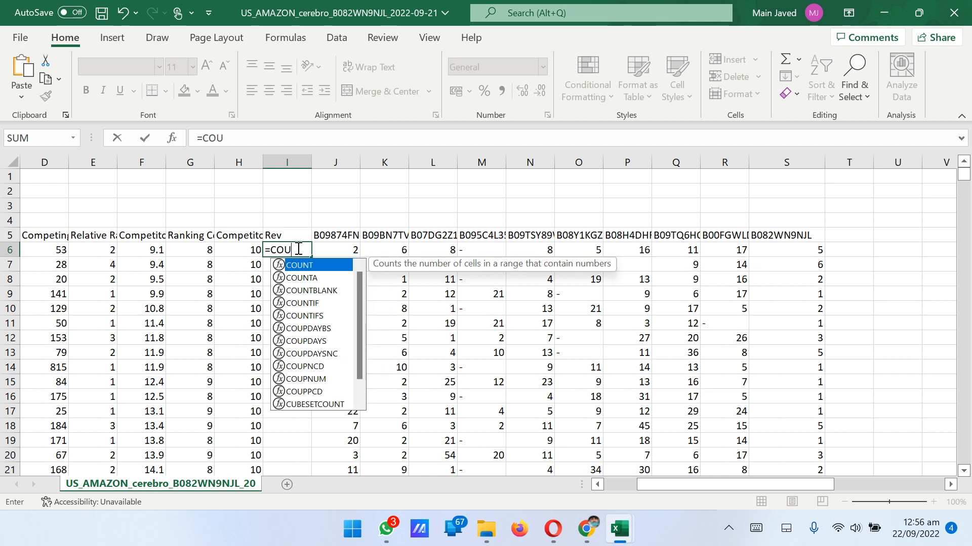
type("NTIF")
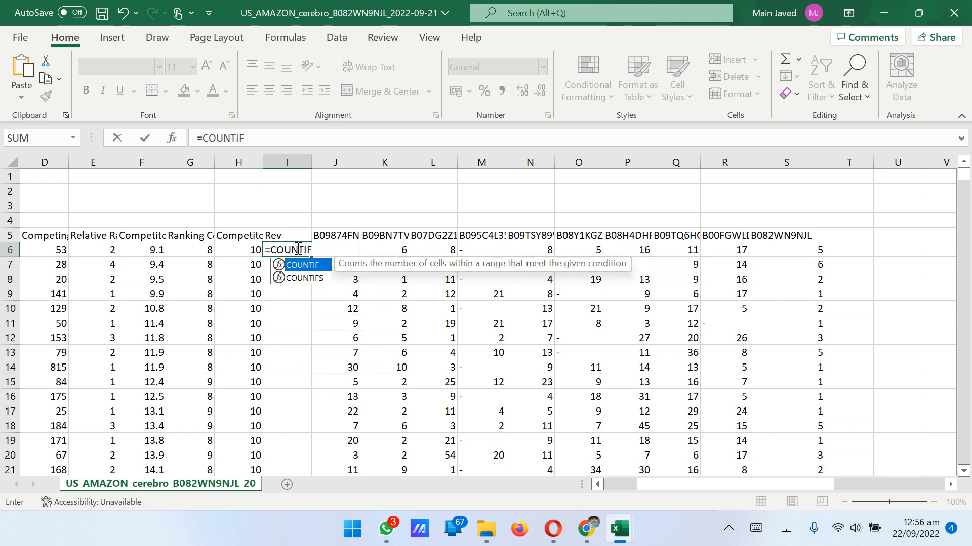
type("(")
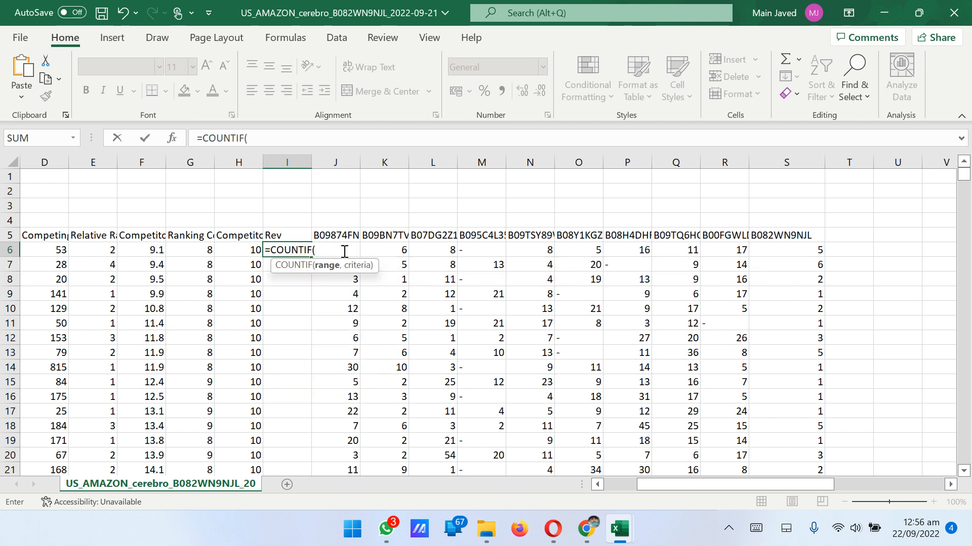
left_click(305, 162)
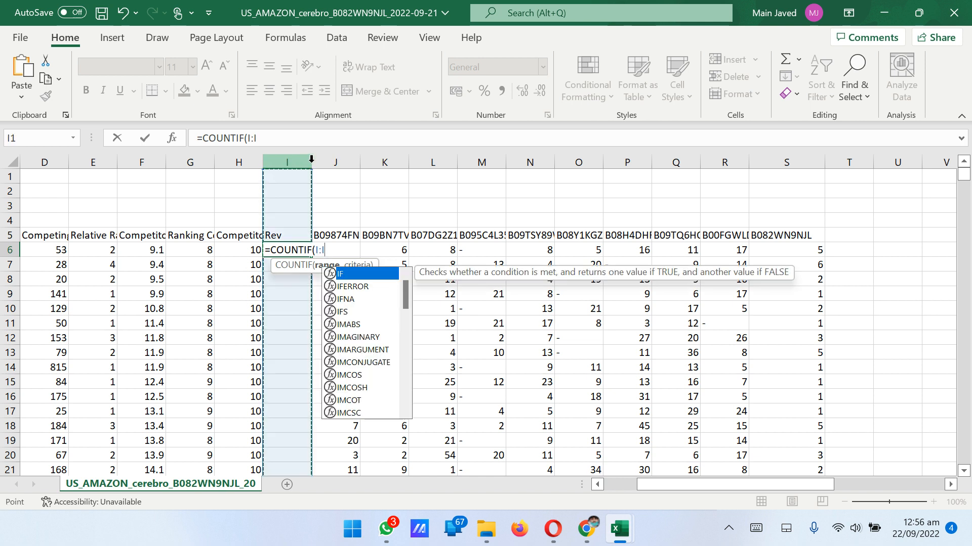
key("BackSpace")
key("BackSpace")
key("BackSpace")
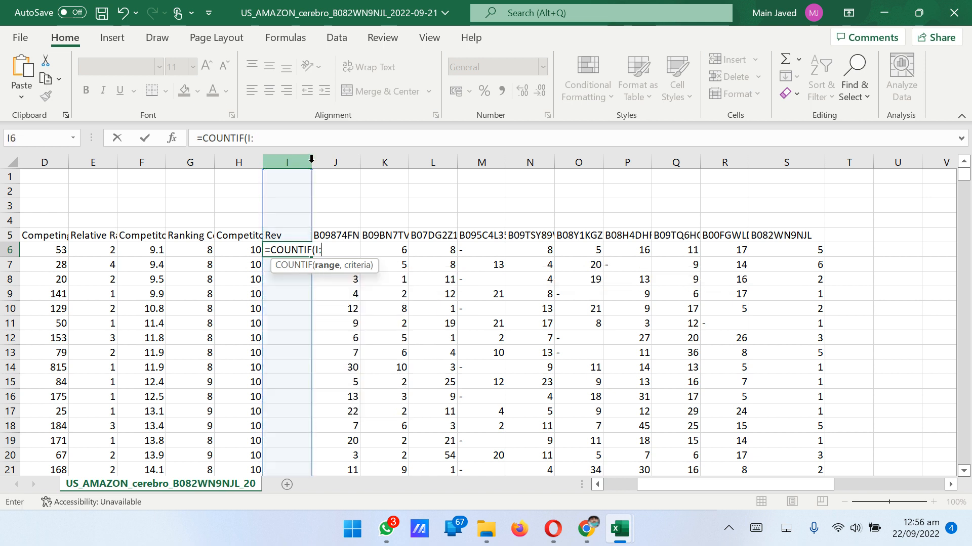
key("Escape")
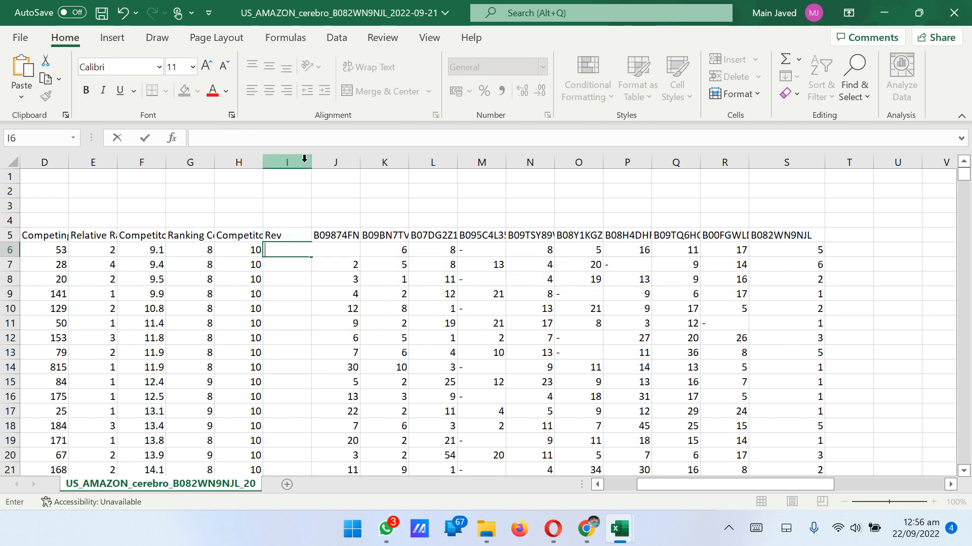
Widen the Rev column and enter =COUNTIF(J6:S6,"<30") in I6 to count the first keyword's ranks below 30
left_click(308, 162)
left_click_drag(311, 162, 347, 162)
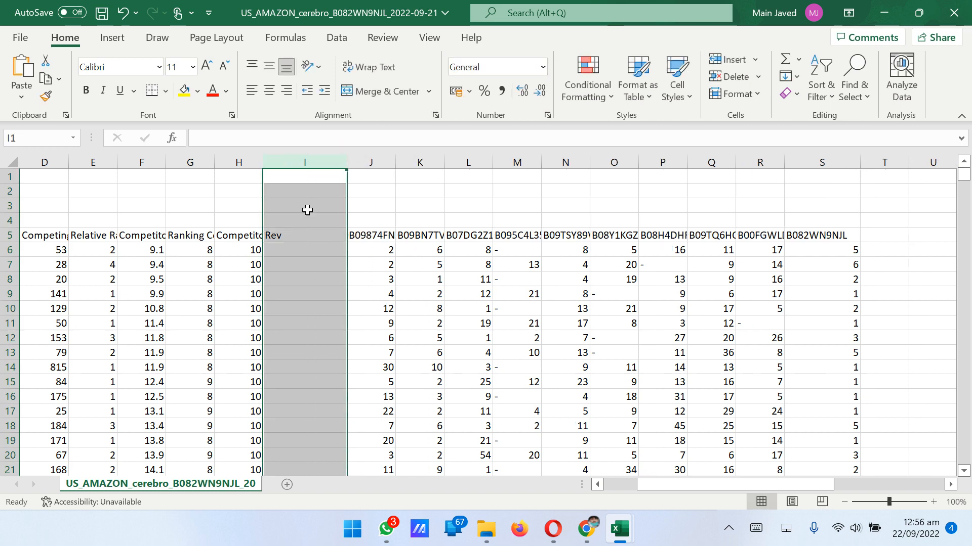
left_click(302, 247)
type("=C")
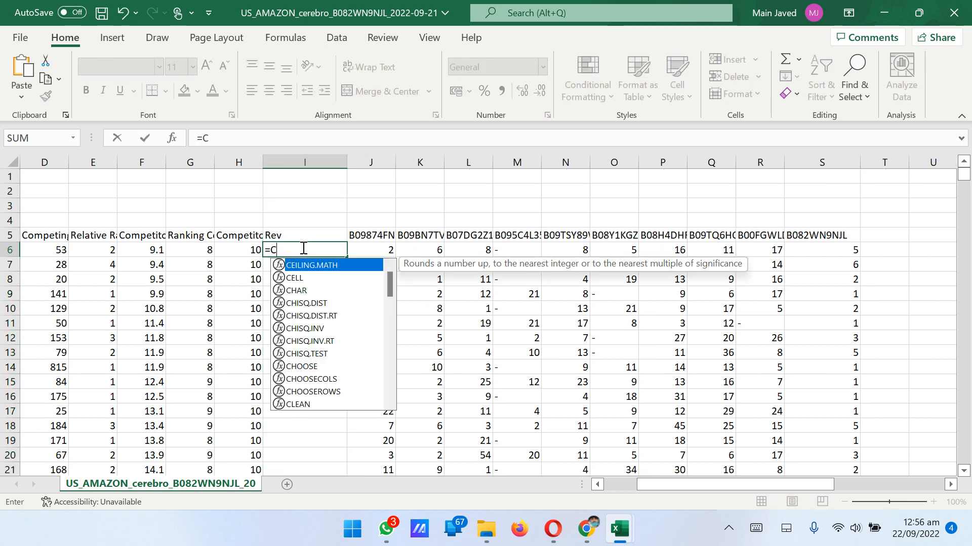
type("OUNTIF")
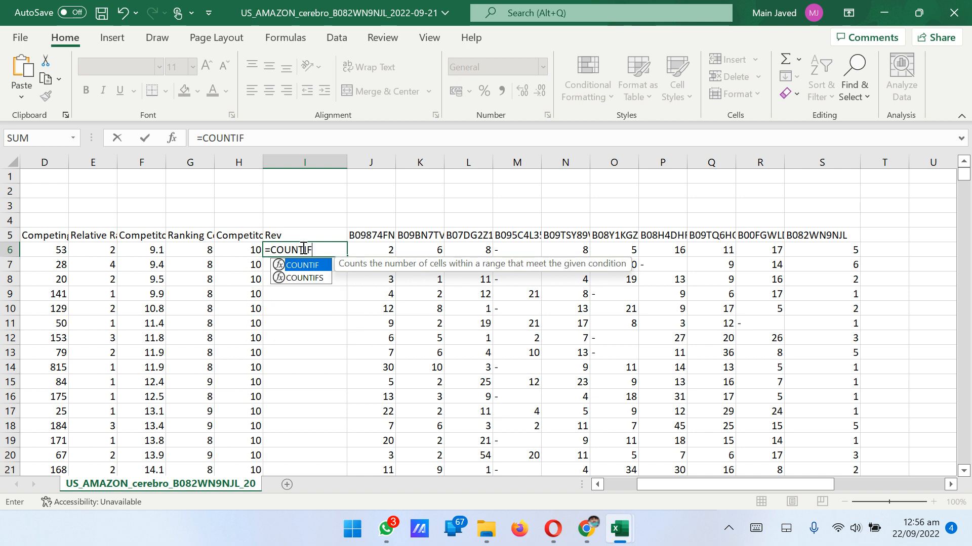
type("(")
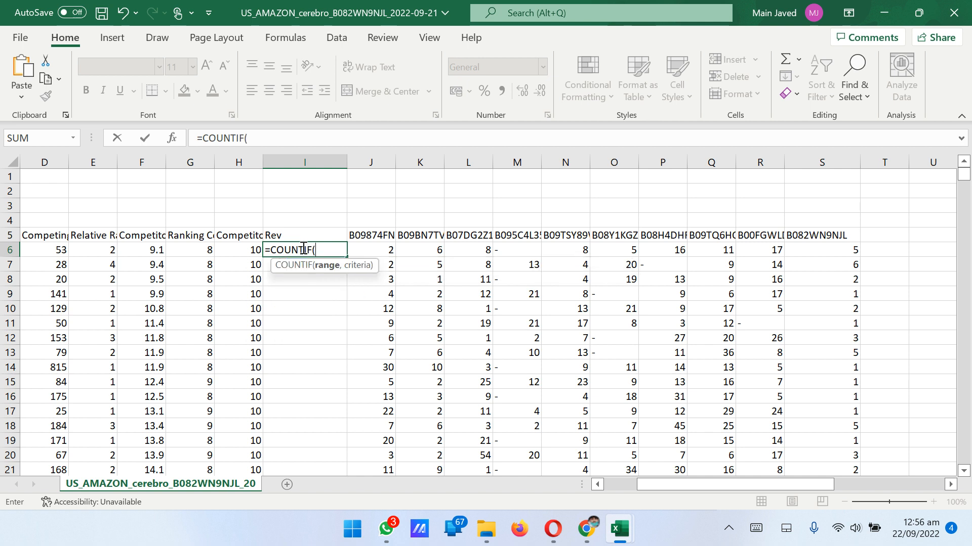
left_click(360, 250)
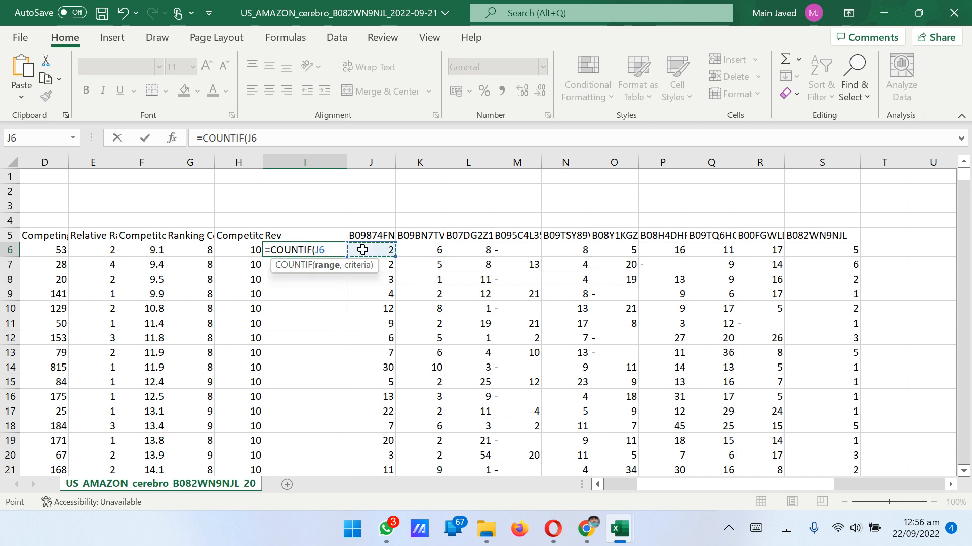
key("ctrl+shift+Right")
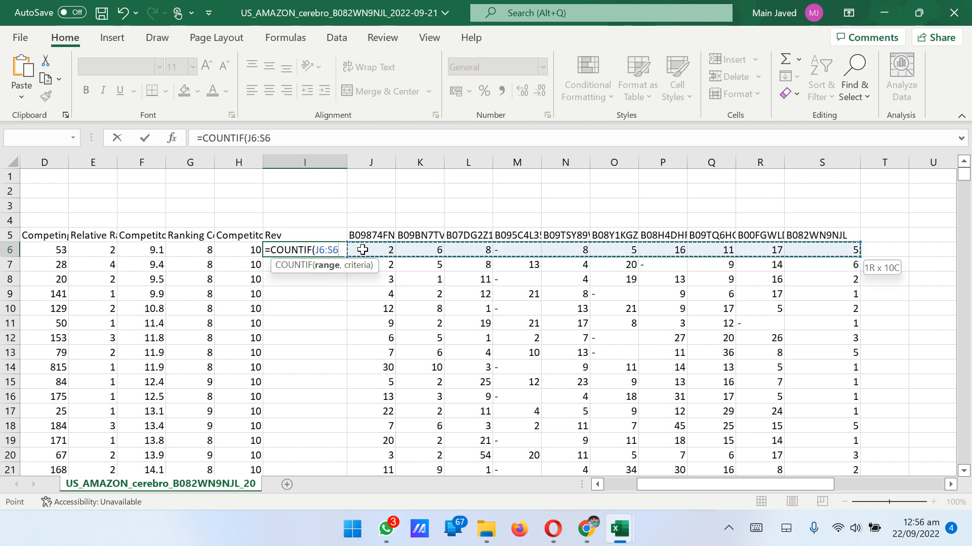
type(",\"<30")
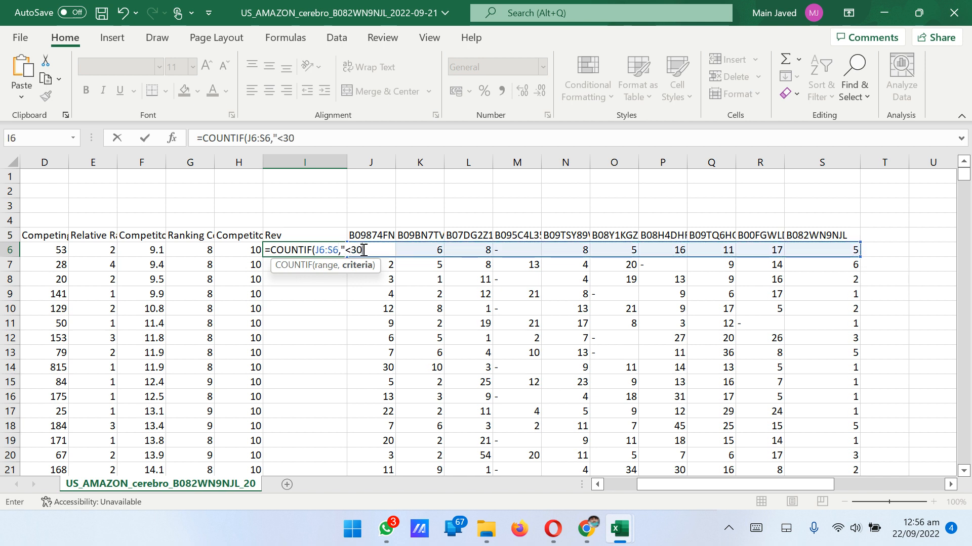
type("\")")
key("Return")
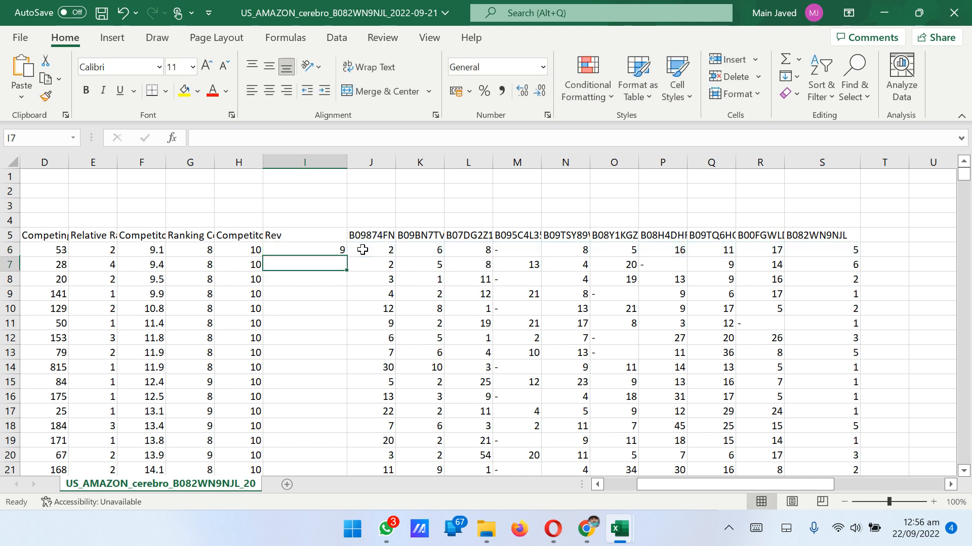
left_click(335, 248)
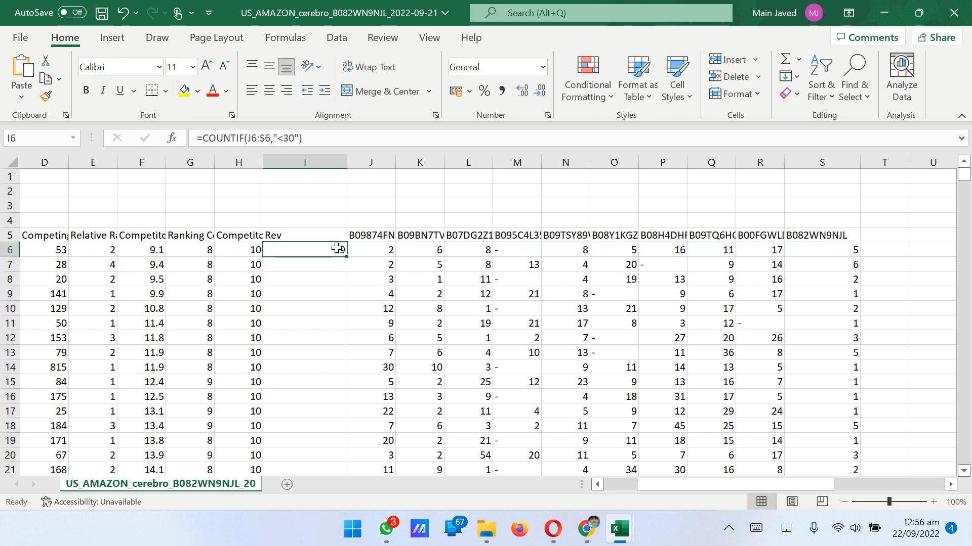
Fill the Rev header cell with yellow and widen the Keyword Phrase column slightly
left_click(294, 236)
left_click(184, 90)
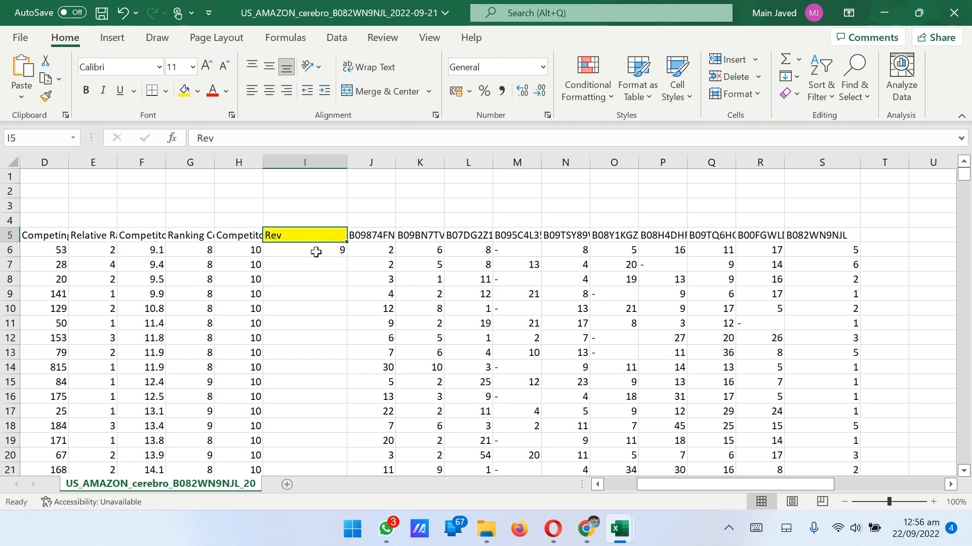
left_click(314, 250)
left_click_drag(641, 481, 607, 485)
left_click(107, 155)
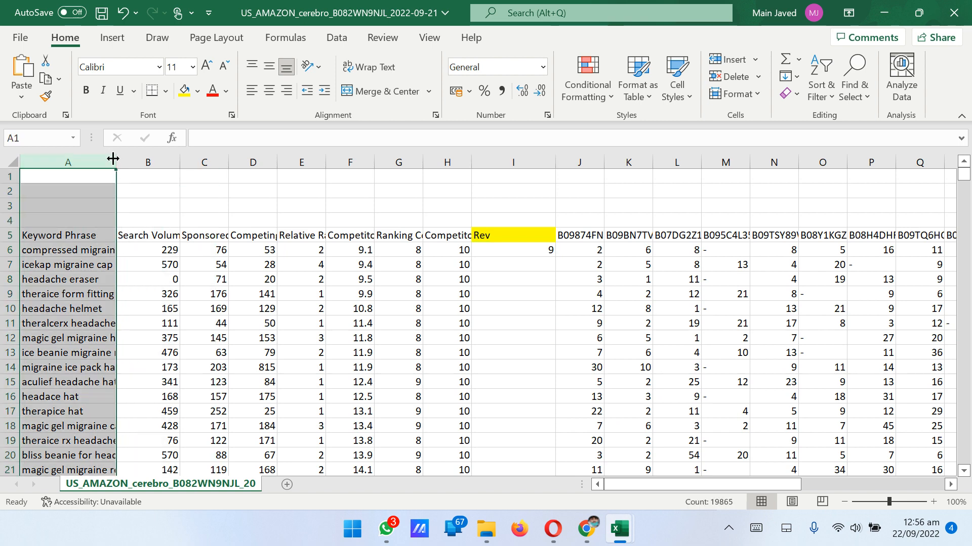
left_click_drag(115, 162, 125, 165)
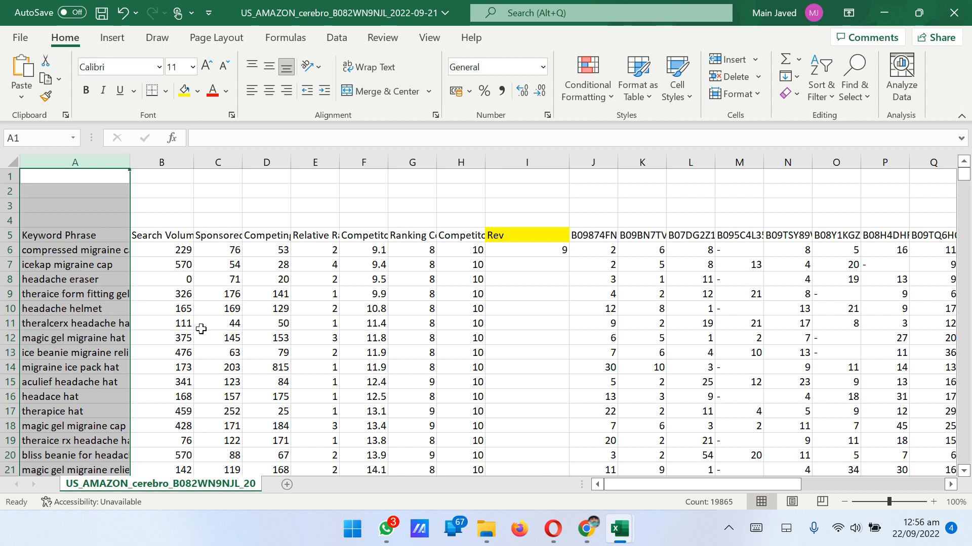
Review the first keyword's search volume, its phrase and the rank of the first competitor, B09874FNR7
left_click(160, 252)
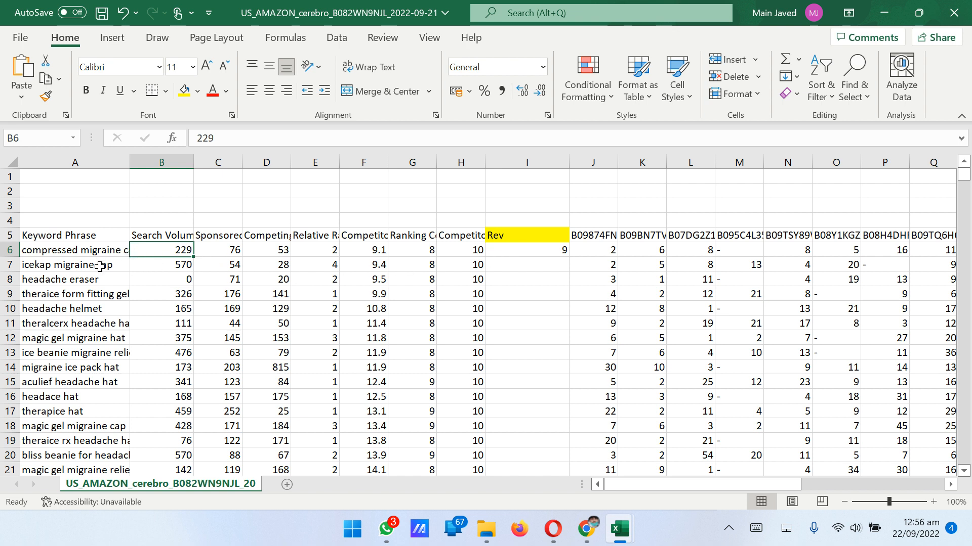
left_click(117, 250)
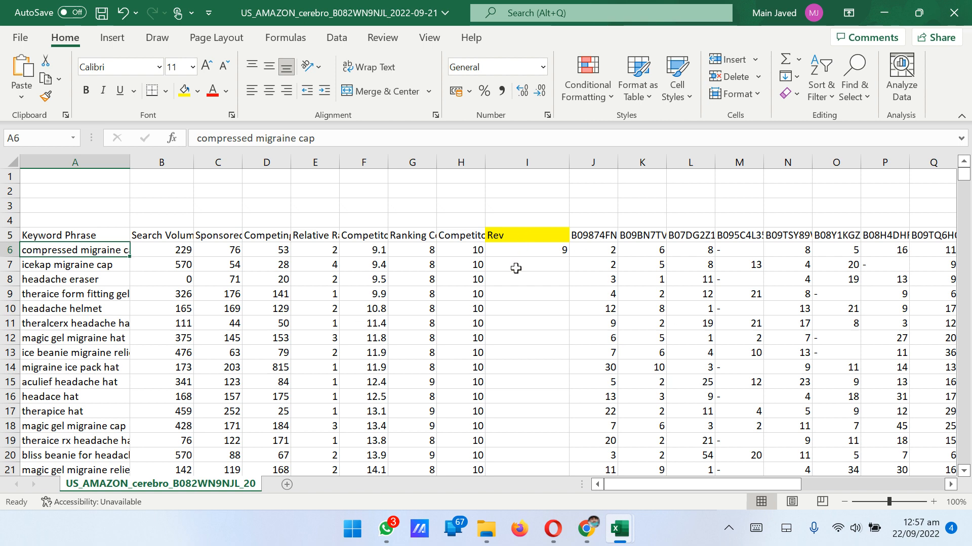
left_click_drag(667, 483, 678, 485)
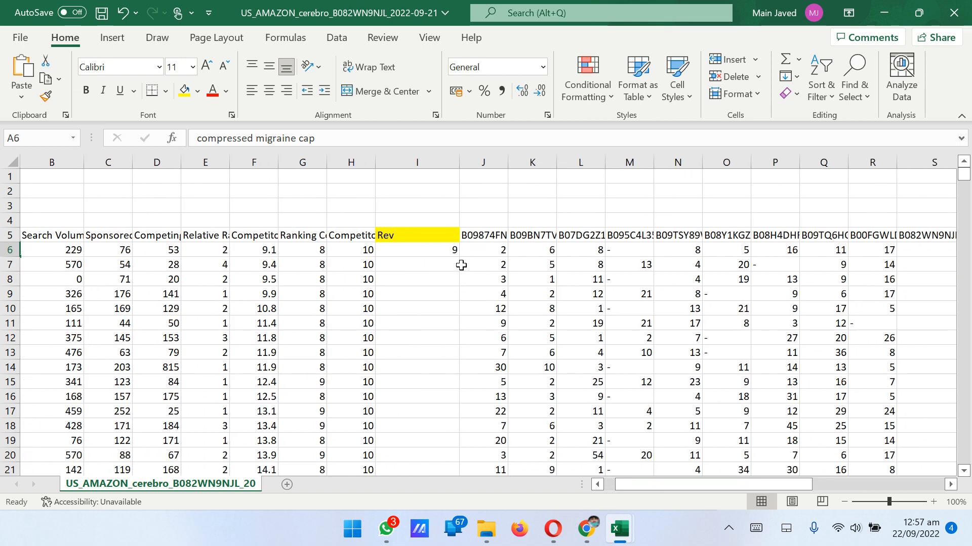
left_click(502, 250)
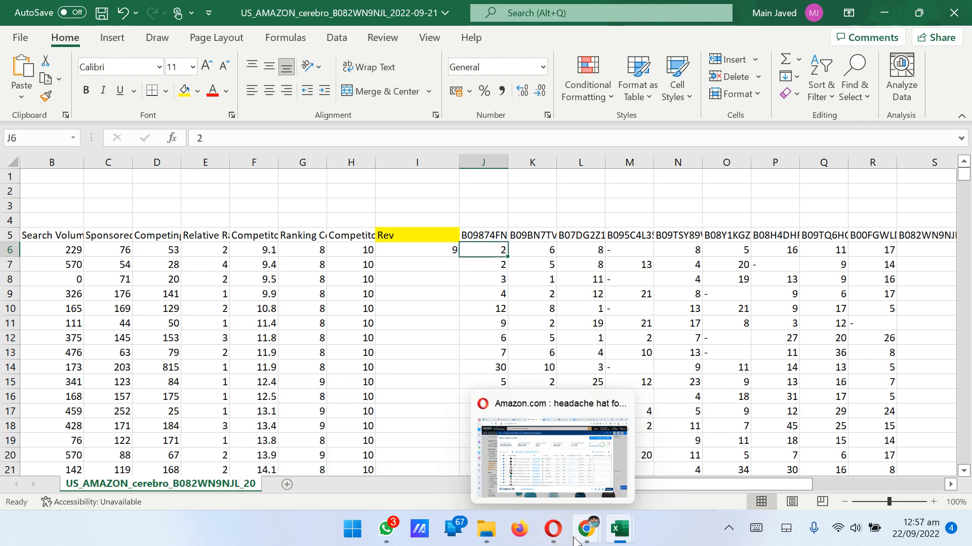
Switch to Opera, close the Xray overlay and look through the Amazon results for "headache hat for migraine"
left_click(558, 533)
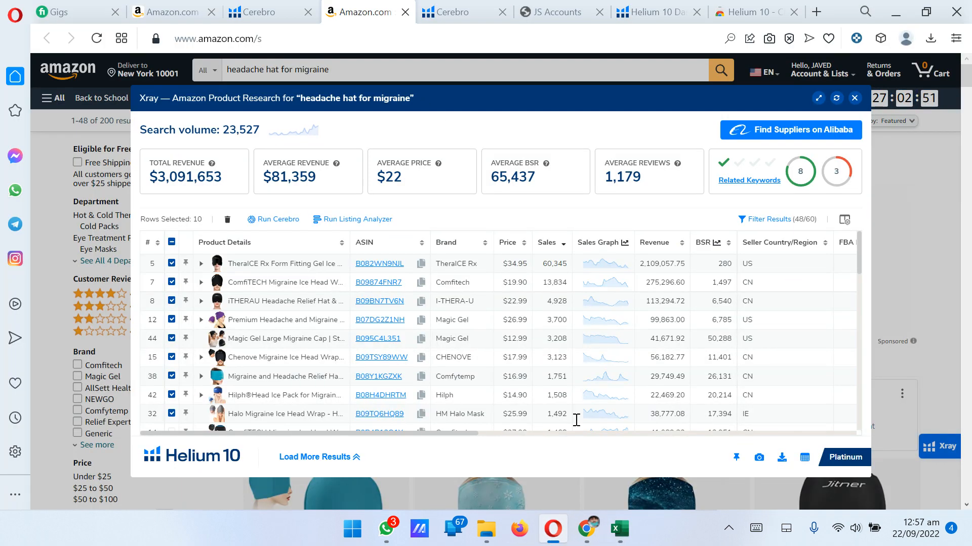
left_click(854, 98)
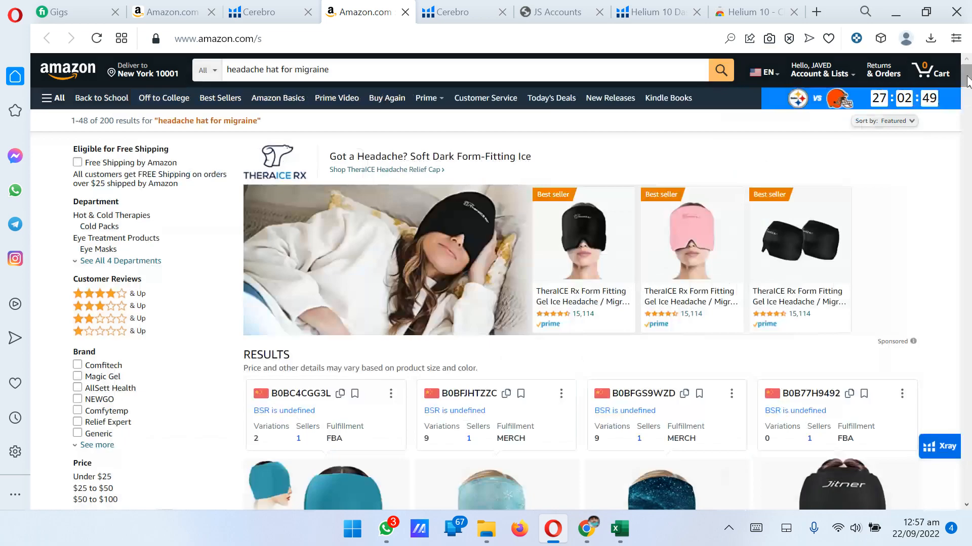
mouse_move(968, 81)
left_mouse_down()
mouse_move(969, 243)
mouse_move(967, 76)
left_mouse_up()
scroll(857, 208, "down", 4)
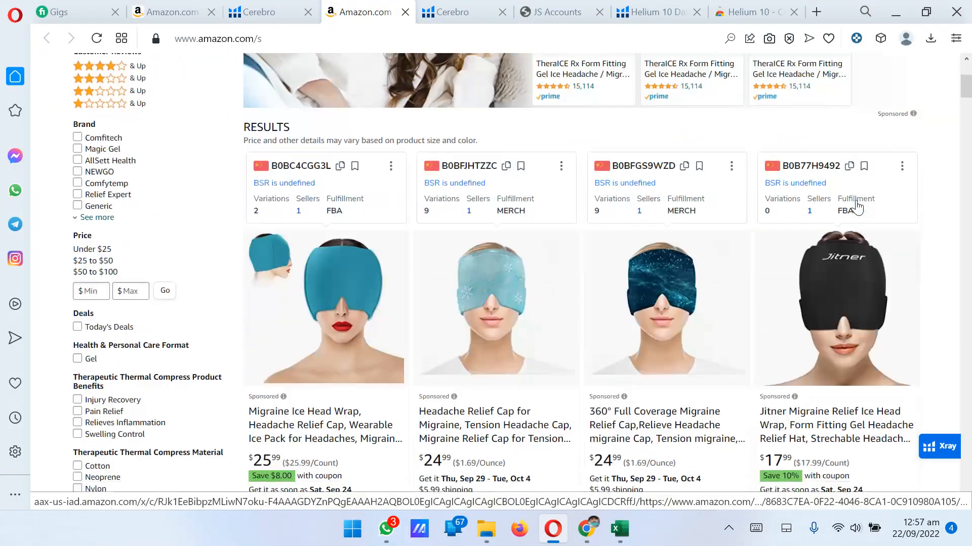
scroll(857, 208, "down", 4)
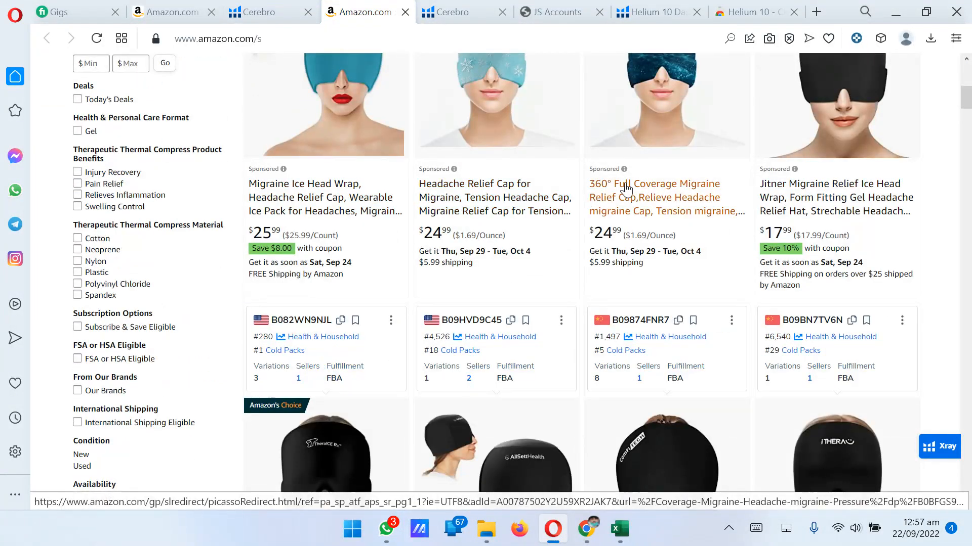
scroll(506, 284, "down", 5)
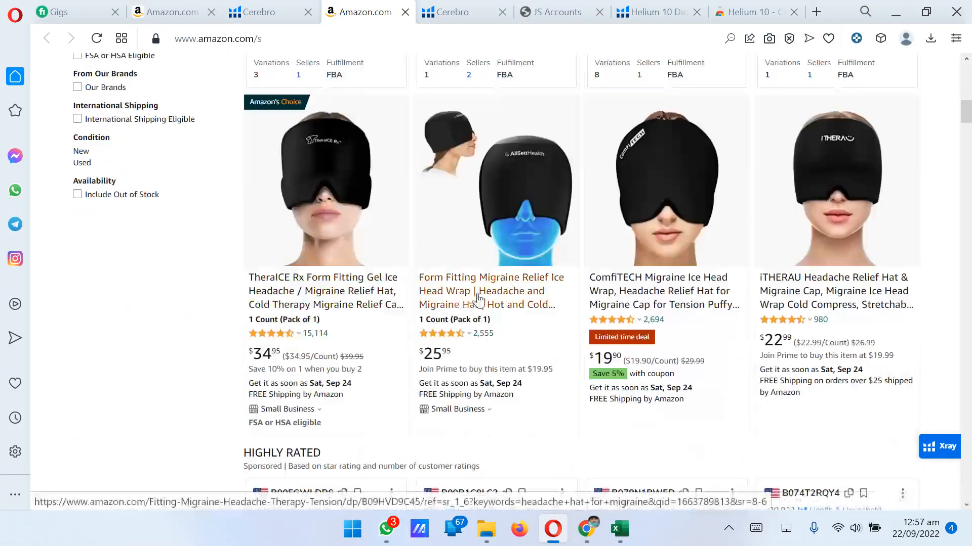
Switch to the Cerebro workbook in Excel and fill the B09TSY89WW header and its rank for the first keyword (N5:N6) with yellow
mouse_move(632, 536)
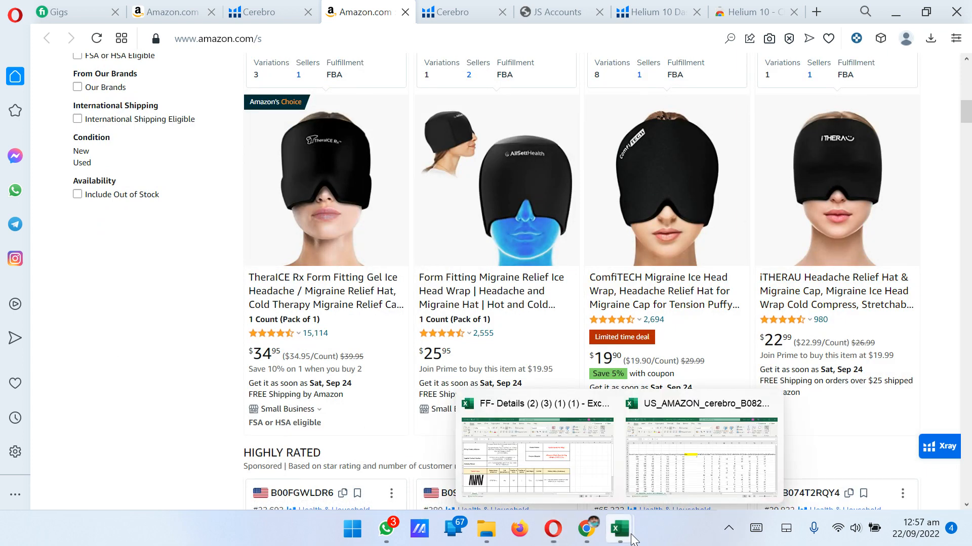
left_click(666, 487)
left_click(590, 234)
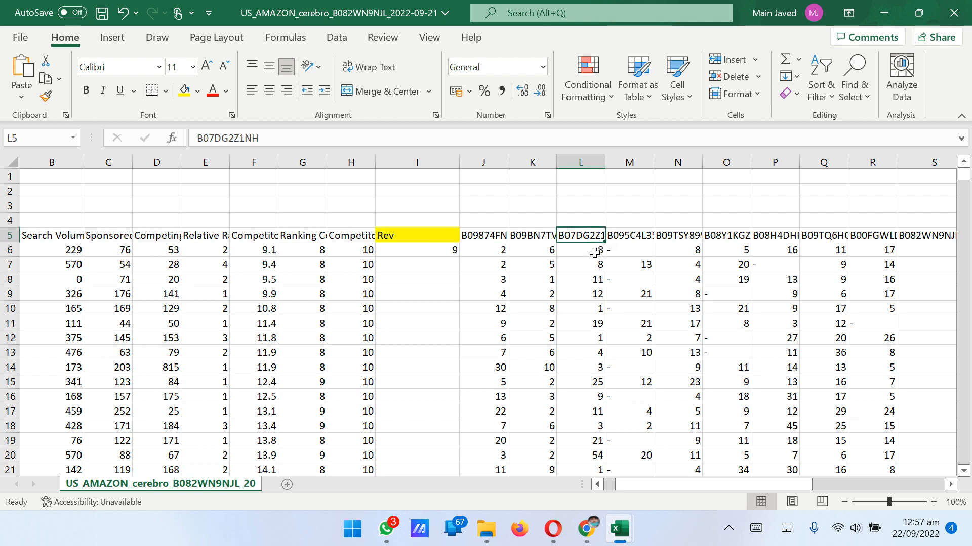
left_click_drag(664, 487, 560, 484)
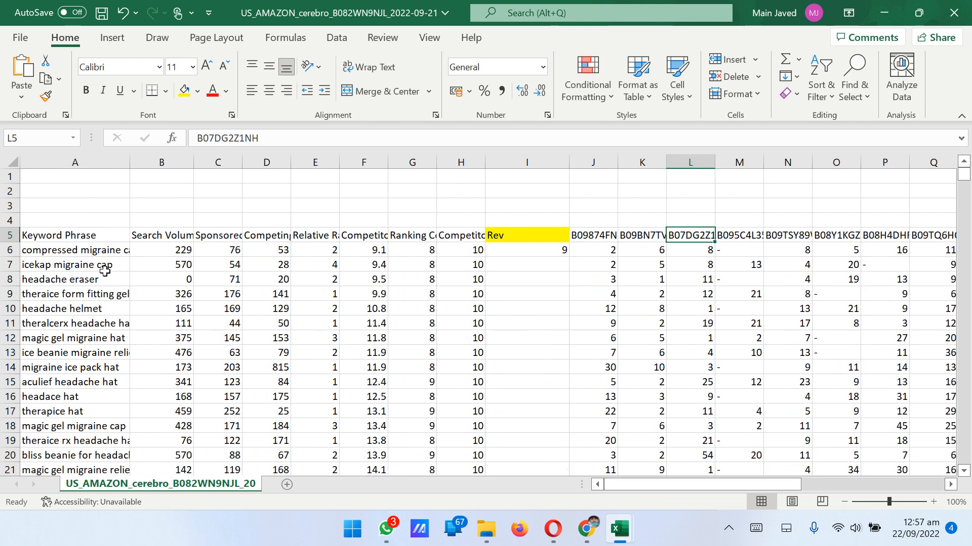
left_click(104, 253)
key("ctrl+c")
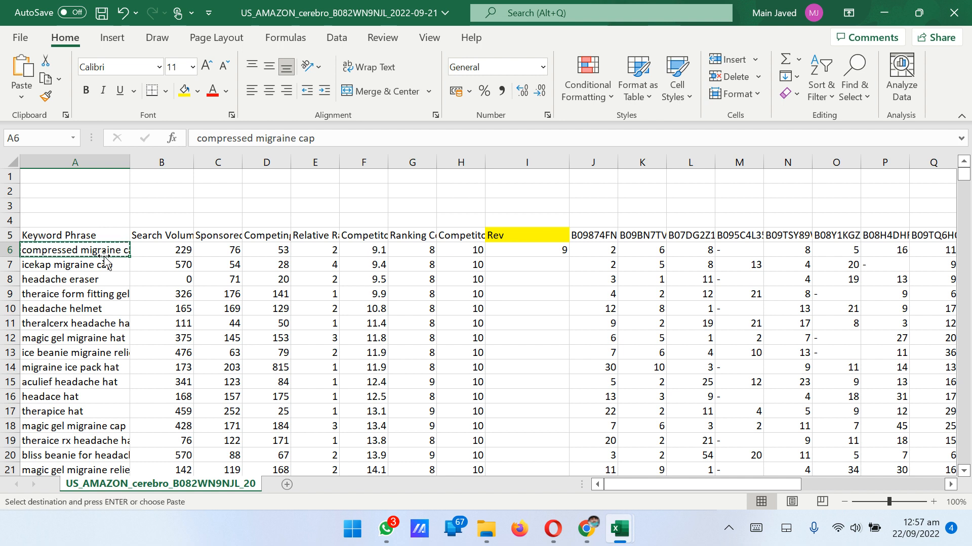
left_click_drag(797, 236, 798, 248)
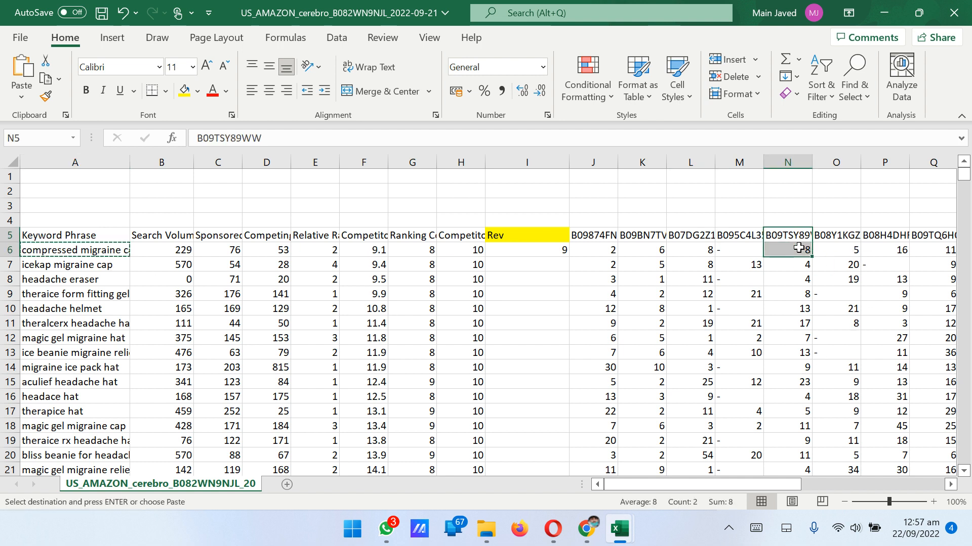
left_click(184, 91)
left_click(842, 309)
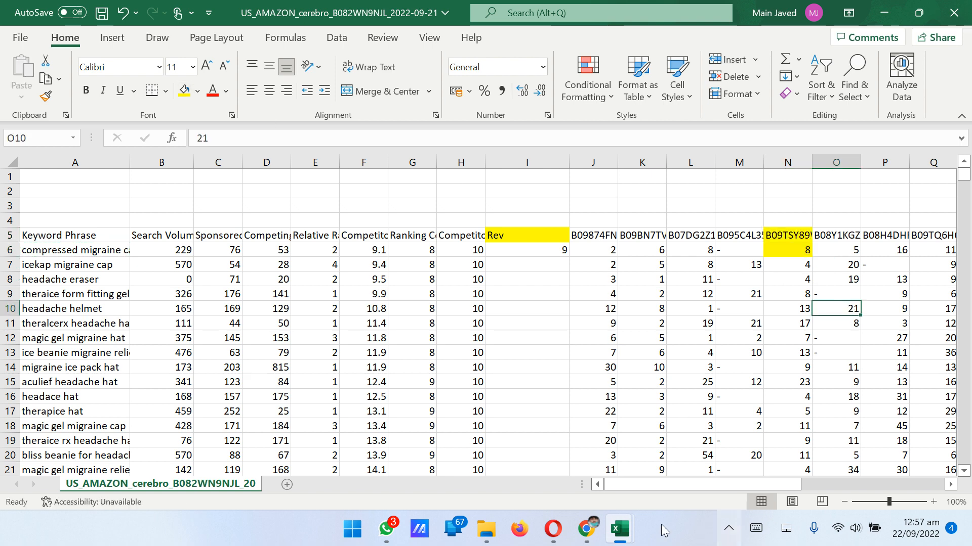
Copy the first keyword, compressed migraine cap, from the sheet and search Amazon for it in Opera
left_click(116, 251)
key("ctrl+c")
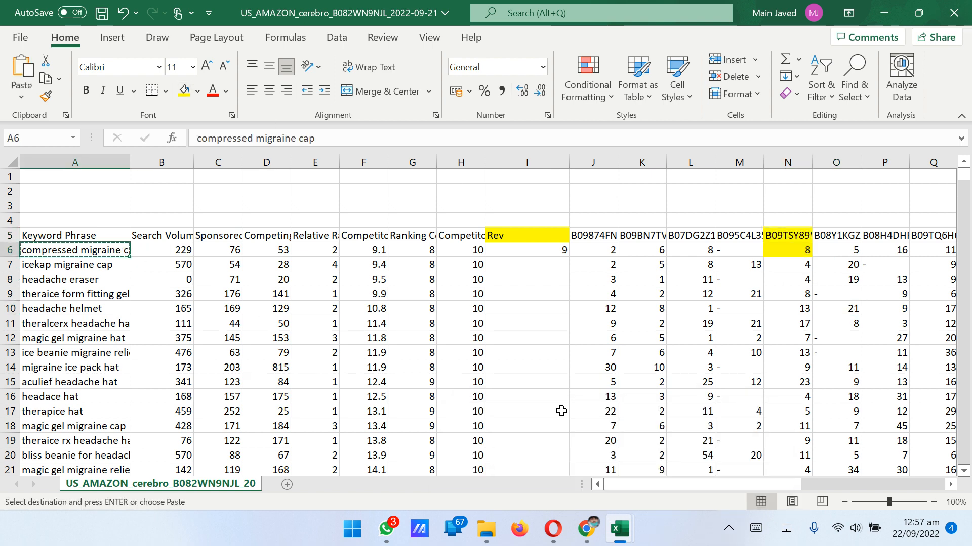
left_click(566, 531)
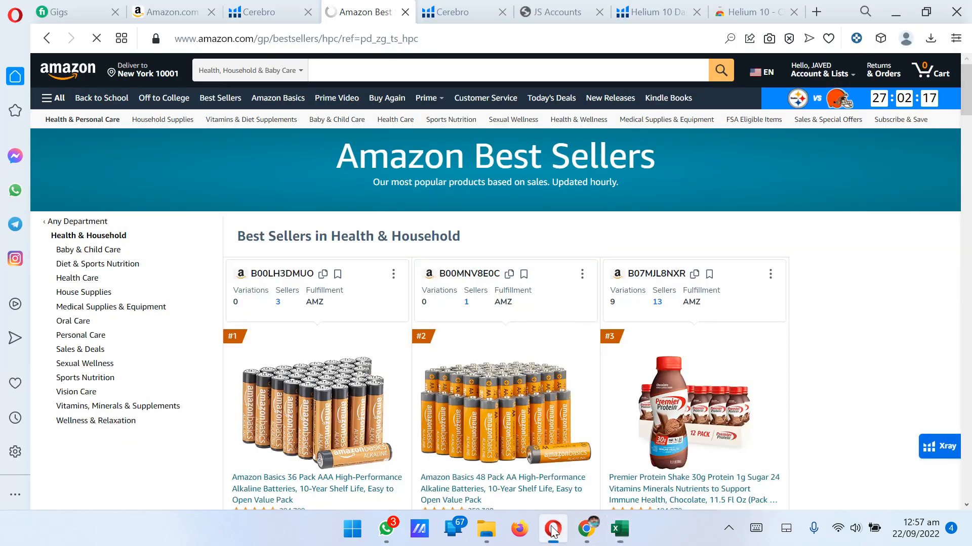
left_click(326, 70)
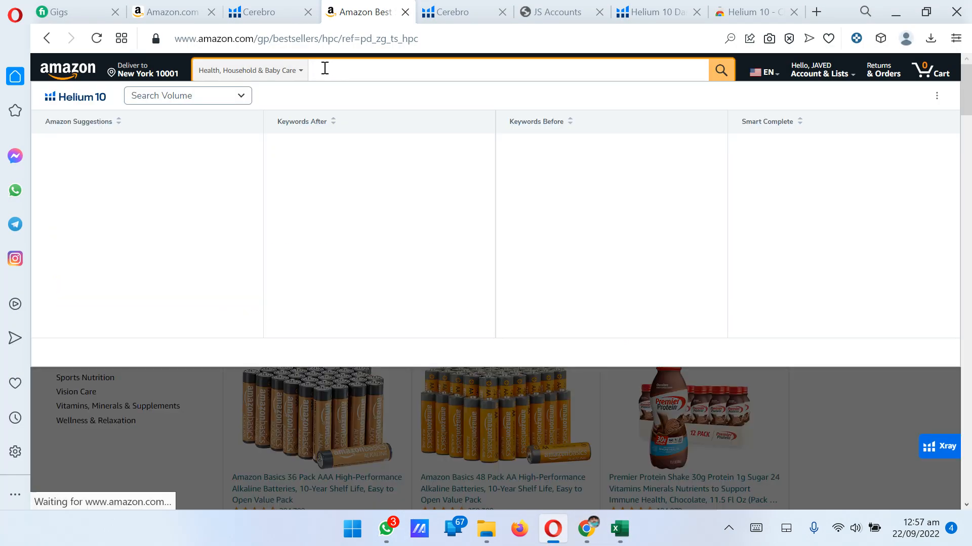
left_click(47, 38)
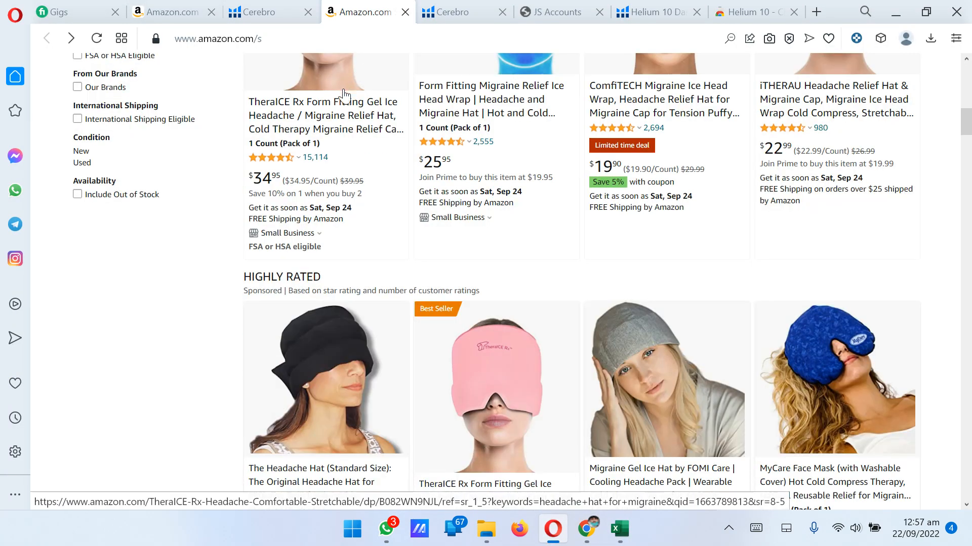
scroll(340, 93, "up", 10)
triple_click(336, 68)
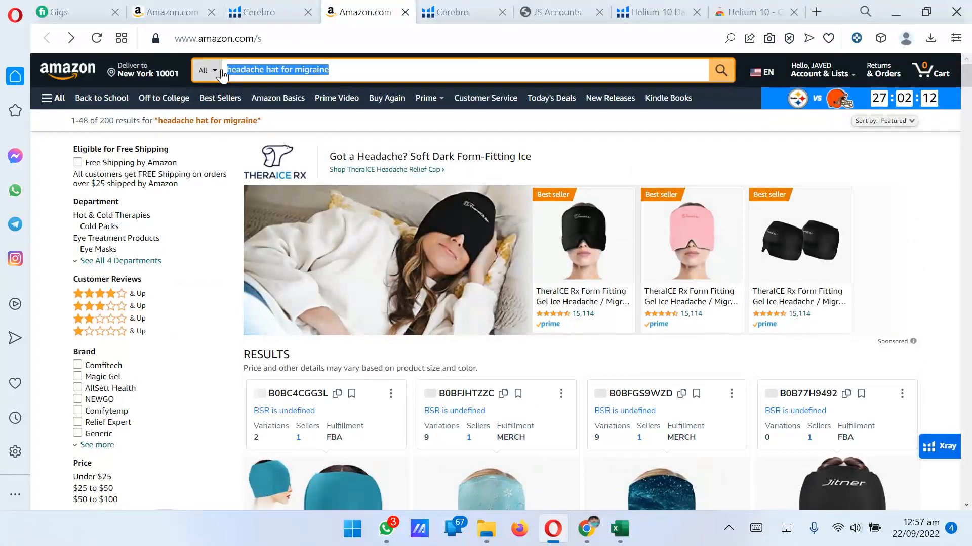
key("ctrl+v")
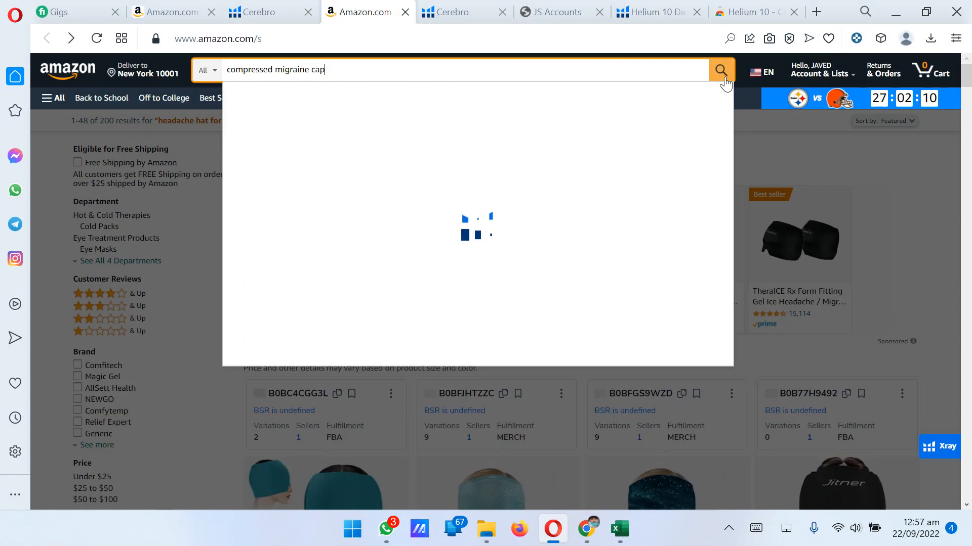
left_click(724, 81)
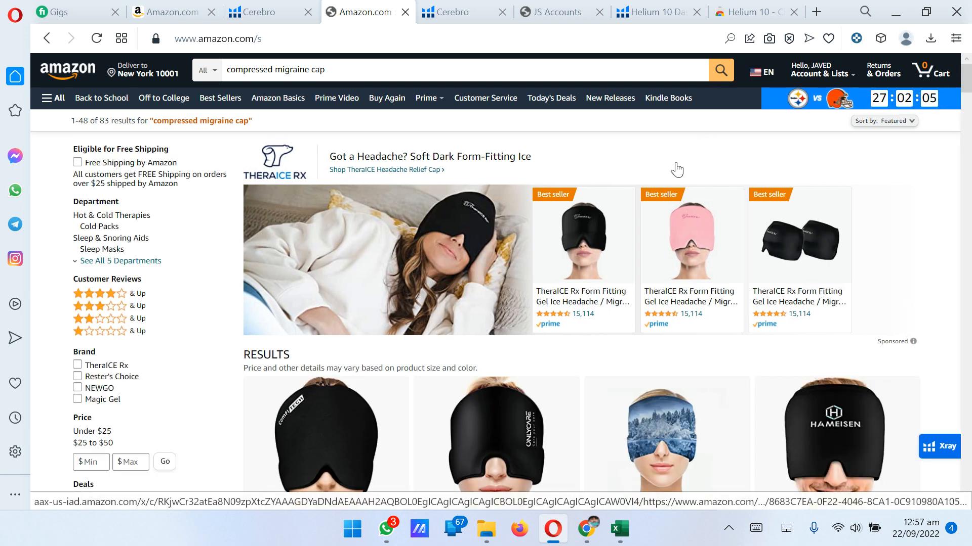
Switch back to the Cerebro workbook in Excel and check the full ASIN in the highlighted header cell N5
mouse_move(620, 529)
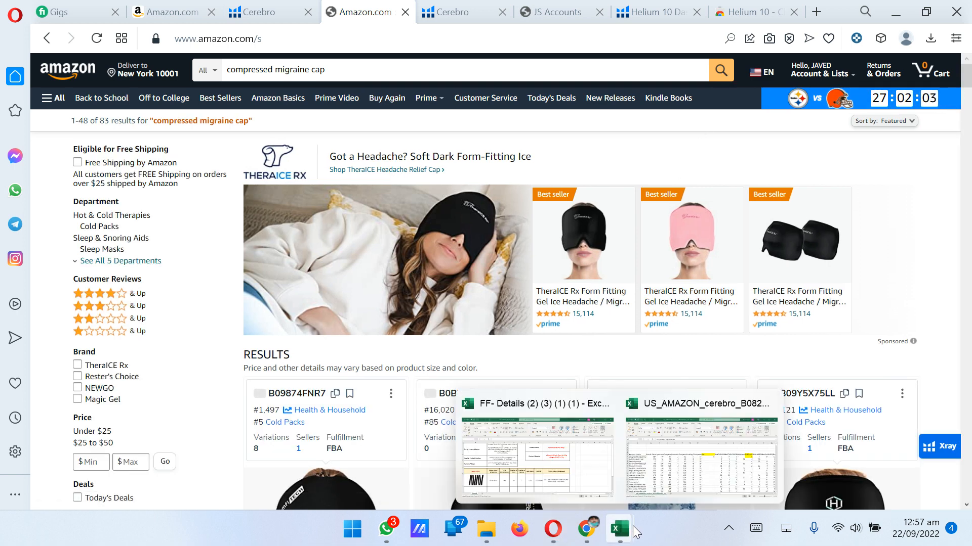
left_click(679, 477)
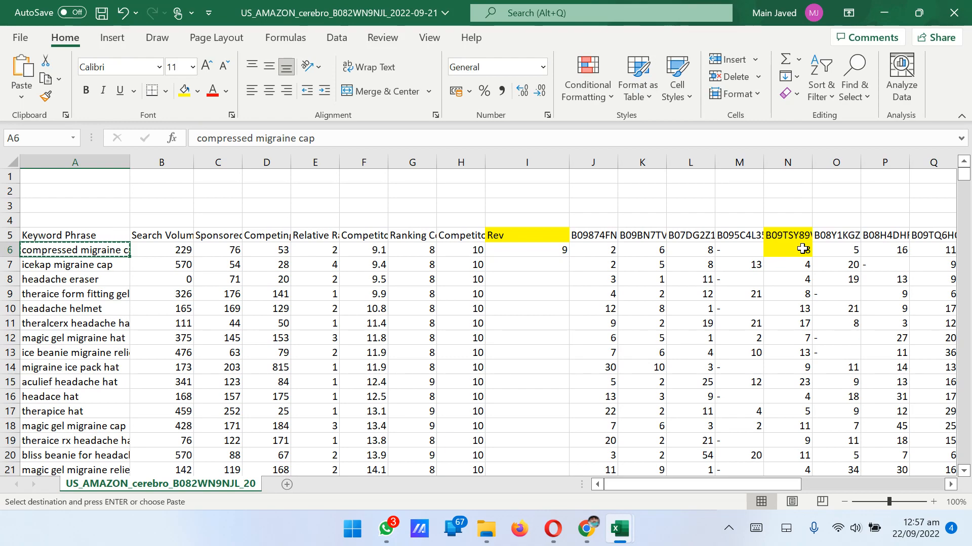
left_click(792, 236)
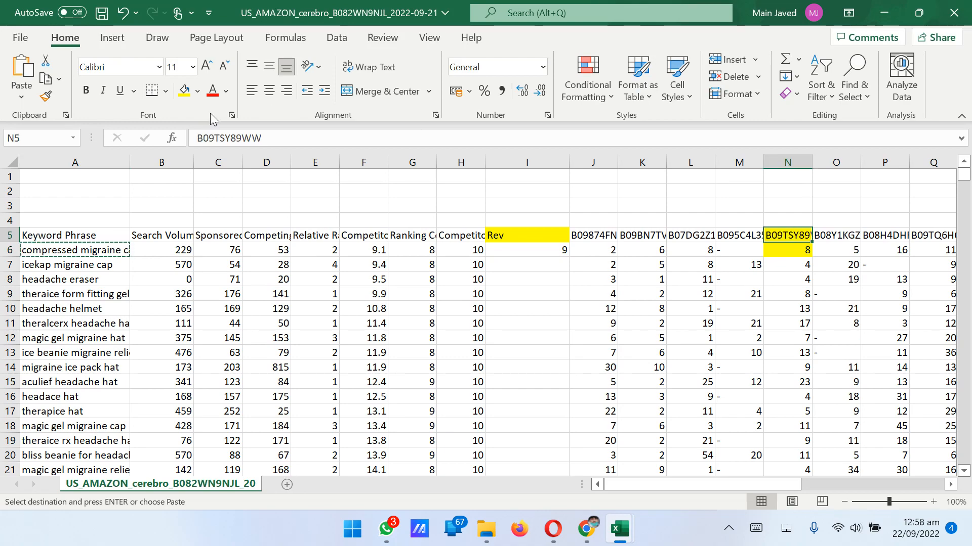
Return to the Amazon results for compressed migraine cap in Opera and examine the order of sponsored and organic listings and their ASINs
left_click(884, 13)
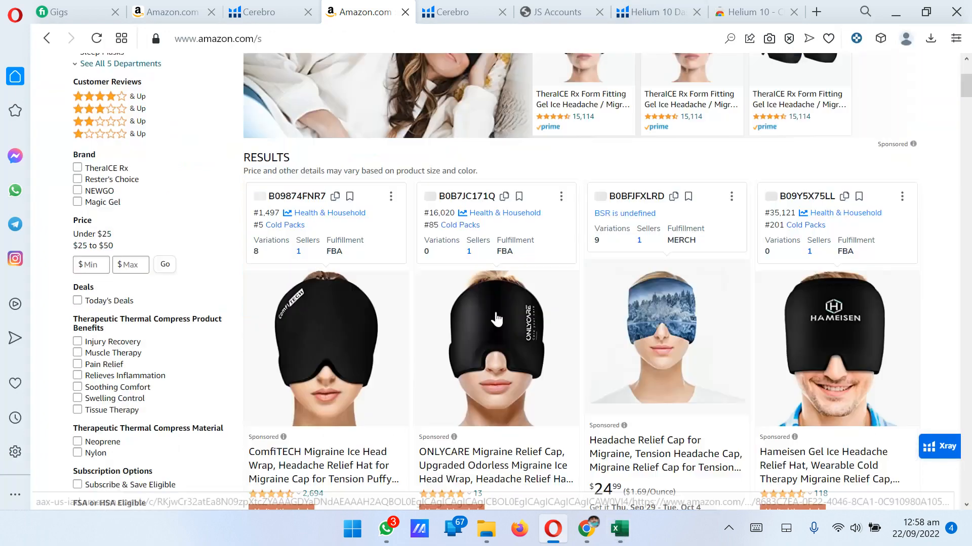
scroll(496, 318, "down", 5)
scroll(496, 318, "down", 6)
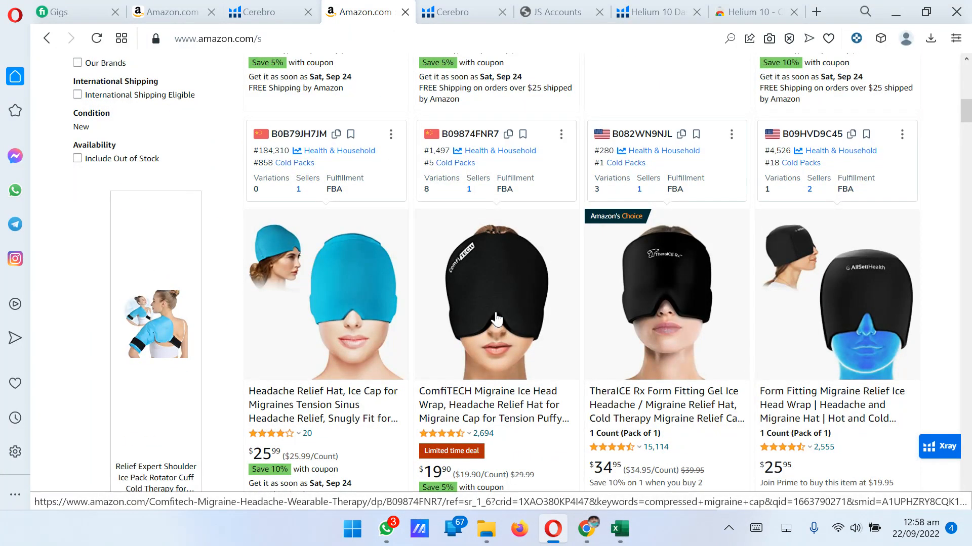
scroll(496, 318, "up", 8)
scroll(496, 318, "down", 3)
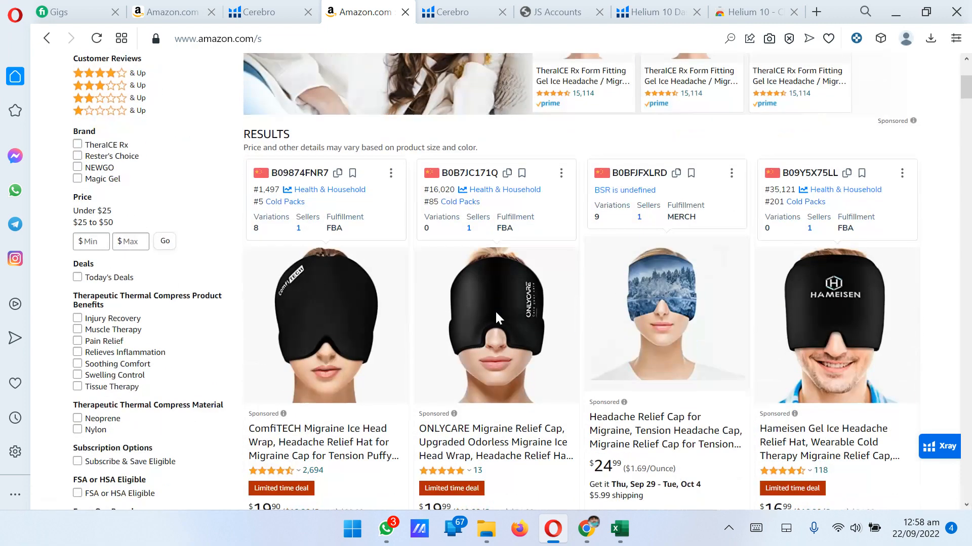
scroll(495, 318, "down", 1)
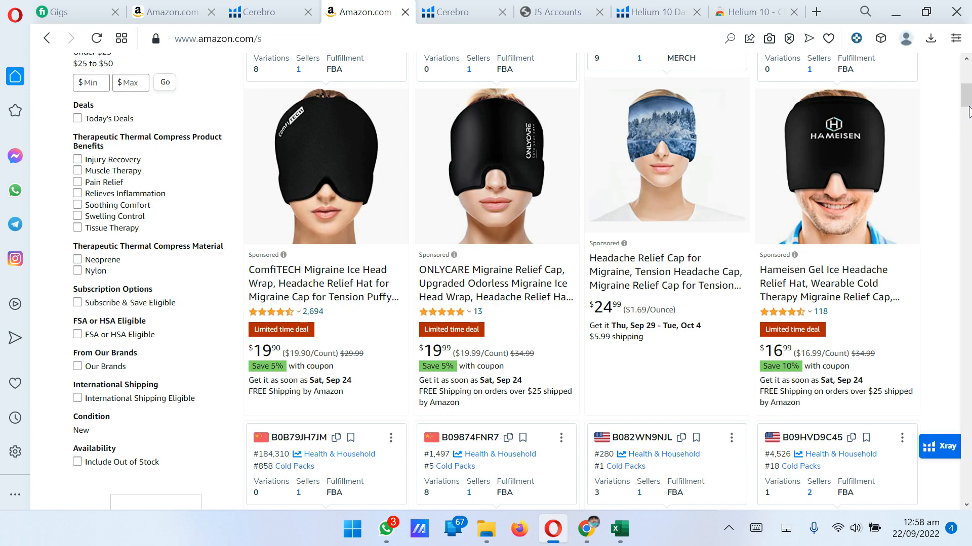
left_click_drag(968, 105, 969, 126)
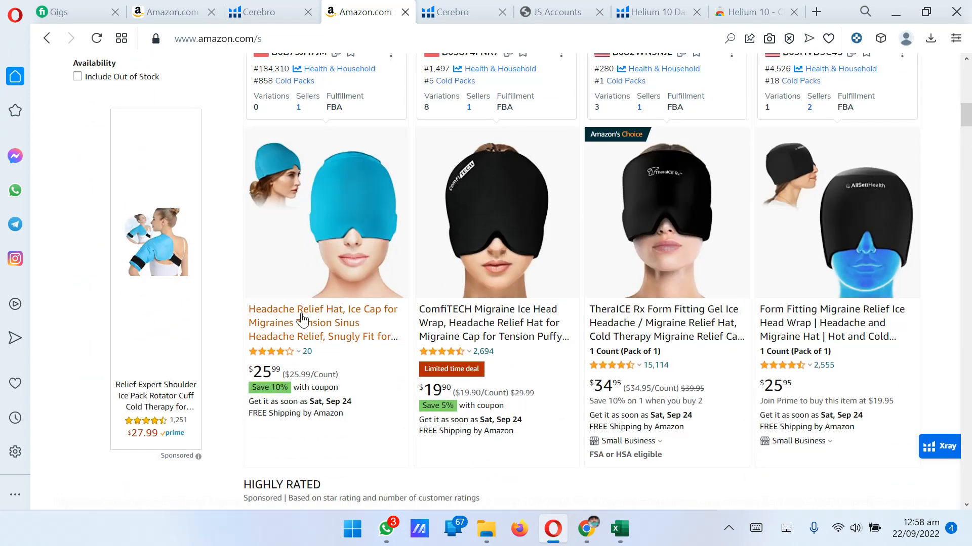
scroll(313, 279, "up", 2)
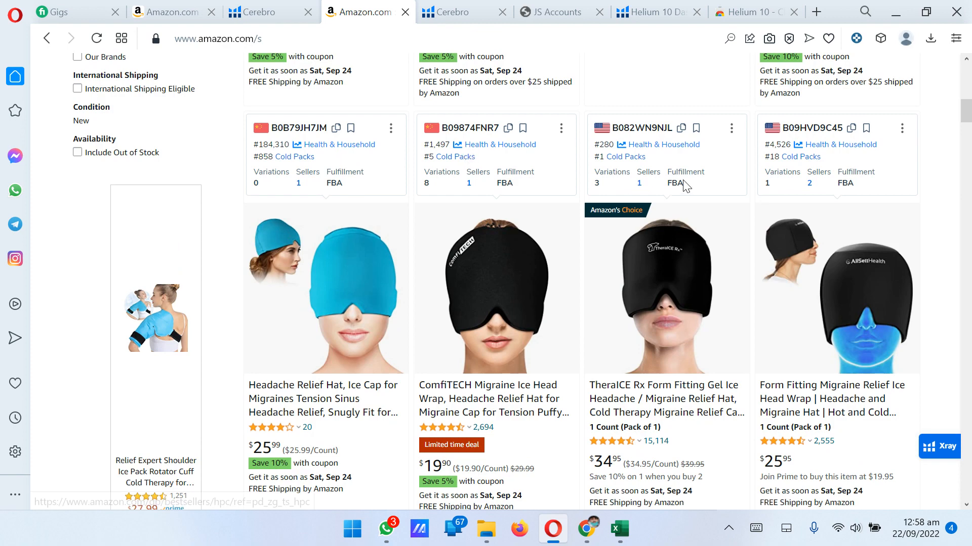
scroll(842, 186, "down", 10)
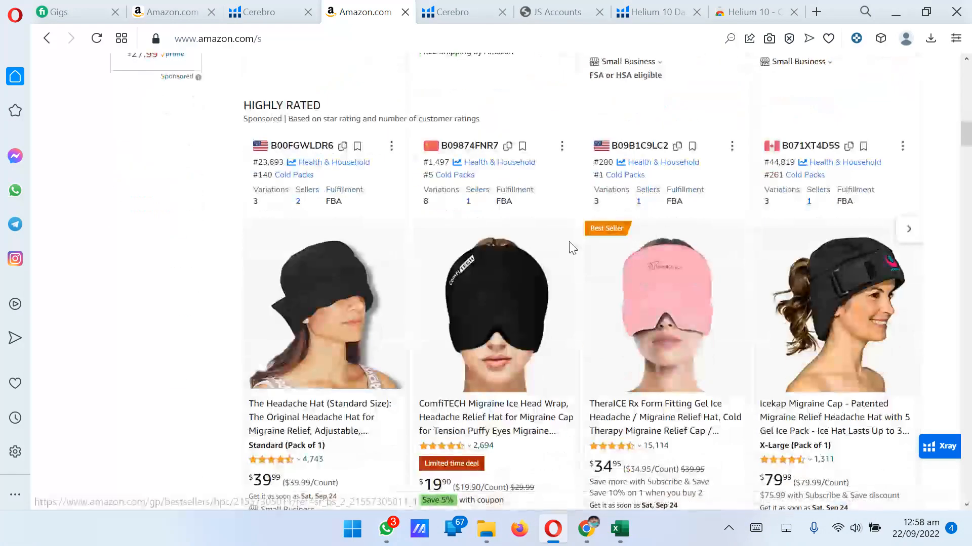
scroll(353, 260, "up", 3)
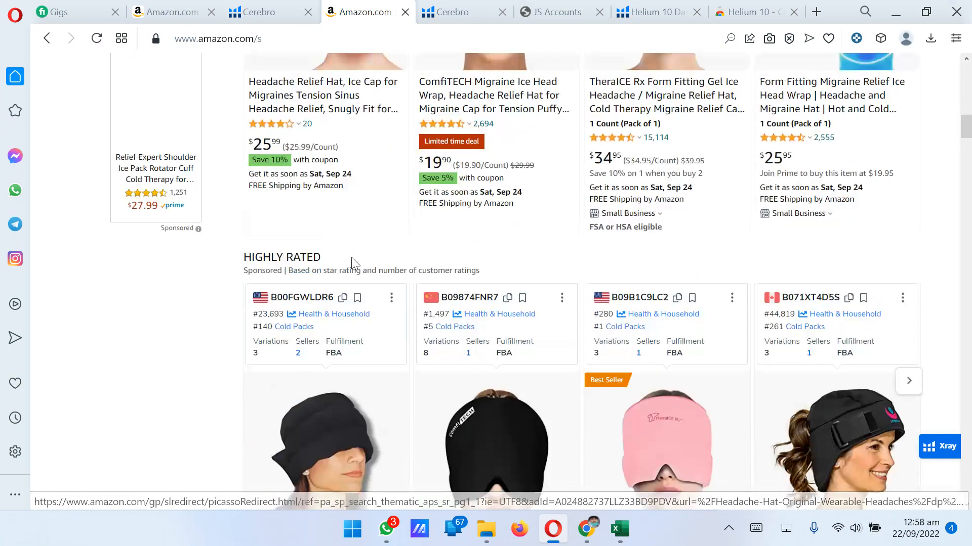
scroll(349, 281, "down", 6)
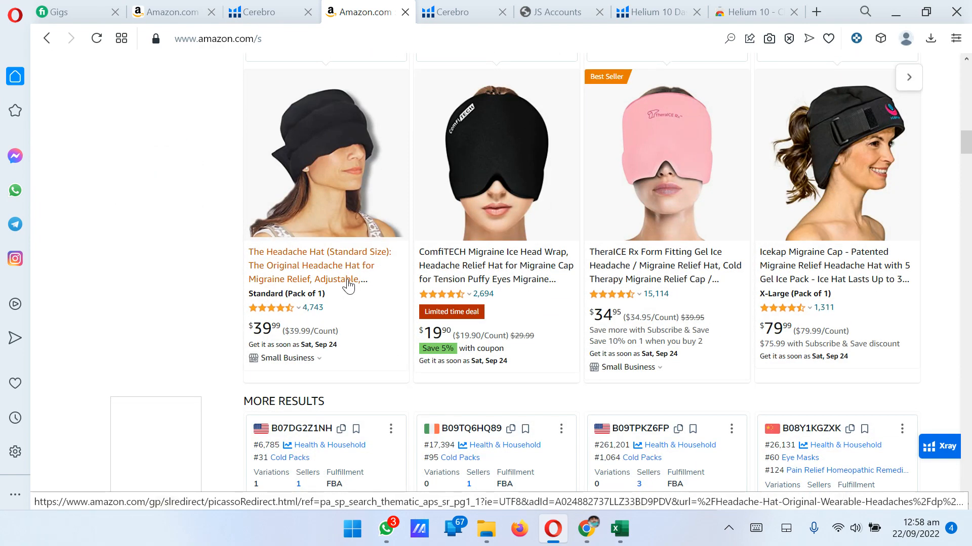
scroll(419, 298, "down", 6)
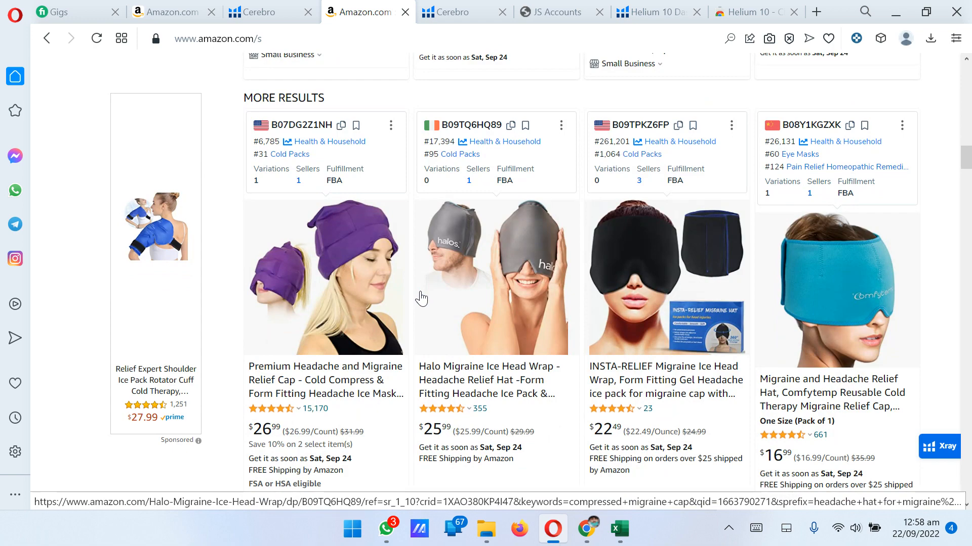
scroll(719, 326, "down", 6)
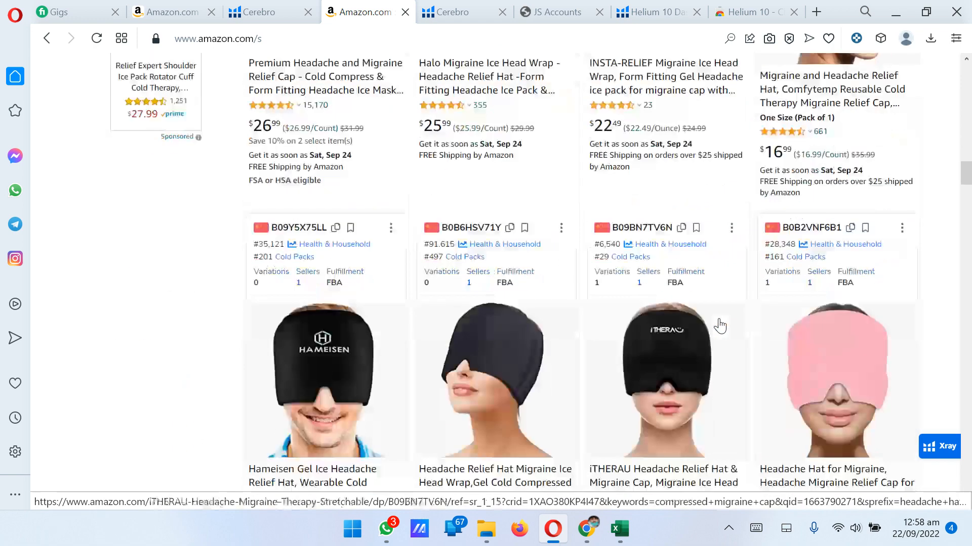
scroll(720, 326, "up", 6)
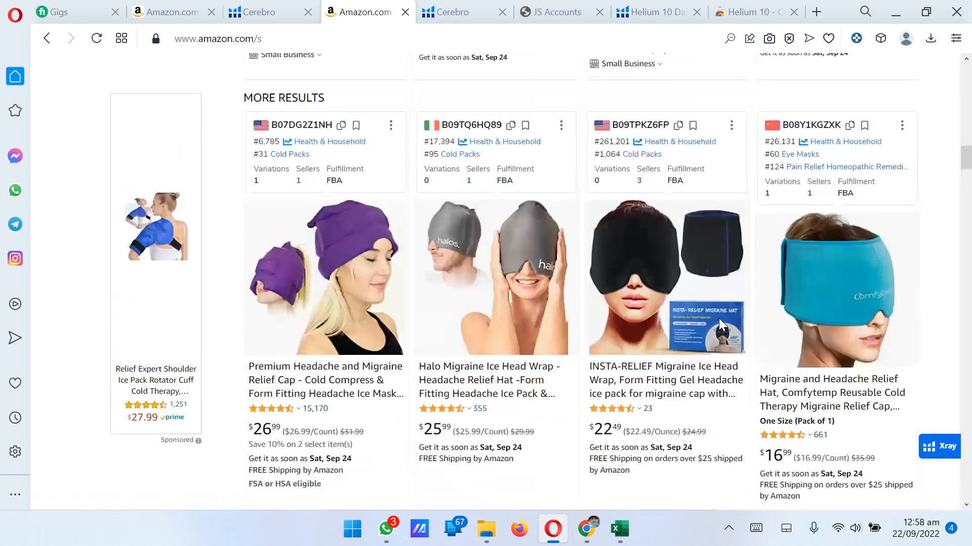
scroll(719, 326, "up", 9)
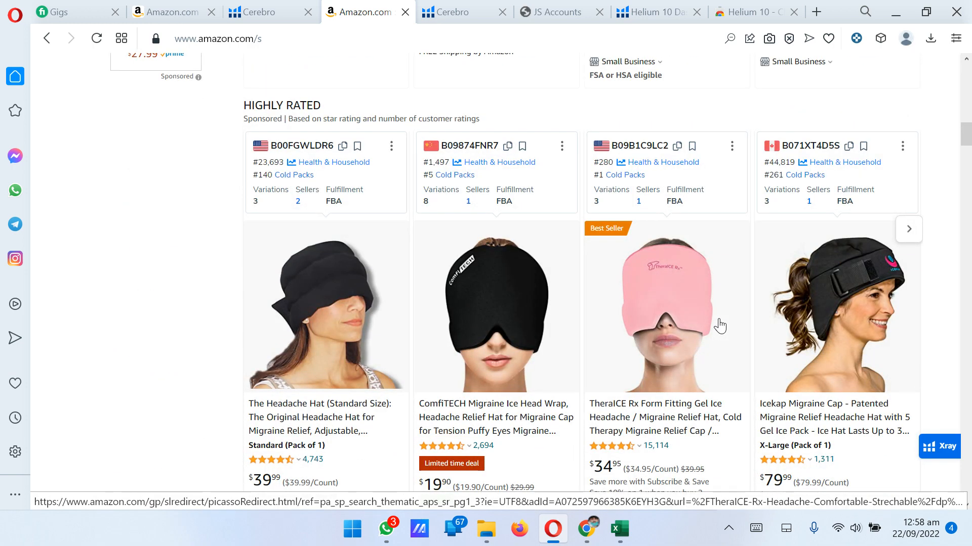
scroll(719, 326, "up", 9)
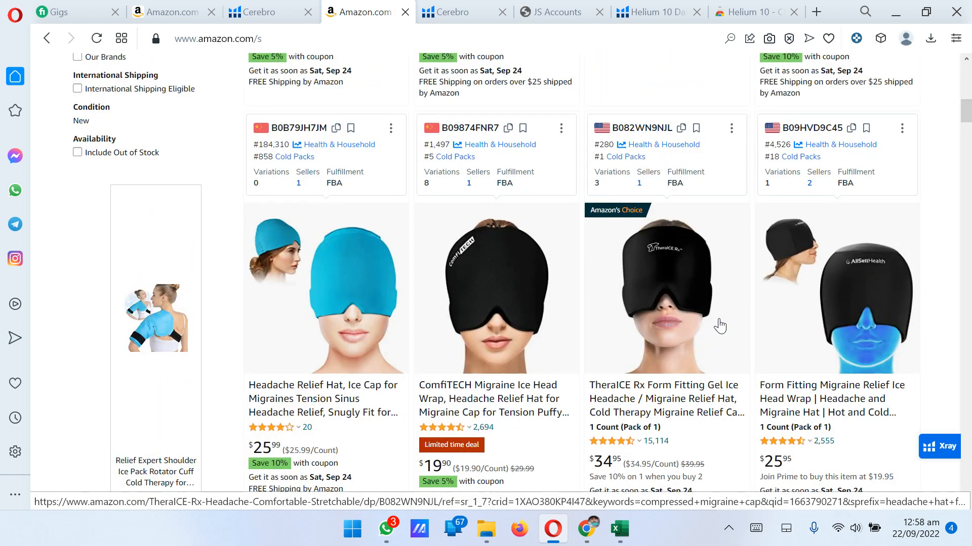
Find the B09TSY89WW listing in the Amazon results for compressed migraine cap and highlight its ASIN
scroll(719, 326, "up", 15)
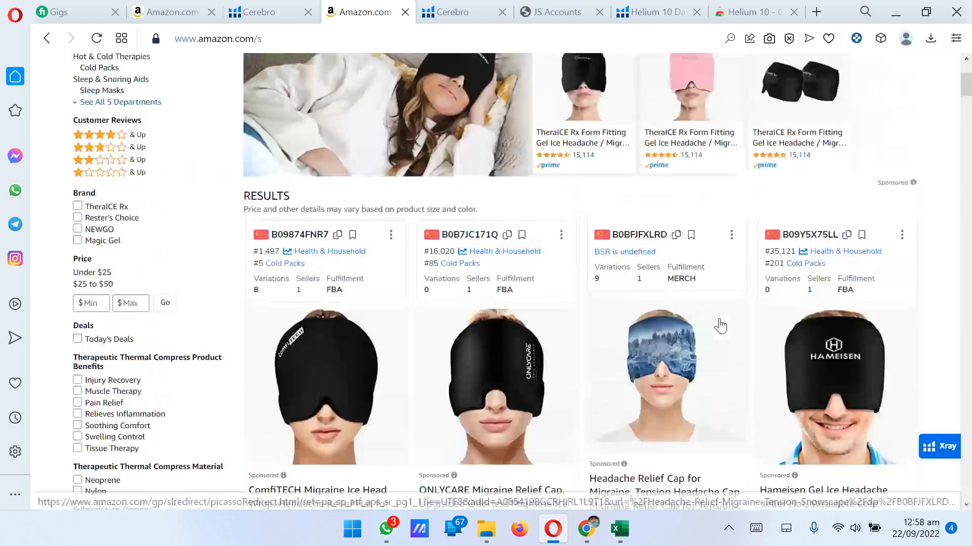
scroll(719, 326, "down", 20)
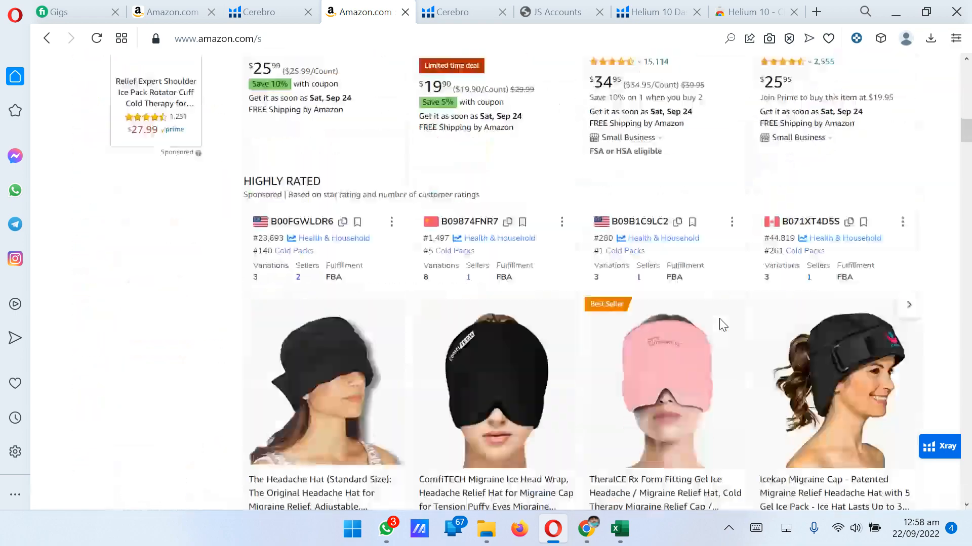
scroll(723, 323, "down", 17)
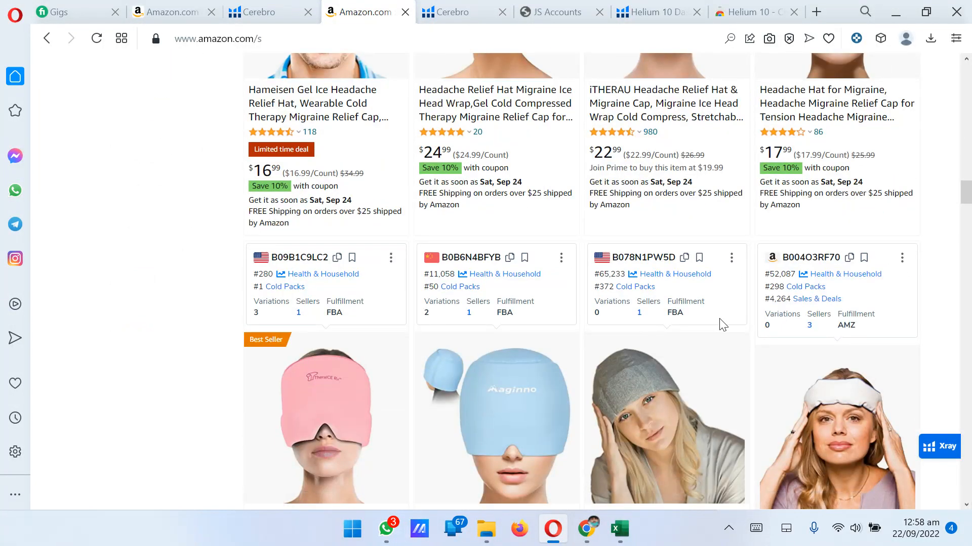
scroll(723, 323, "down", 8)
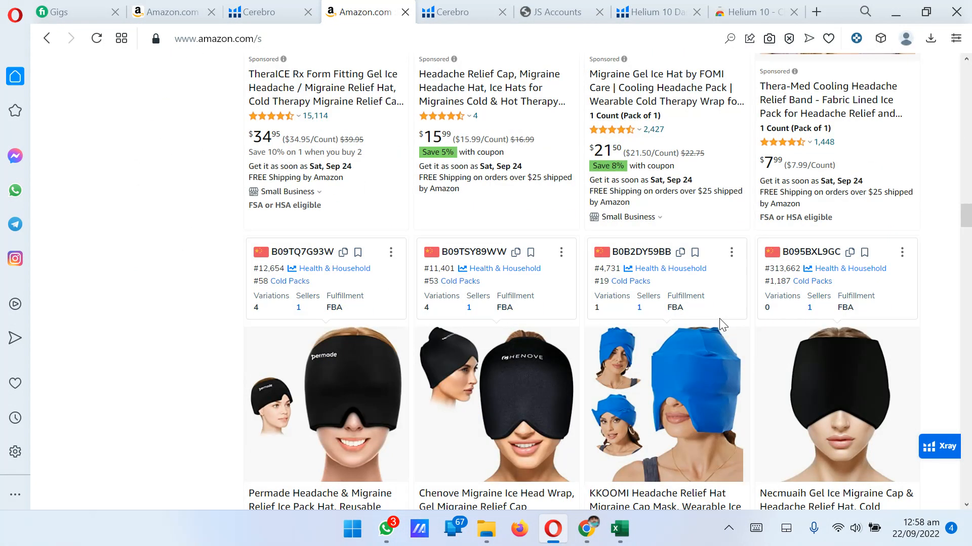
scroll(533, 356, "down", 3)
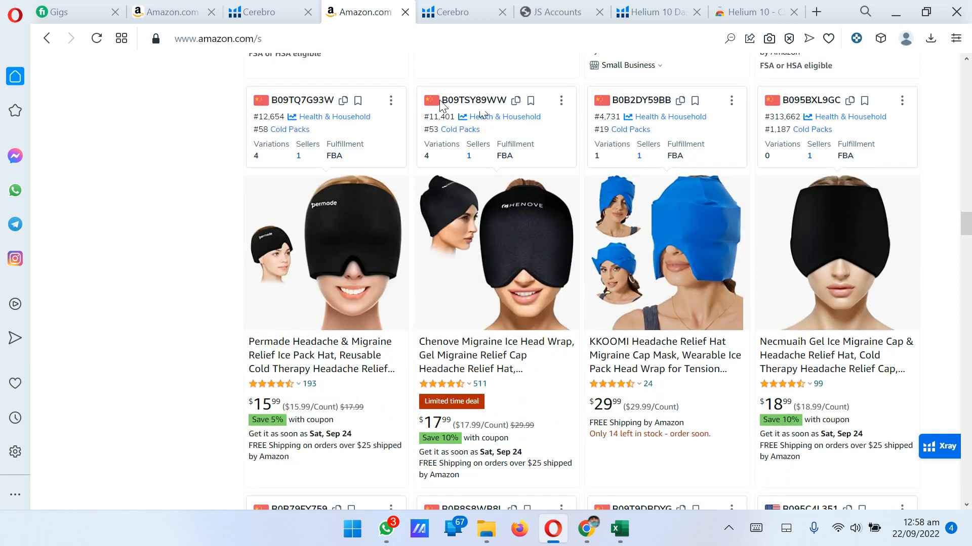
left_click_drag(440, 101, 508, 101)
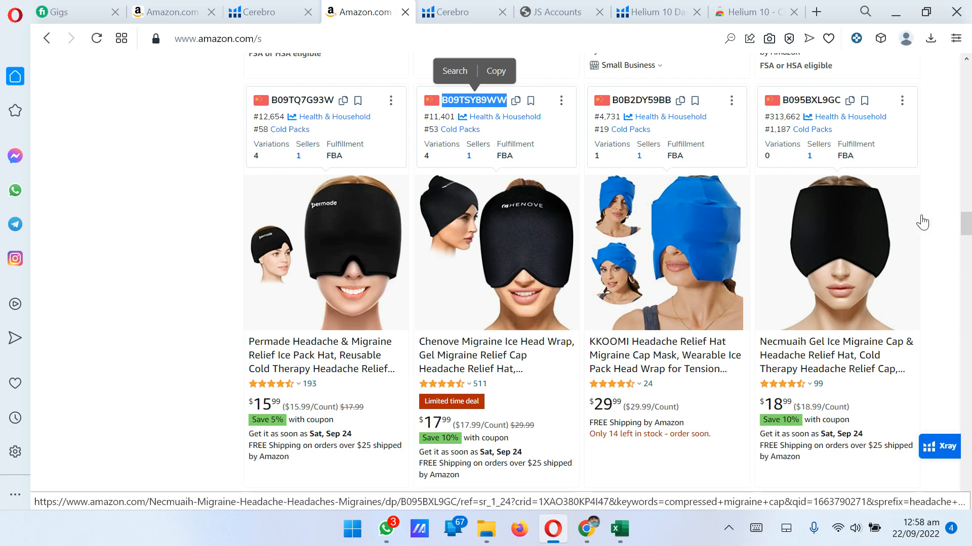
Trace the organic listings from the first result down to B09TSY89WW, passing over the sponsored and highly rated blocks, to check its position
left_click_drag(966, 230, 967, 93)
scroll(854, 219, "down", 6)
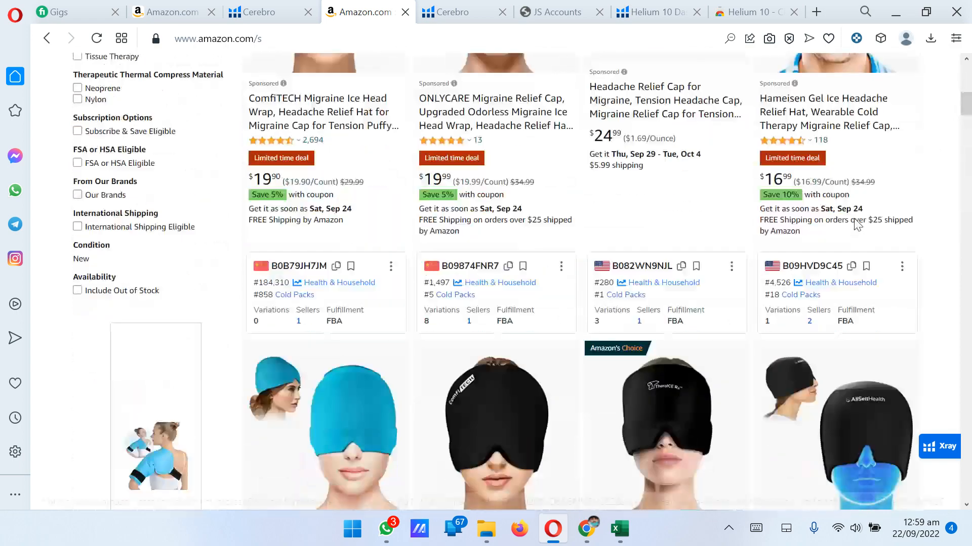
scroll(855, 219, "down", 5)
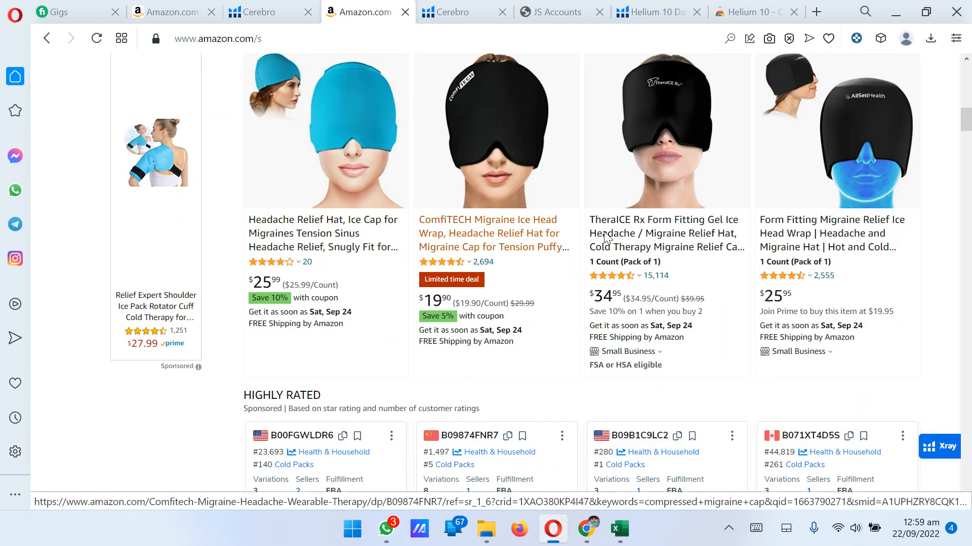
scroll(891, 226, "down", 6)
scroll(889, 223, "up", 4)
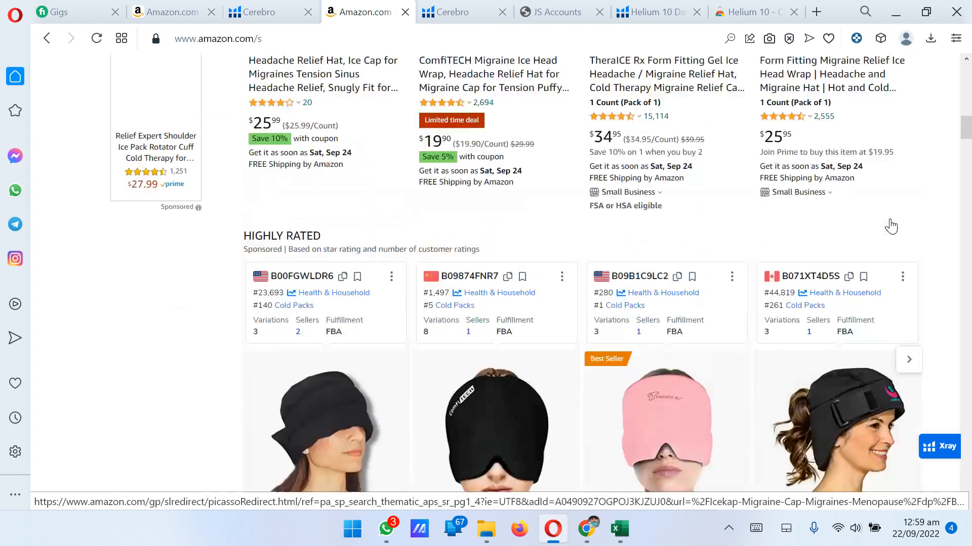
scroll(405, 258, "down", 6)
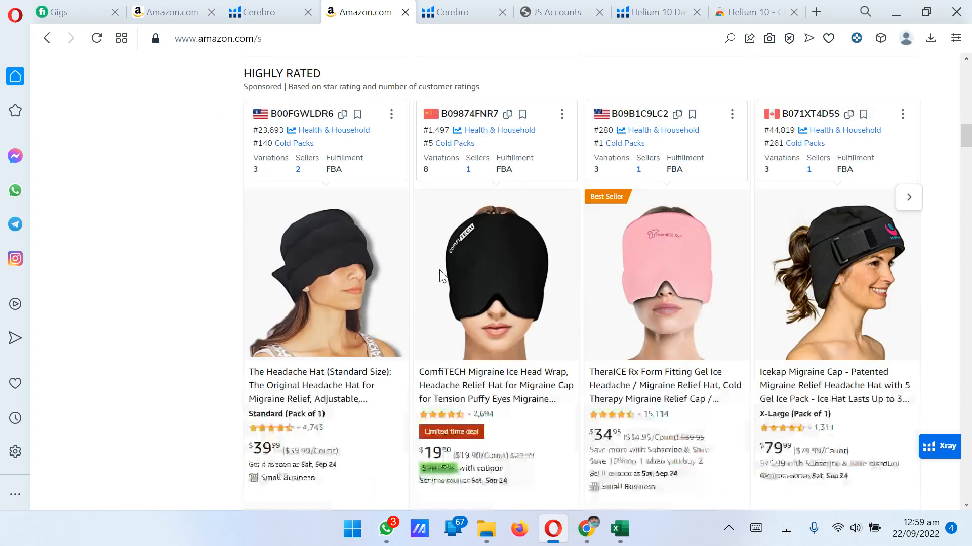
scroll(440, 271, "down", 1)
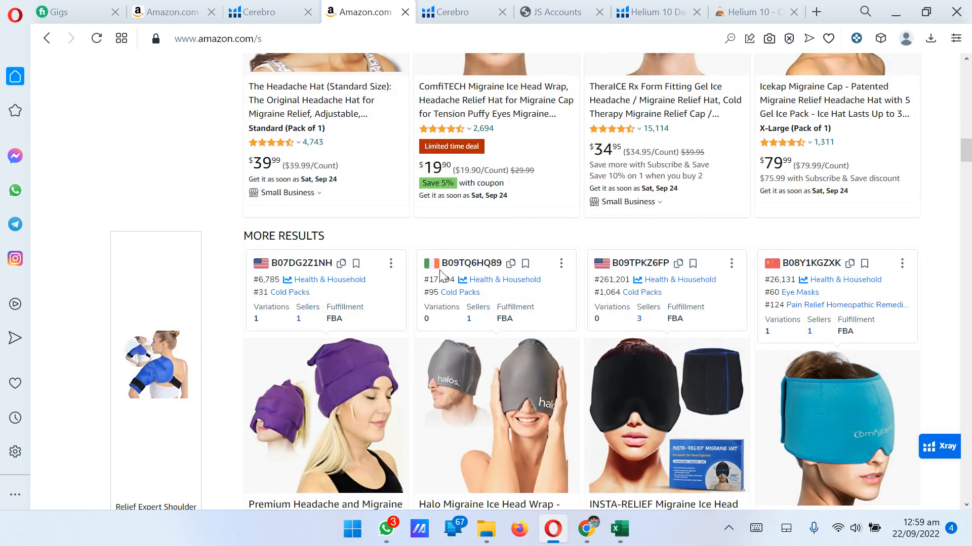
scroll(439, 273, "down", 1)
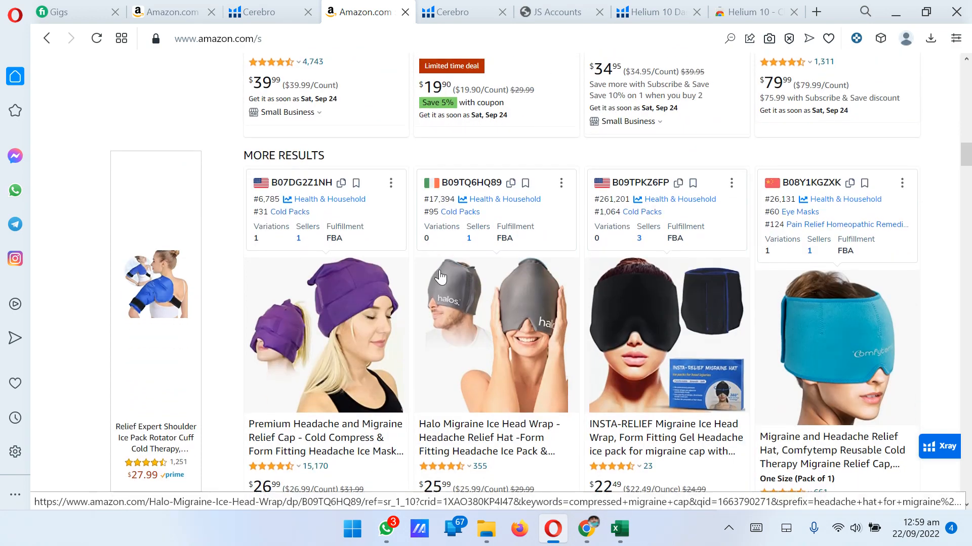
scroll(324, 377, "down", 1)
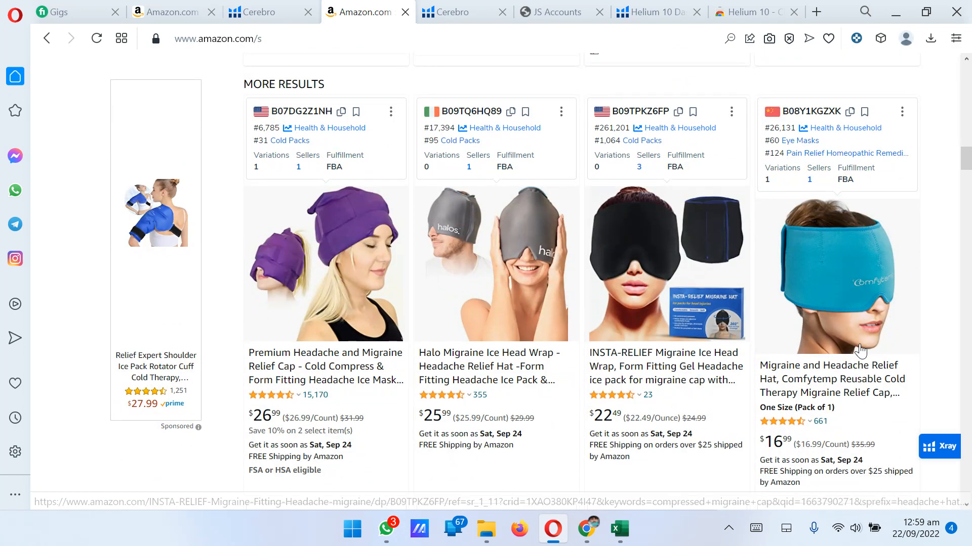
scroll(886, 351, "down", 5)
scroll(885, 350, "down", 1)
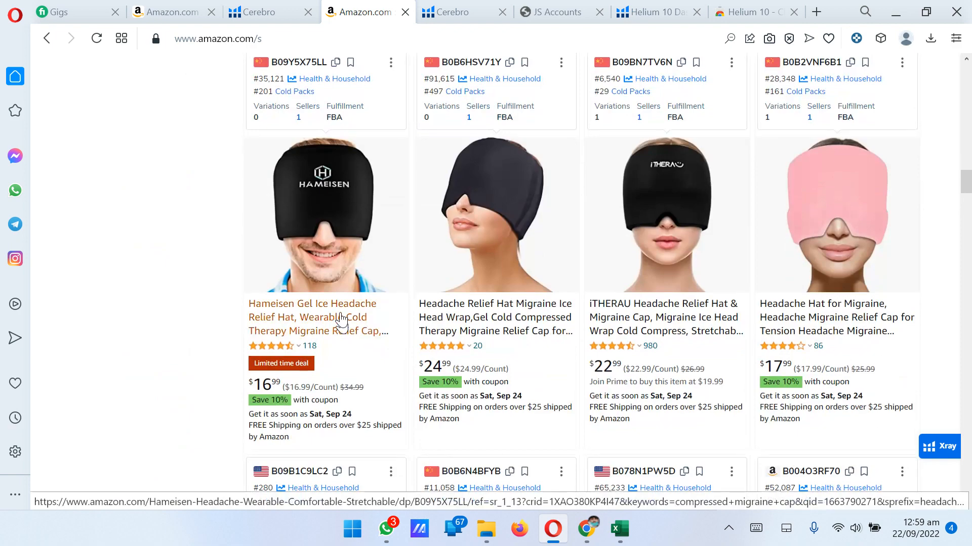
scroll(379, 336, "down", 4)
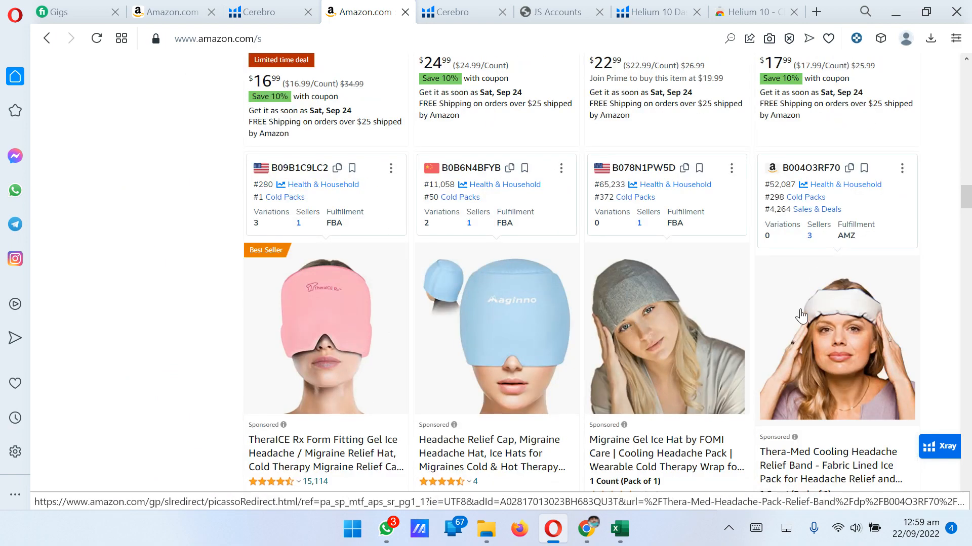
scroll(809, 324, "down", 5)
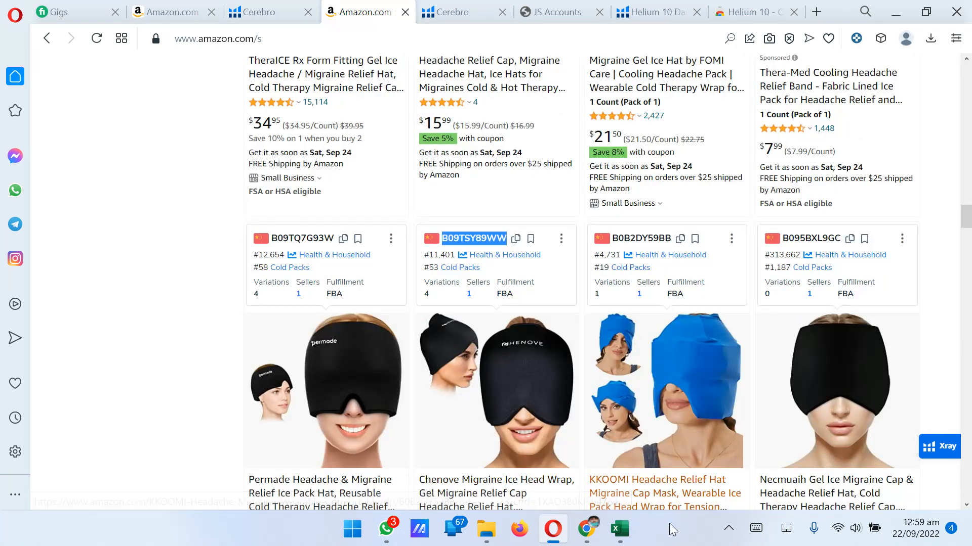
Switch to the Cerebro workbook in Excel, check the B09TSY89WW rank in N6 and slightly widen column N
left_click(626, 533)
left_click(704, 399)
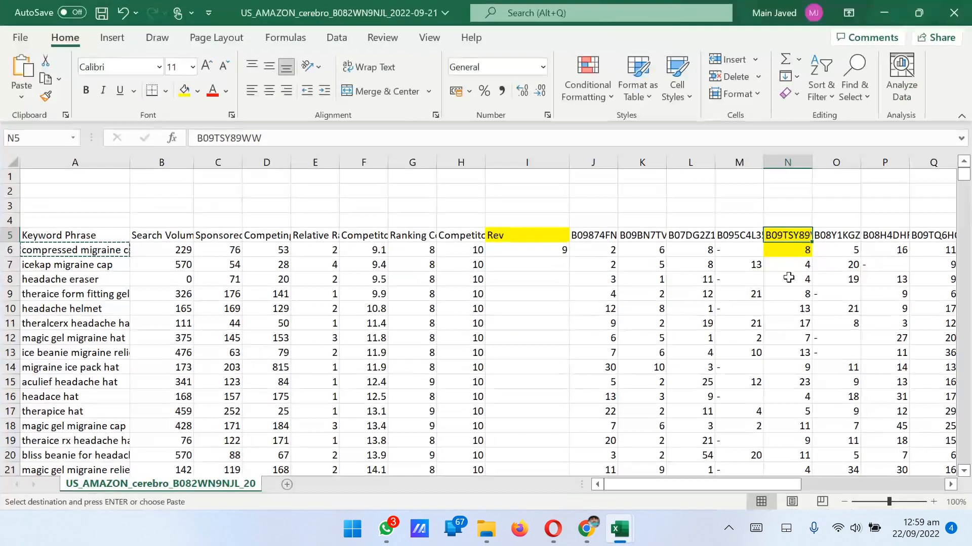
left_click(806, 251)
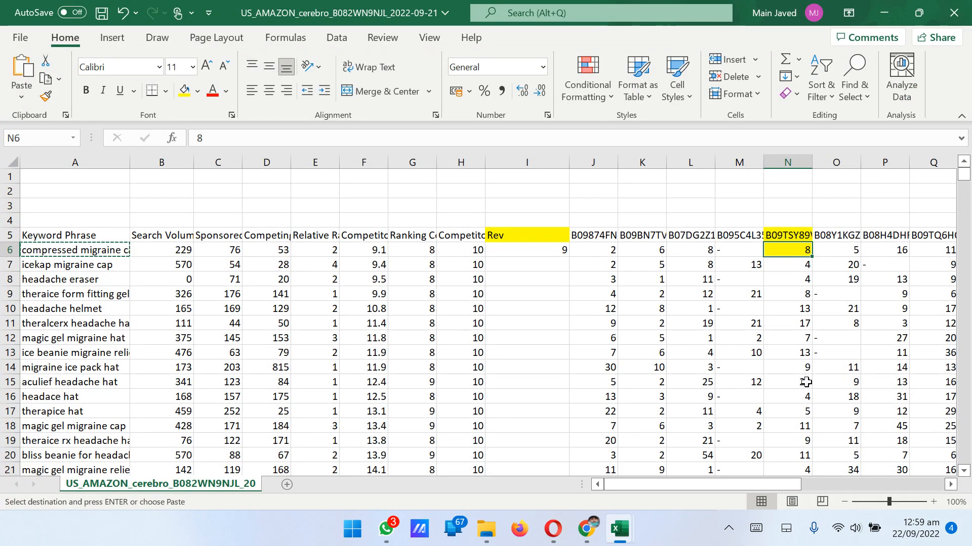
left_click(791, 163)
left_click_drag(812, 162, 813, 161)
Copy the ASIN B09874FNR7 from header cell J5 and check its rank for the first keyword in J6
left_click(690, 235)
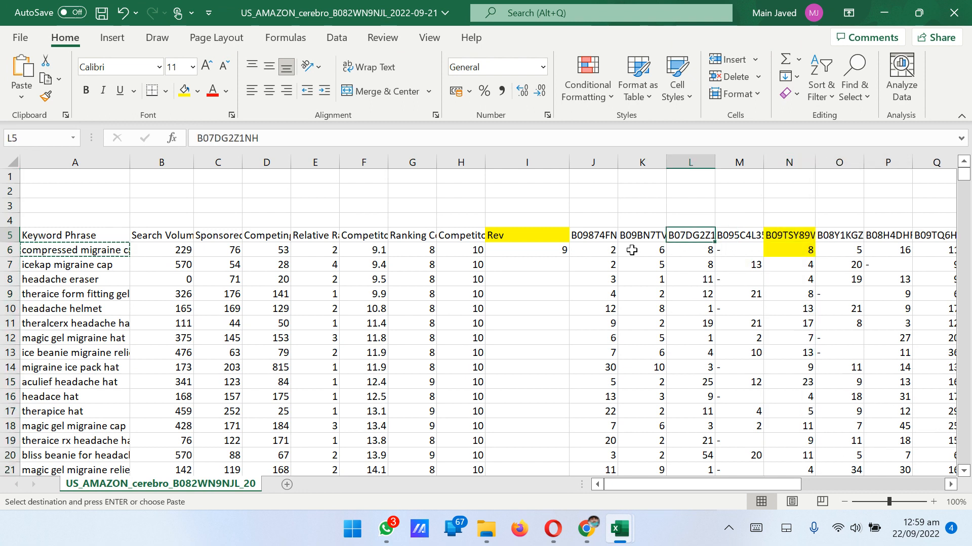
left_click(593, 235)
key("ctrl+c")
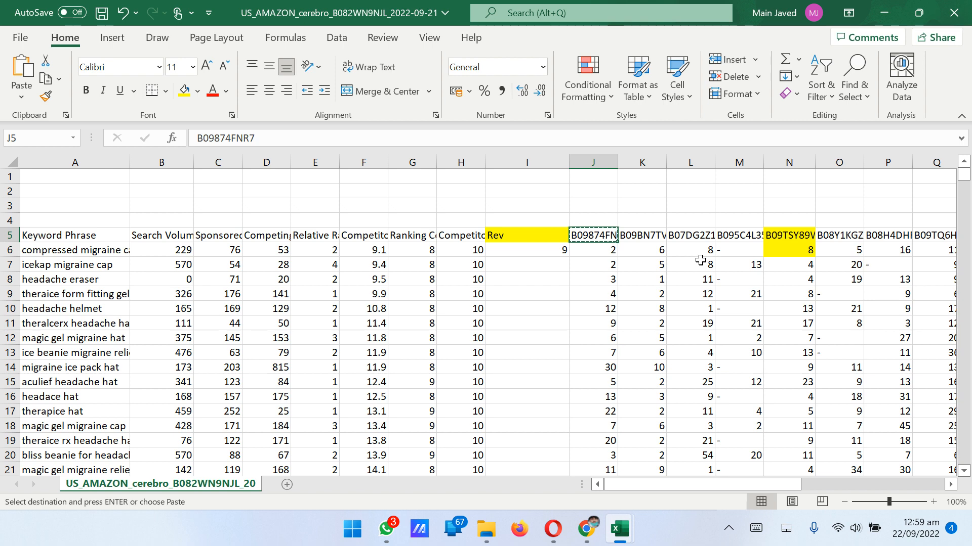
left_click(590, 253)
mouse_move(610, 541)
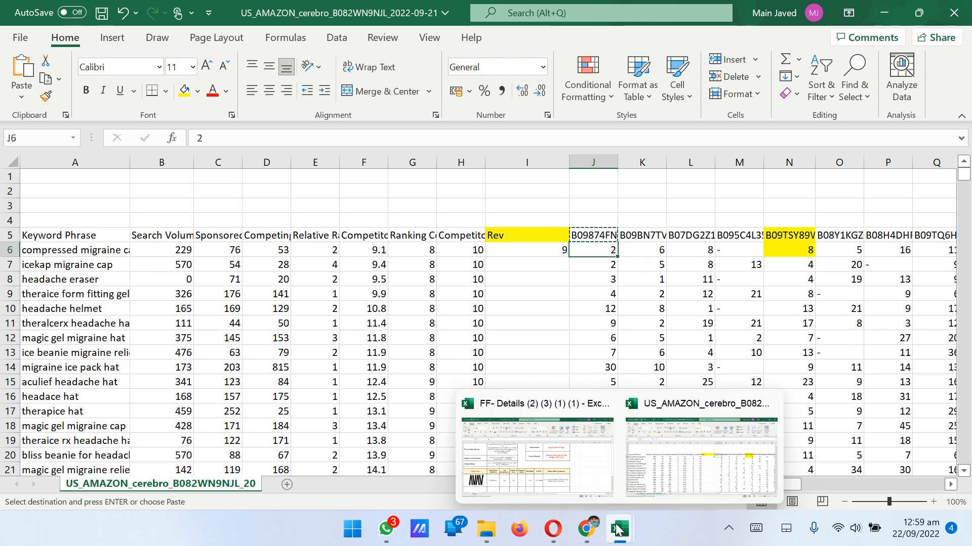
left_click(610, 239)
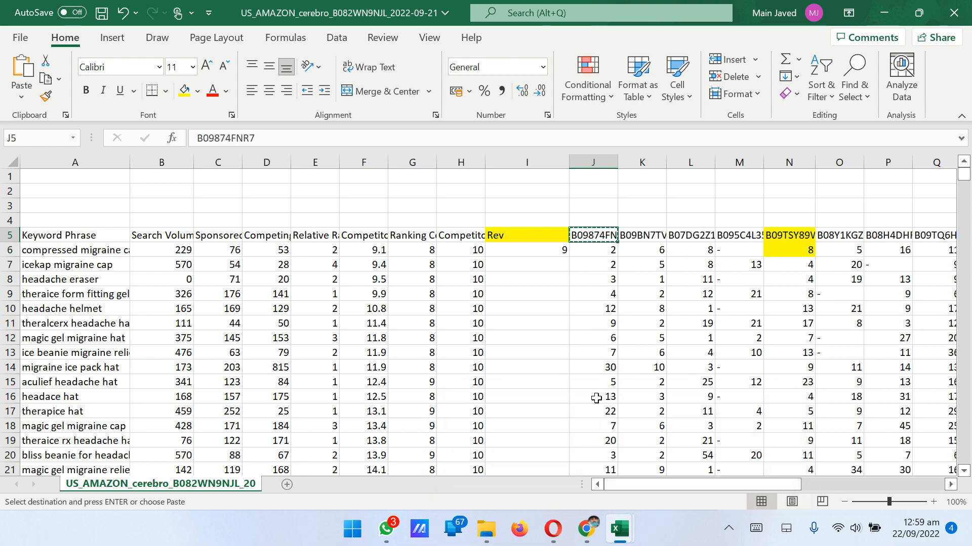
Switch to Opera, search Amazon for the copied ASIN B09874FNR7 and locate its listing in the results
left_click(553, 529)
scroll(380, 82, "up", 15)
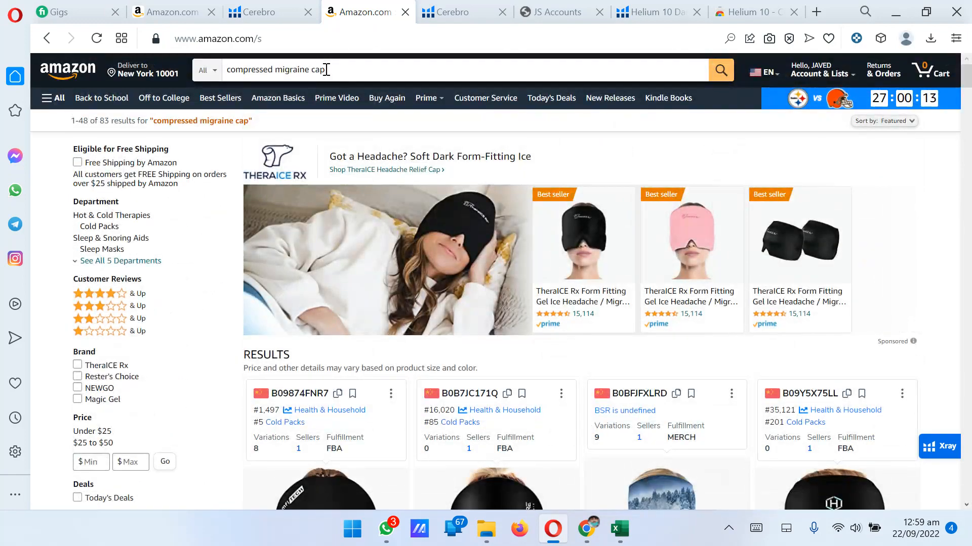
left_click_drag(326, 69, 209, 85)
key("ctrl+v")
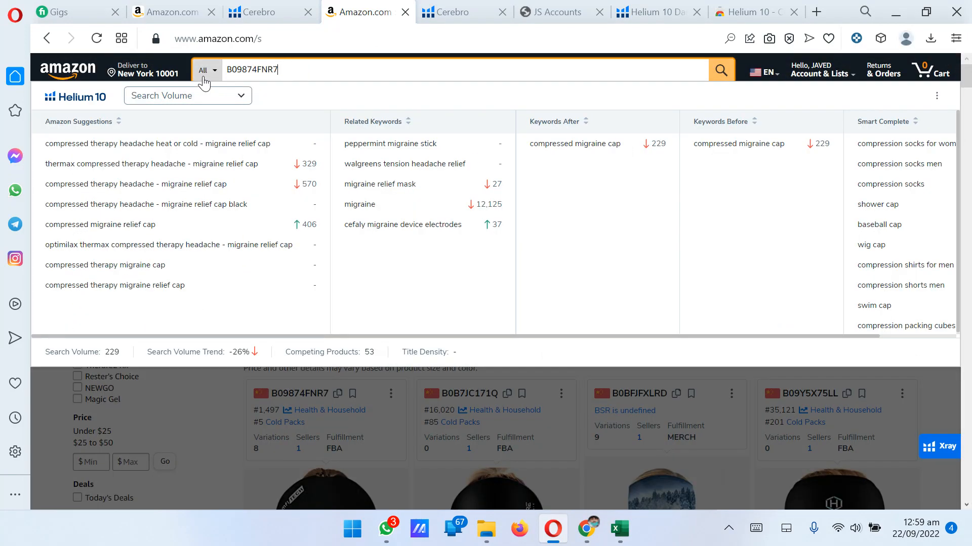
key("Return")
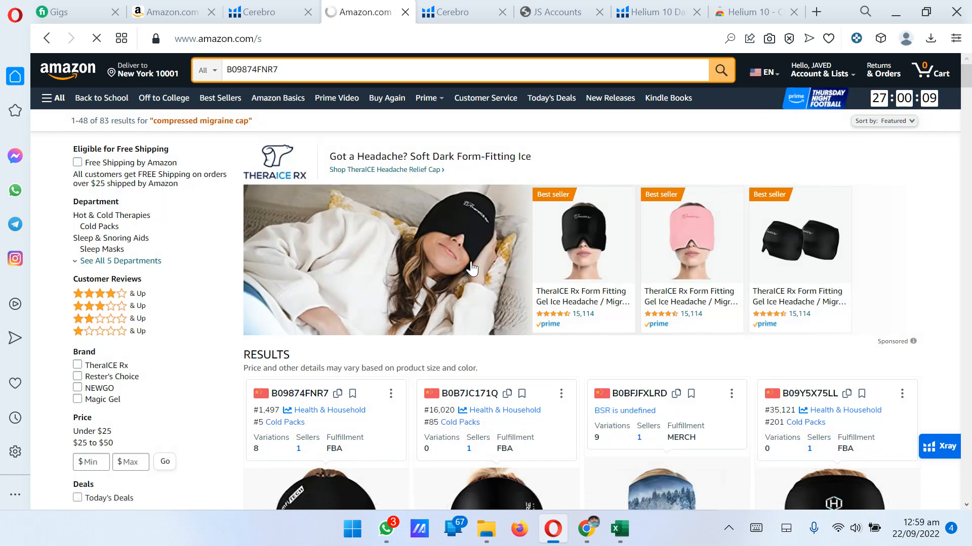
scroll(471, 268, "down", 8)
scroll(472, 269, "down", 3)
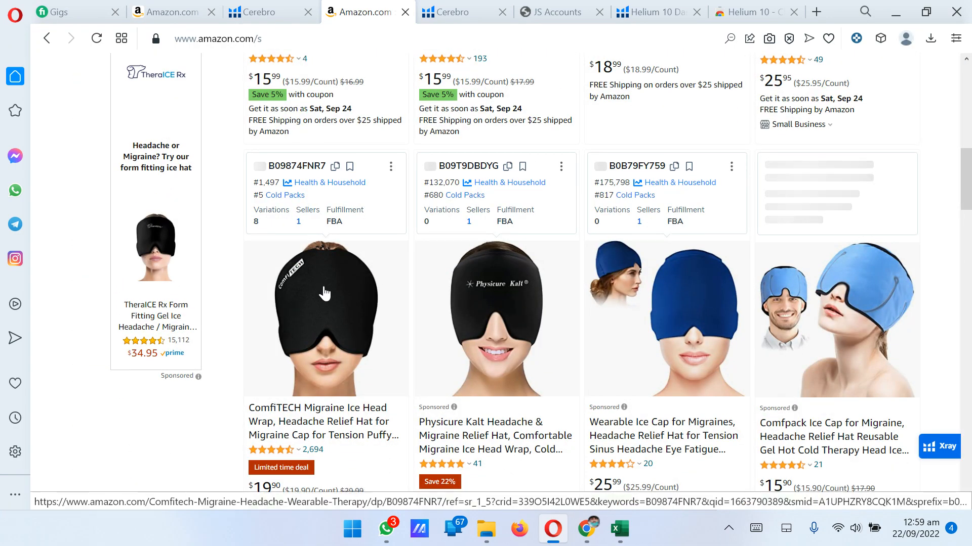
scroll(319, 283, "up", 10)
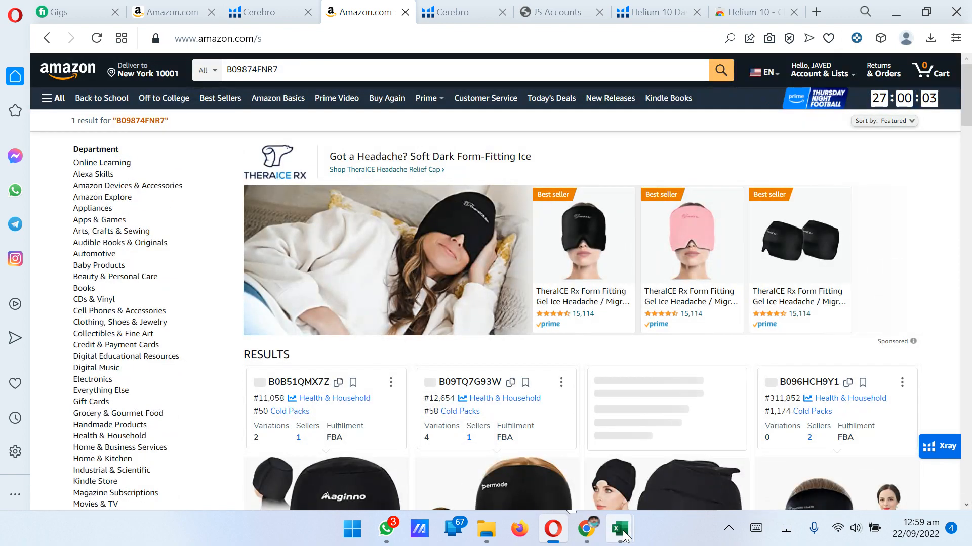
Return to the Cerebro workbook in Excel and check the keyword in A6 against the B09874FNR7 rank in J6
mouse_move(619, 529)
left_click(681, 455)
left_click(76, 252)
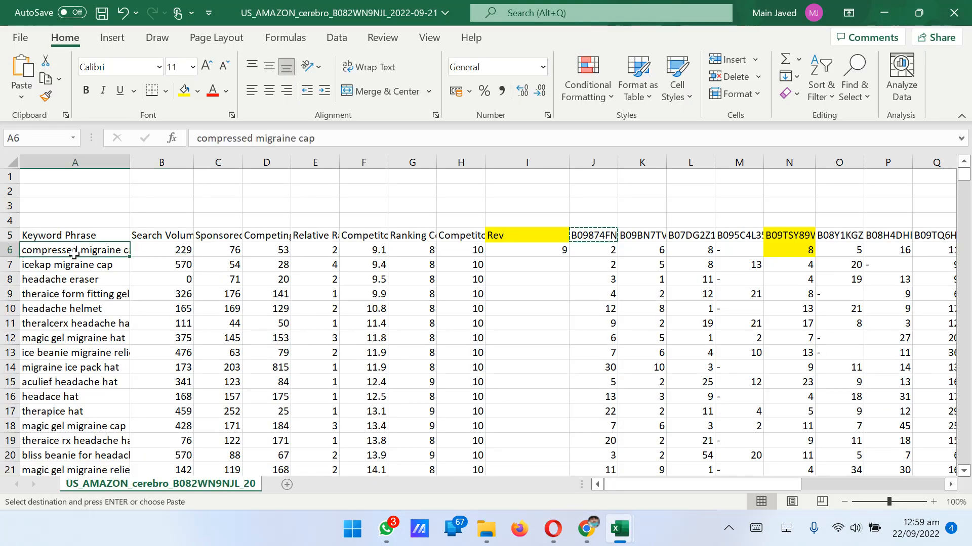
left_click(595, 248)
mouse_move(630, 542)
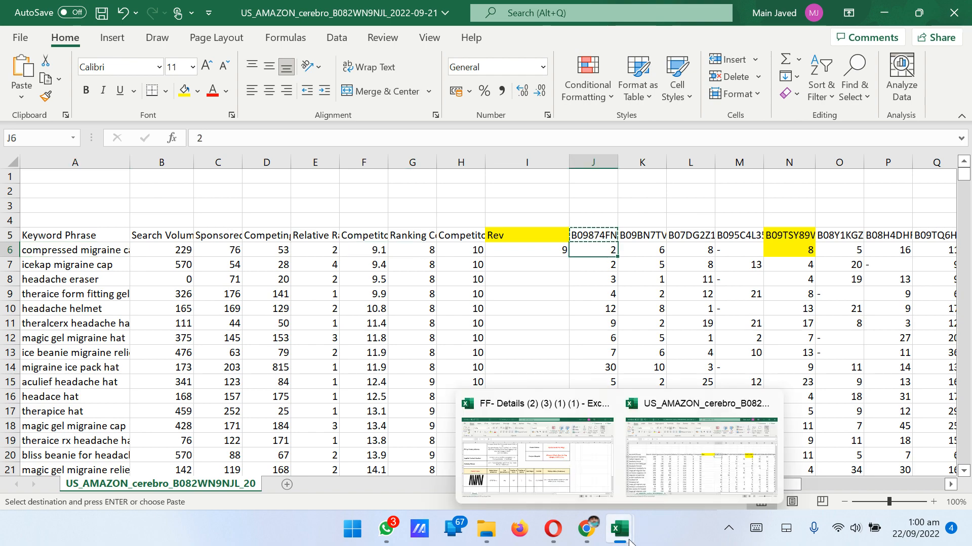
Examine the B09874FNR7 listing and the sponsored products around it on Amazon in Opera, and return to the Cerebro workbook in Excel
left_click(553, 531)
scroll(334, 327, "down", 5)
scroll(333, 328, "up", 3)
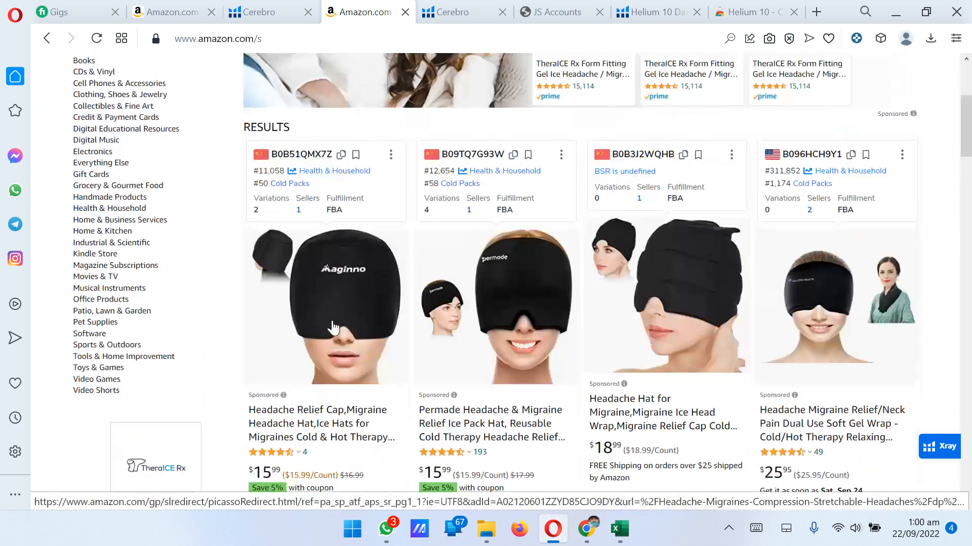
scroll(334, 326, "down", 10)
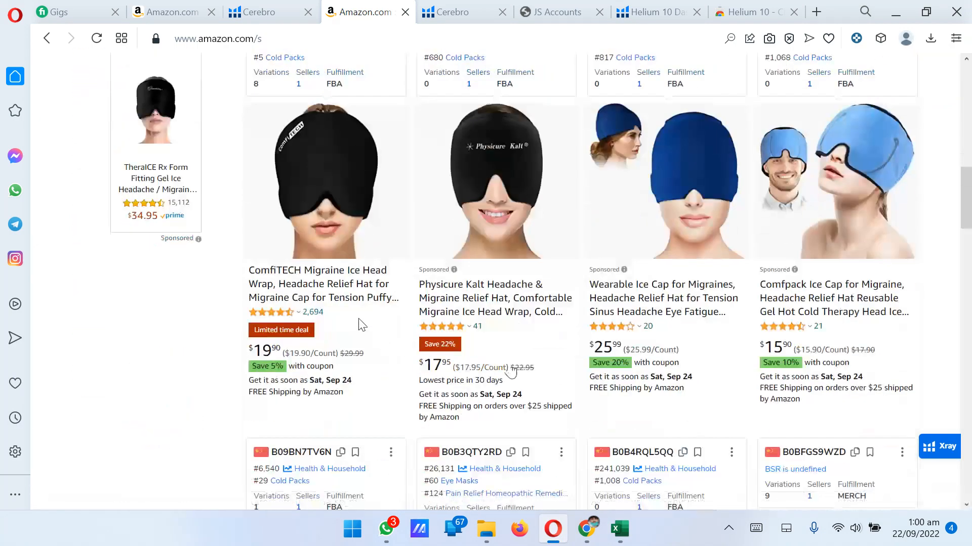
scroll(334, 227, "up", 3)
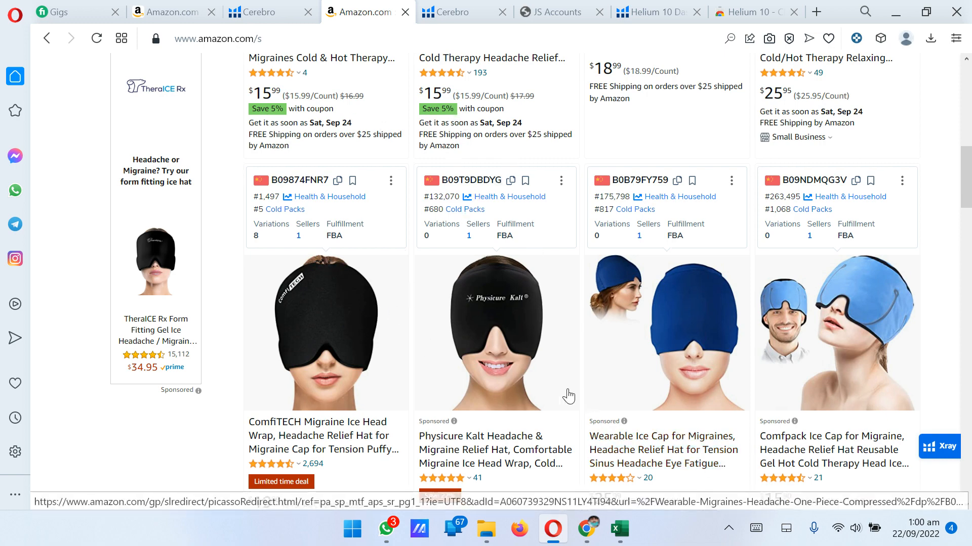
scroll(374, 283, "down", 3)
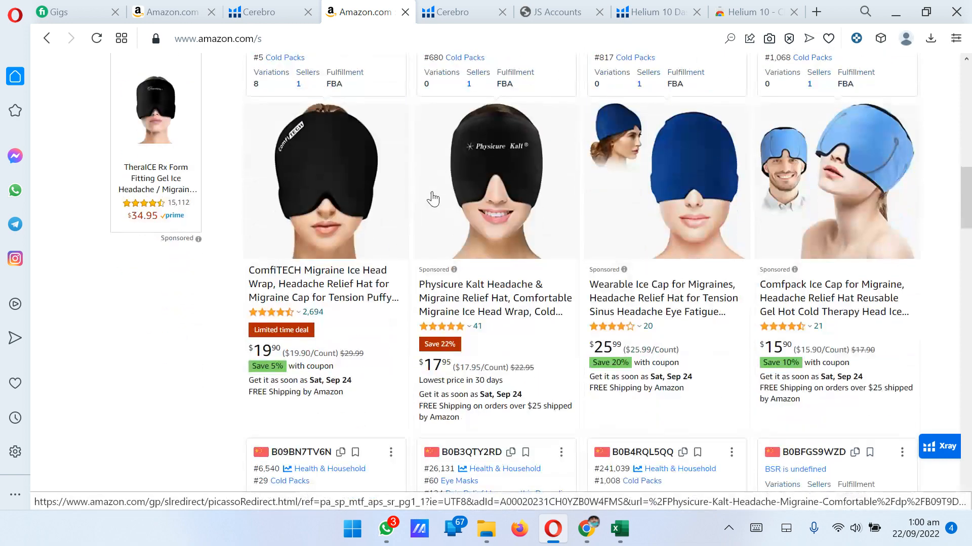
scroll(432, 197, "up", 3)
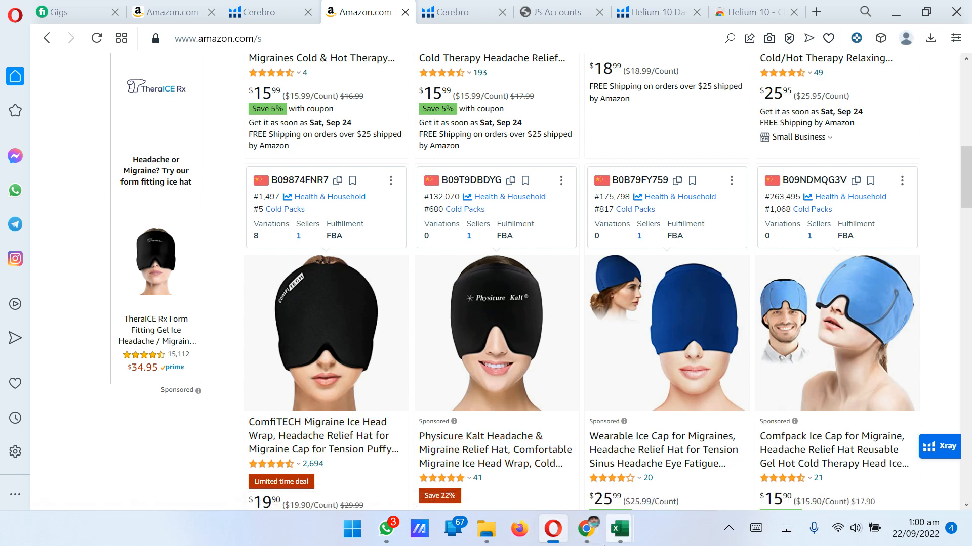
mouse_move(619, 529)
left_click(671, 418)
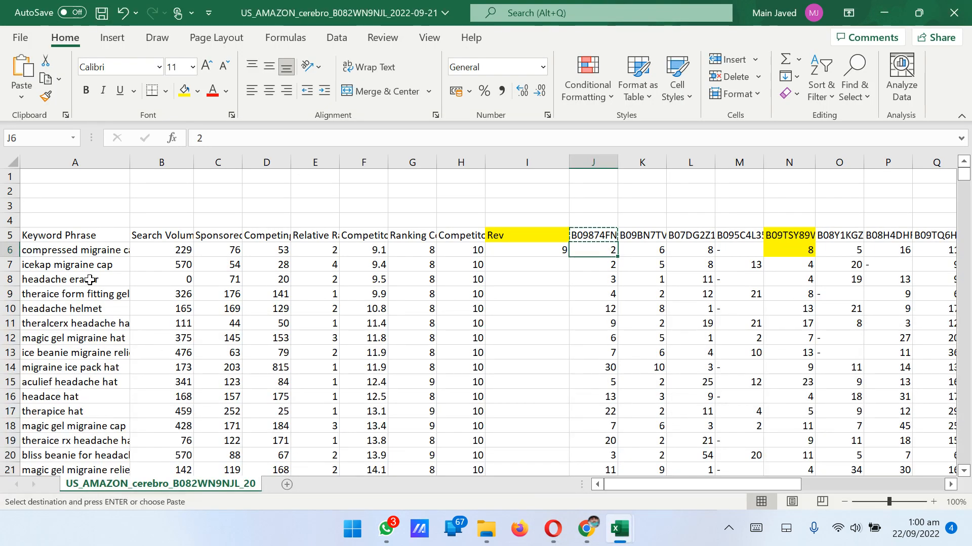
Examine the keyword phrases in column A and the competitor rank values across columns J to S
left_click(75, 265)
left_click(87, 309)
left_click(91, 269)
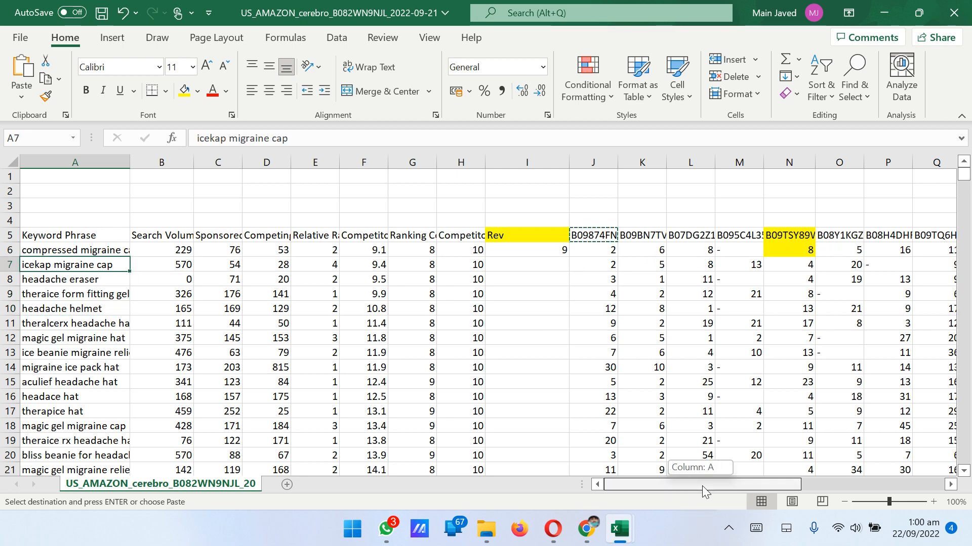
left_click_drag(702, 486, 747, 486)
left_click_drag(352, 286, 377, 428)
left_click(458, 360)
left_click(683, 296)
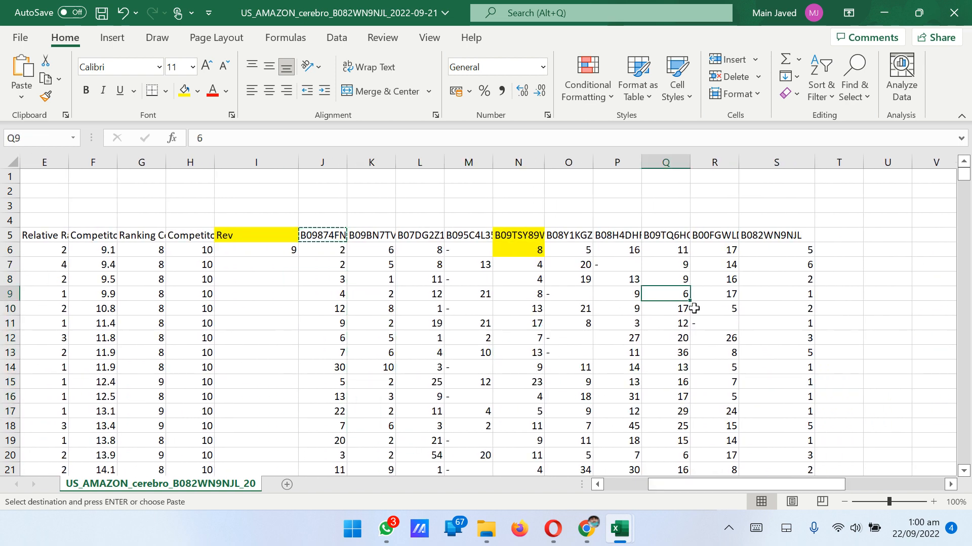
left_click(447, 325)
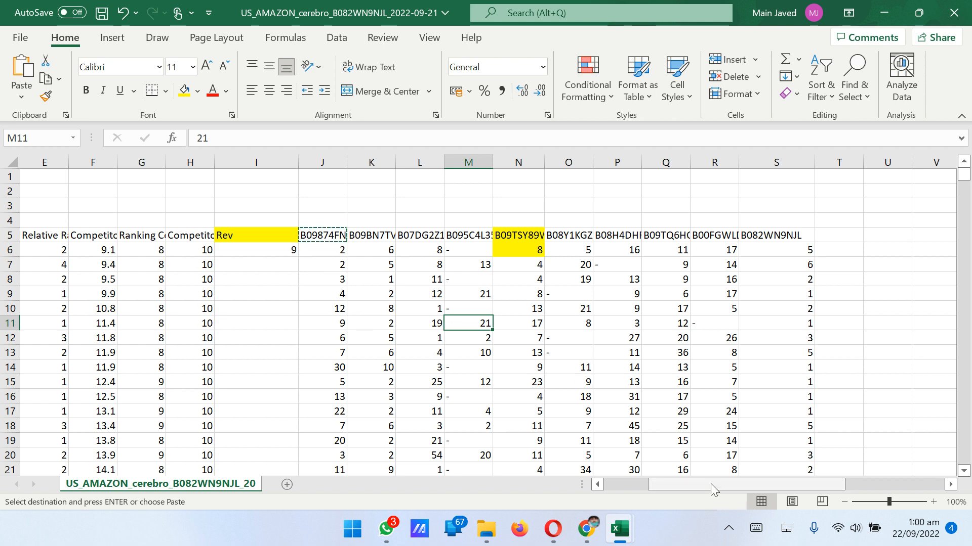
left_click(653, 371)
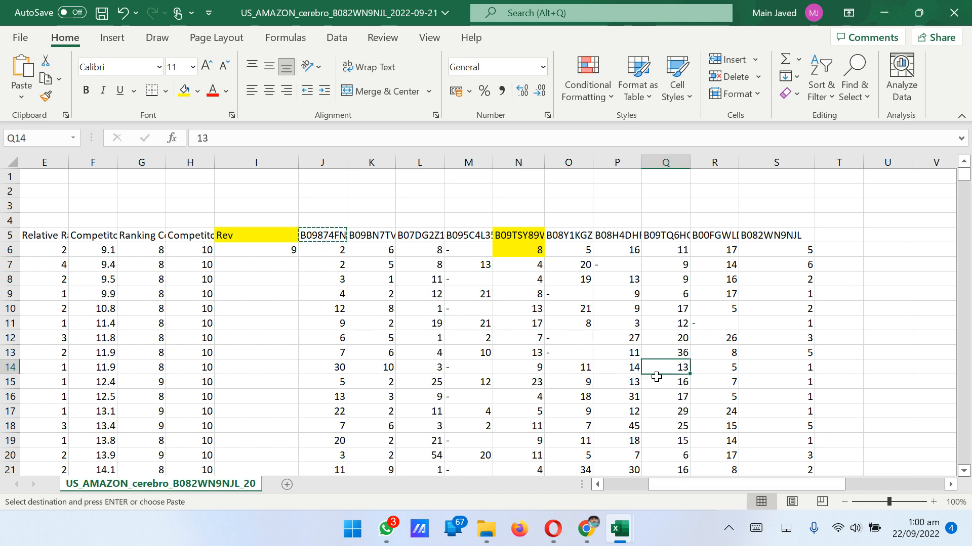
left_click(711, 414)
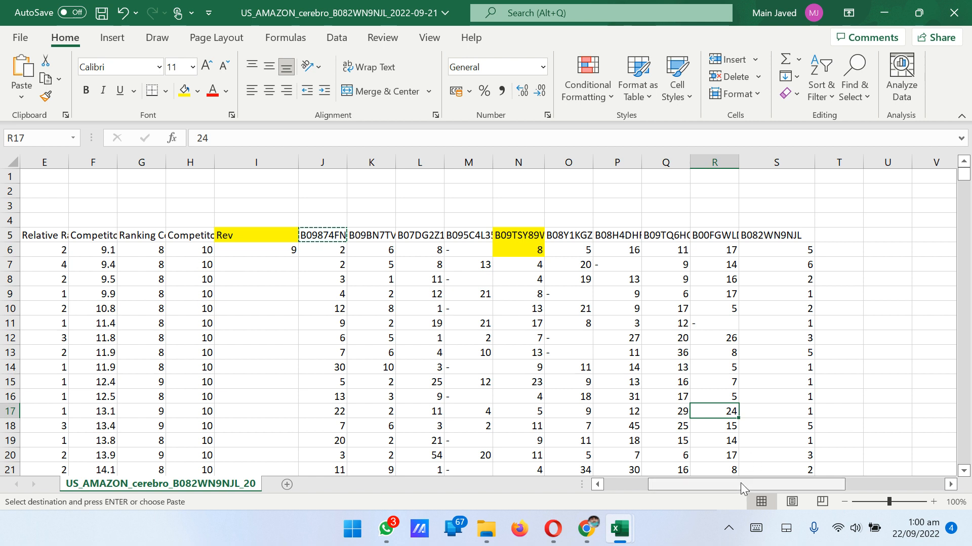
Fill the COUNTIF formula from I6 down the whole Rev column and check the copied formula in I7
left_click_drag(740, 484, 706, 484)
left_click(450, 250)
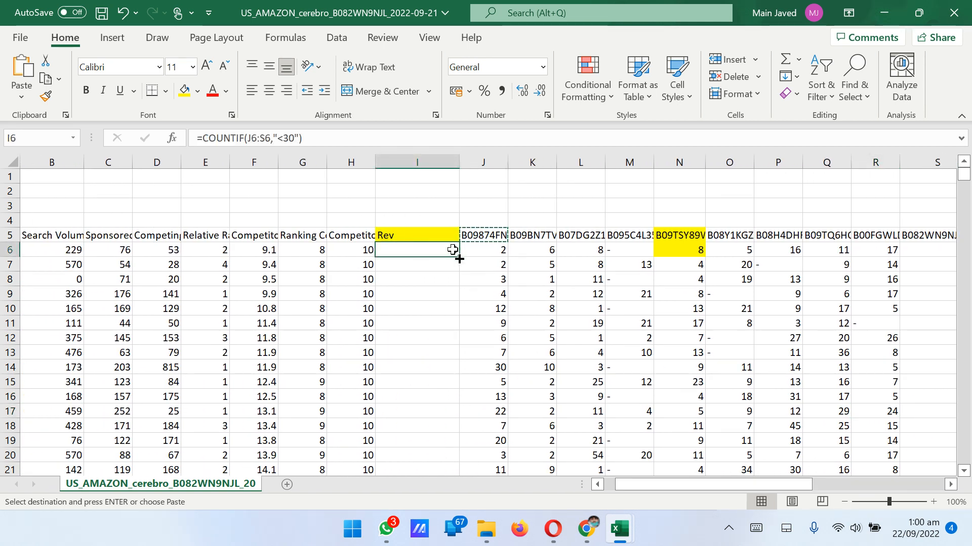
double_click(461, 259)
scroll(494, 301, "down", 5)
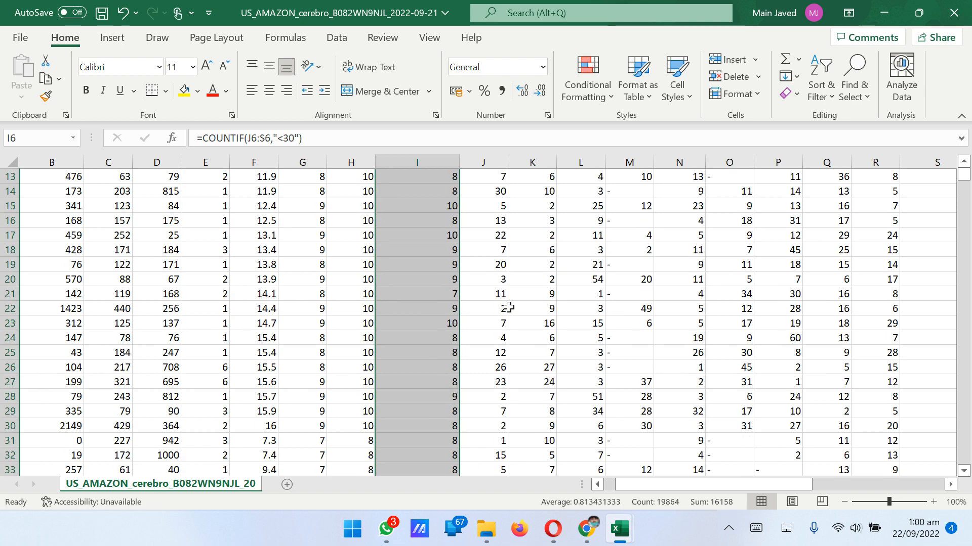
scroll(506, 308, "up", 5)
left_click(407, 270)
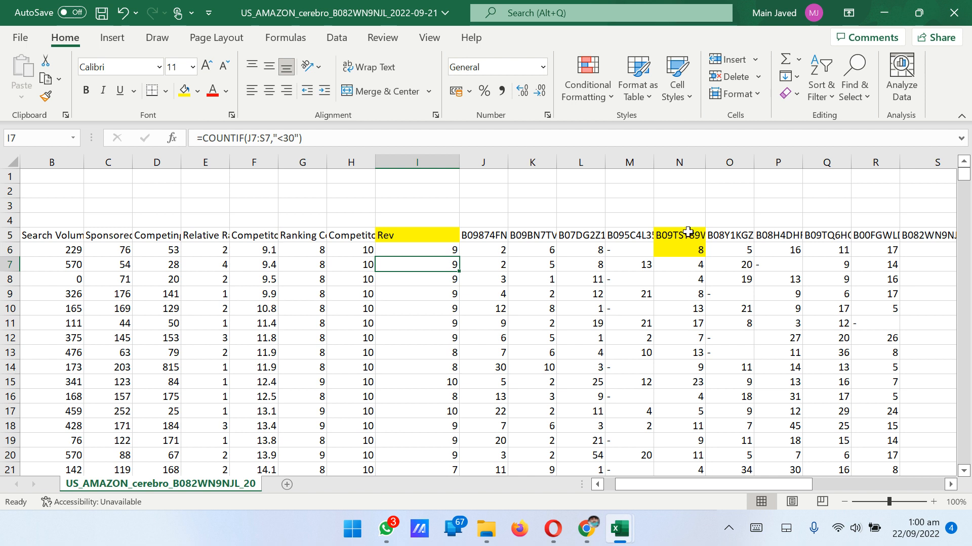
Remove the yellow fill from cells N5:N6 in the B09TSY89WW column
left_click_drag(689, 231, 683, 251)
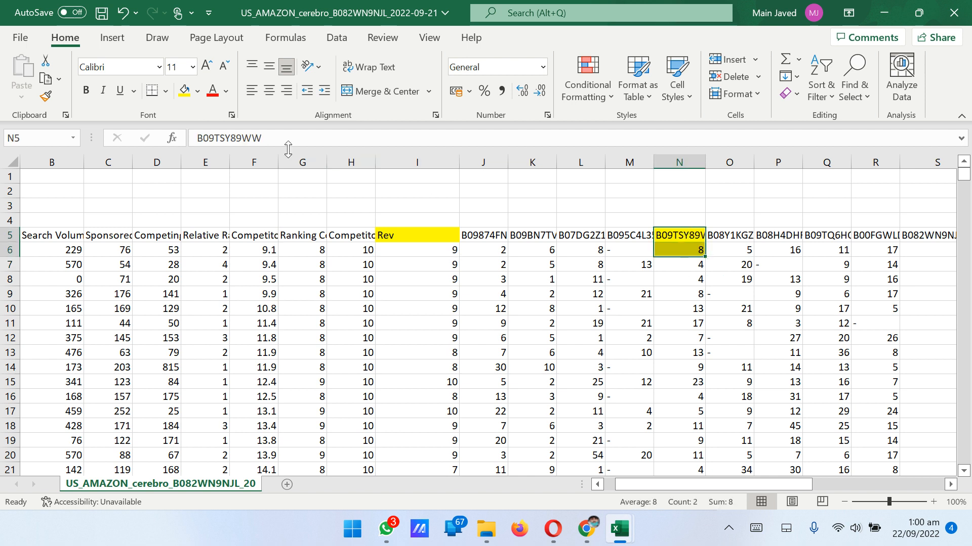
left_click(198, 91)
left_click(444, 247)
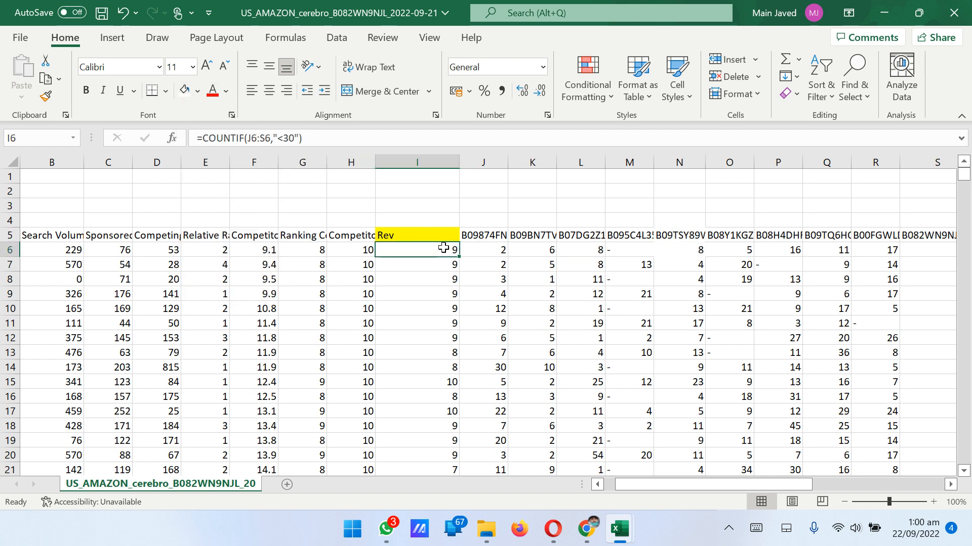
Add filters to all the column headers in row 5
left_click(8, 236)
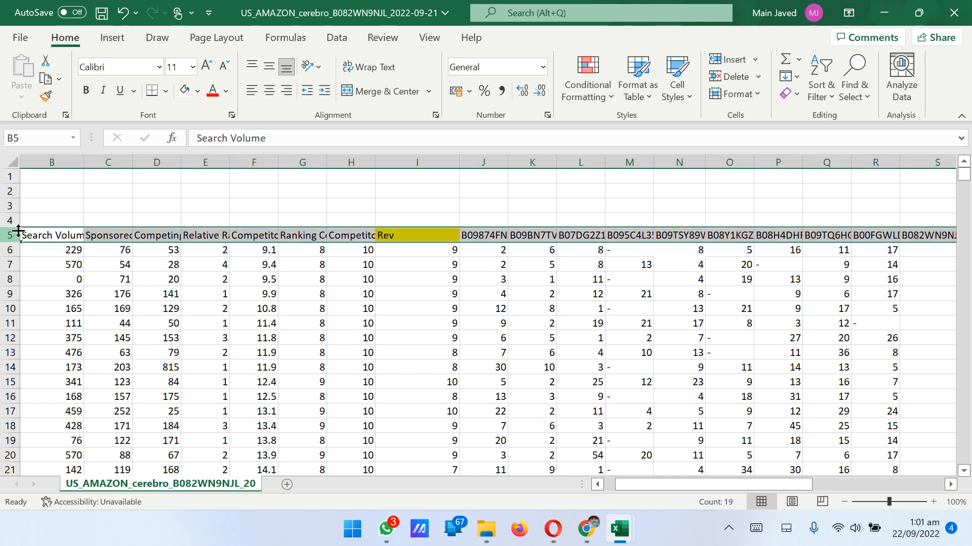
left_click(820, 92)
left_click(827, 195)
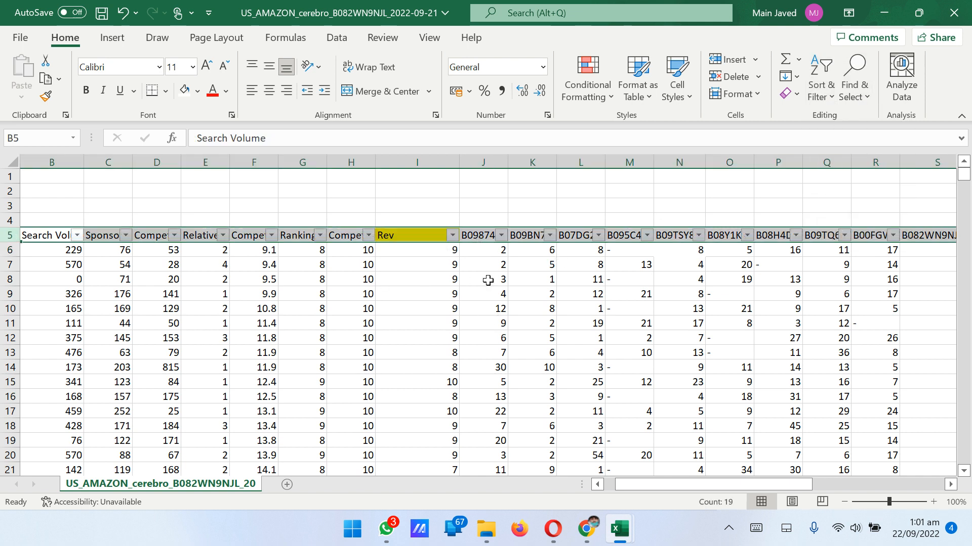
Filter the Rev column to exclude 0, 1, 2 and 3, keeping 4 to 10, and review the filter's selected values
left_click(453, 236)
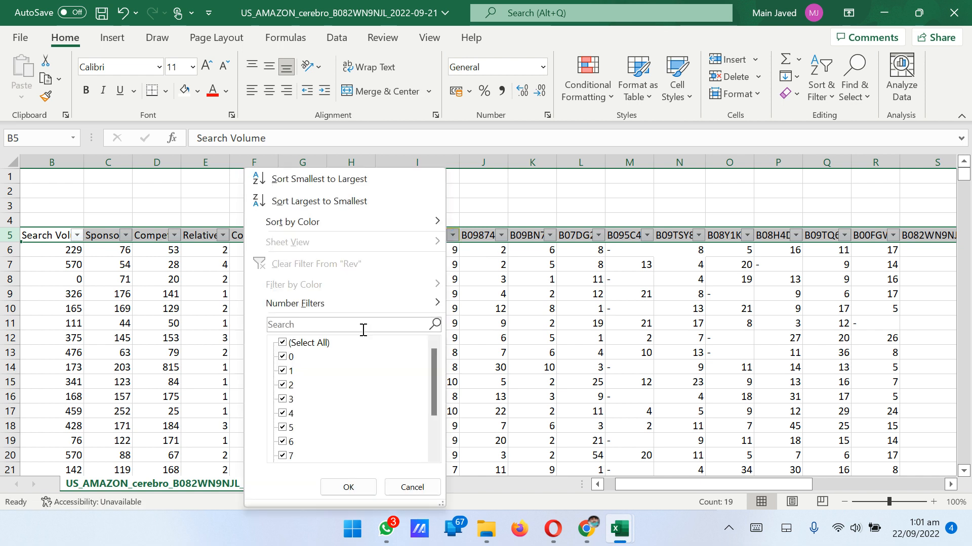
left_click(283, 357)
left_click(349, 487)
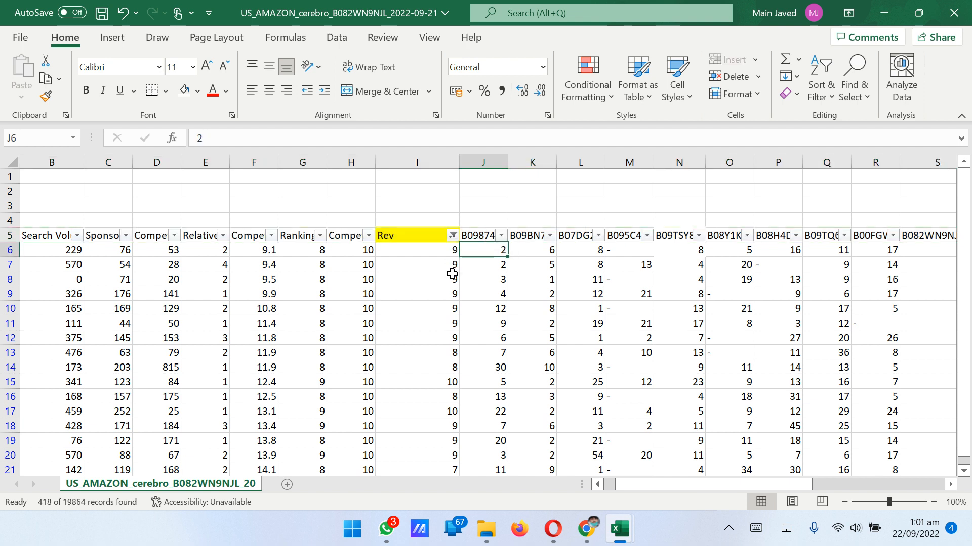
left_click(454, 236)
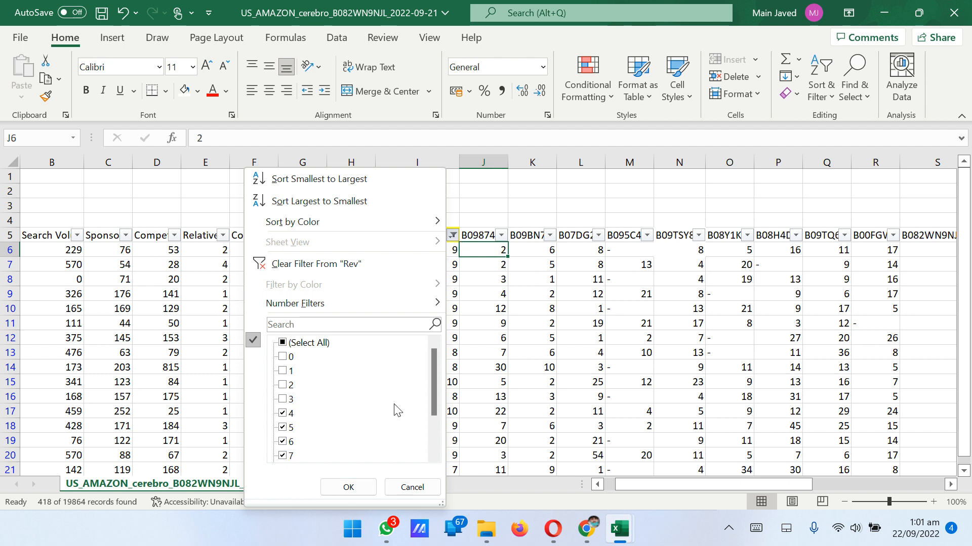
scroll(389, 412, "down", 1)
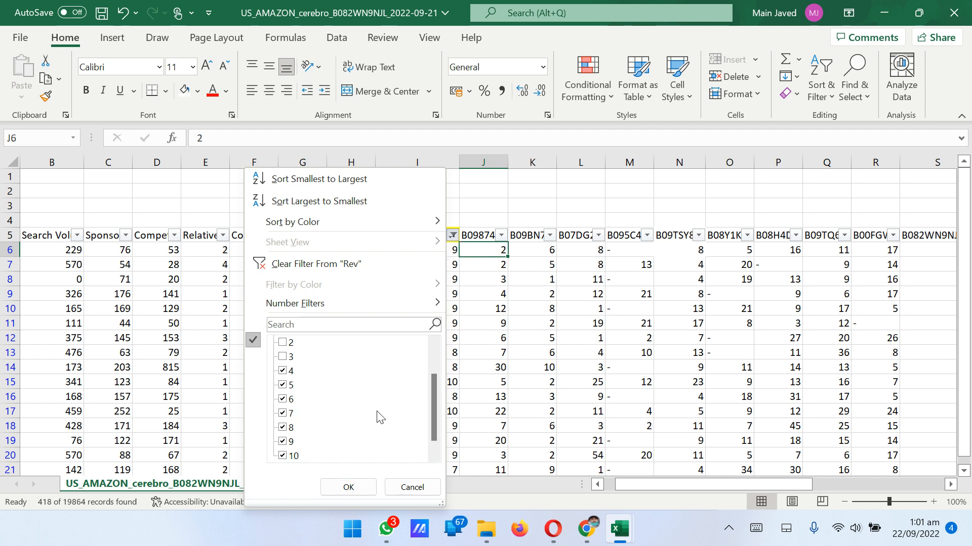
left_click(497, 332)
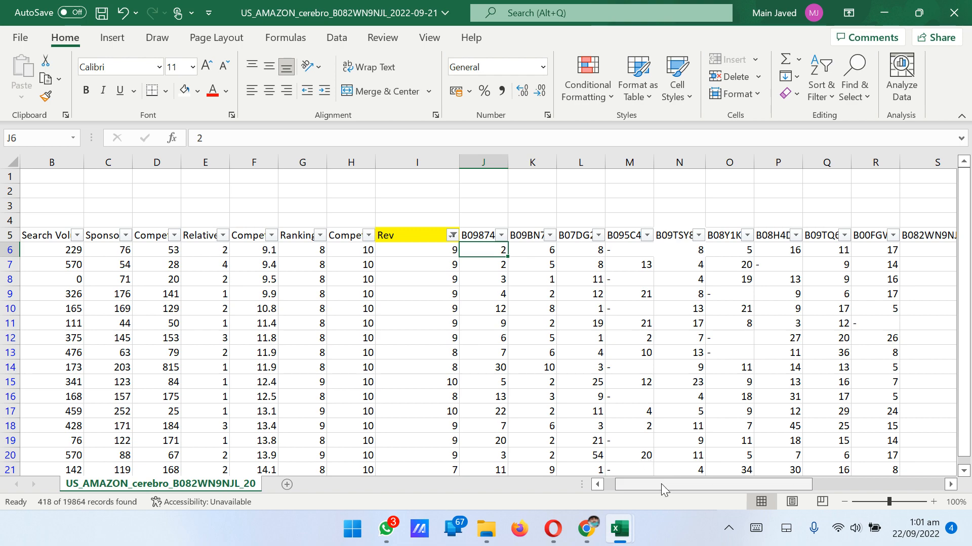
Review the filtered keywords down to the last row and check the "eye mask for migraines" row and its Rev formula
left_click_drag(661, 487, 644, 486)
scroll(603, 365, "down", 20)
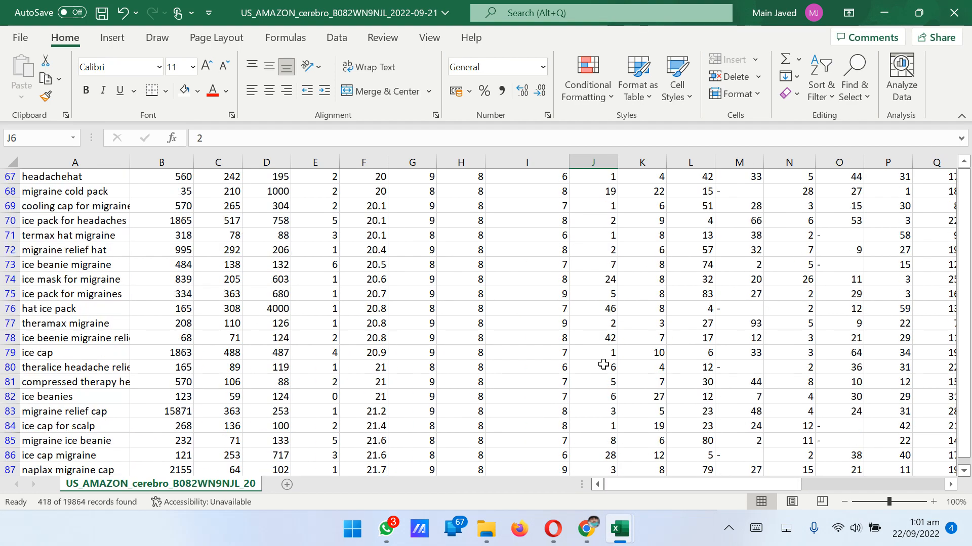
scroll(603, 364, "down", 20)
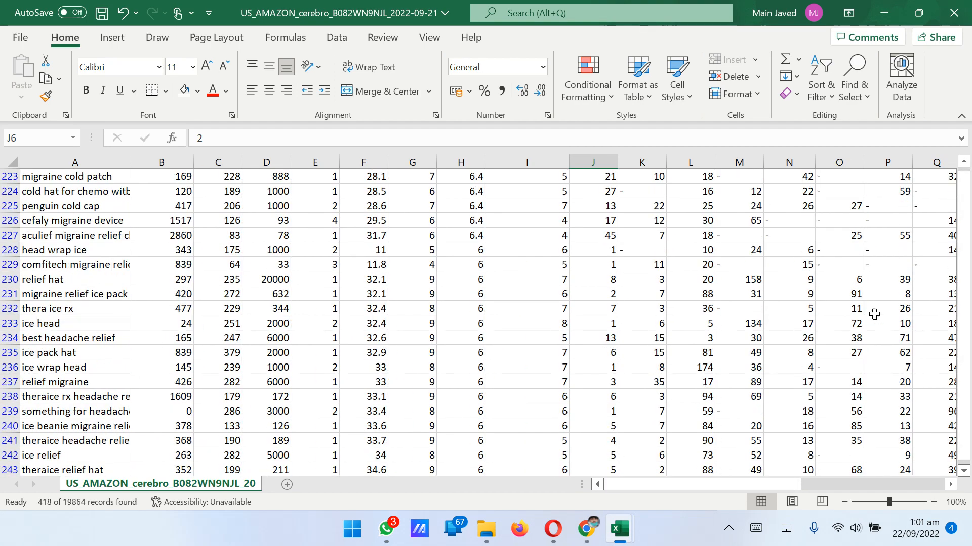
left_click_drag(966, 268, 968, 305)
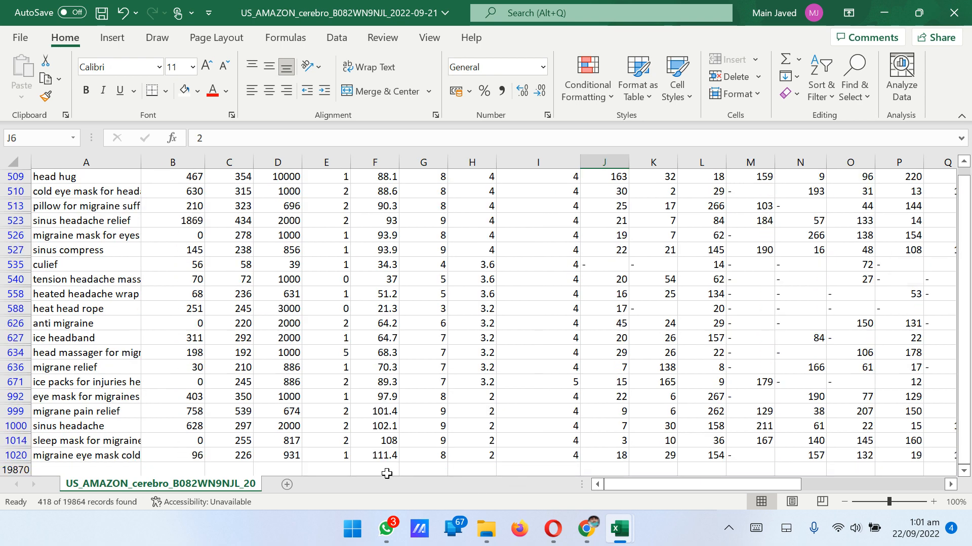
left_click(98, 427)
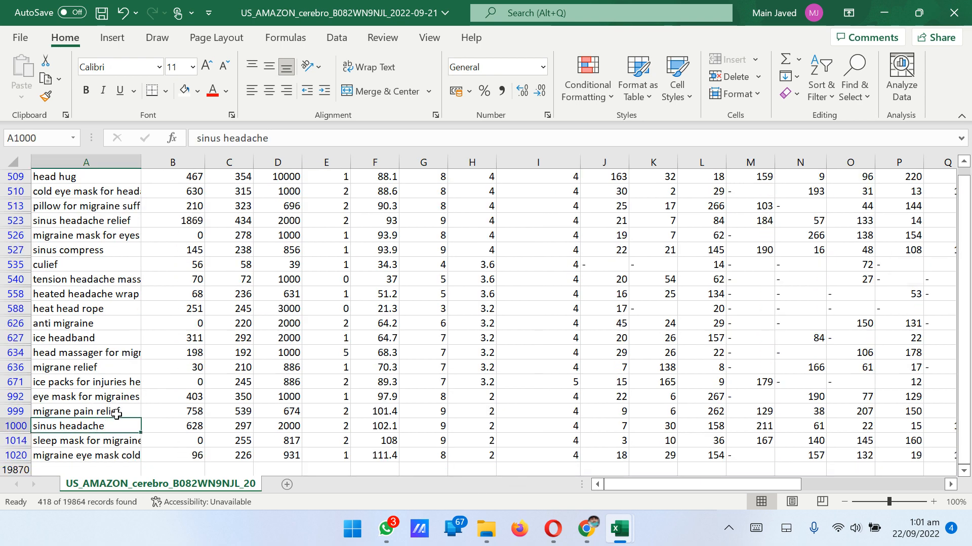
left_click(117, 397)
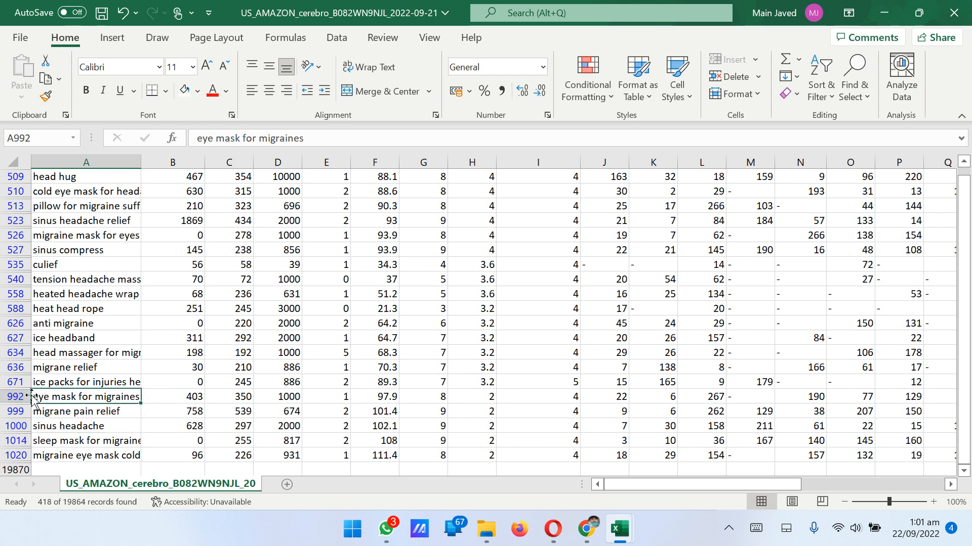
left_click(15, 396)
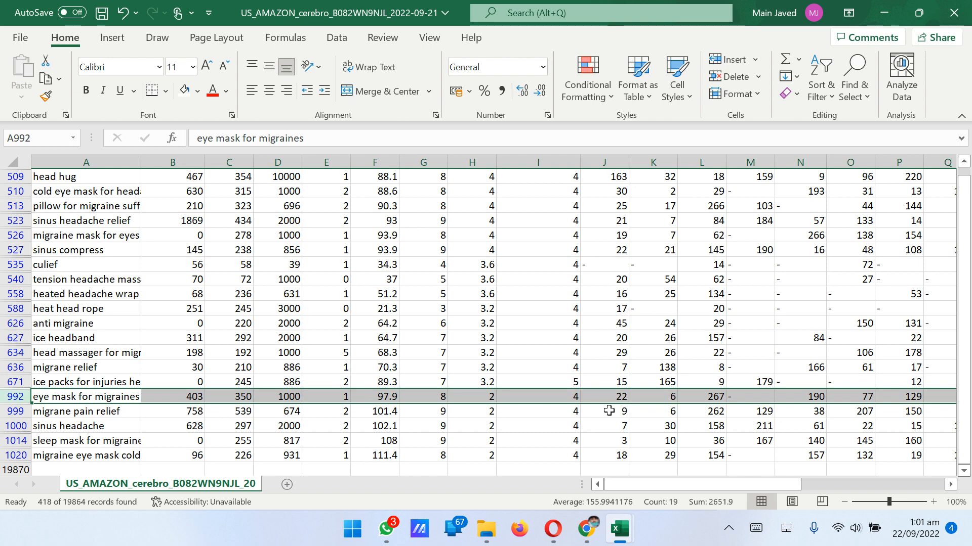
left_click(571, 396)
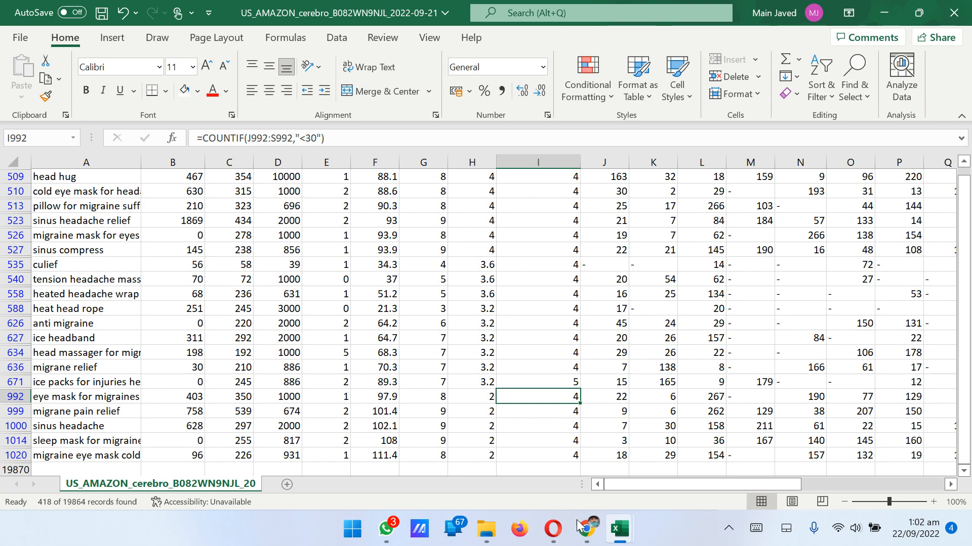
Switch to Opera and examine the Amazon search results from the first listings down to the related searches and brands
mouse_move(575, 545)
left_click(553, 529)
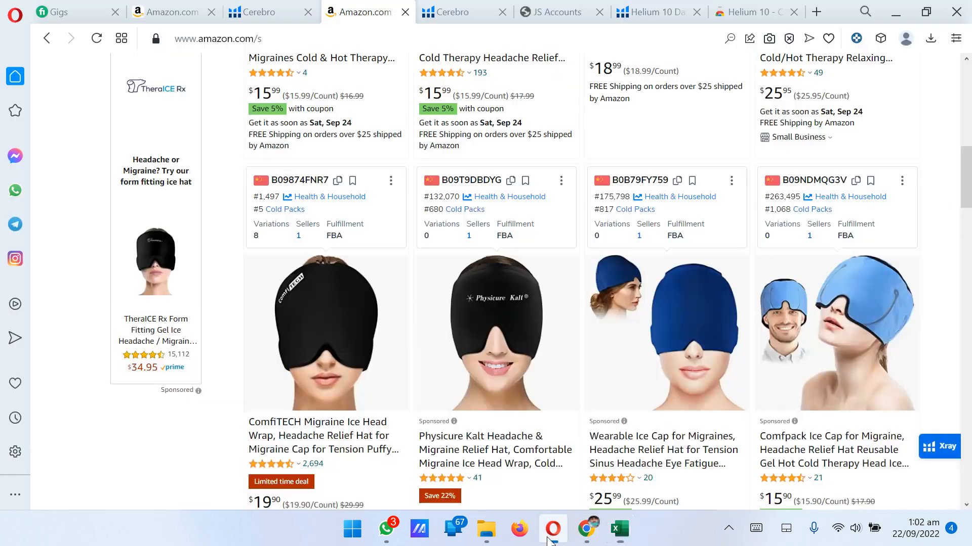
scroll(506, 314, "up", 5)
scroll(484, 305, "down", 5)
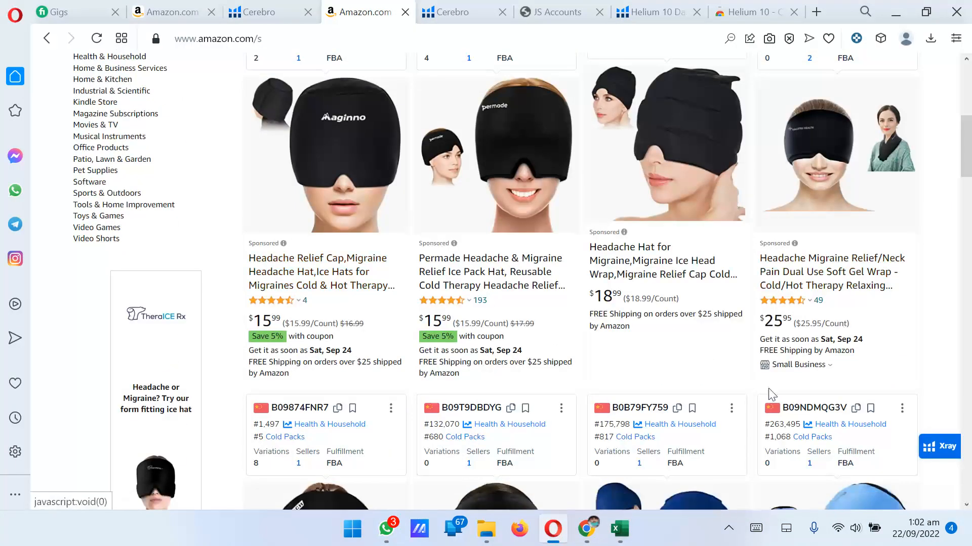
scroll(607, 380, "down", 5)
scroll(607, 380, "down", 5)
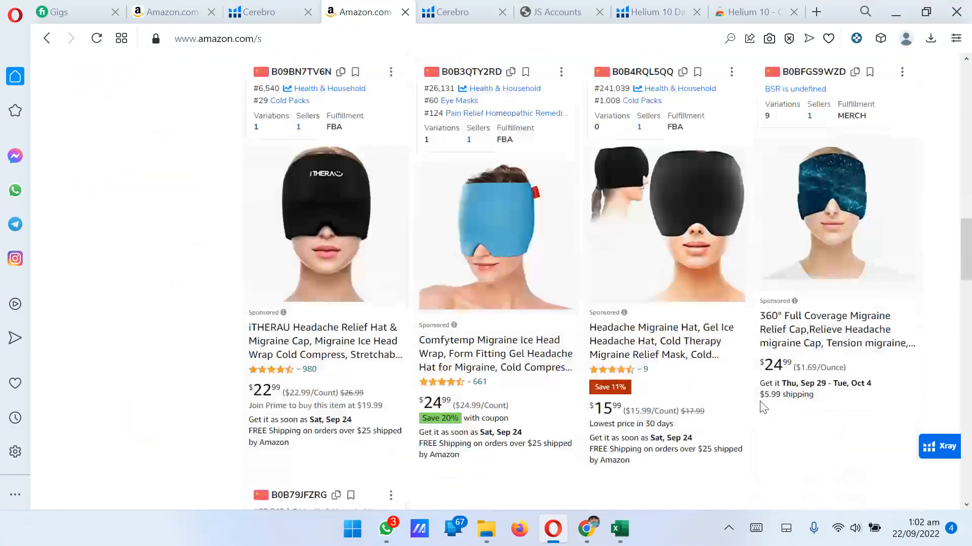
scroll(826, 432, "down", 10)
scroll(827, 432, "down", 5)
scroll(825, 430, "up", 15)
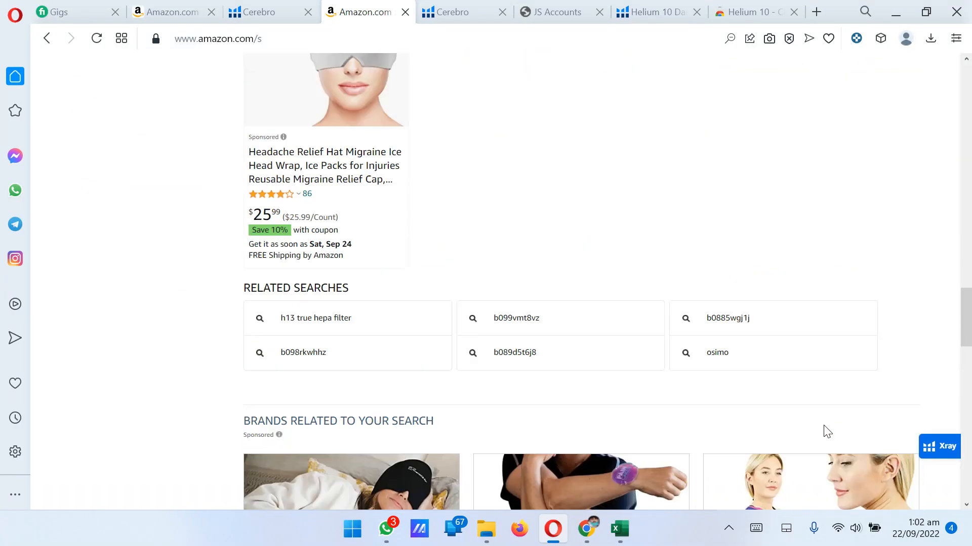
scroll(825, 433, "down", 10)
scroll(825, 433, "up", 9)
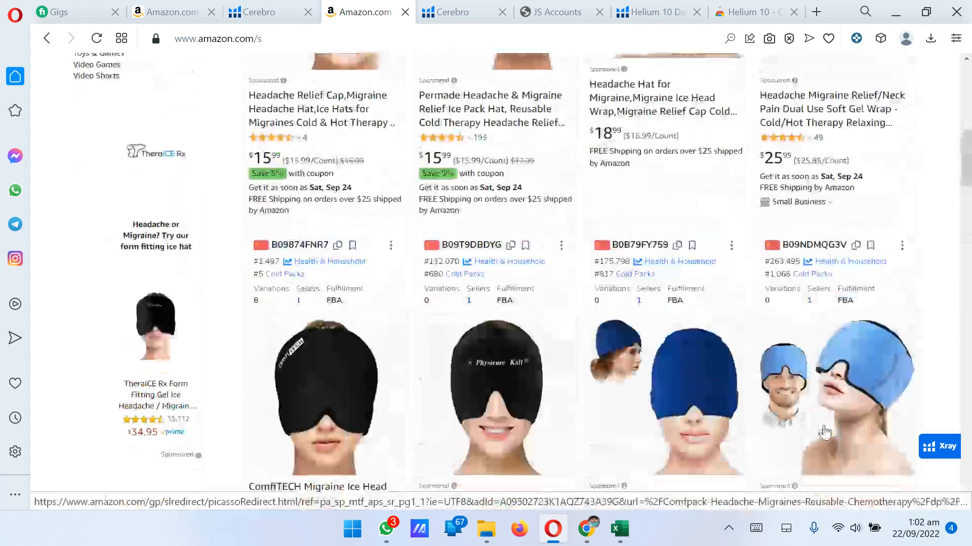
scroll(825, 433, "down", 3)
scroll(826, 433, "up", 9)
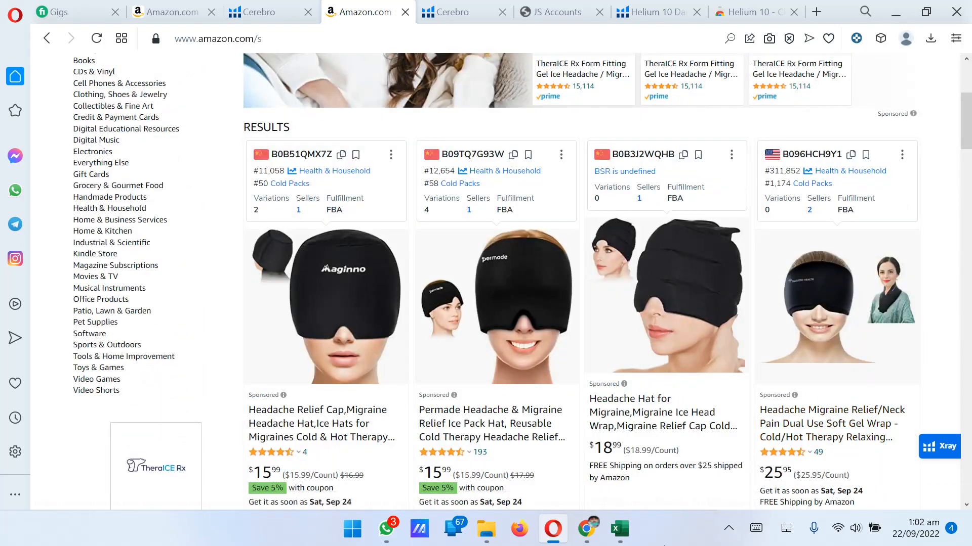
Return to the Cerebro workbook in Excel and go back to the header row of the filtered keyword list
mouse_move(626, 536)
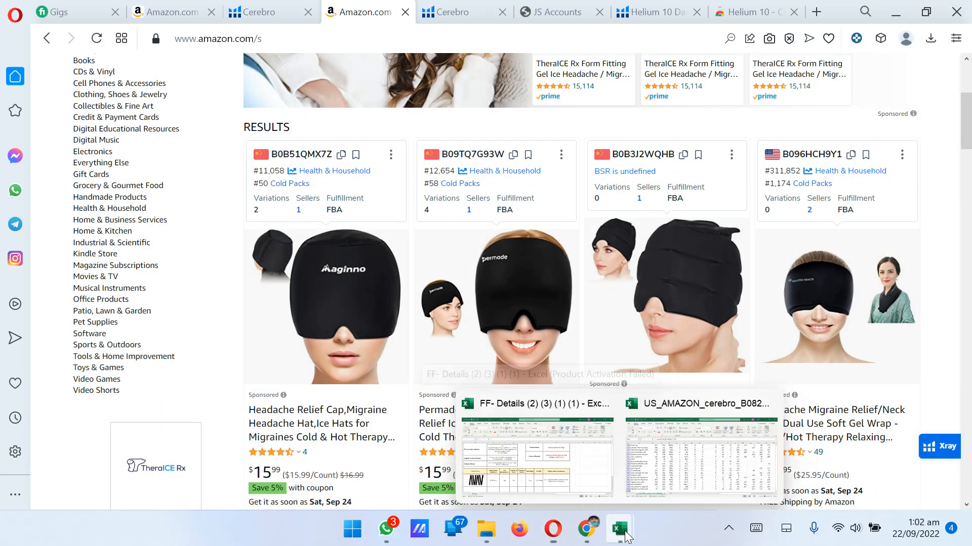
left_click(669, 474)
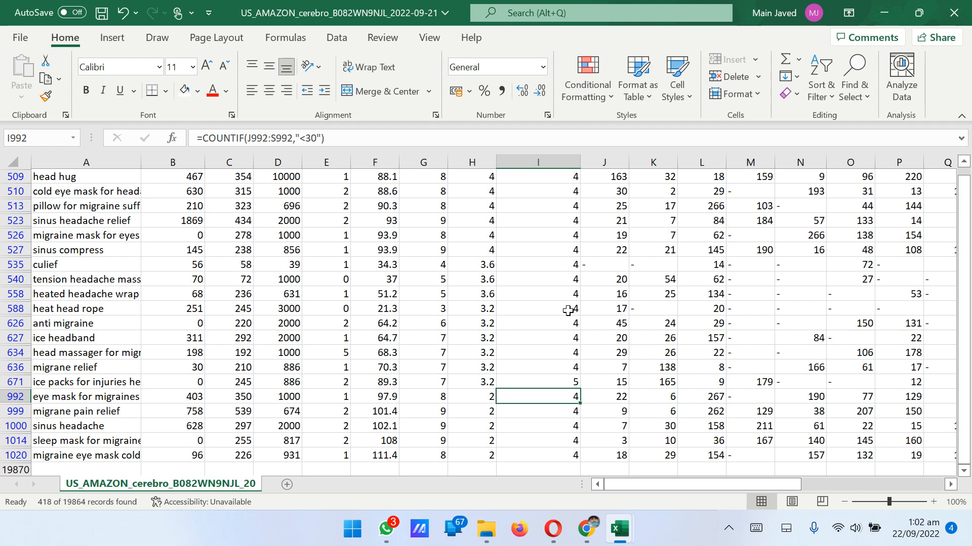
scroll(568, 310, "up", 15)
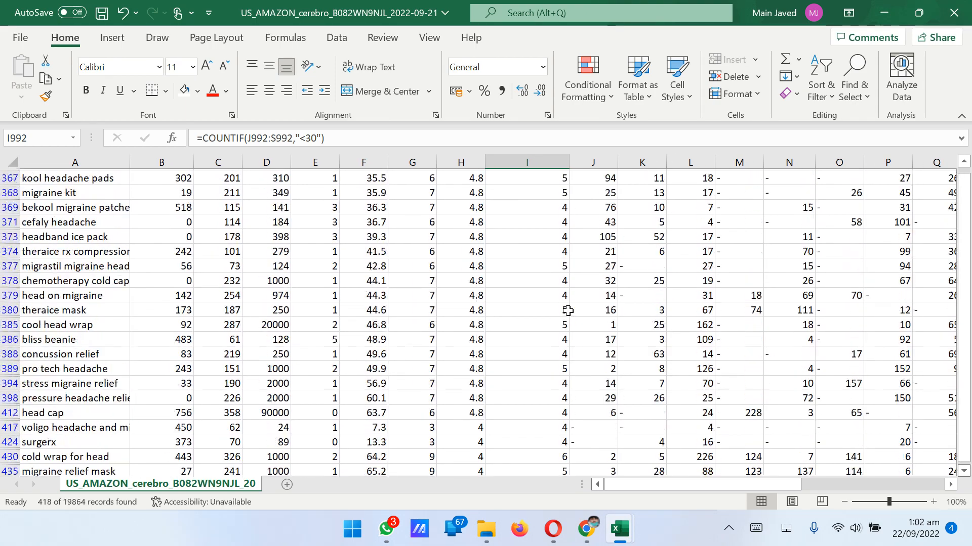
scroll(567, 310, "up", 15)
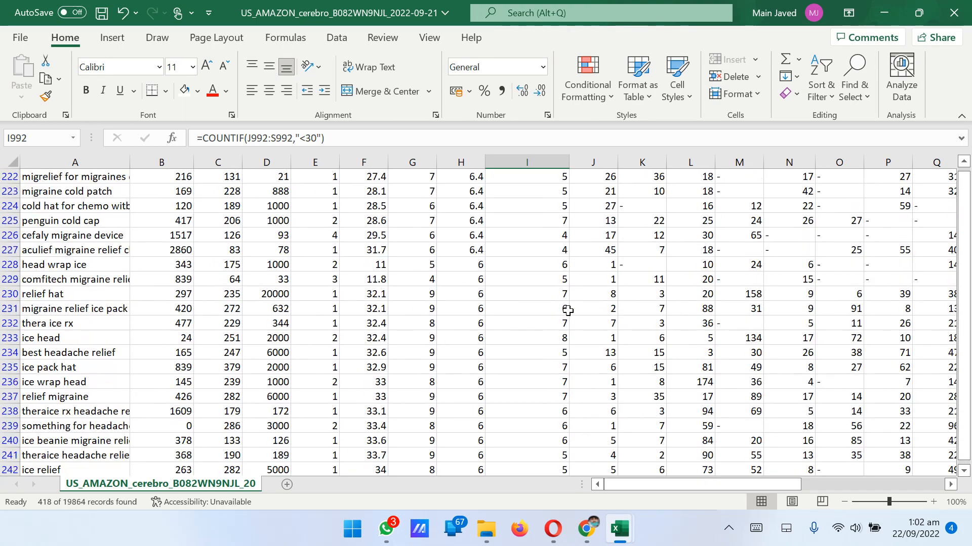
left_click_drag(964, 191, 964, 172)
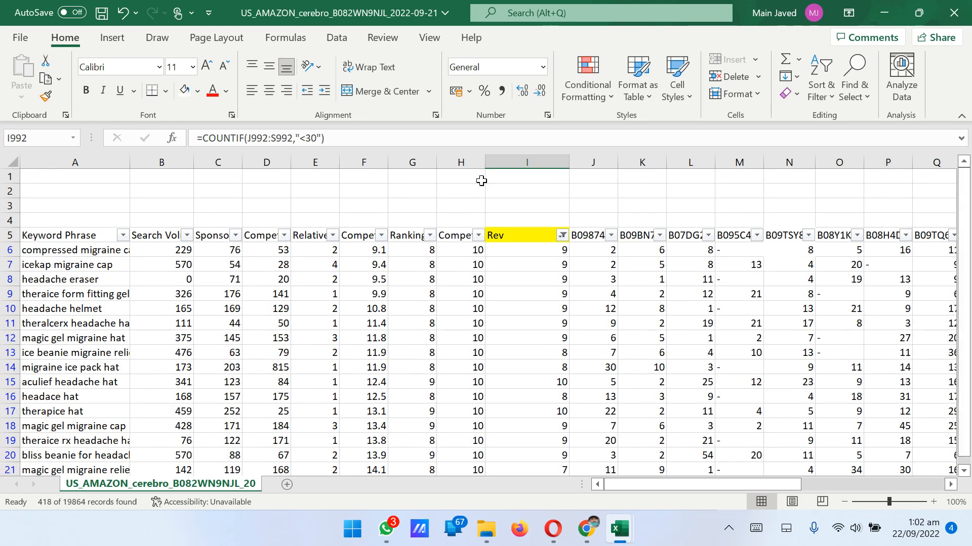
Check the Rev column's summary count, and filter the Search Volume column to values greater than 300
left_click(536, 162)
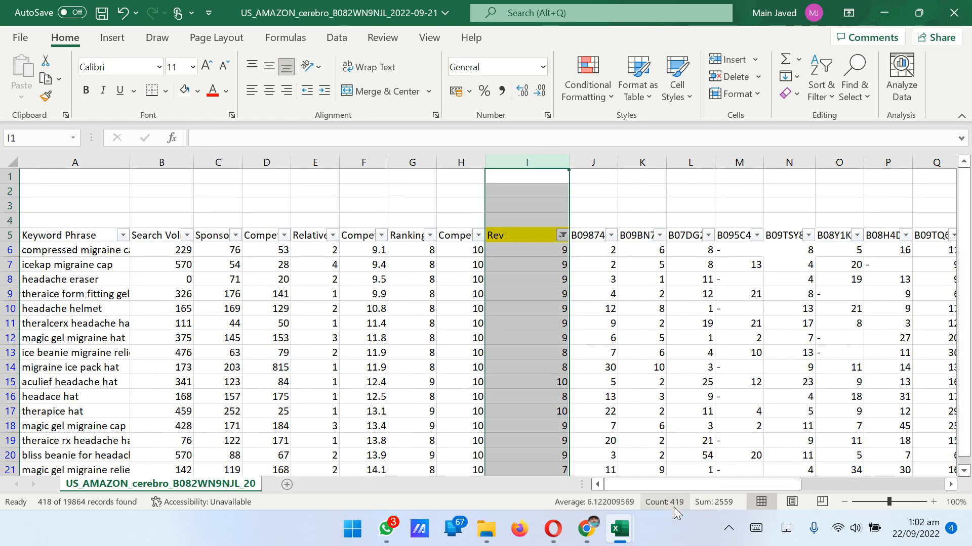
scroll(569, 311, "down", 2)
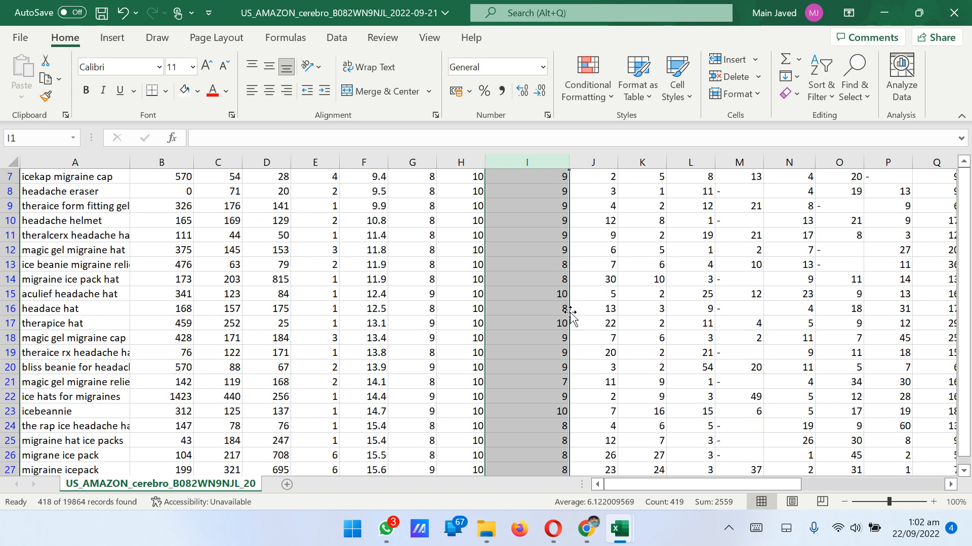
scroll(569, 311, "up", 2)
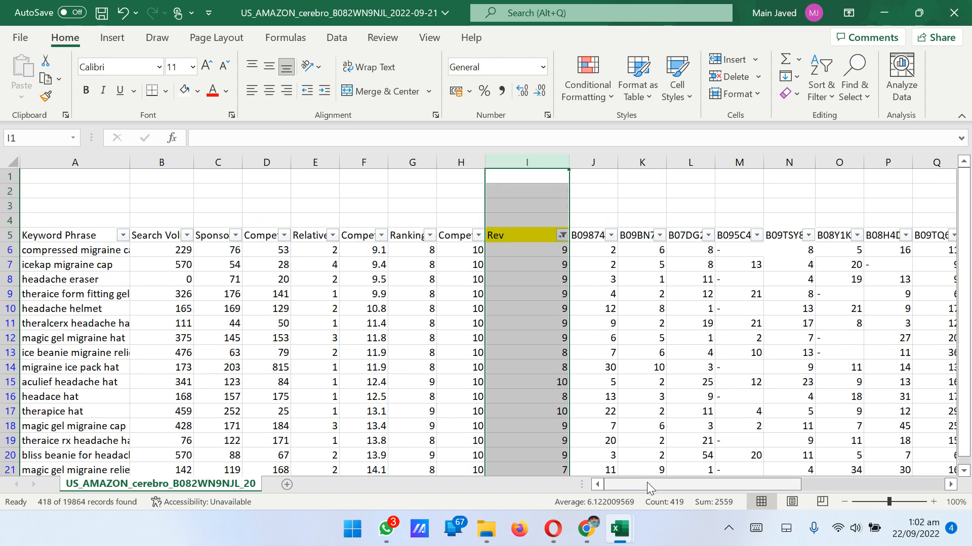
left_click(187, 236)
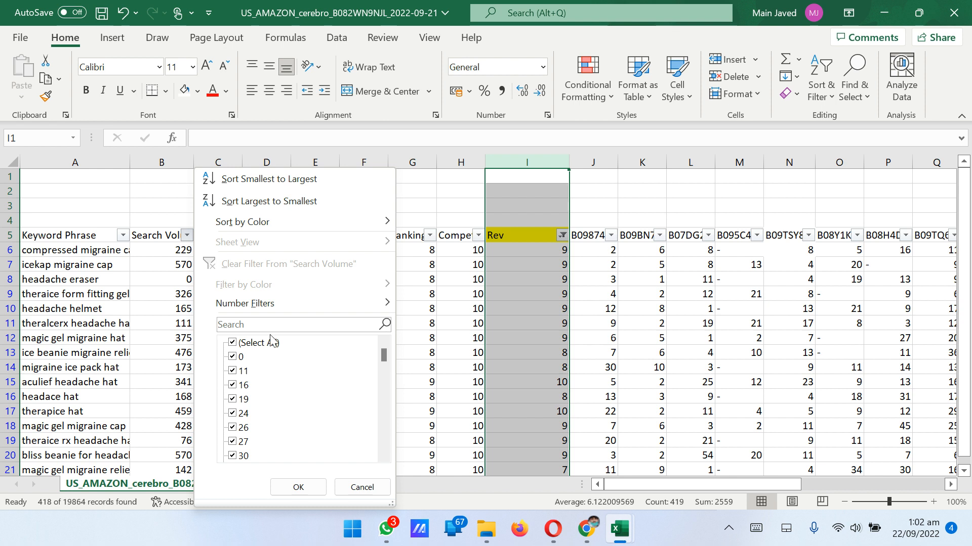
mouse_move(306, 308)
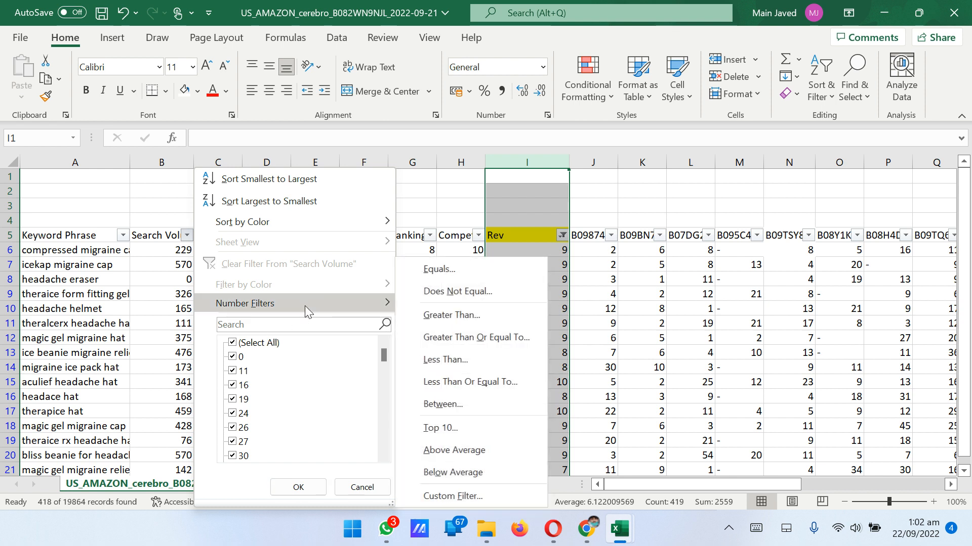
left_click(451, 316)
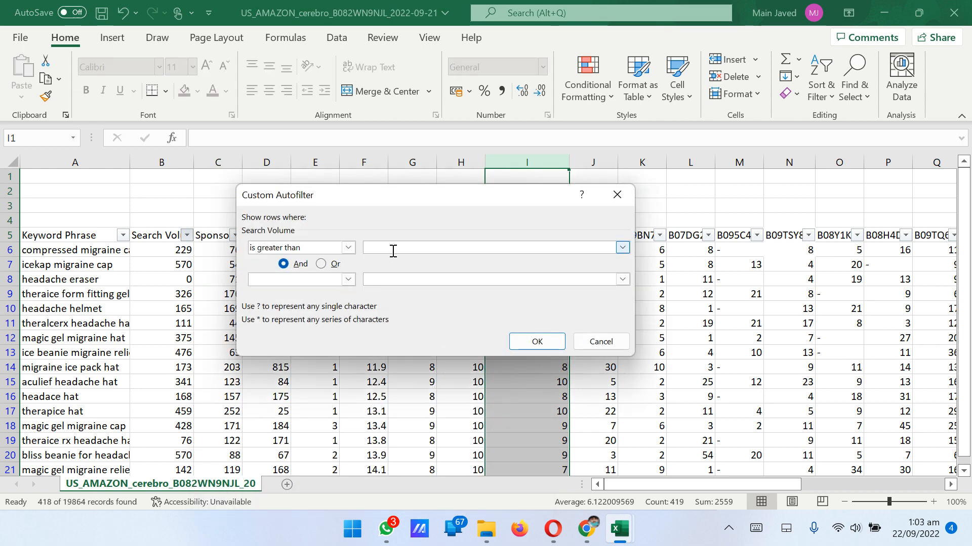
type("300")
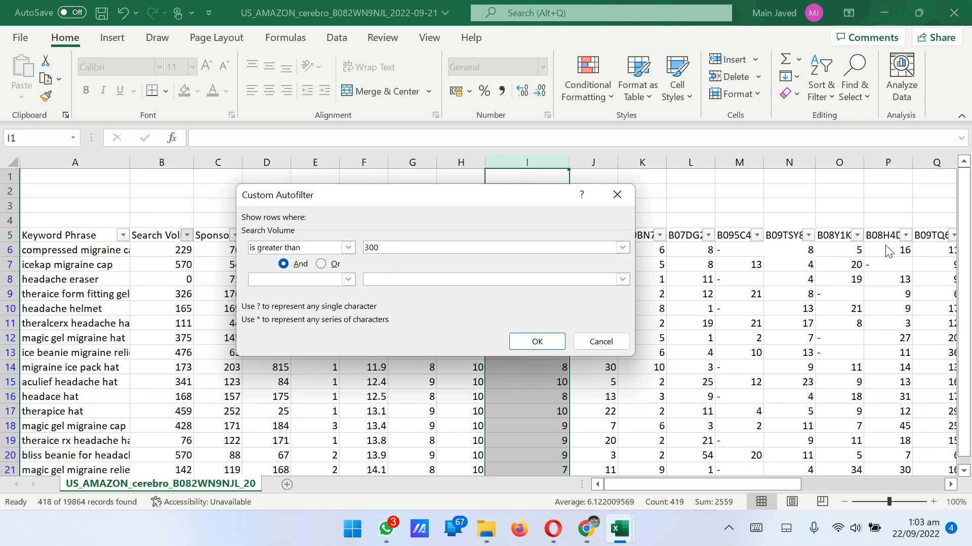
left_click(537, 344)
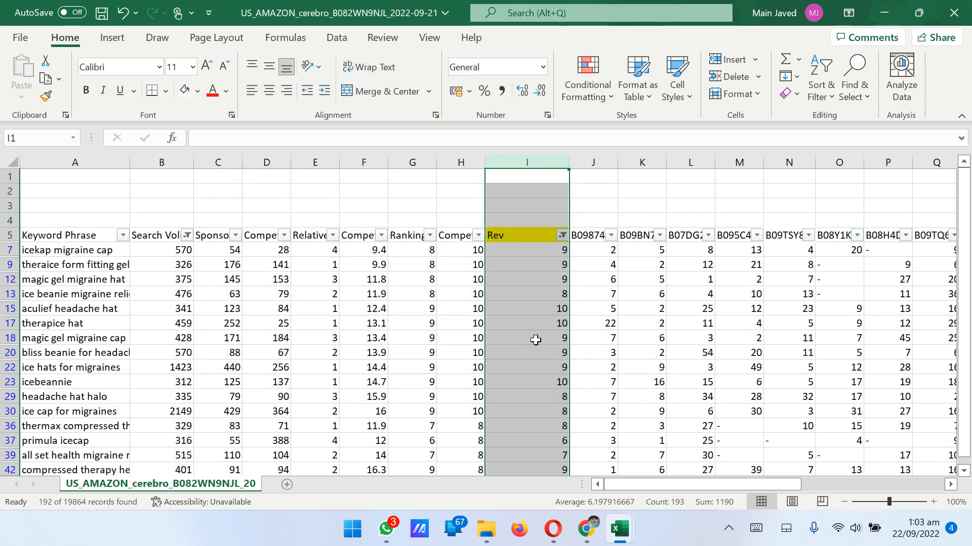
Select the Search Volume column and look over the search volumes of the filtered keywords
left_click(253, 310)
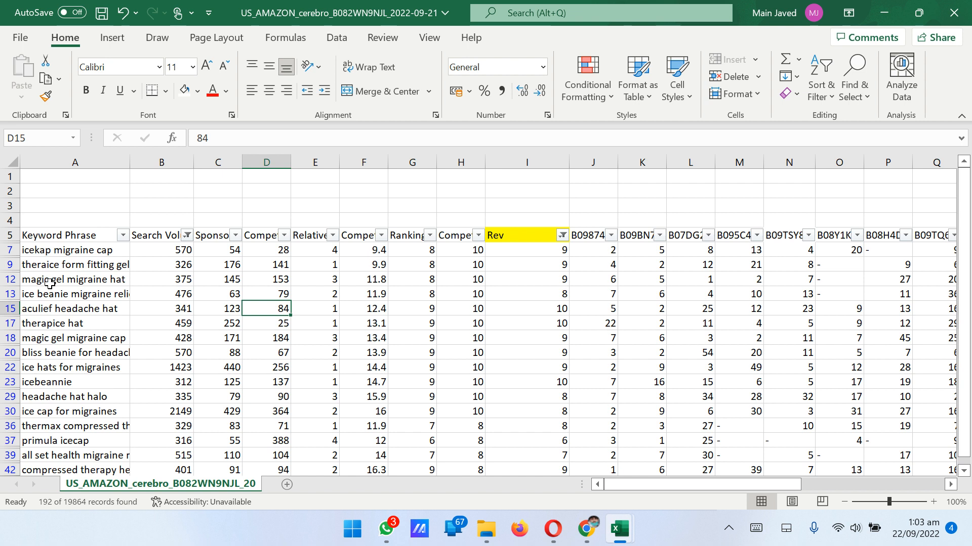
left_click(161, 161)
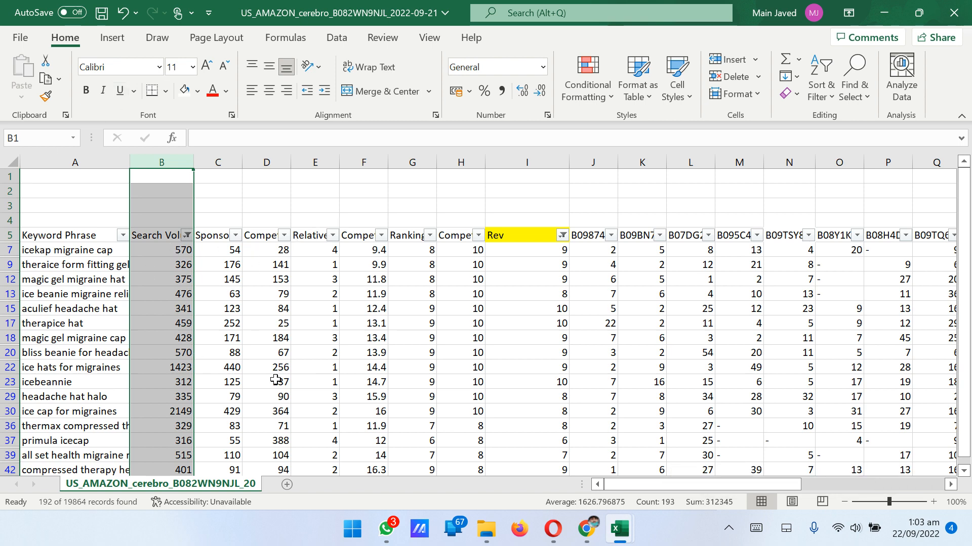
scroll(145, 280, "down", 2)
scroll(144, 278, "up", 2)
left_click(599, 221)
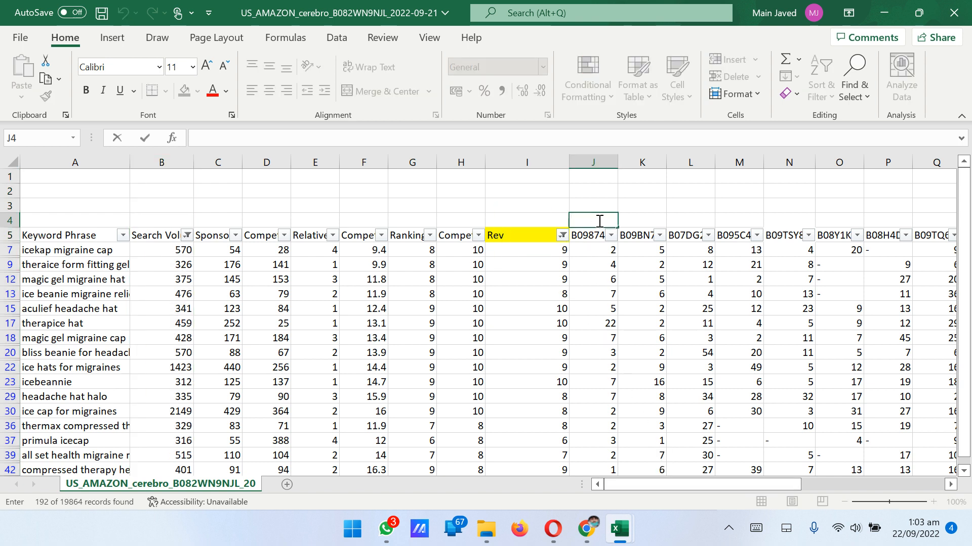
type("COU")
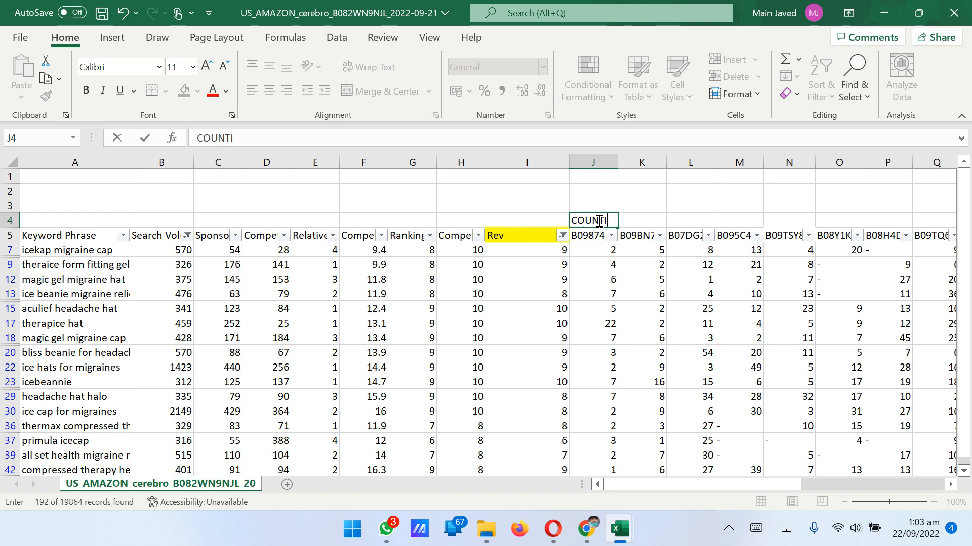
type("NT")
key("BackSpace")
key("BackSpace")
key("BackSpace")
key("BackSpace")
key("BackSpace")
Enter =COUNTIF(J7:J1000,"<30") in cell J4, above the first competitor's ranking column
type("=CO")
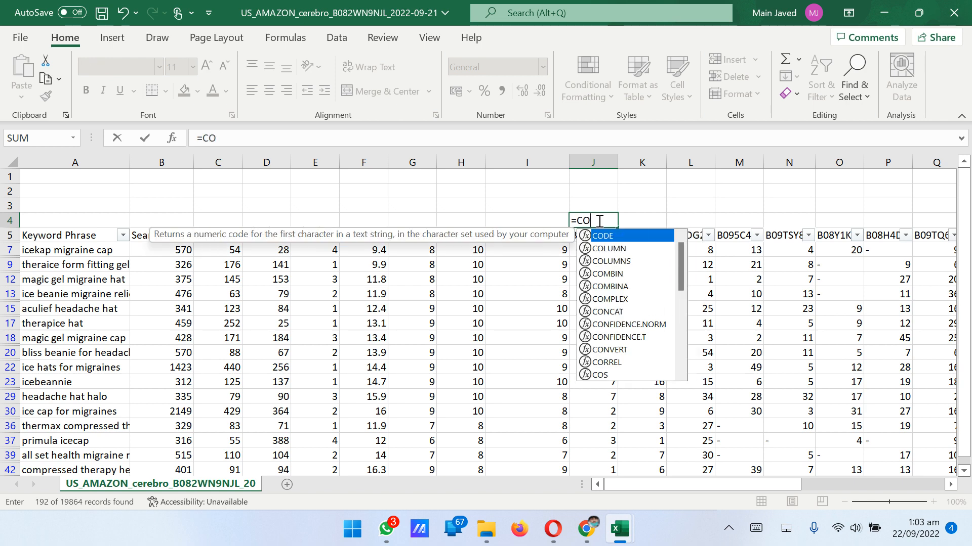
type("UNTI")
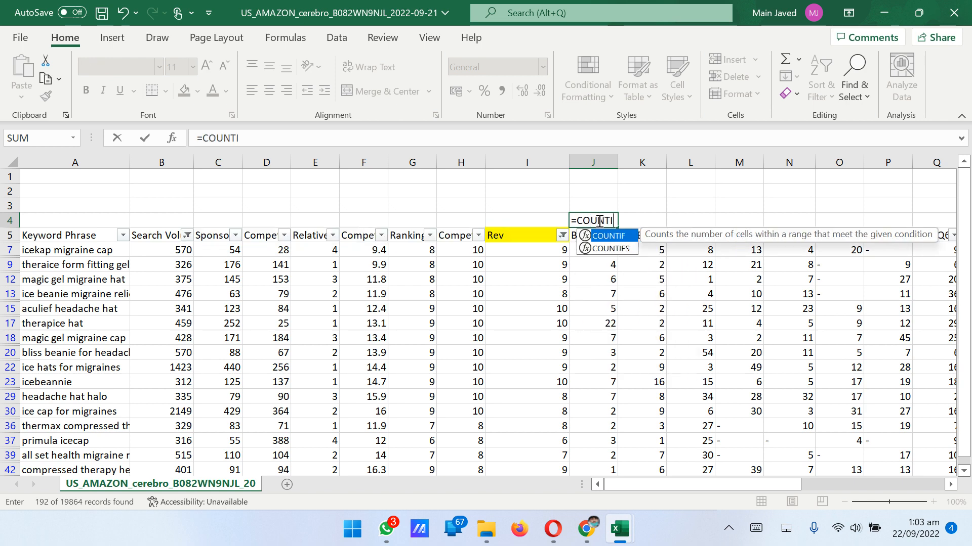
type("F(")
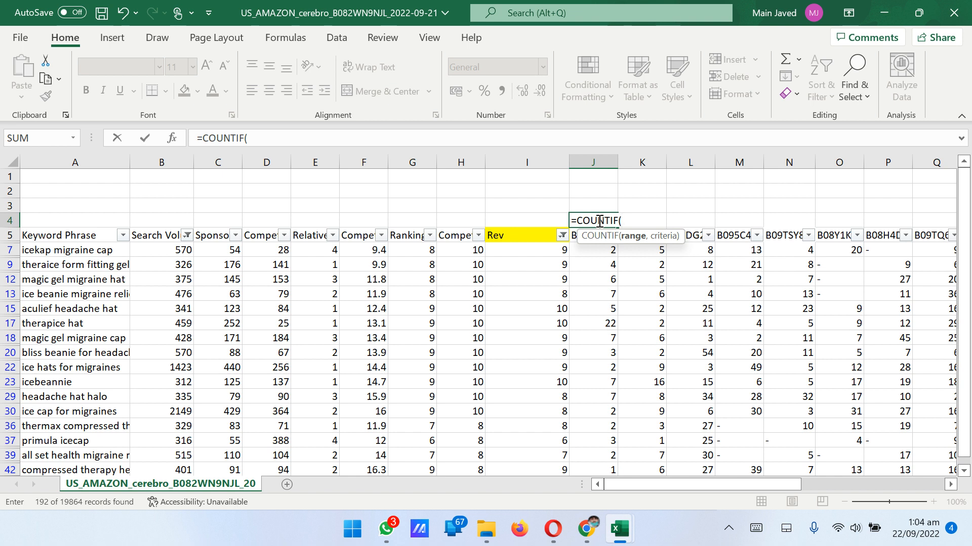
left_click(605, 251)
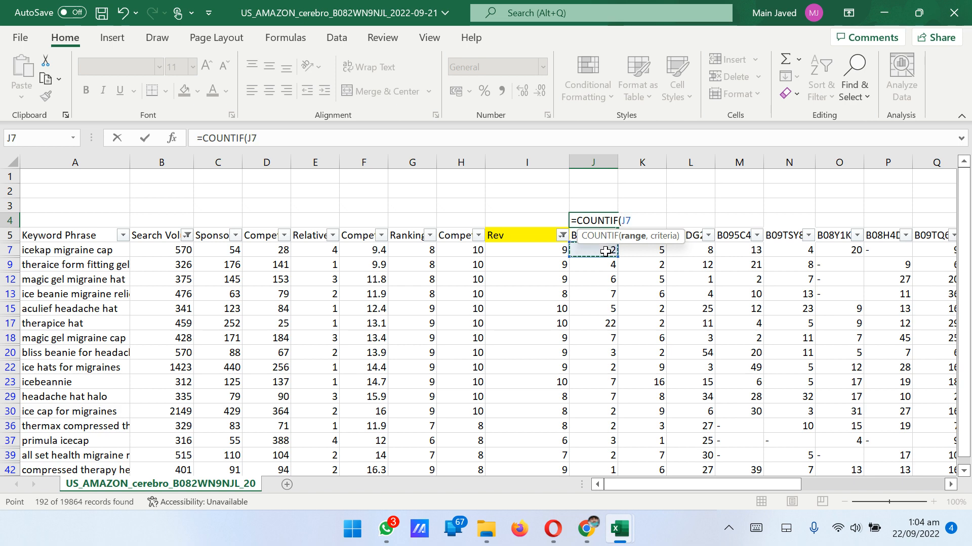
key("ctrl+shift+Down")
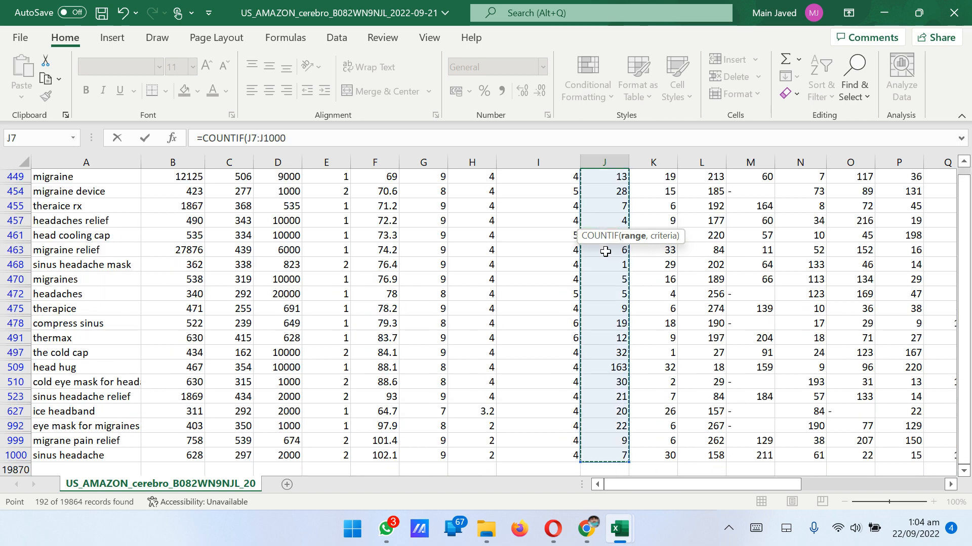
scroll(606, 251, "up", 18)
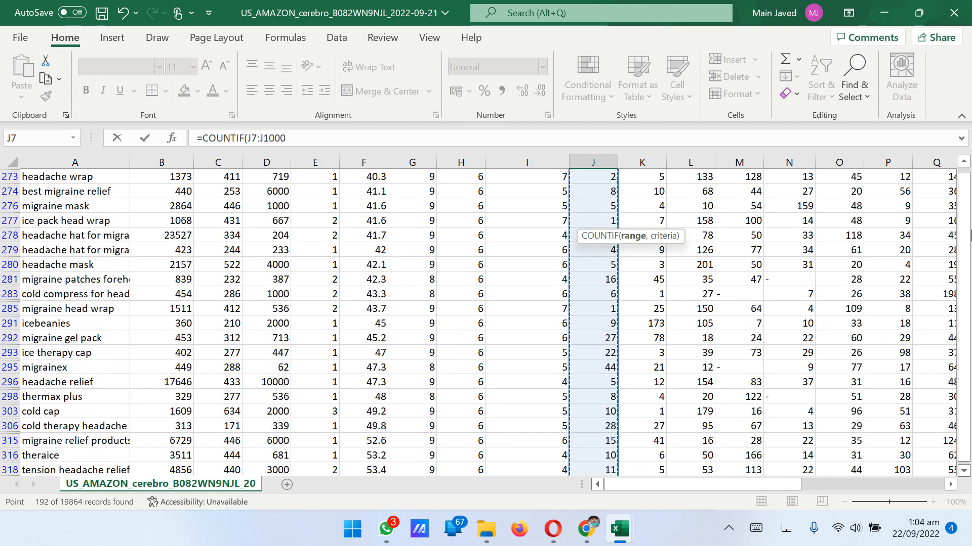
left_click_drag(969, 236, 967, 172)
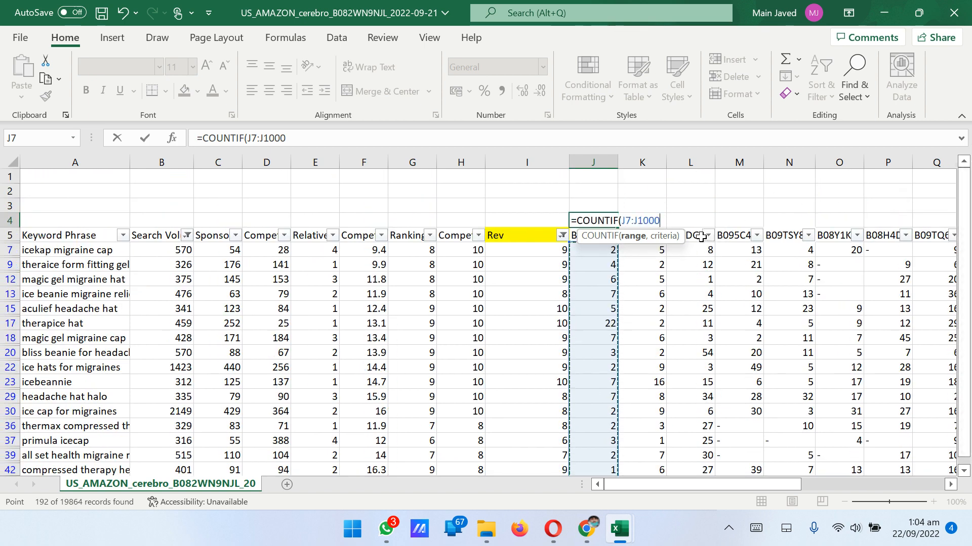
type(",\"<30")
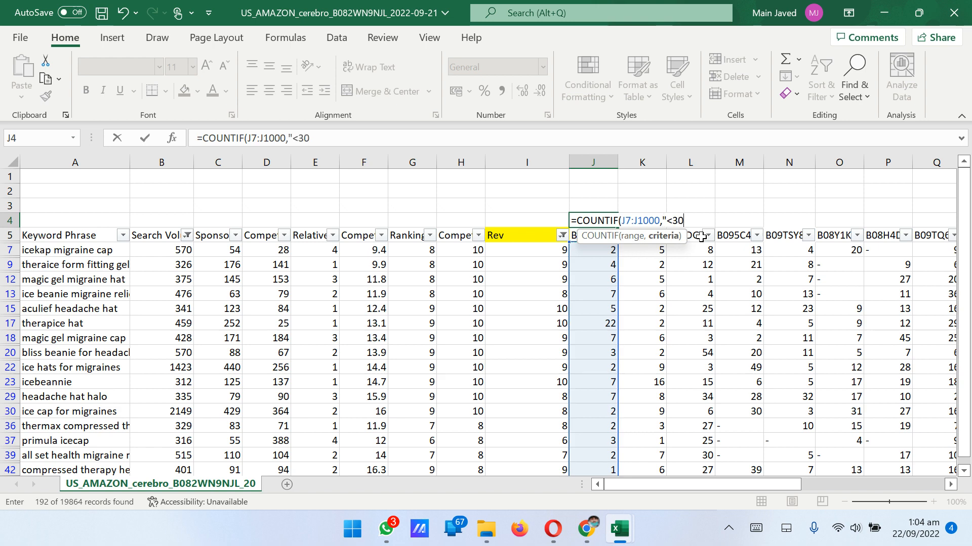
type("\"")
key("Return")
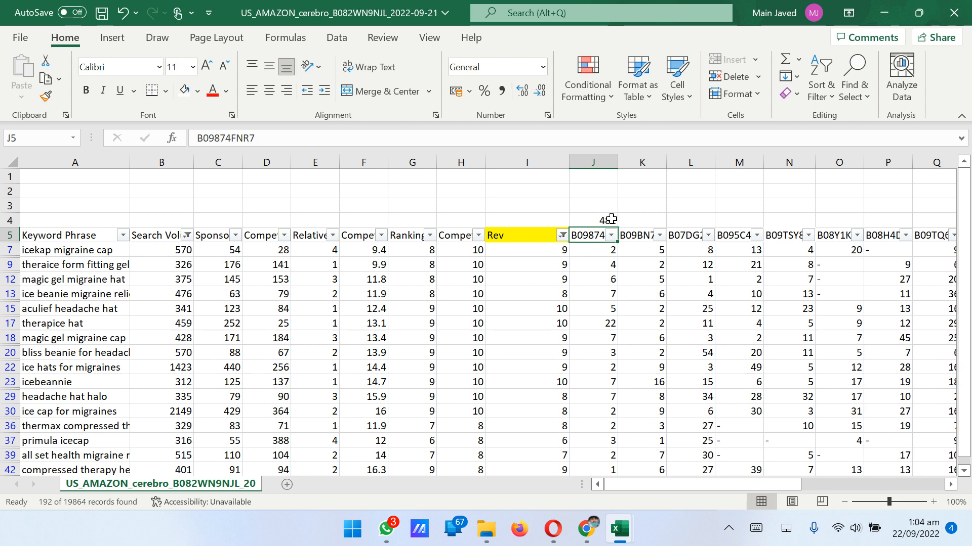
Clear the COUNTIF formula from cell J4
double_click(611, 218)
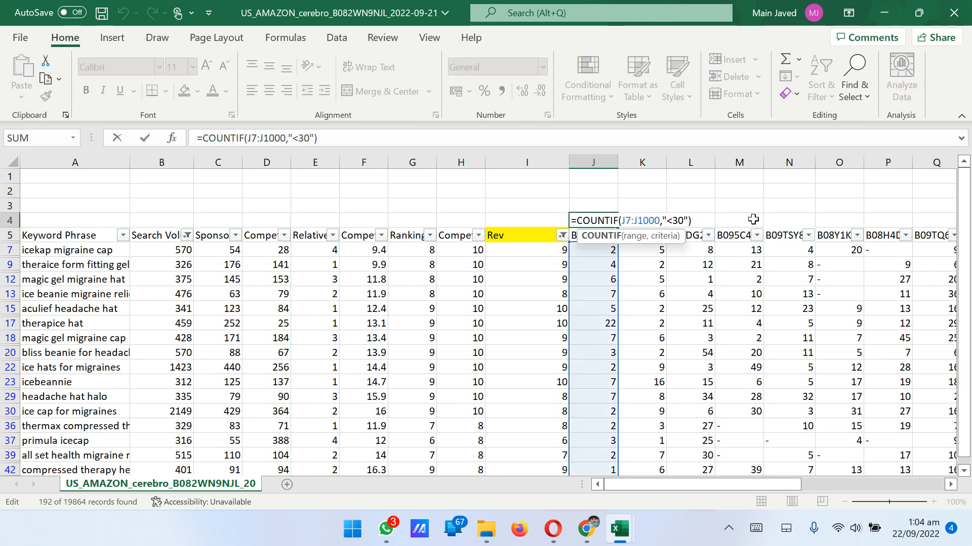
left_click_drag(704, 217, 540, 219)
key("BackSpace")
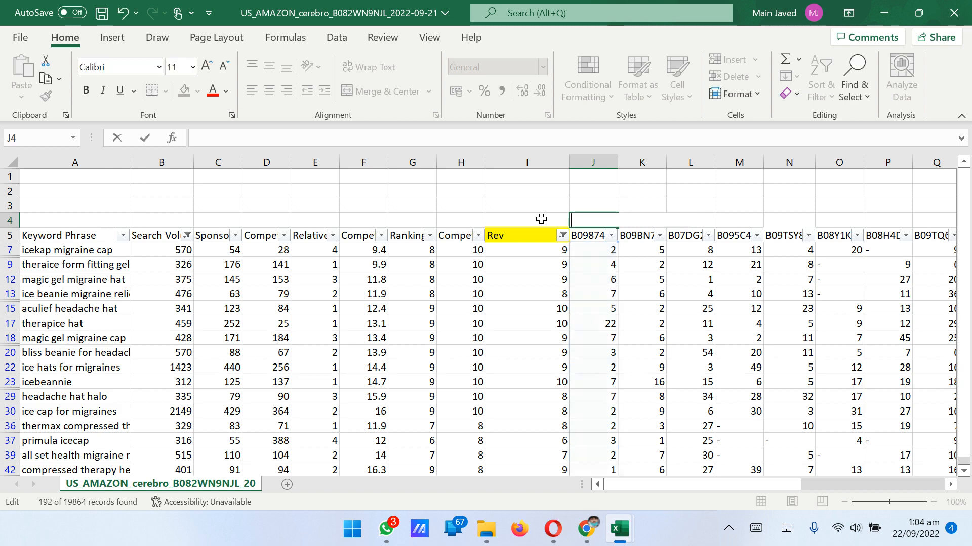
left_click(541, 218)
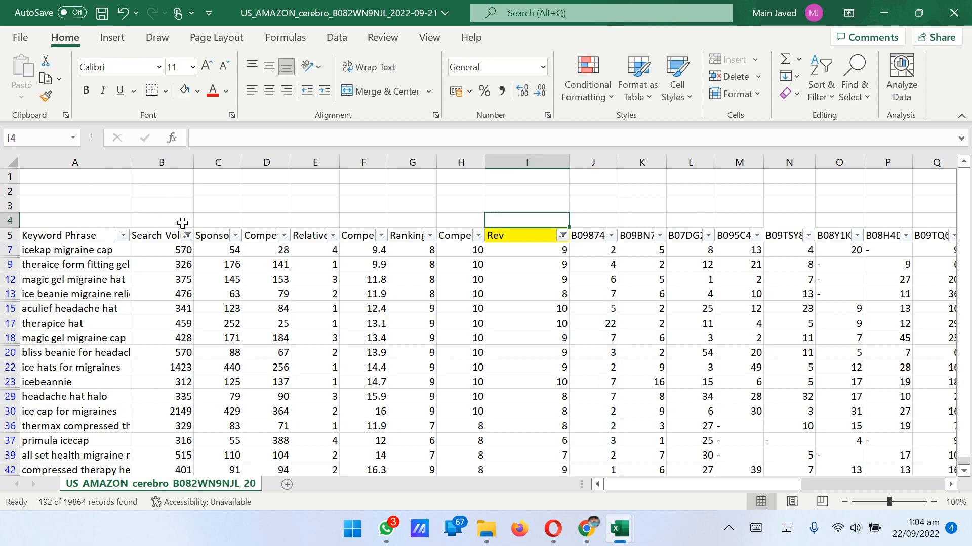
Copy the entire filtered keyword sheet and add a new worksheet to the workbook
left_click(14, 162)
key("ctrl+c")
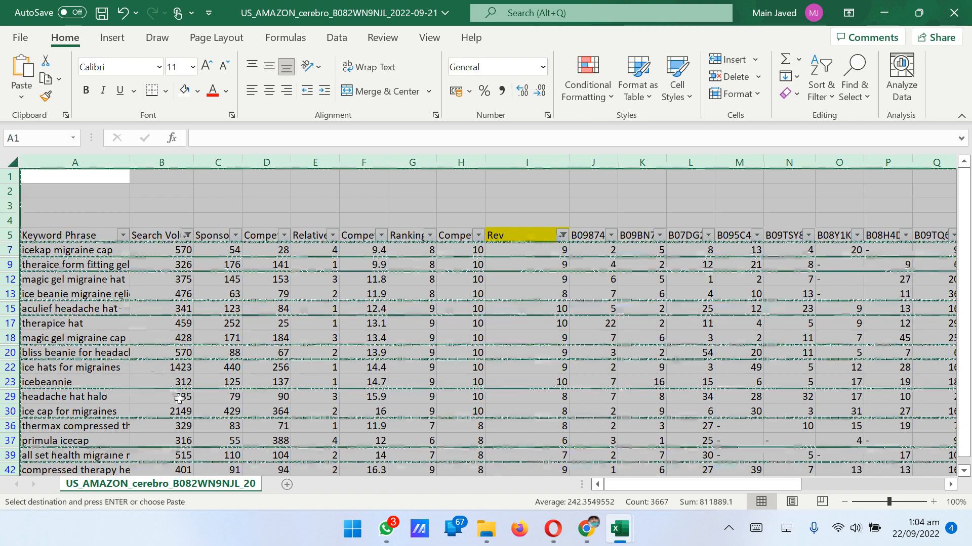
left_click(287, 484)
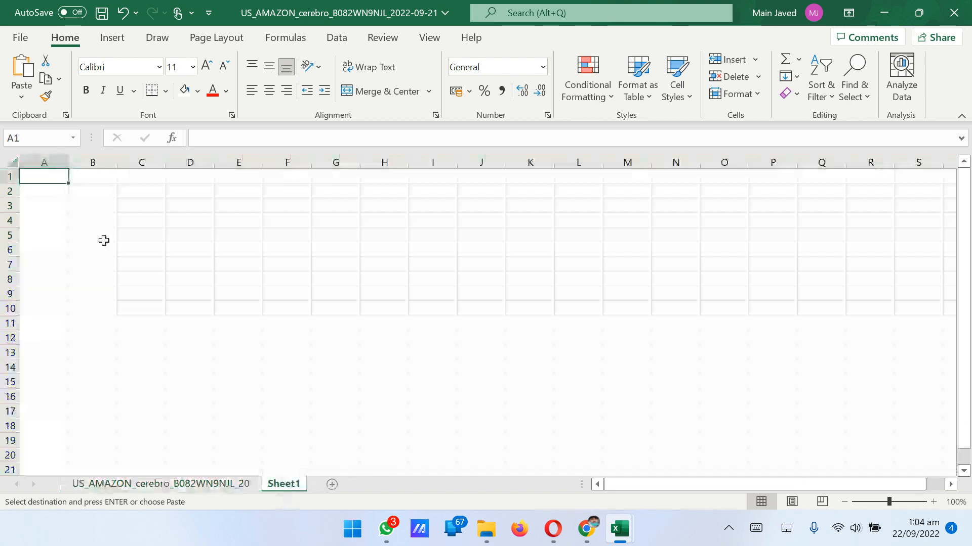
Try a regular paste of the copied keyword data over the whole new sheet, and undo it
left_click(16, 162)
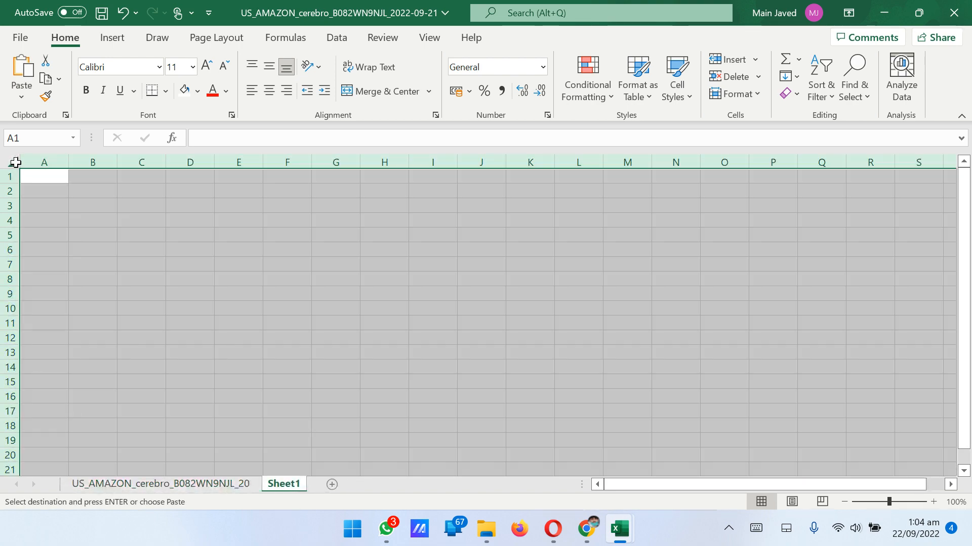
key("ctrl+v")
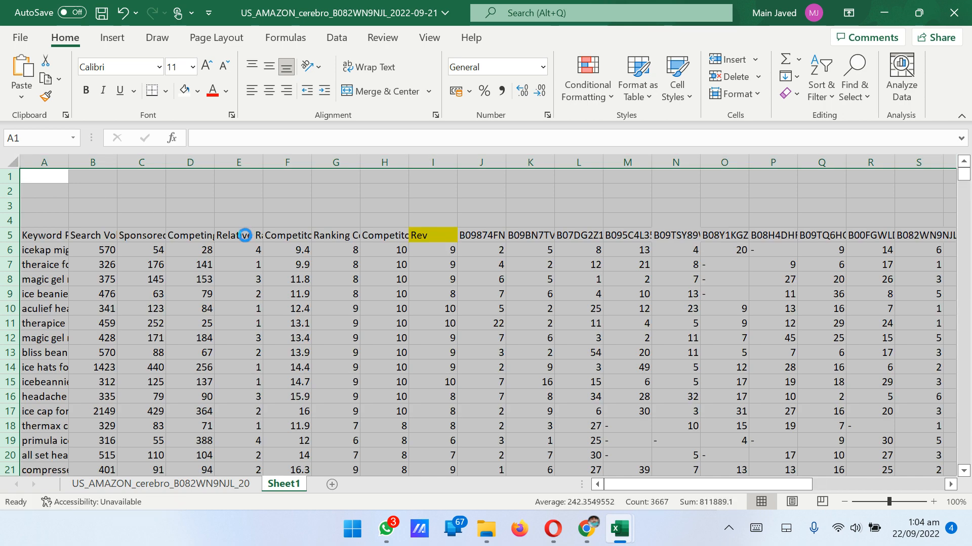
key("ctrl+z")
Paste the copied keyword data into Sheet1 as values only, and check the contents of the Rev column cells
right_click(14, 163)
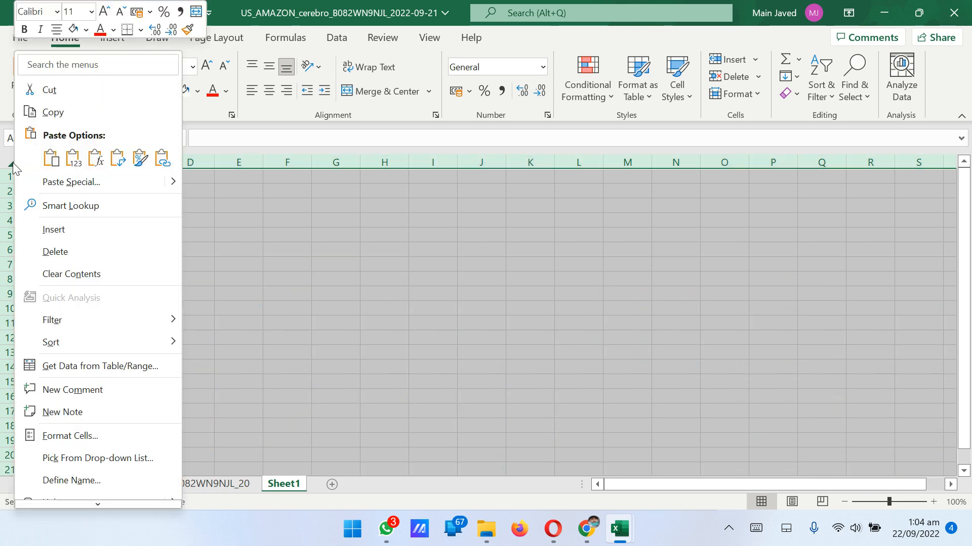
left_click(77, 166)
left_click(195, 264)
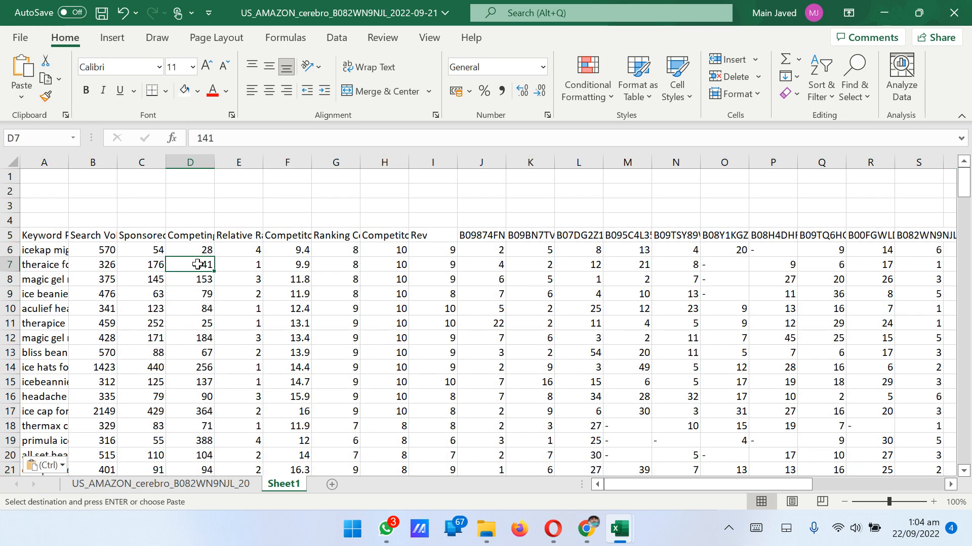
left_click(448, 250)
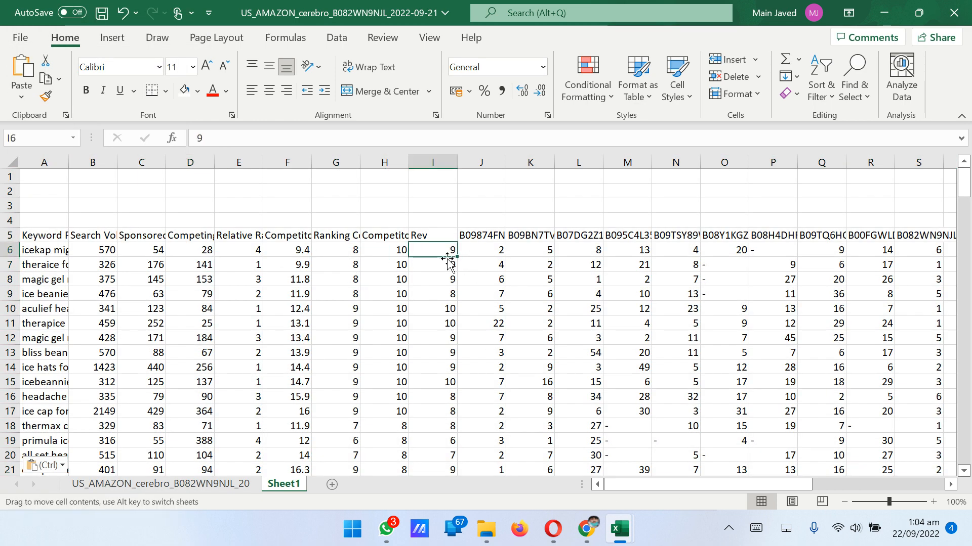
left_click(432, 320)
key("Down")
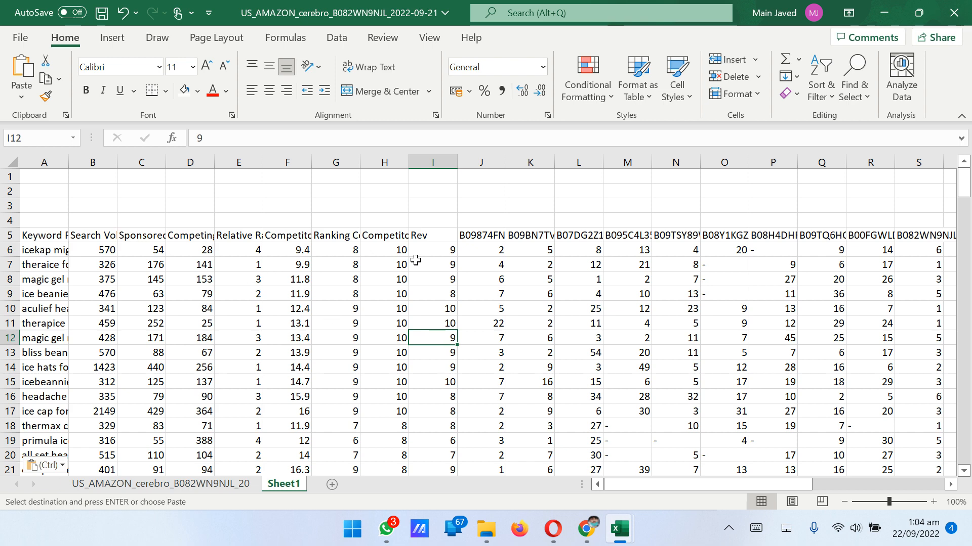
Format header row 5 of Sheet1 with a yellow fill and red text
left_click(11, 234)
left_click(197, 91)
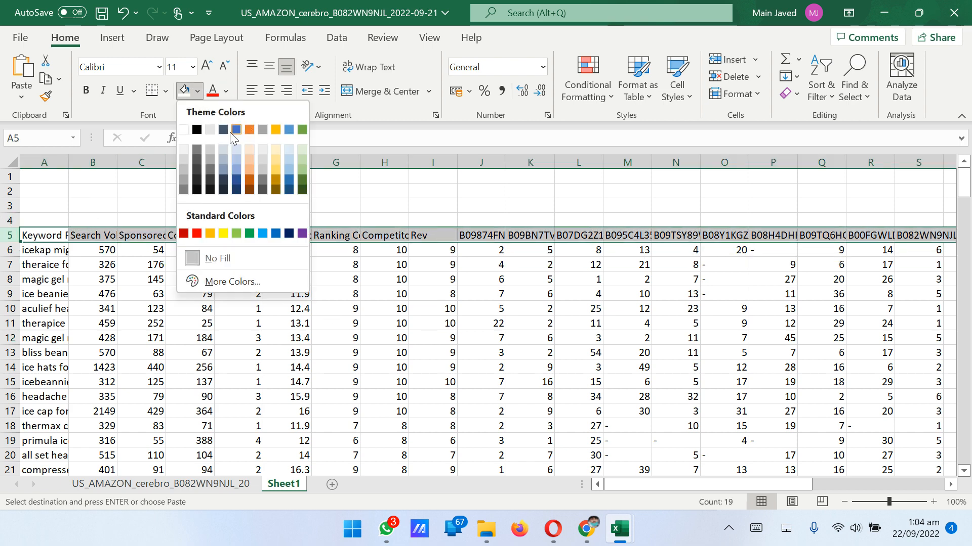
left_click(227, 231)
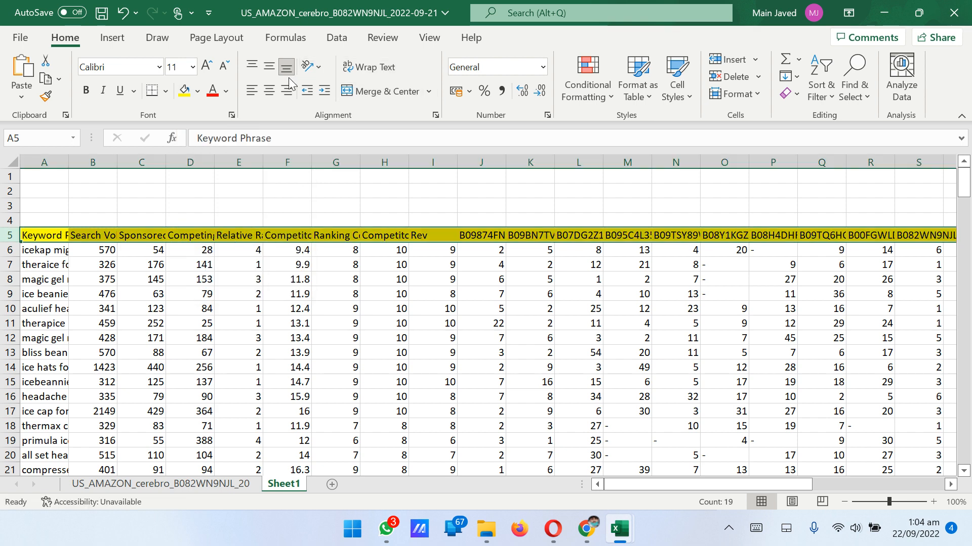
left_click(425, 205)
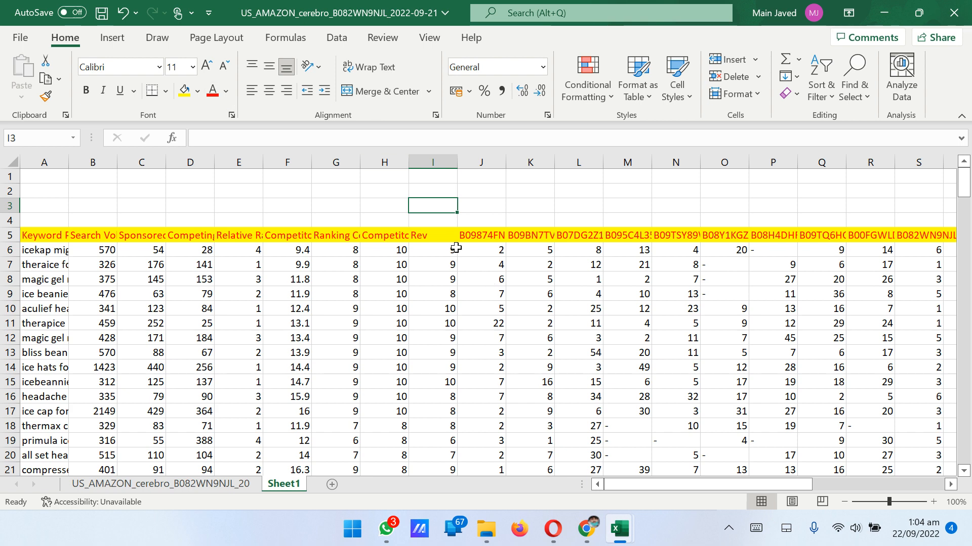
Enter a COUNTIF formula in J4 that counts the values below 30 in J6:J197
double_click(498, 221)
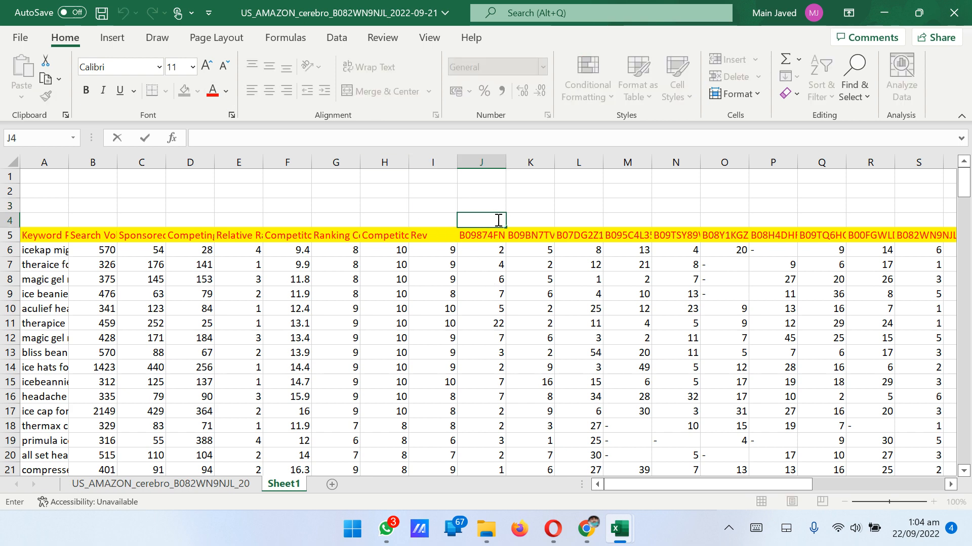
type("=COUNTI")
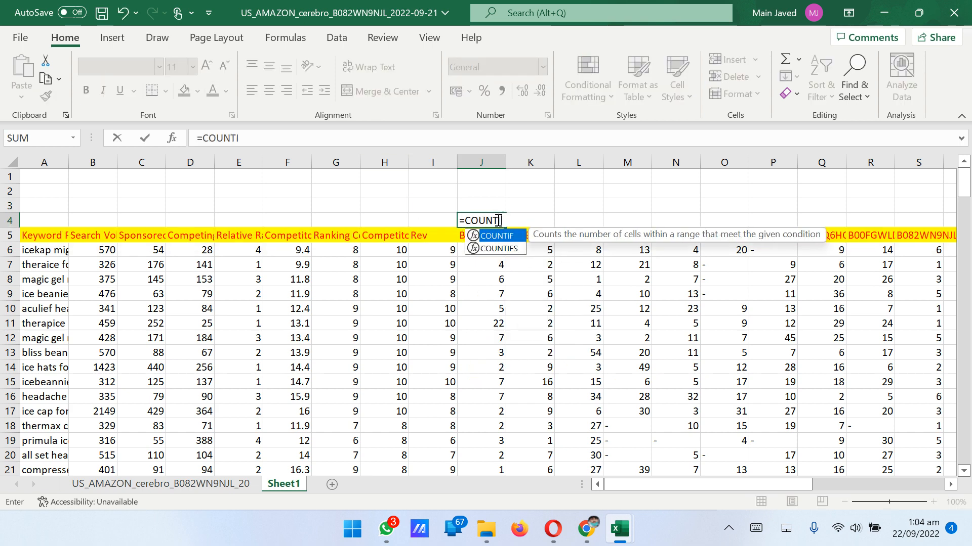
type("F(")
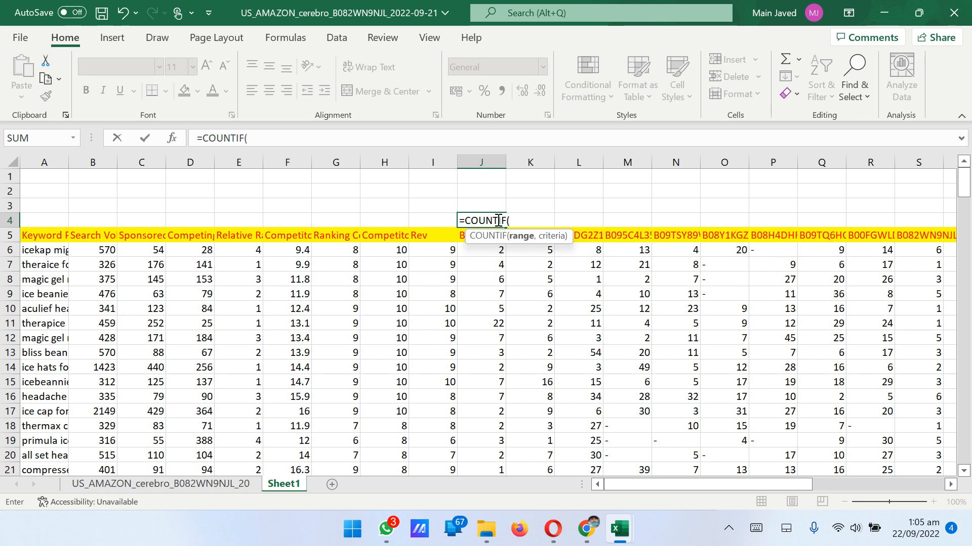
left_click(483, 249)
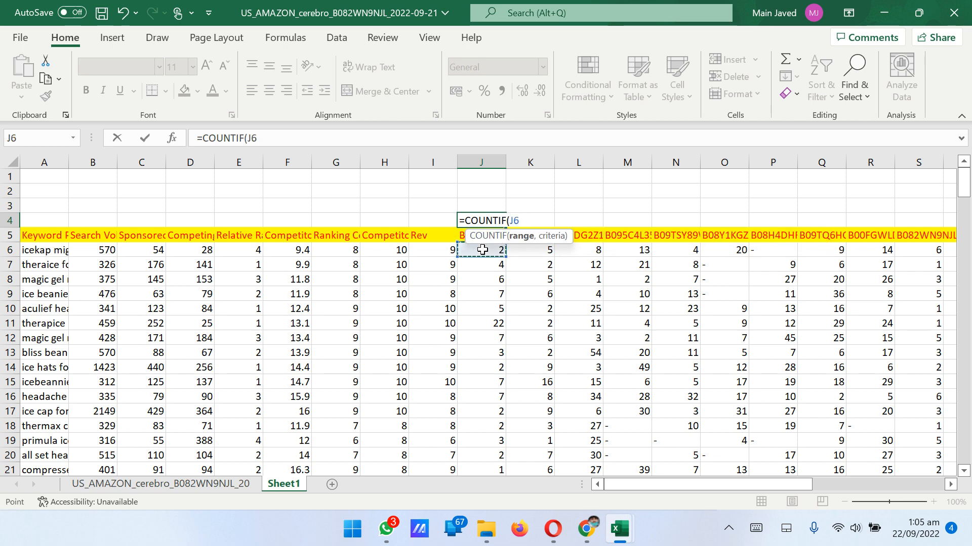
key("ctrl+shift+Down")
type(",\"<30")
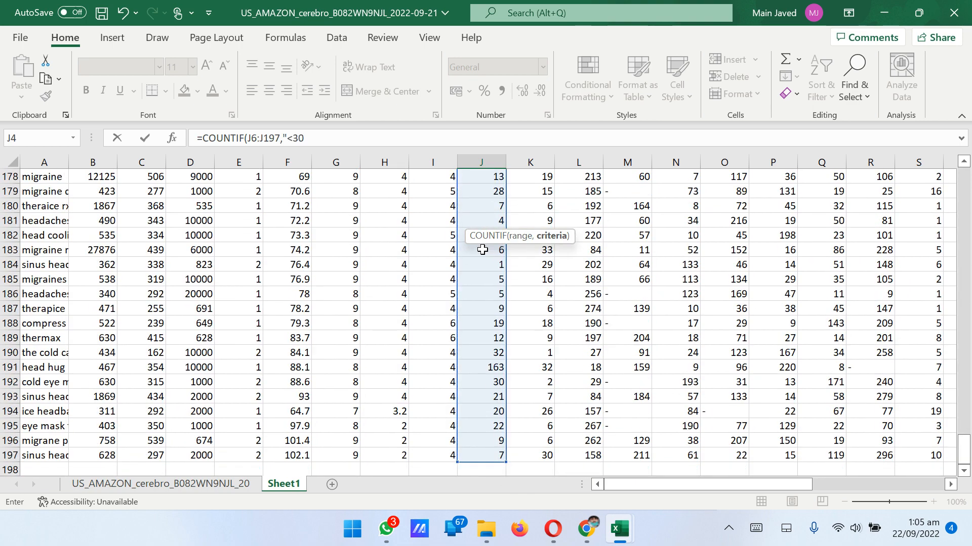
type("\"")
key("Return")
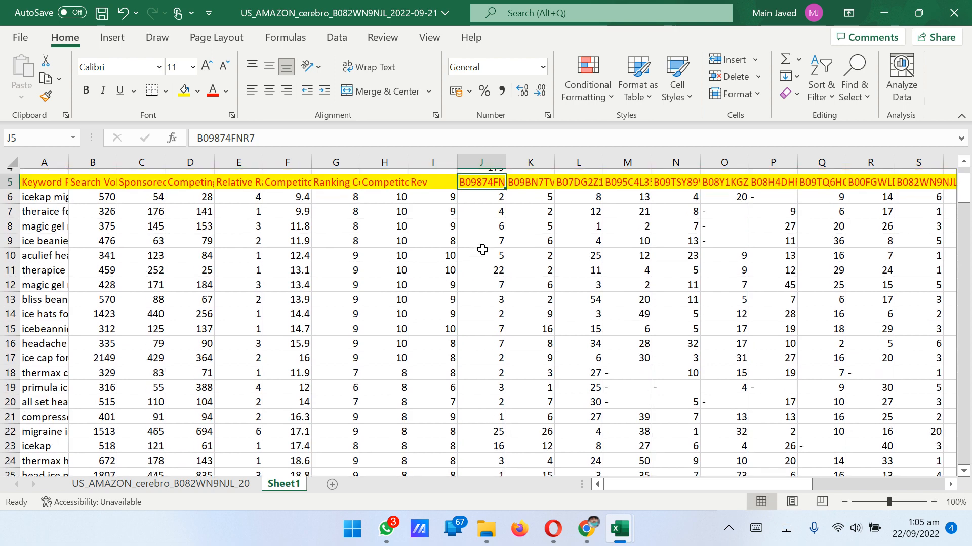
Fill the COUNTIF formula from J4 across to S4, covering all the competitor columns
left_click(527, 209)
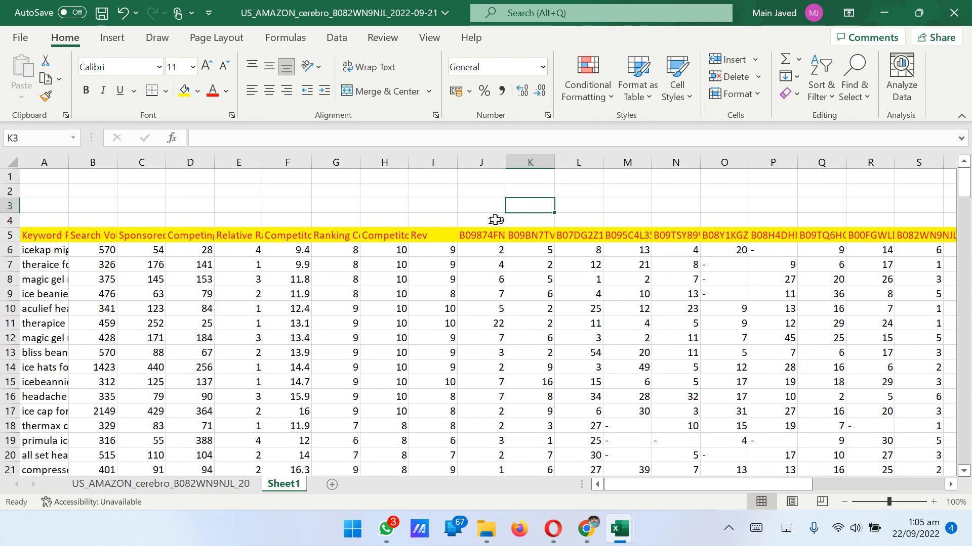
left_click(496, 219)
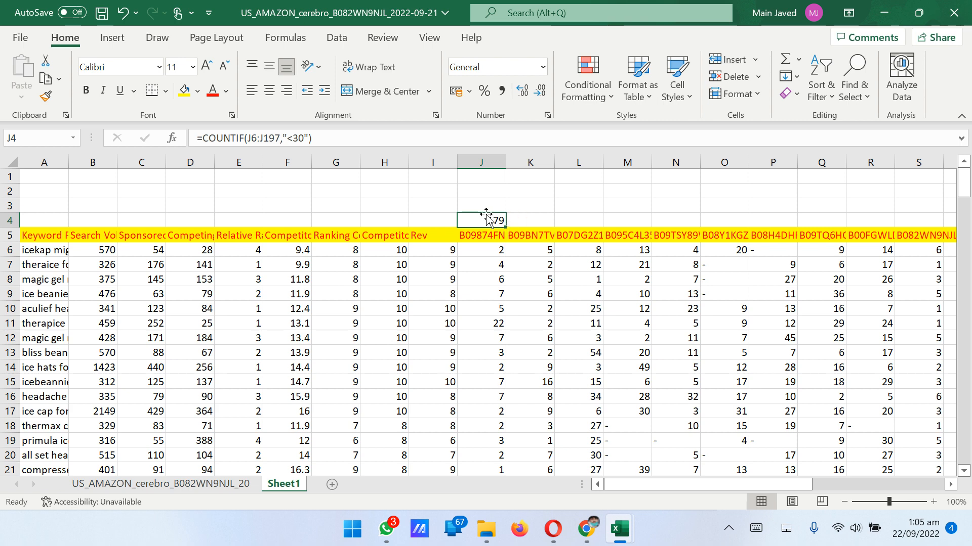
left_click_drag(505, 227, 787, 238)
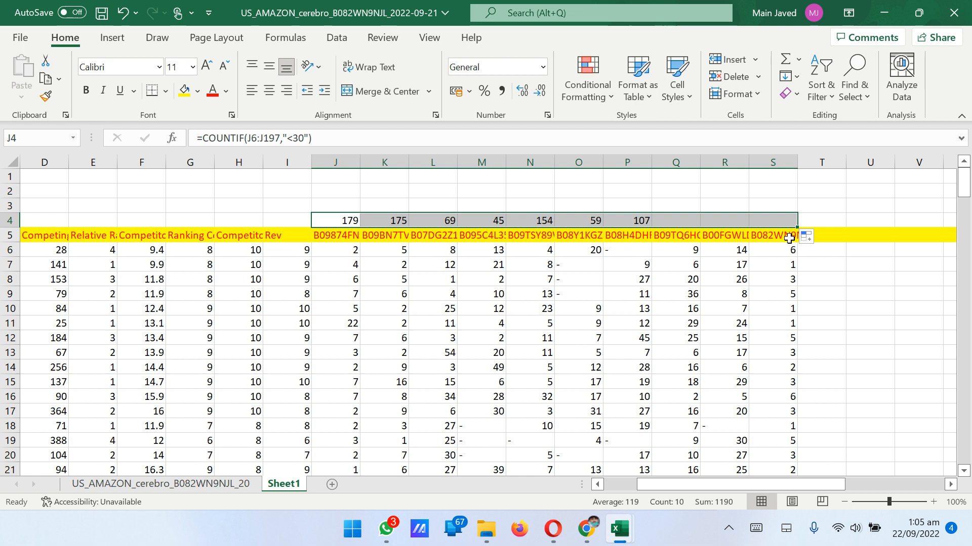
left_click(860, 220)
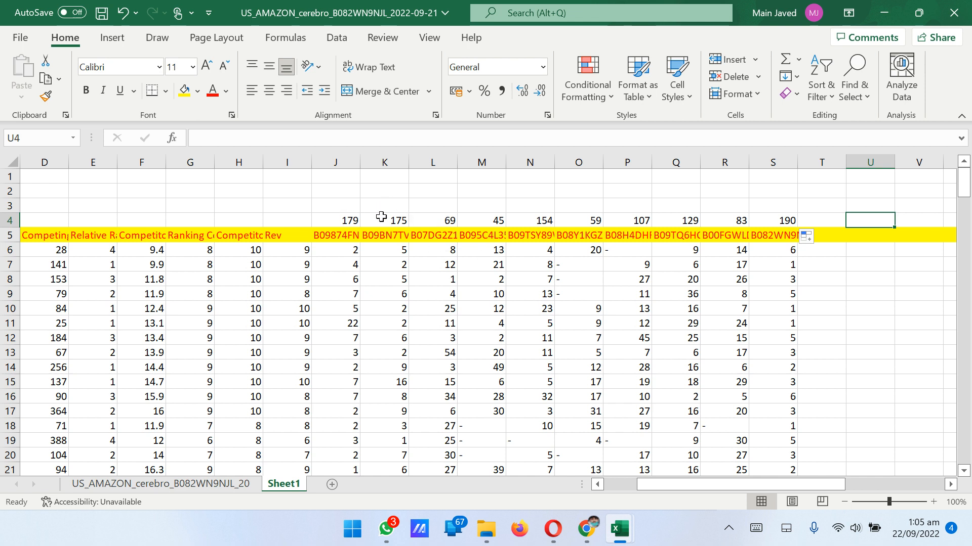
Label the row of counts by entering KW in cell I4
left_click(298, 217)
type("KW")
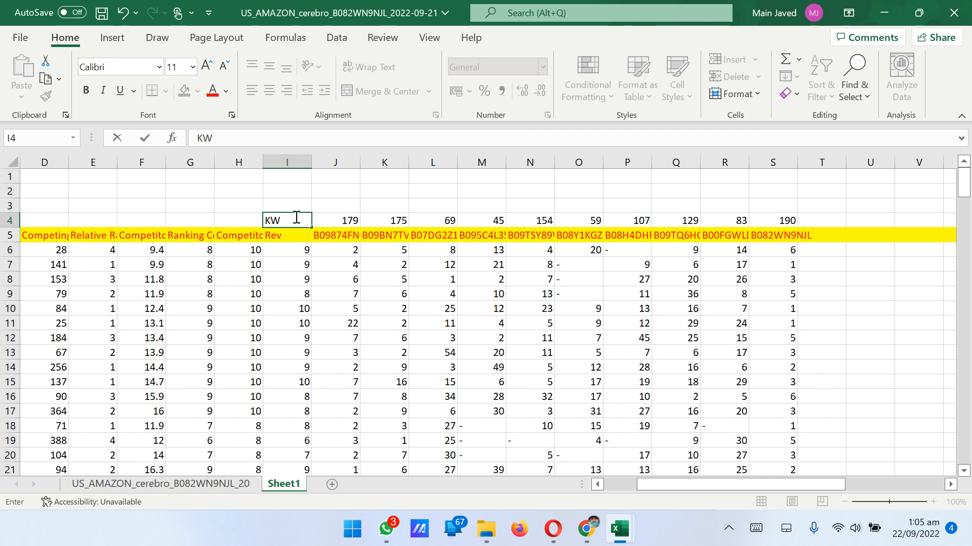
left_click(315, 206)
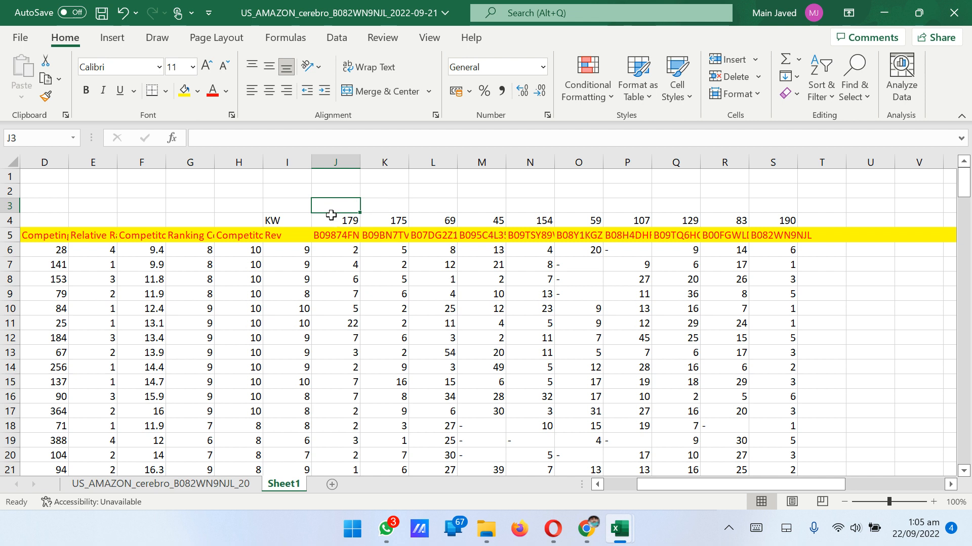
Fill the KW label cell I4 with light blue and the counts in J4:S4 with light green
left_click(300, 221)
left_click(198, 92)
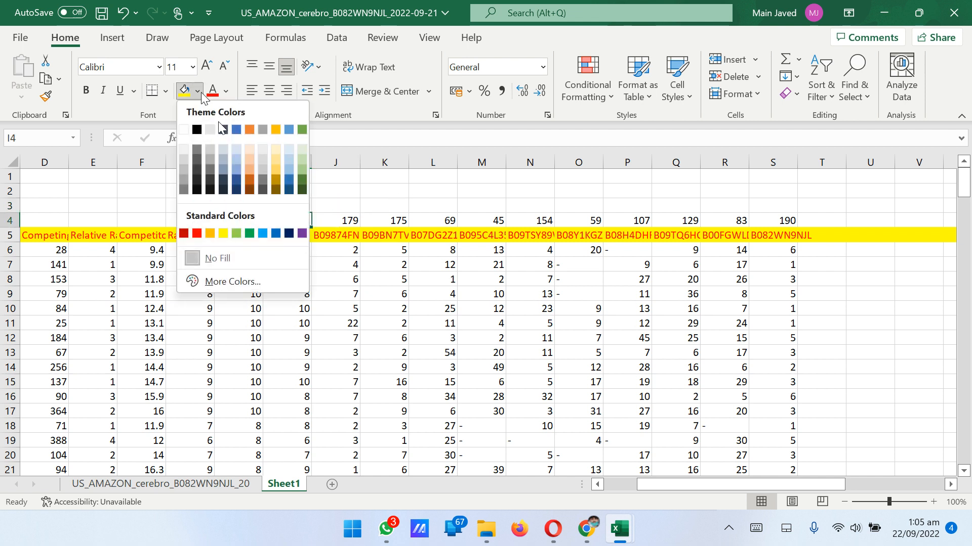
left_click(233, 159)
left_click_drag(332, 221, 784, 226)
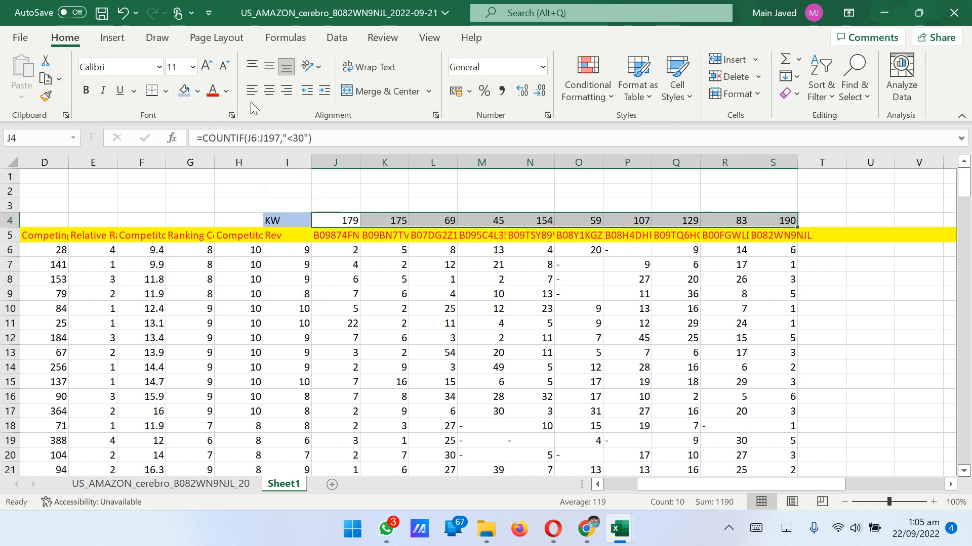
left_click(197, 92)
left_click(273, 208)
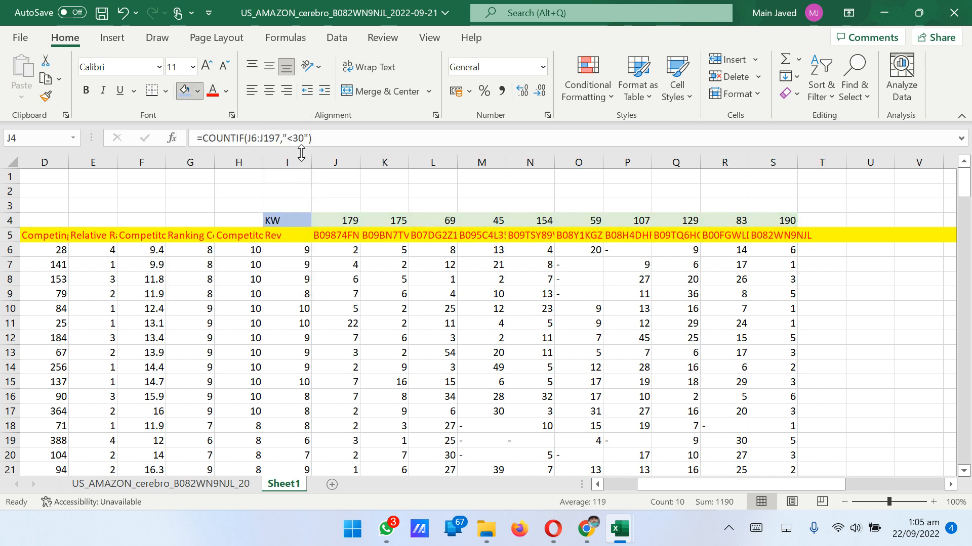
left_click(462, 225)
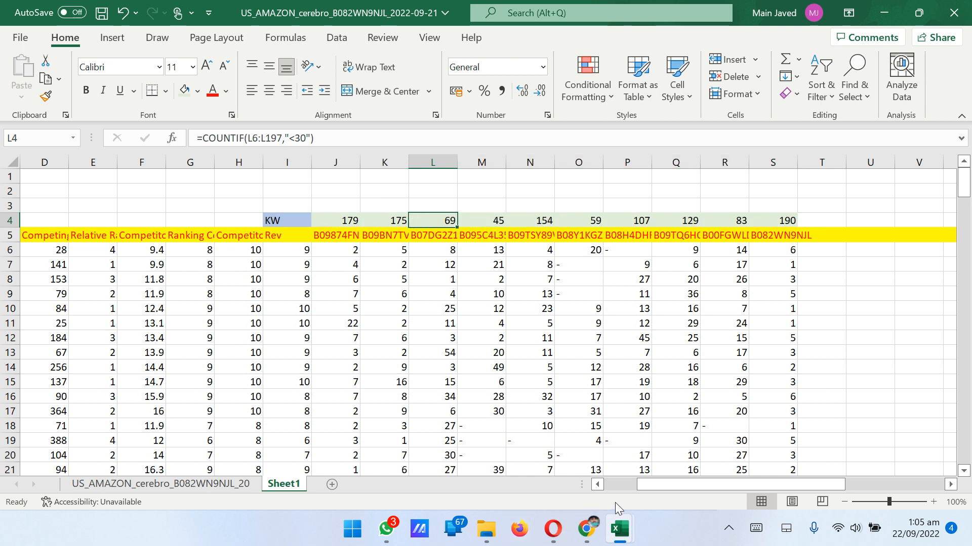
left_click_drag(653, 483, 603, 480)
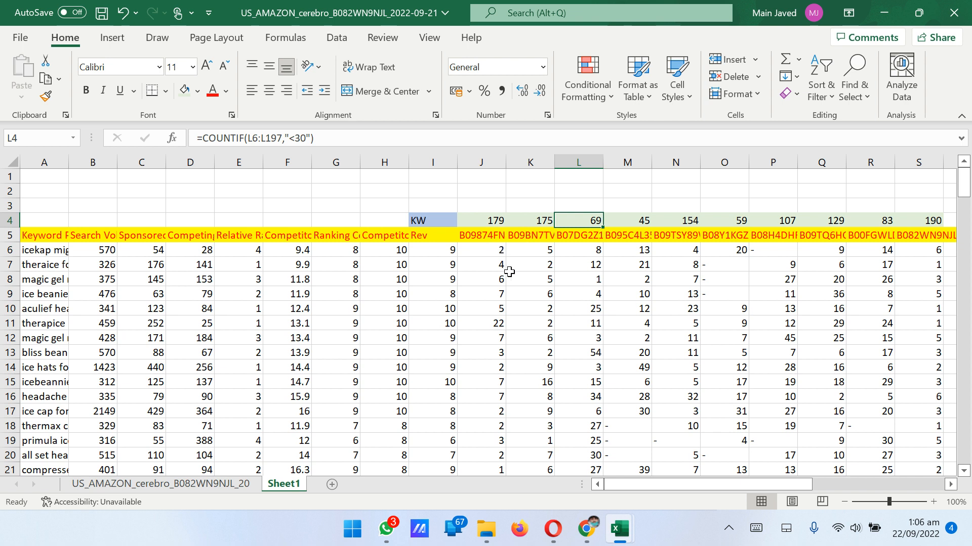
left_click(486, 236)
left_click(488, 219)
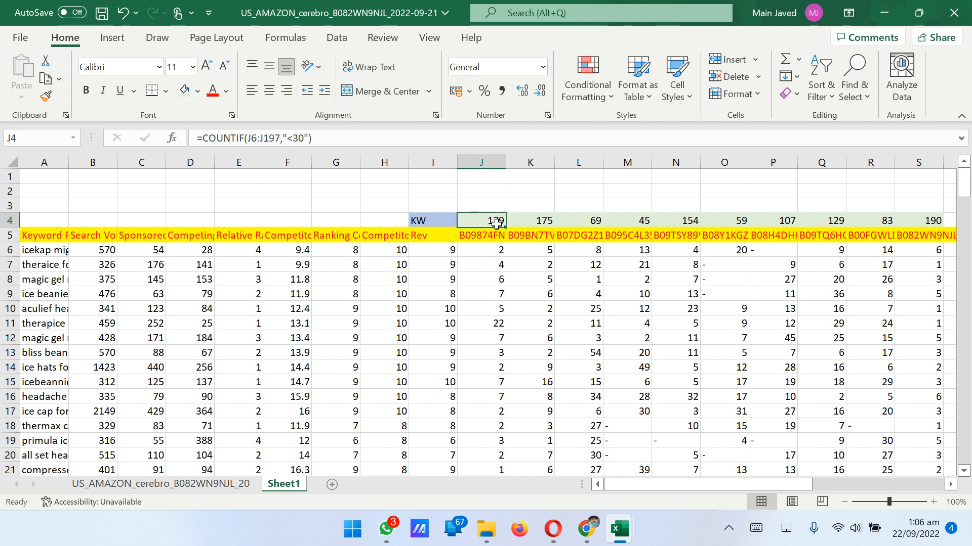
left_click(495, 236)
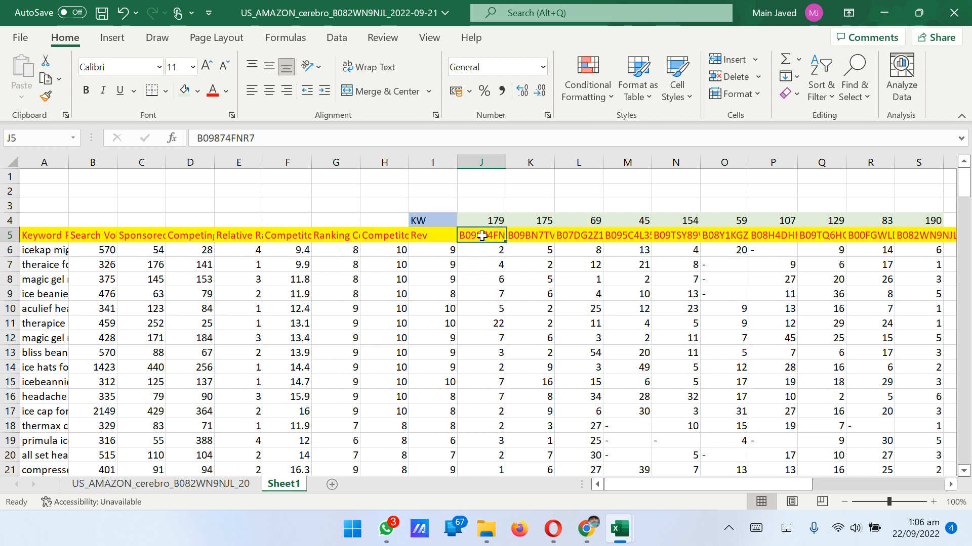
left_click(495, 209)
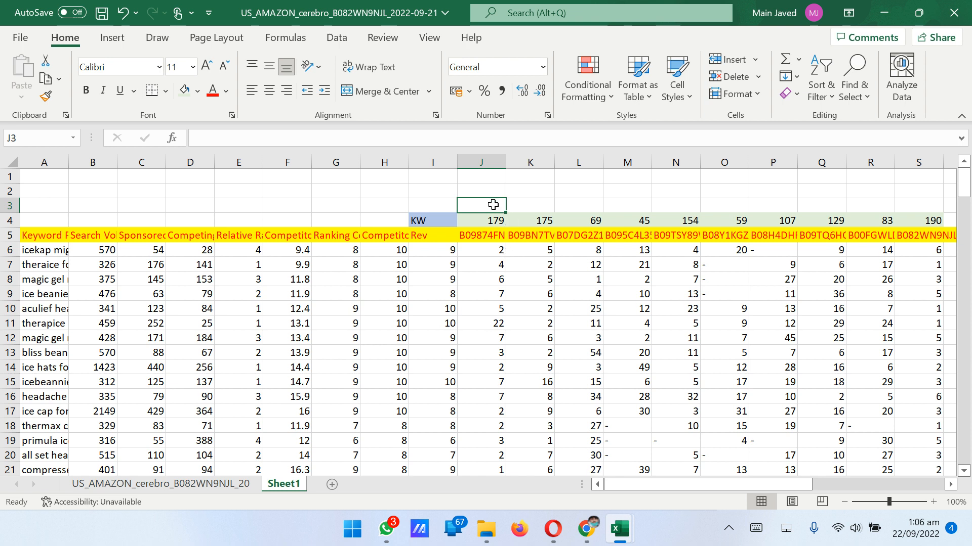
Widen column A so that more of the keyword phrases fit
left_click(55, 162)
left_click_drag(70, 163, 100, 163)
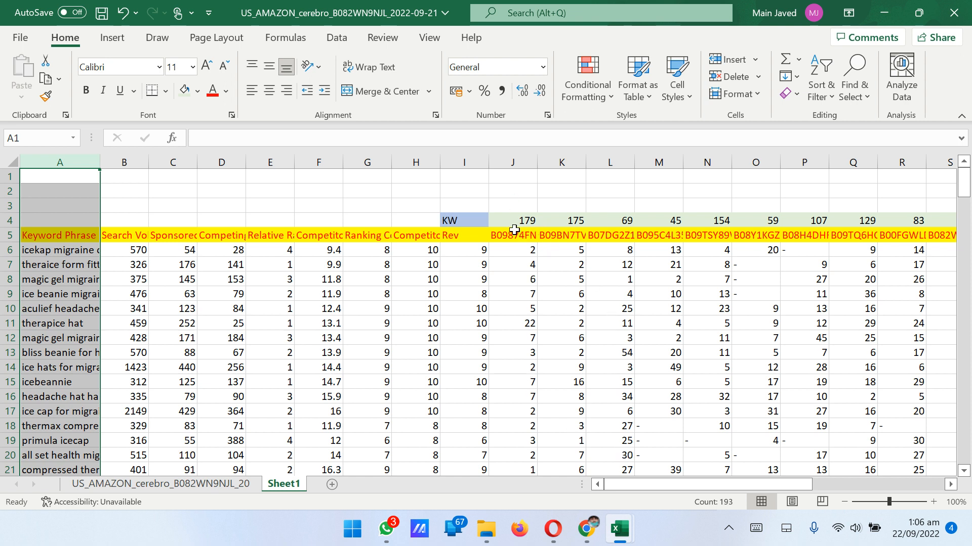
left_click(580, 265)
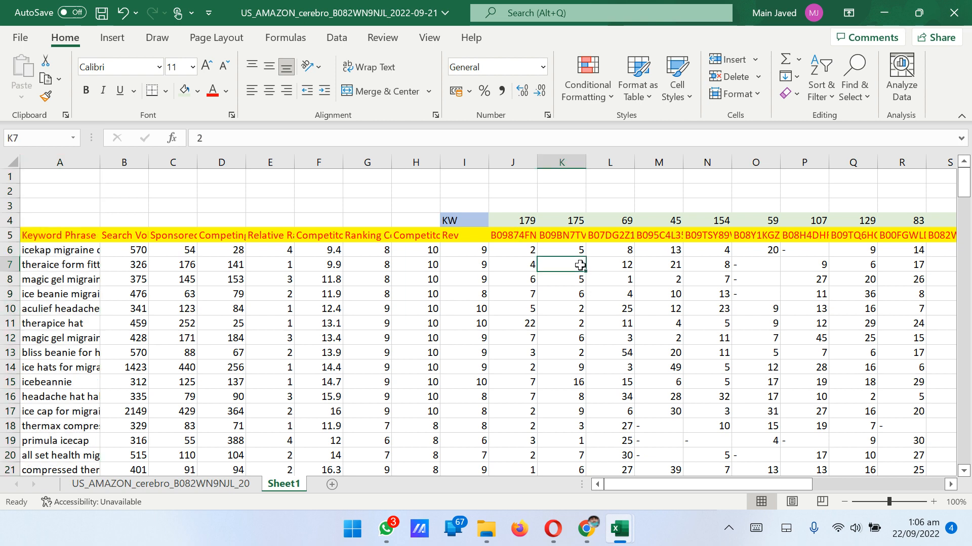
Start a SUMIFS formula in J3 with the search volume cells $B$6:$B$197 as an absolute sum range
left_click(520, 206)
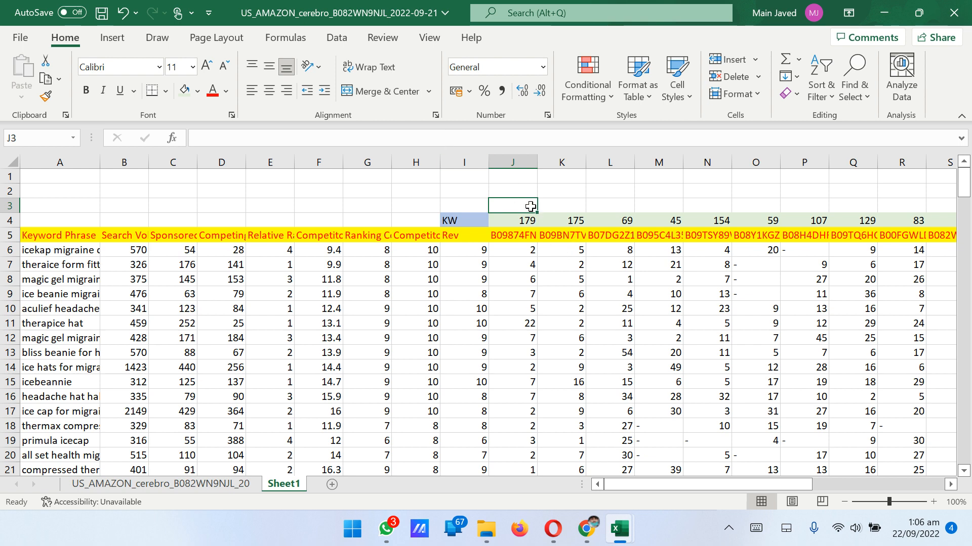
double_click(531, 205)
type("=")
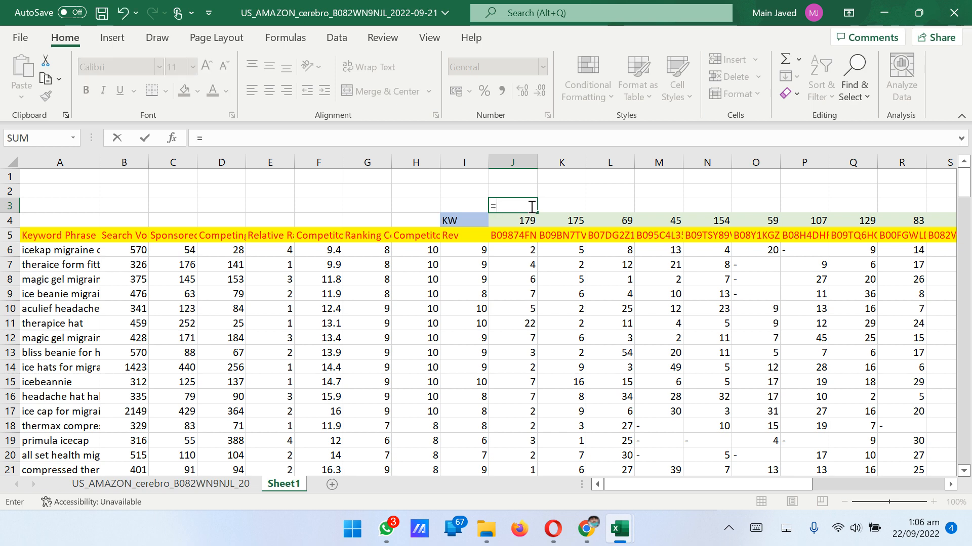
type("SUMIFS")
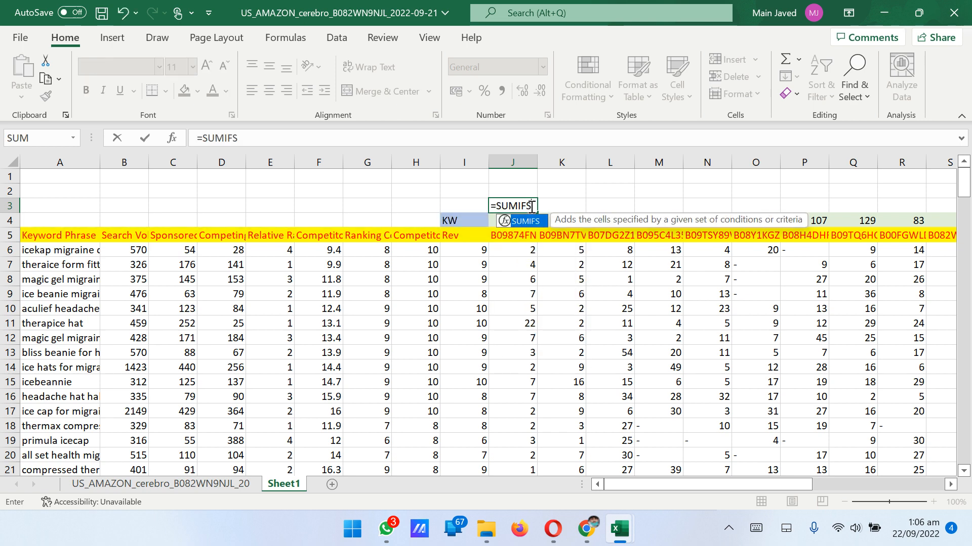
type("(")
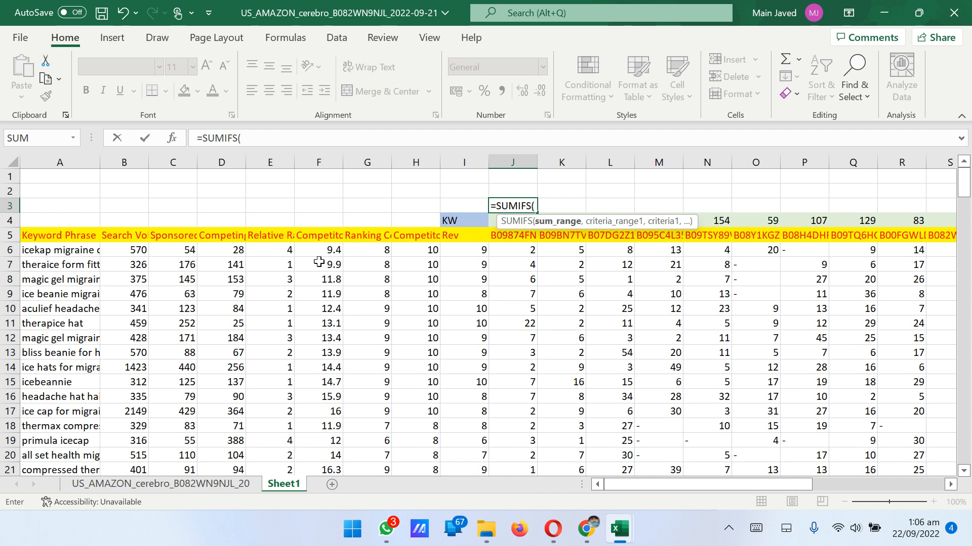
left_click(140, 252)
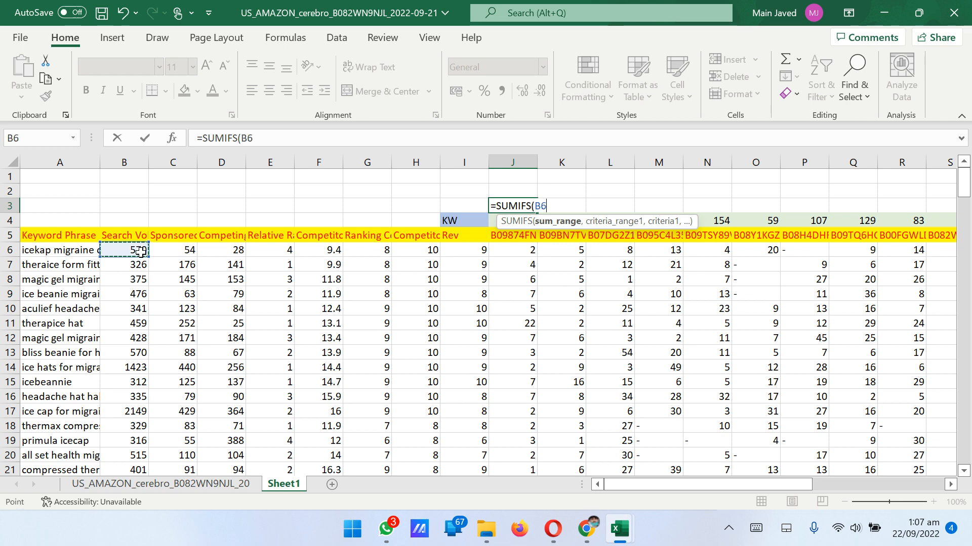
key("ctrl+shift+Down")
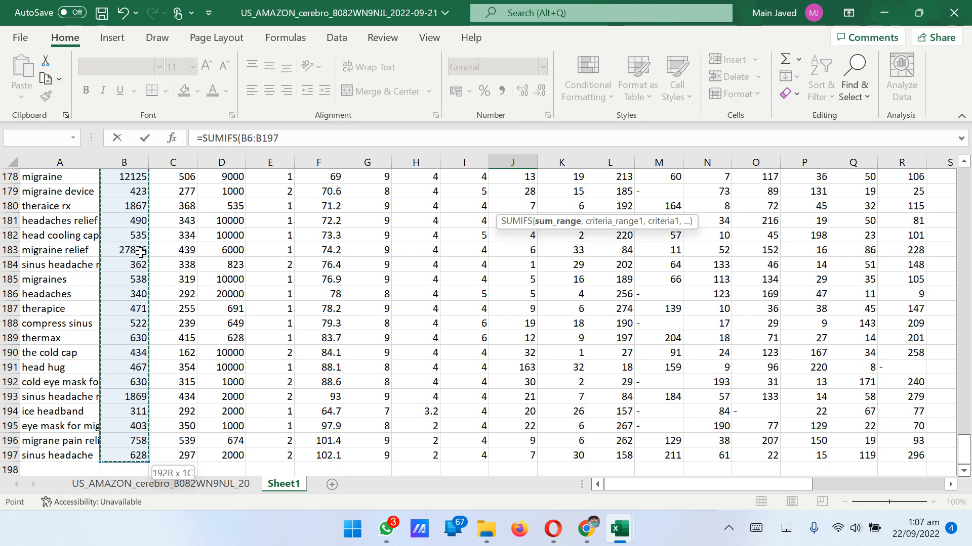
scroll(180, 220, "up", 9)
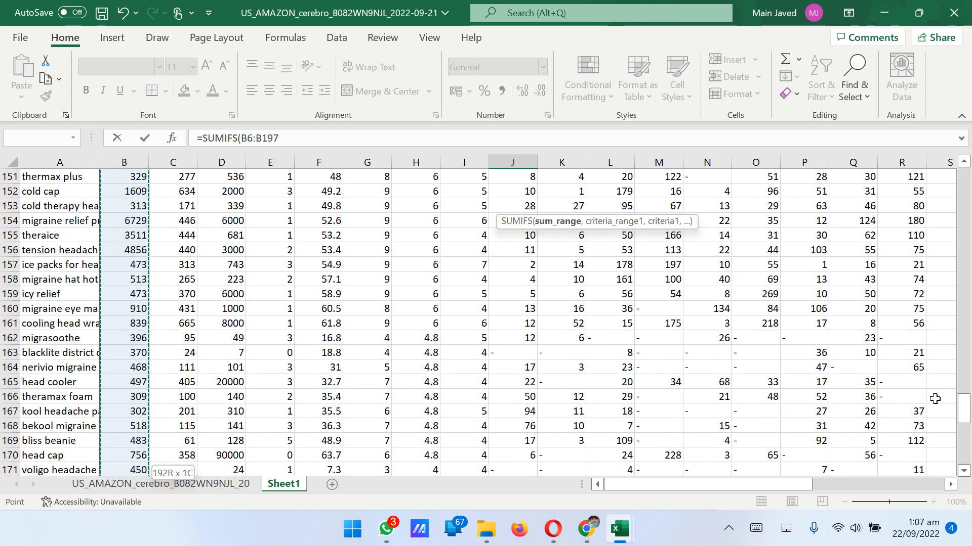
left_click_drag(962, 413, 967, 177)
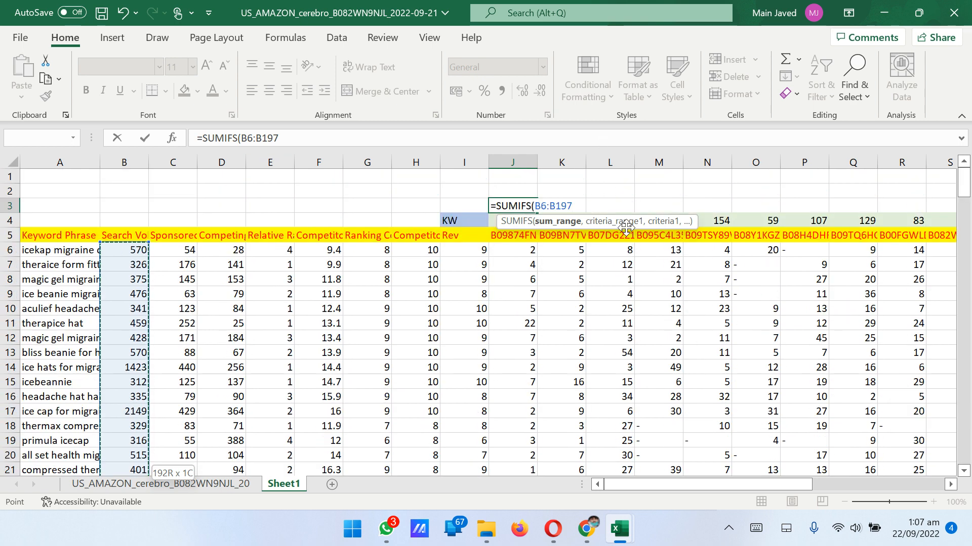
key("XF86MonBrightnessDown")
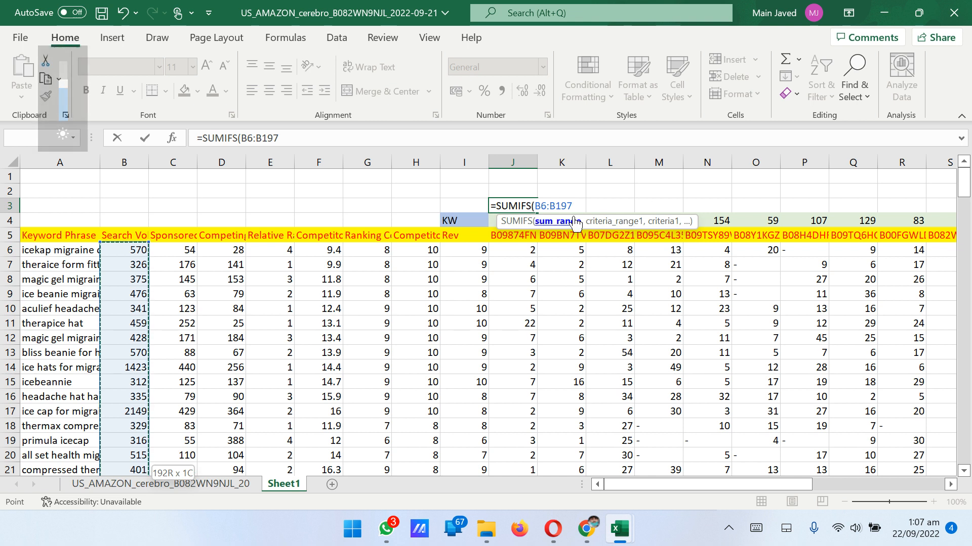
key("F4")
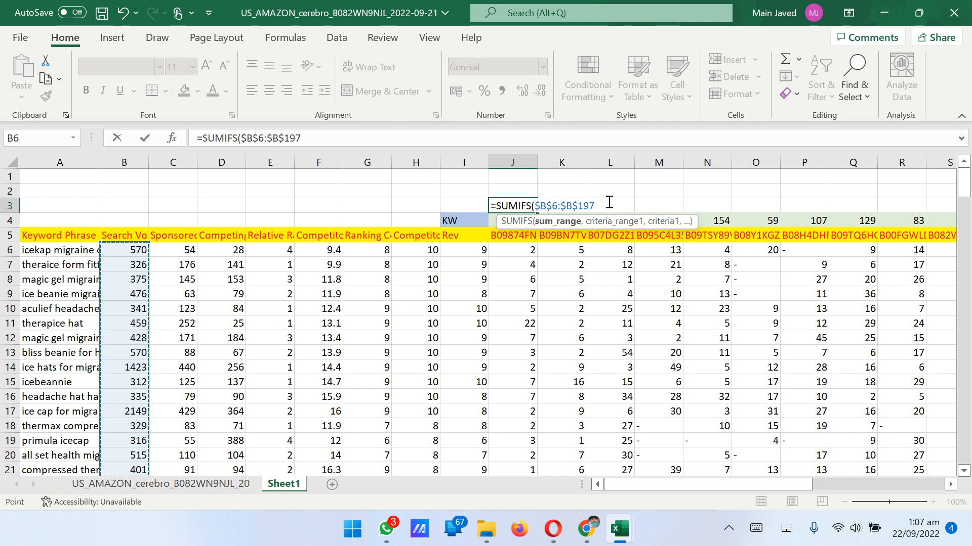
Complete the SUMIFS formula in J3 with criteria range J6:J197 and the criterion "<="&30
type(",")
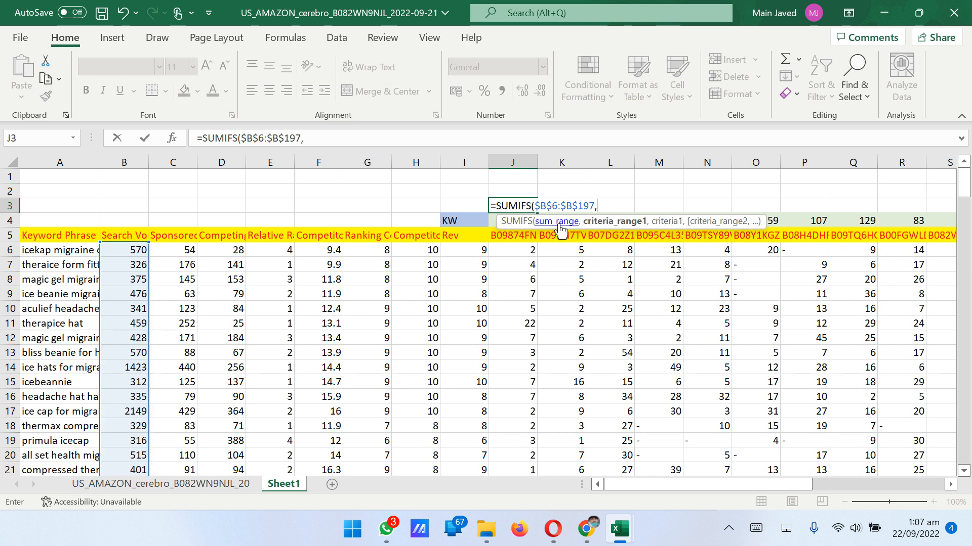
left_click(512, 248)
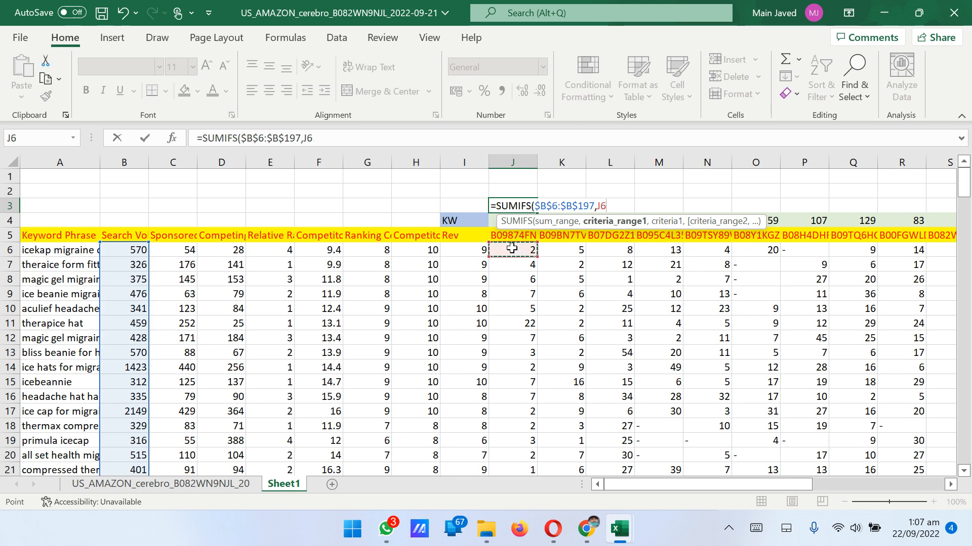
key("ctrl+shift+Down")
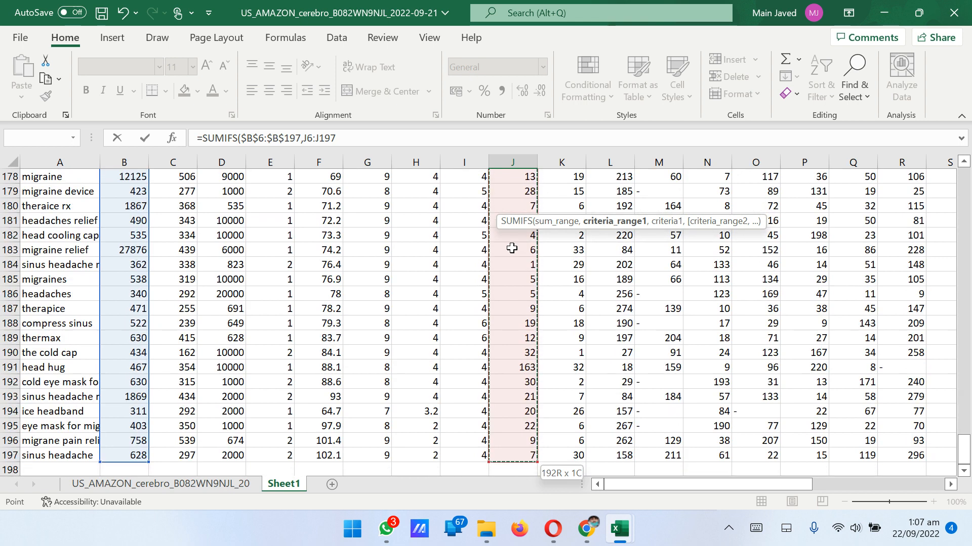
type(",\"<=\"&30")
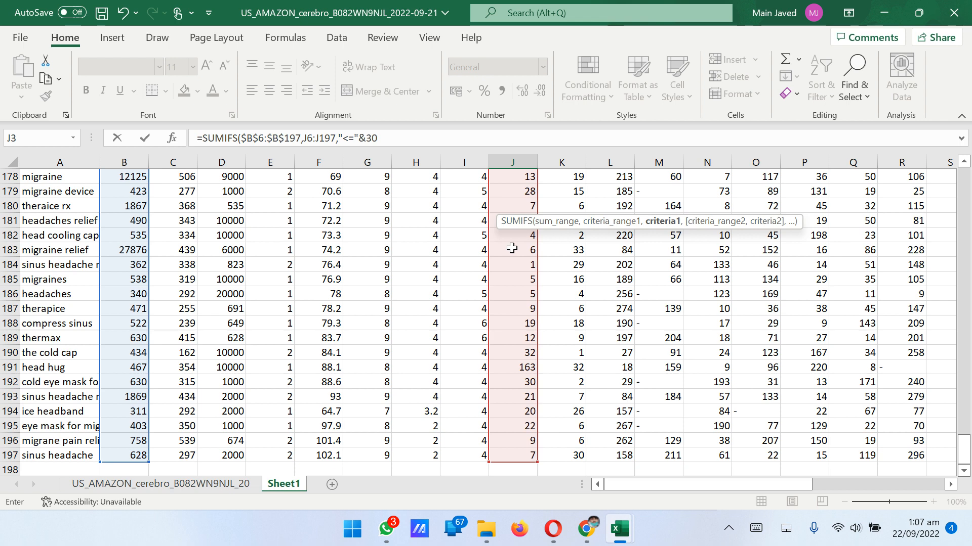
type(")")
key("Return")
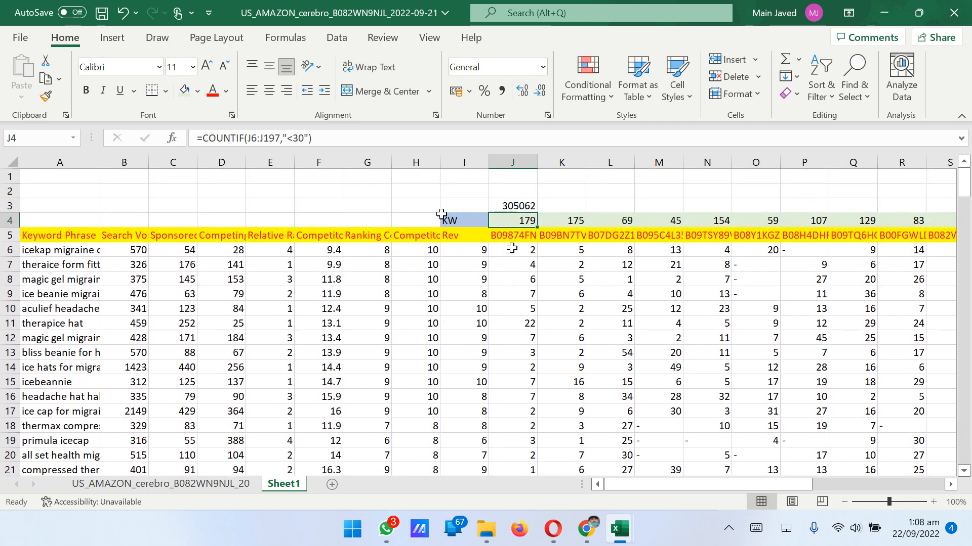
left_click(515, 206)
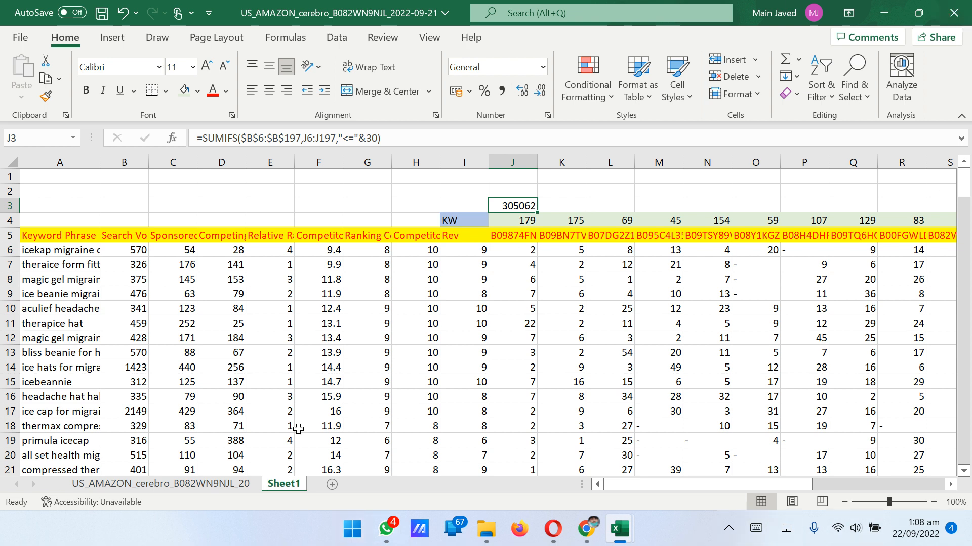
Widen column J so that its full ASIN header fits
left_click(513, 236)
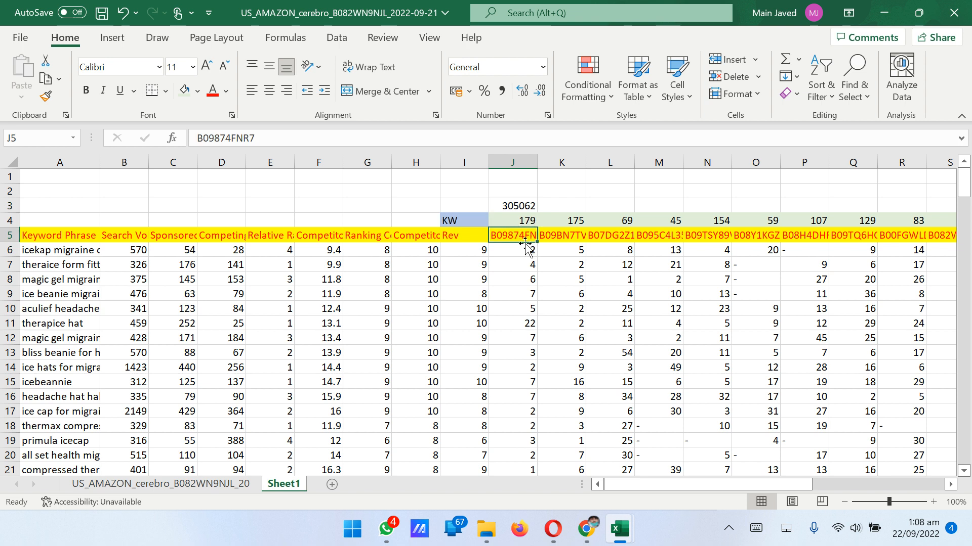
left_click_drag(540, 162, 551, 162)
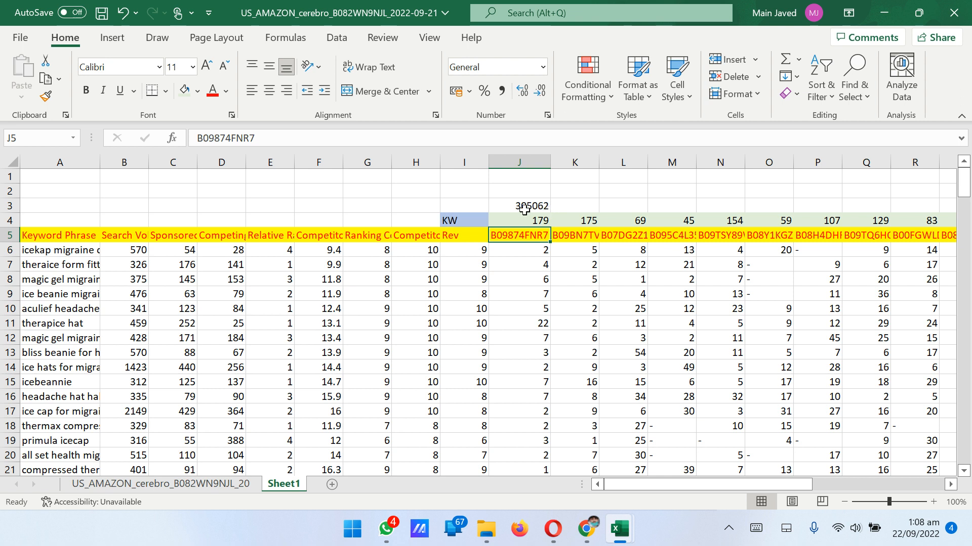
left_click(531, 204)
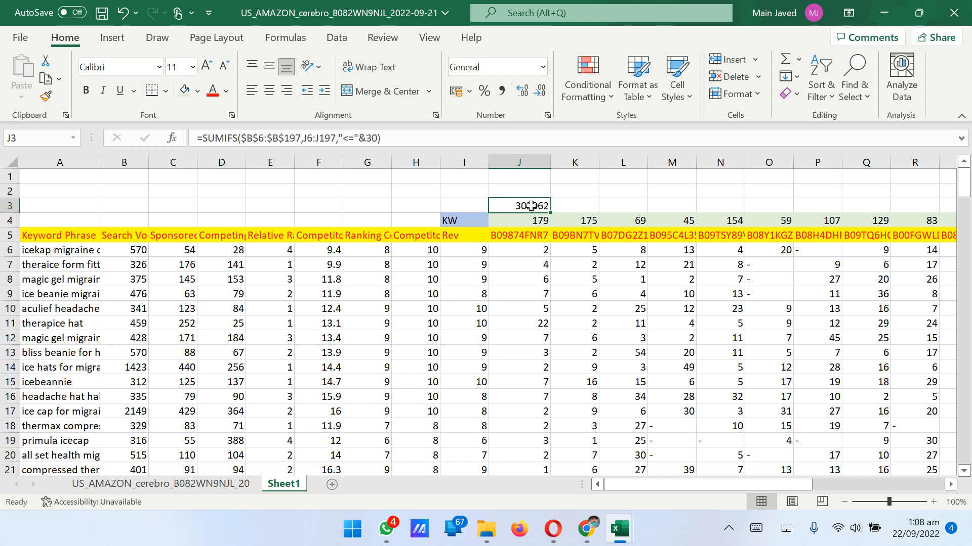
Label the row of summed search volumes by entering CAP SV in cell I3
left_click(563, 201)
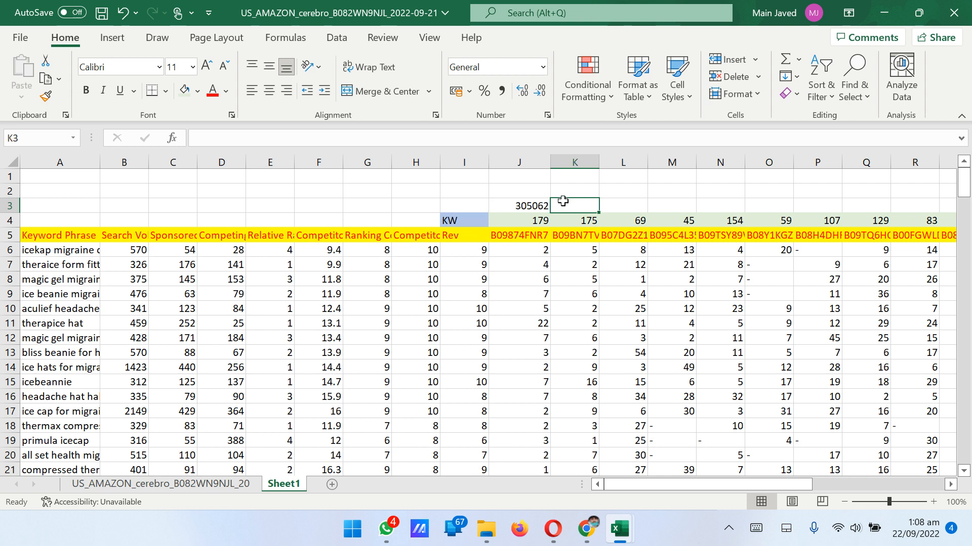
left_click(471, 204)
type("CAP ")
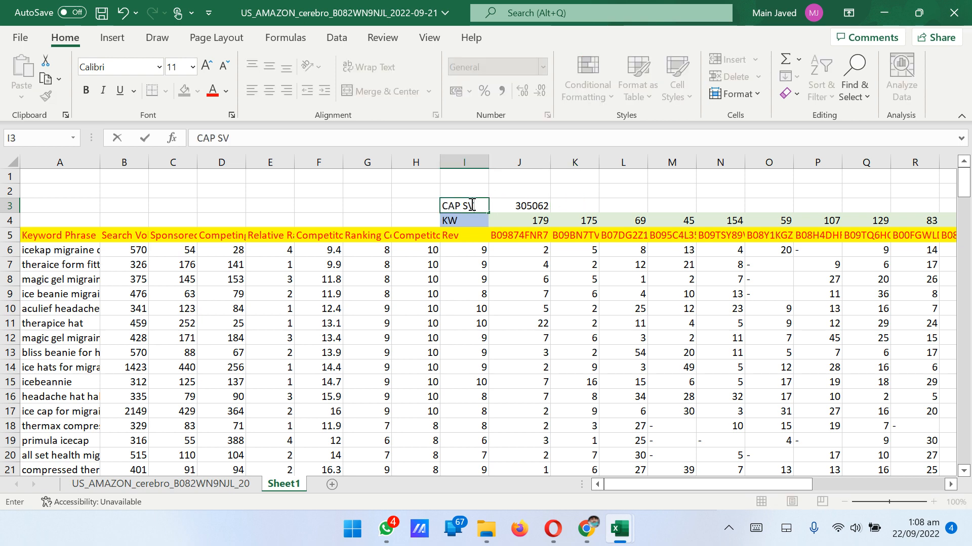
type("SV")
left_click(319, 205)
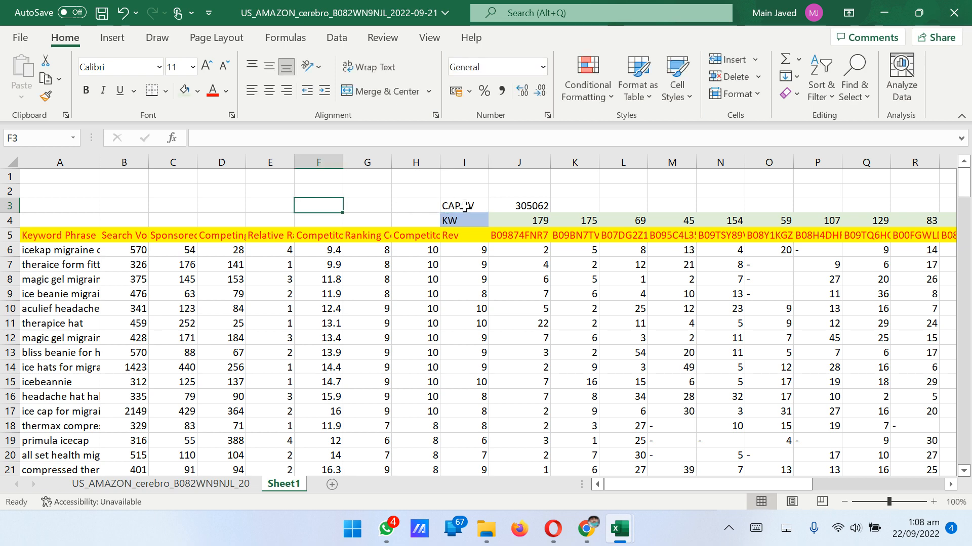
Start a SUBTOTAL formula in cell B4 above the search volume column
double_click(120, 224)
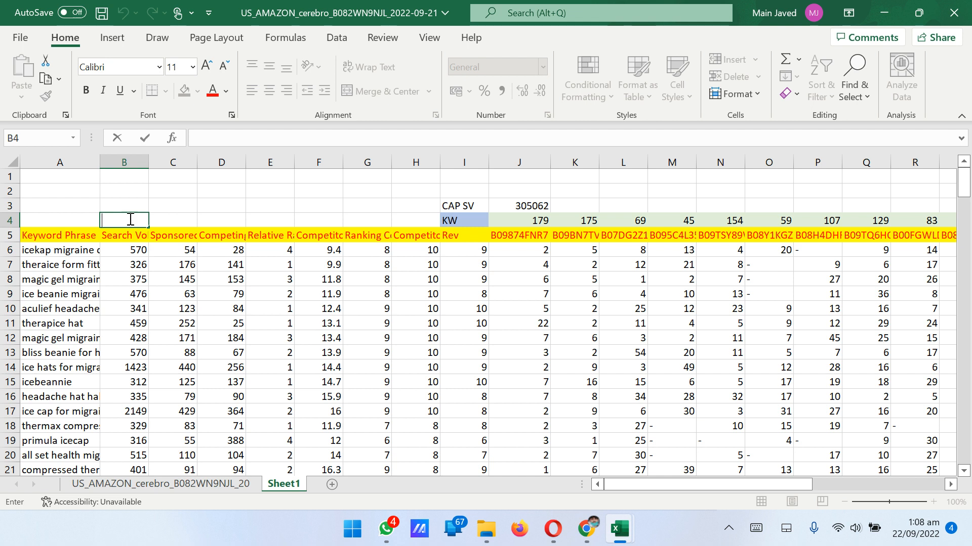
type("S")
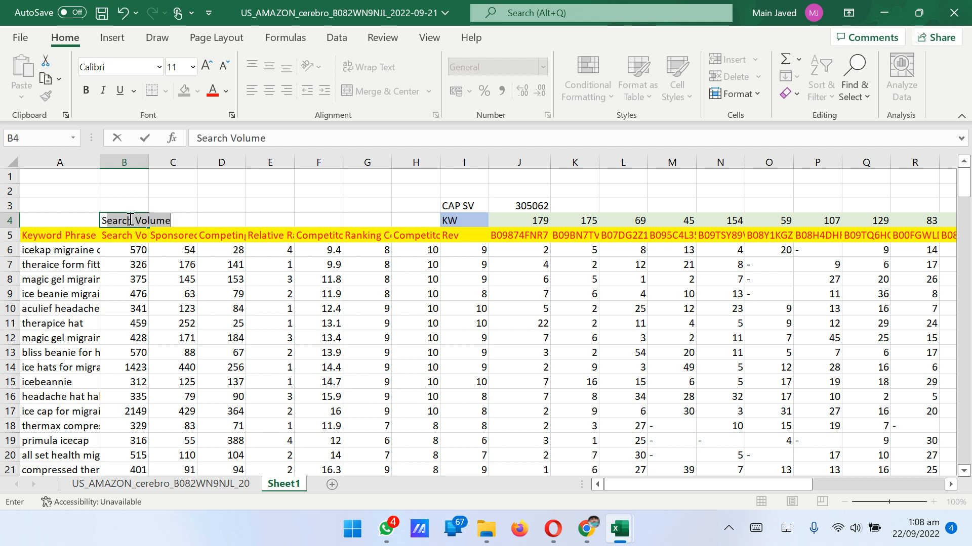
type("UBTOTAL")
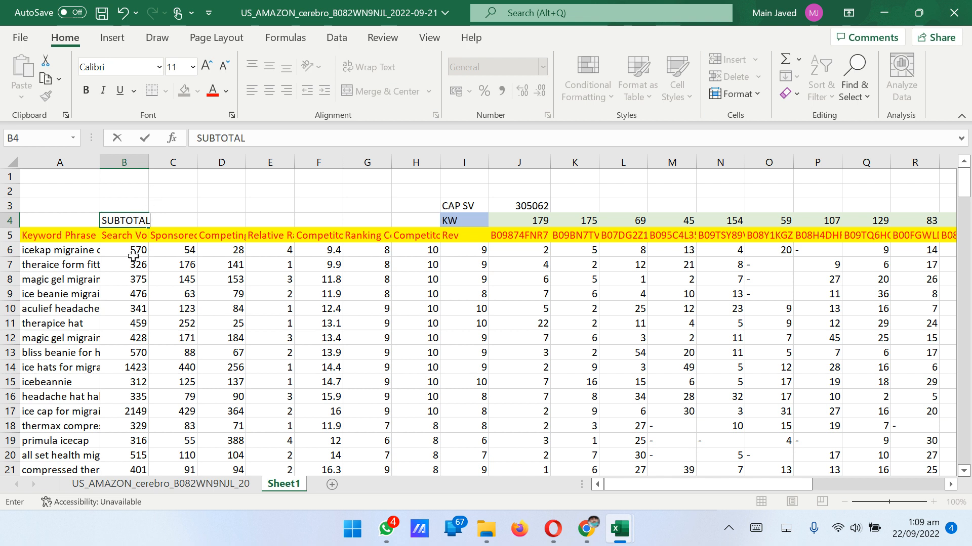
left_click(101, 221)
type("=")
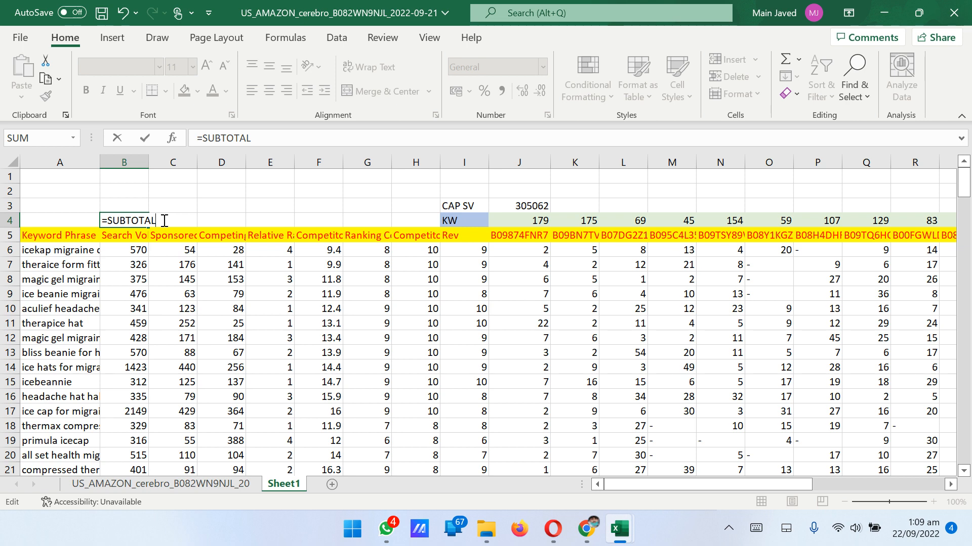
type("(")
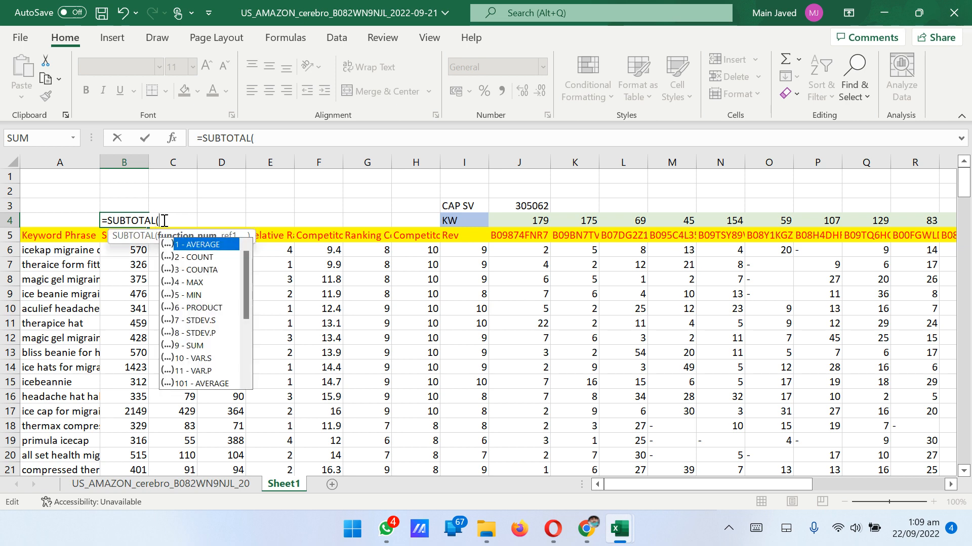
left_click(135, 249)
key("ctrl+shift+Down")
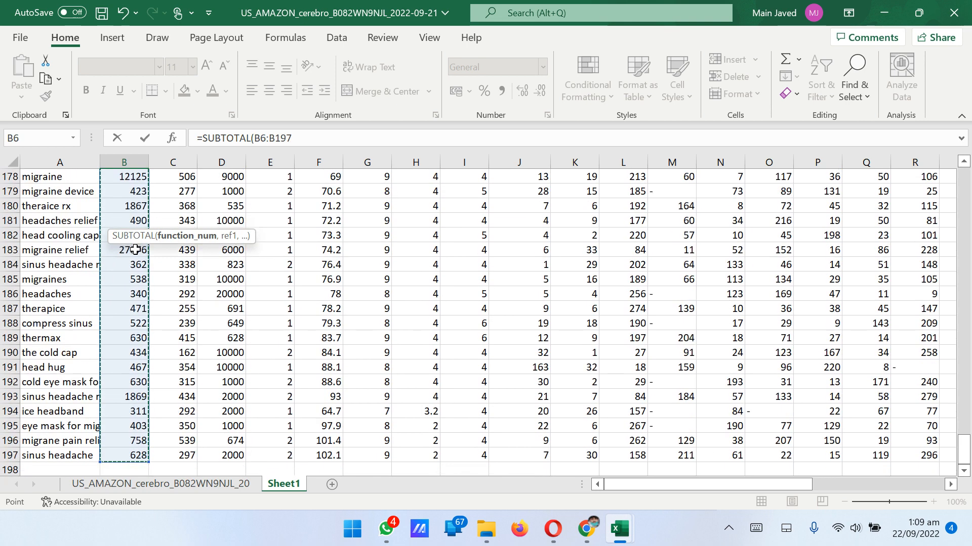
scroll(135, 249, "up", 18)
scroll(135, 250, "up", 20)
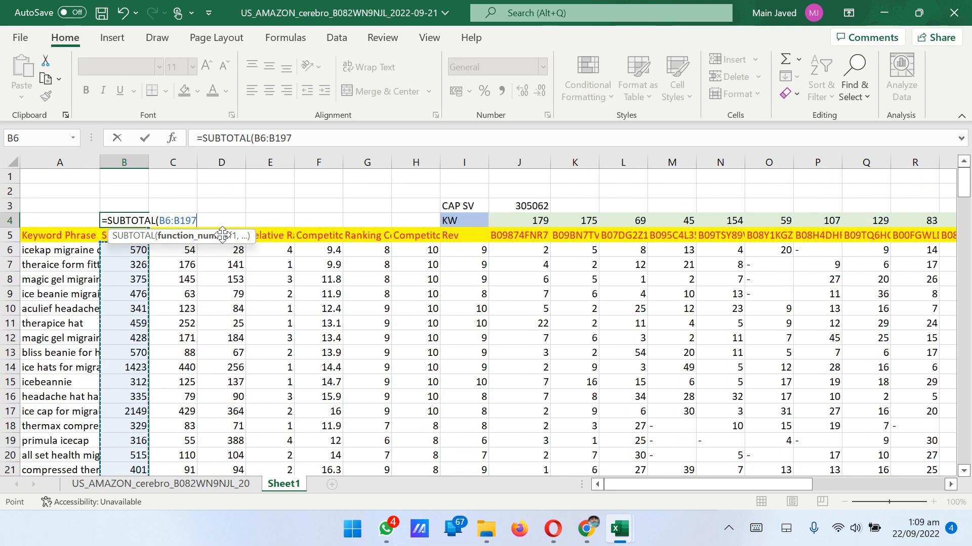
type(",")
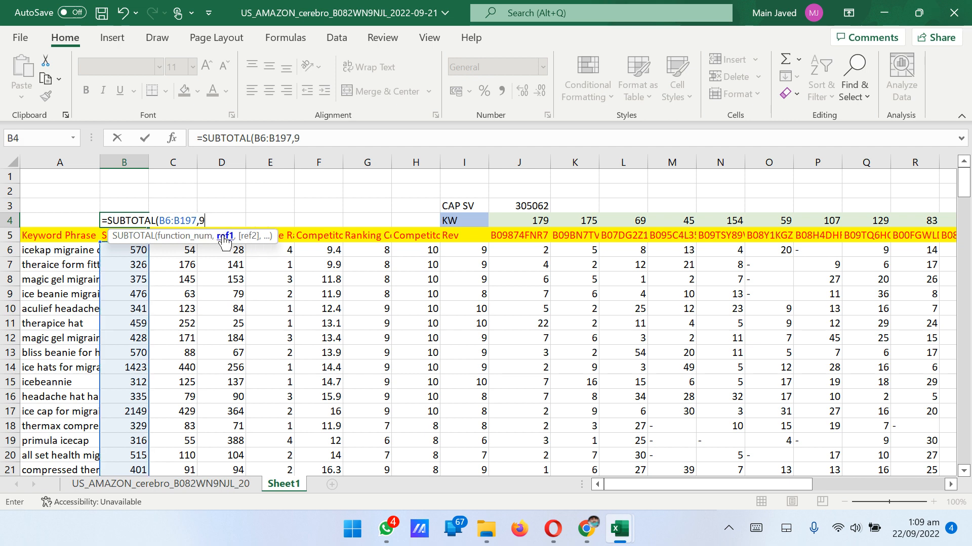
type("9)")
key("Return")
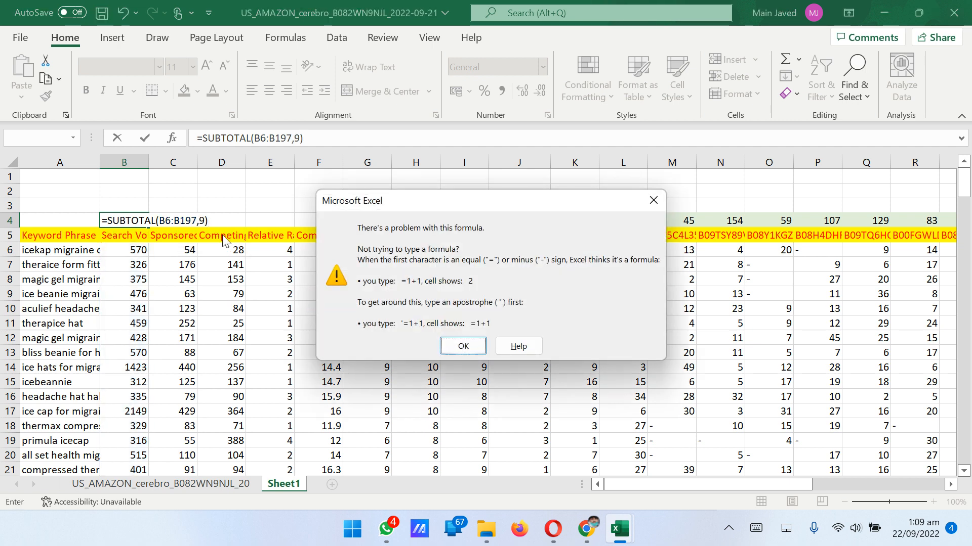
key("Return")
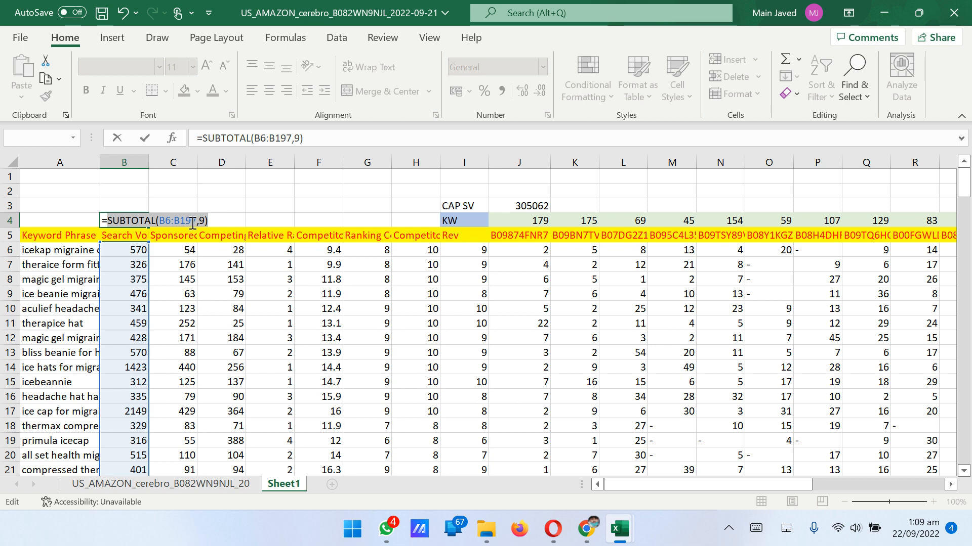
left_click(207, 223)
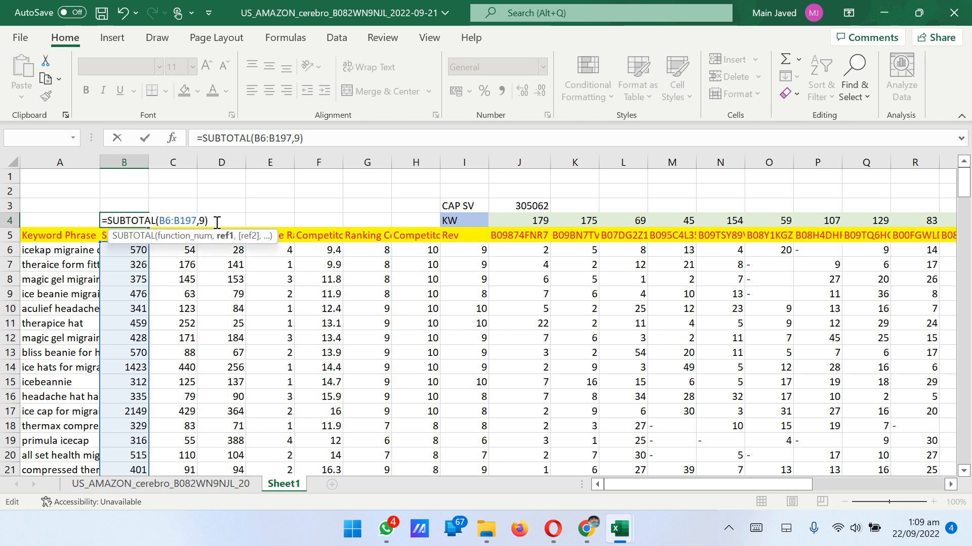
key("BackSpace")
key("BackSpace")
key("BackSpace")
key("BackSpace")
key("BackSpace")
key("BackSpace")
key("BackSpace")
key("BackSpace")
key("BackSpace")
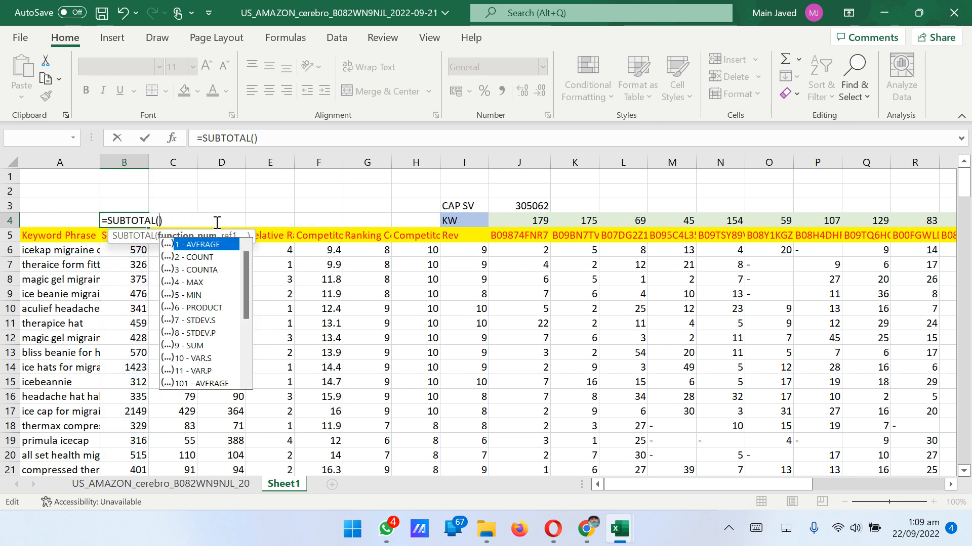
Complete the SUBTOTAL formula in B4 with function number 9 and the search volume range B6:B197
type("9,")
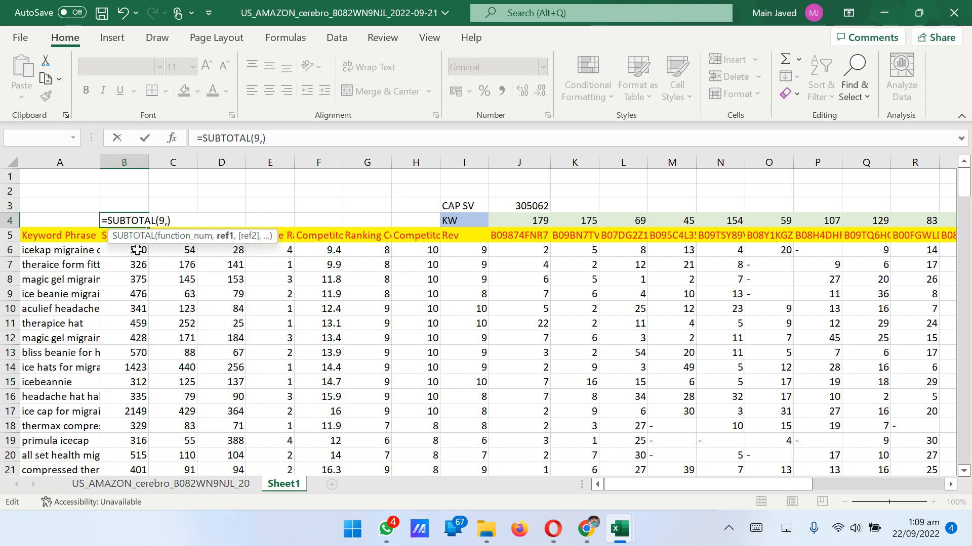
left_click(137, 250)
key("ctrl+shift+Down")
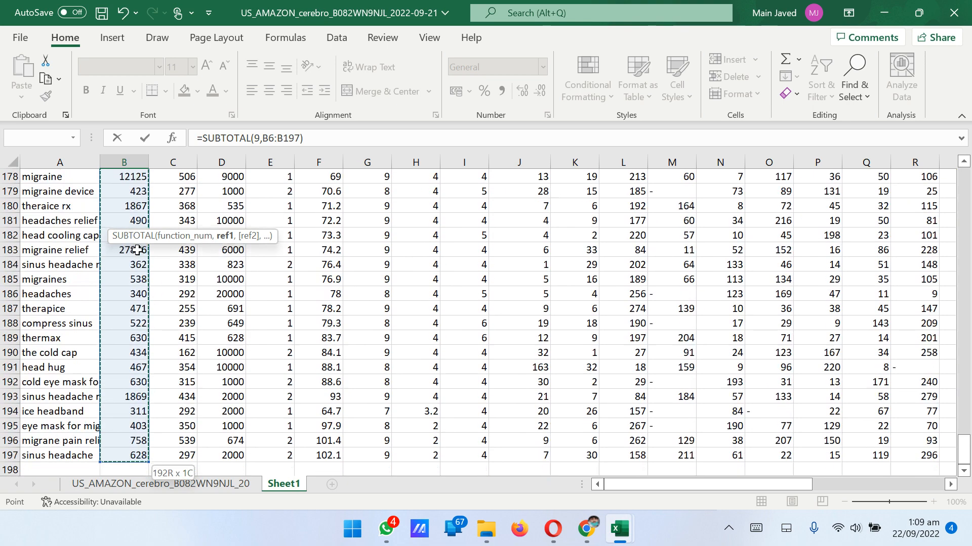
key("Return")
scroll(137, 250, "up", 2)
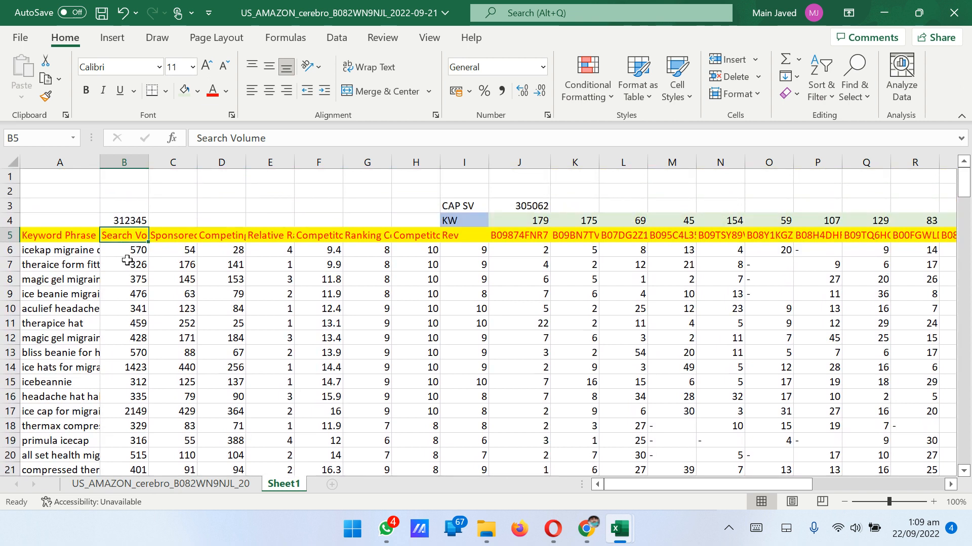
Label the search volume subtotal by entering TOTALL SV in cell A4
left_click(94, 219)
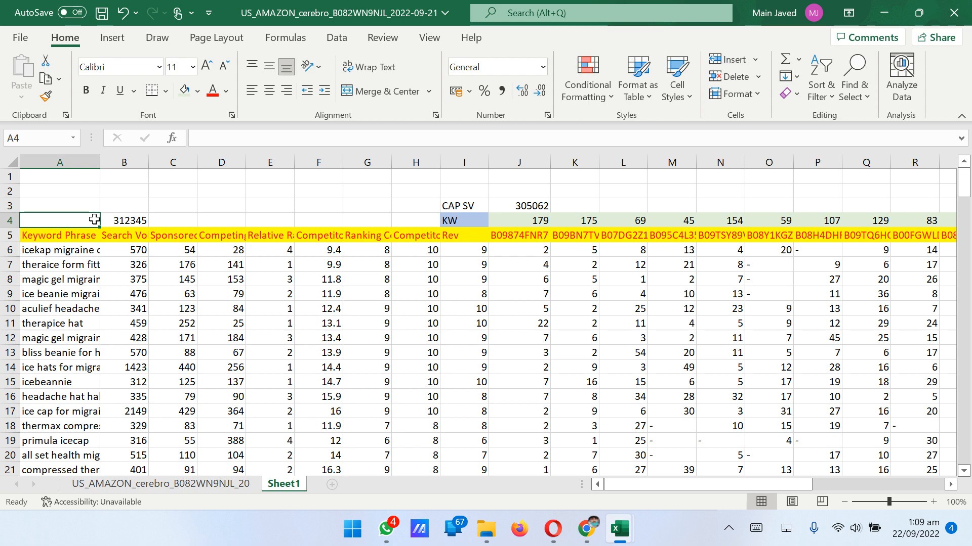
type("T")
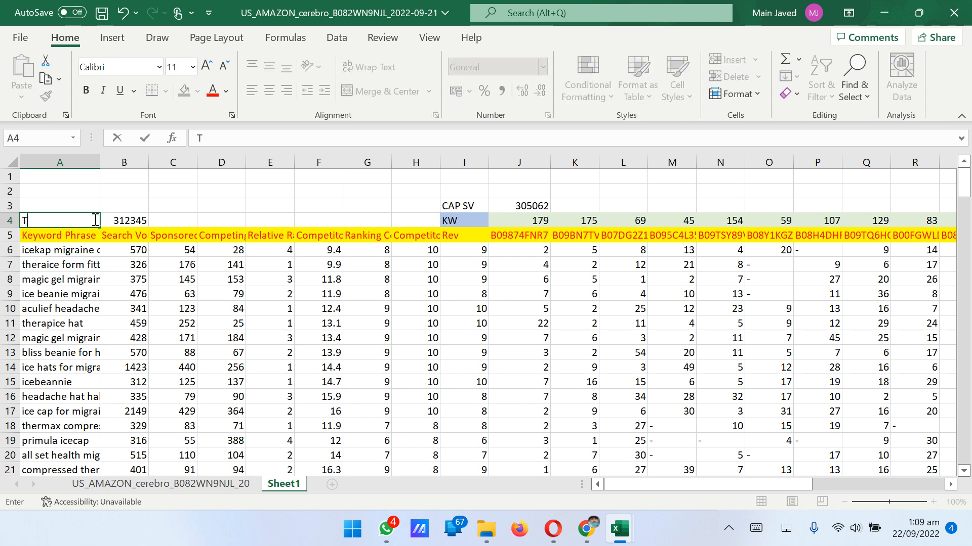
type("OTALL SV")
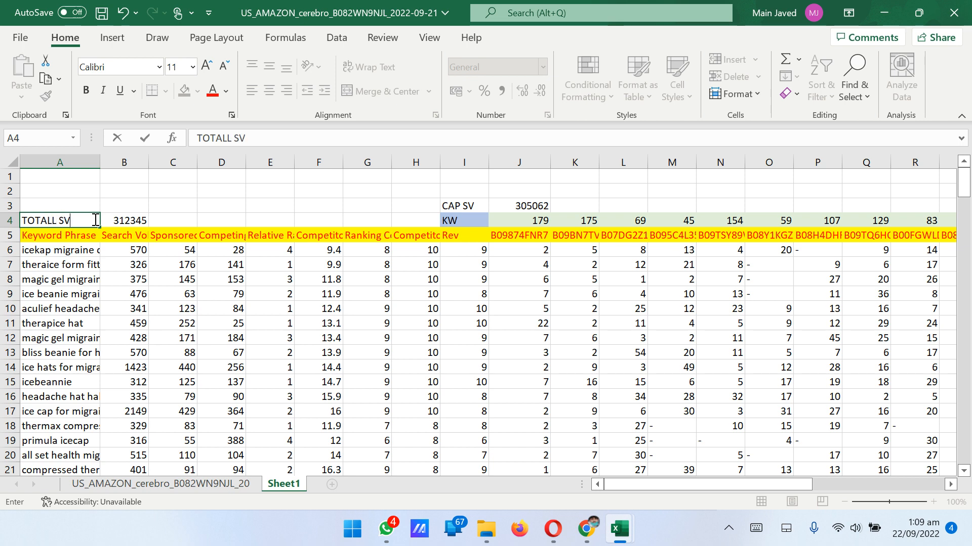
left_click(170, 223)
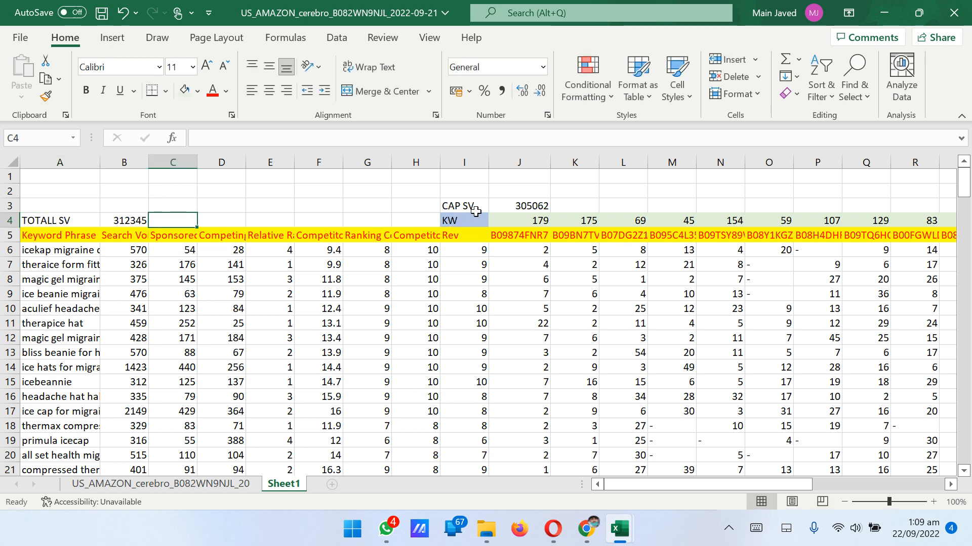
Copy the SUMIFS formula from J3 across the CAP SV row through S3 for all competitor columns
left_click(515, 223)
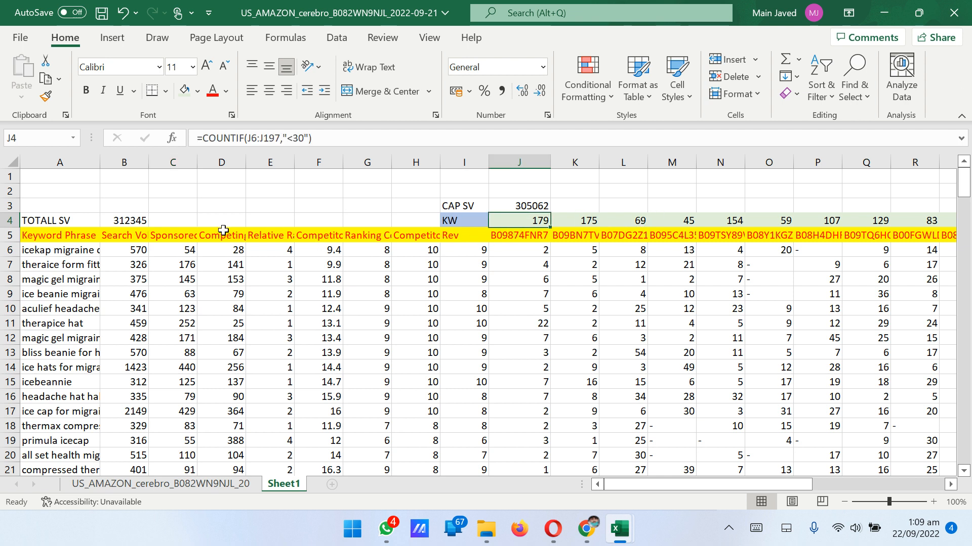
left_click(548, 206)
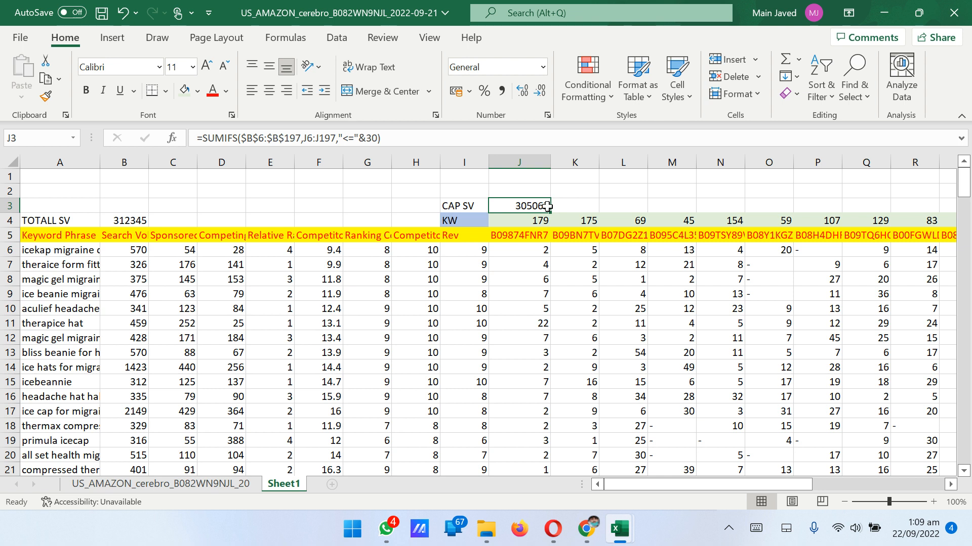
left_click(131, 221)
left_click(558, 204)
left_click(525, 203)
left_click_drag(551, 213, 818, 213)
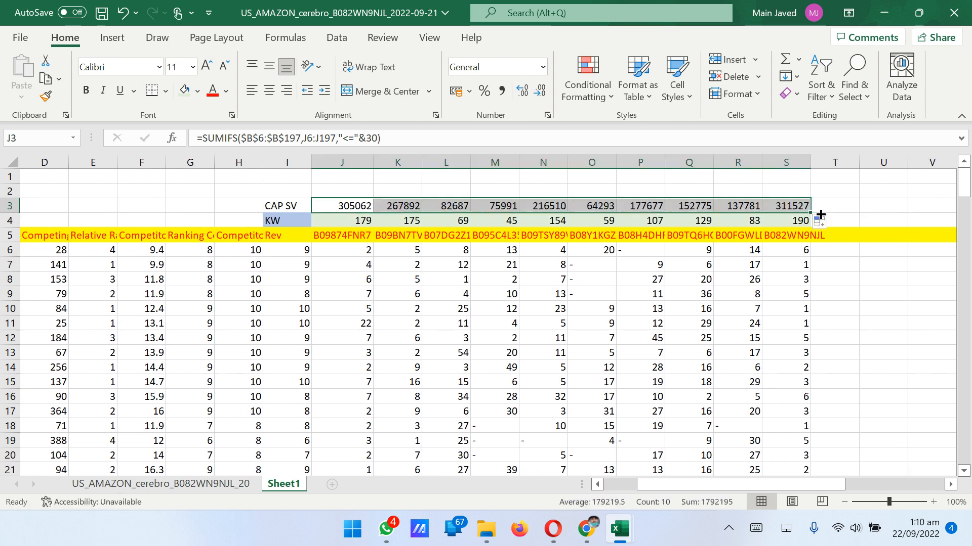
left_click(864, 290)
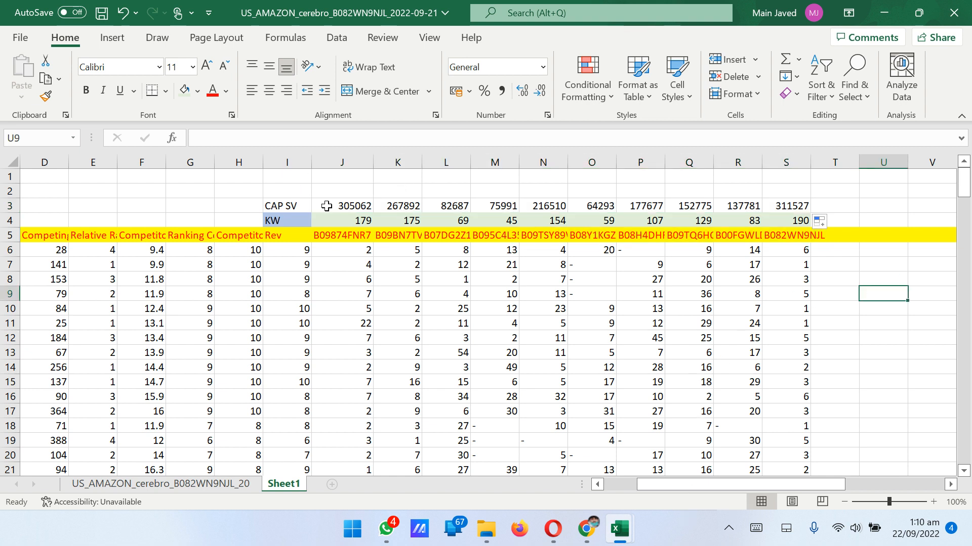
Review the SUMIFS formulas in the CAP SV row across the competitor columns
left_click_drag(653, 486, 643, 485)
left_click(458, 219)
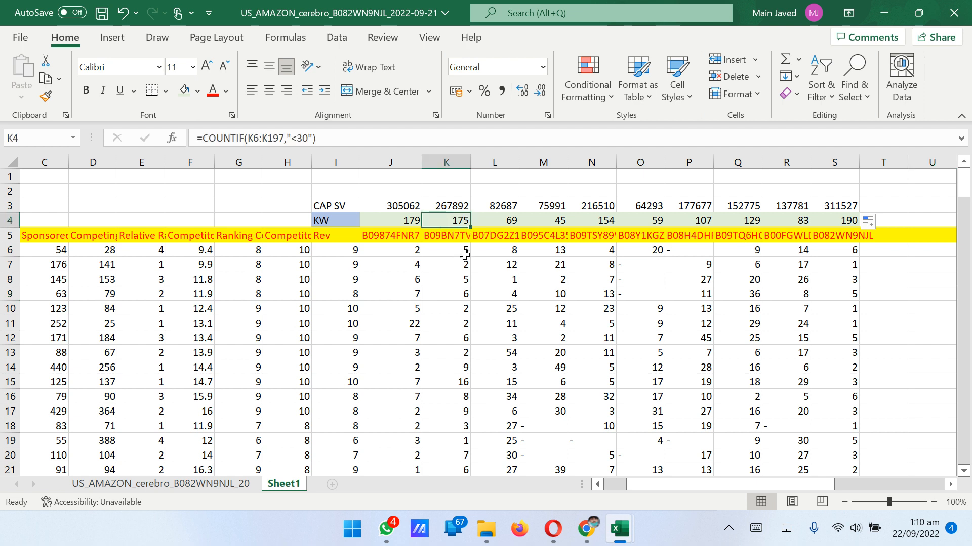
left_click(456, 207)
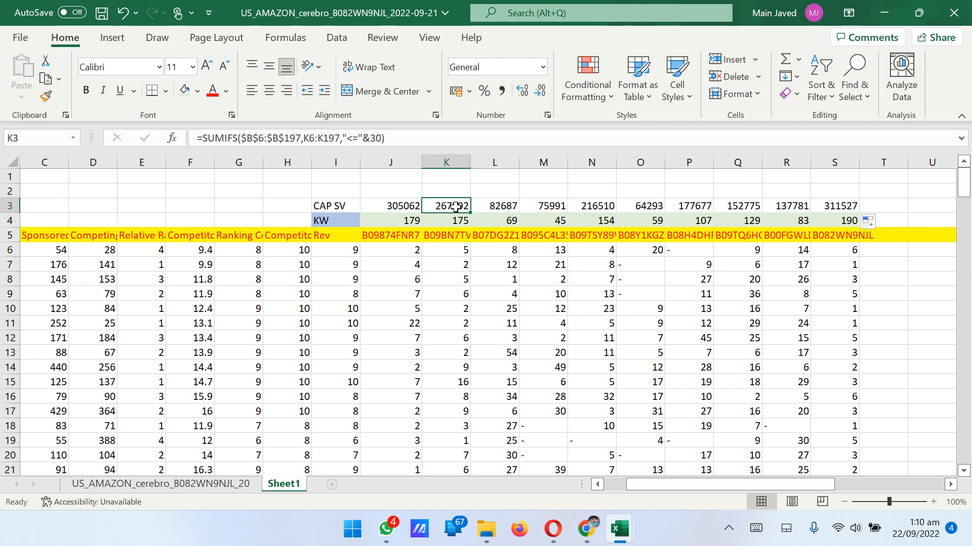
left_click(508, 205)
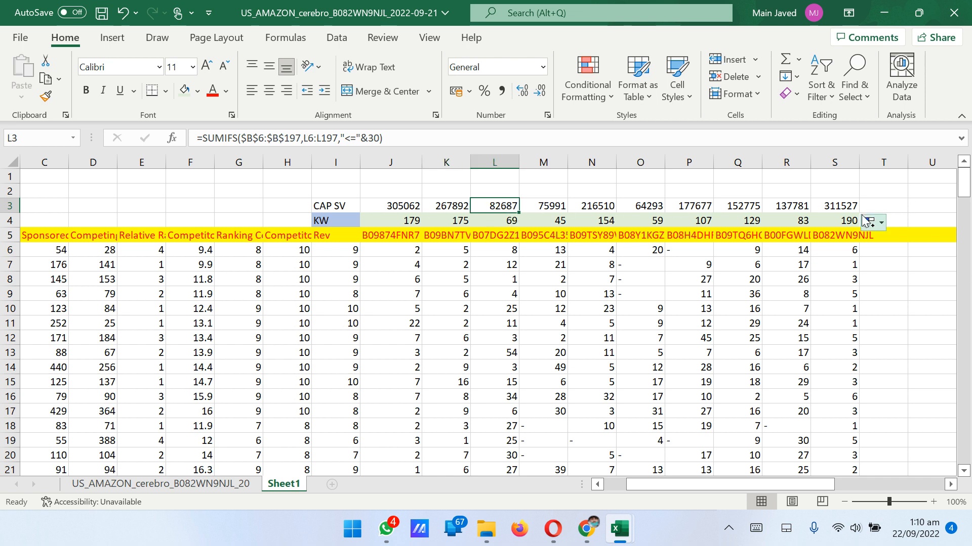
left_click(848, 206)
left_click(782, 203)
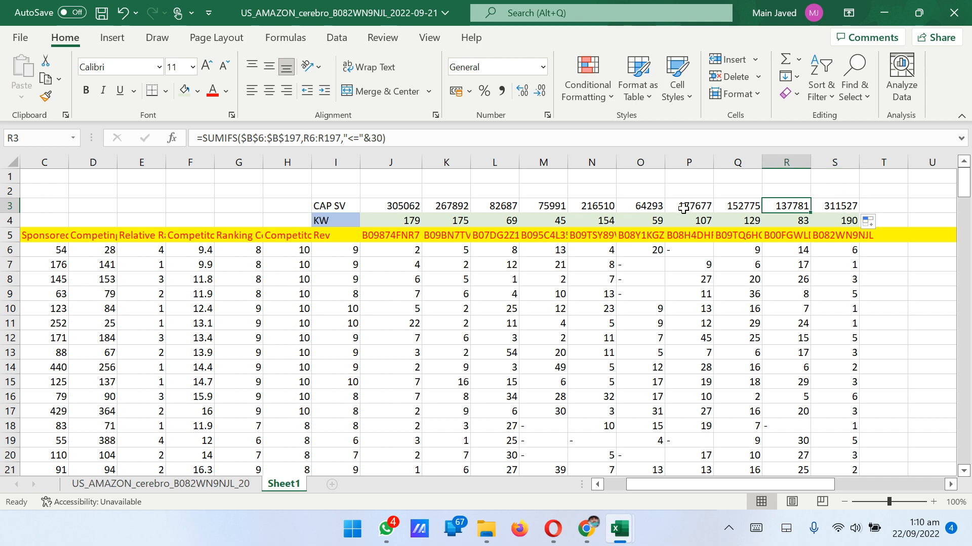
left_click(683, 206)
left_click(588, 201)
left_click(533, 205)
left_click(506, 205)
left_click(445, 205)
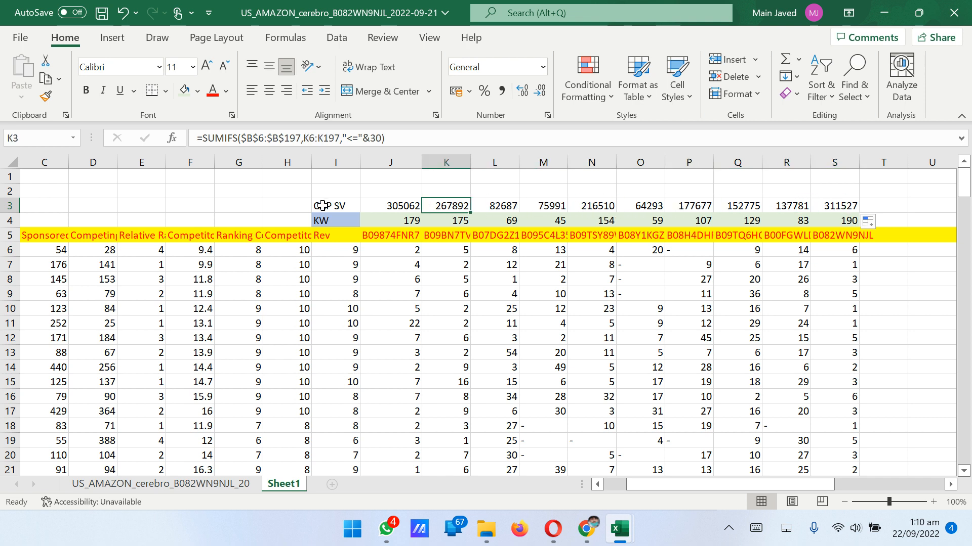
Fill the CAP SV label cell in I3 with orange
left_click(322, 205)
left_click(197, 91)
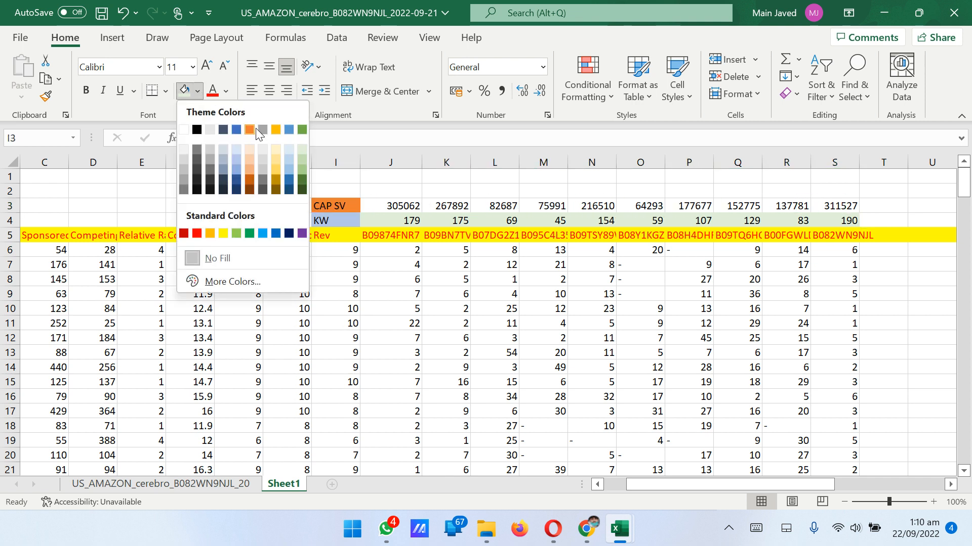
left_click(255, 129)
In J2, divide the captured search volume by the total with =J3/$B$4 and format the result as a percentage
left_click(401, 206)
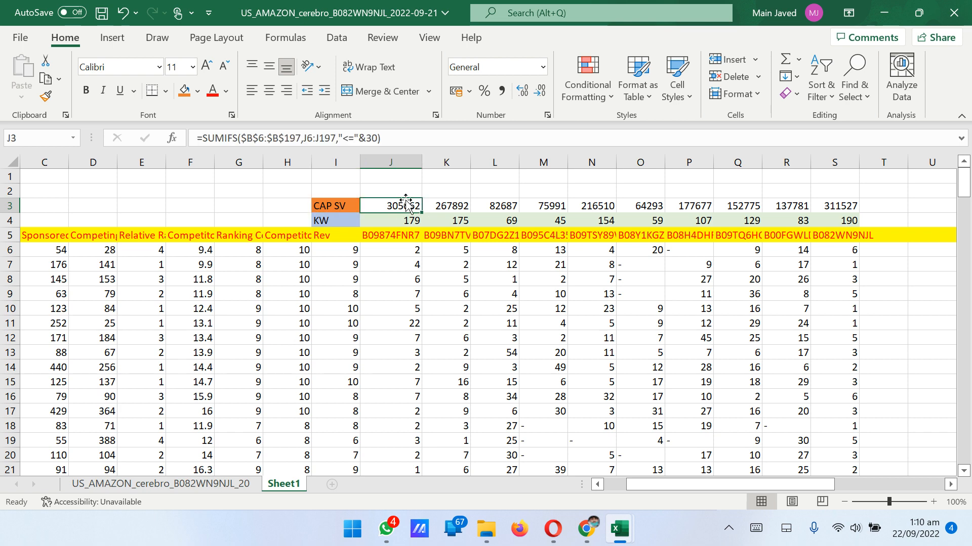
key("Up")
left_click_drag(651, 483, 617, 483)
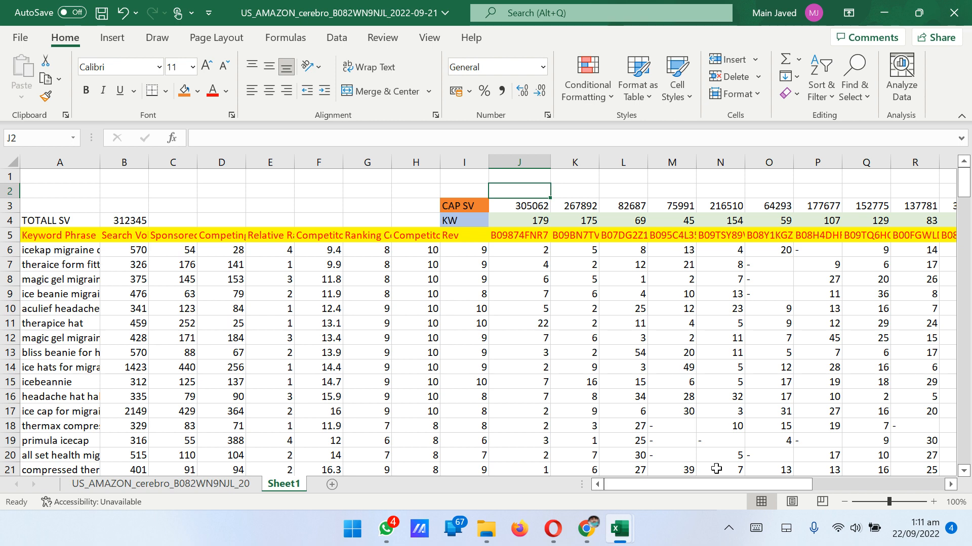
type("=")
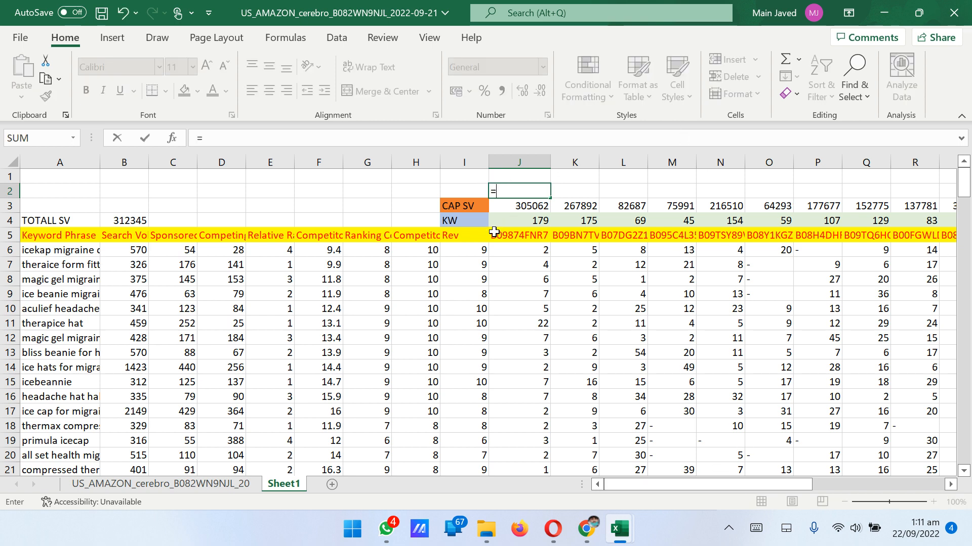
left_click(528, 203)
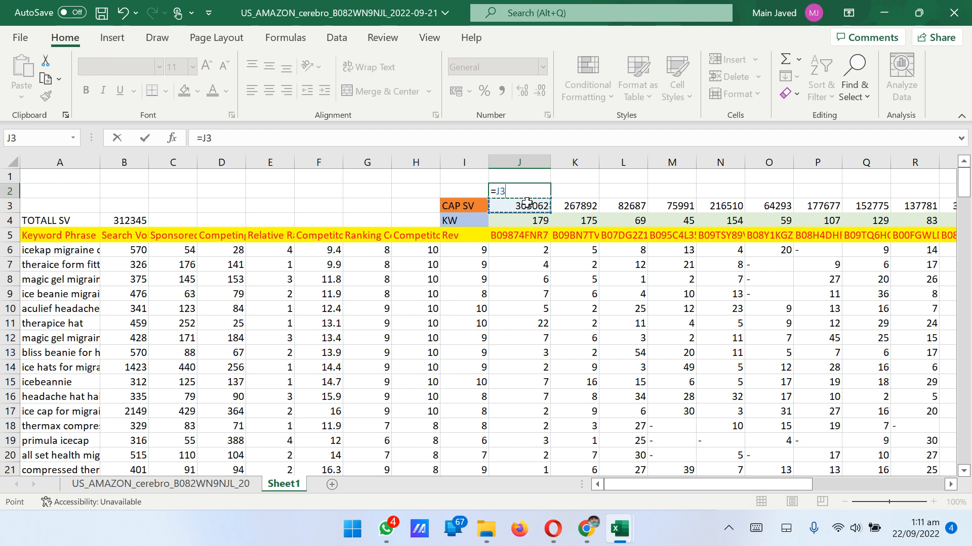
type("/")
left_click(132, 221)
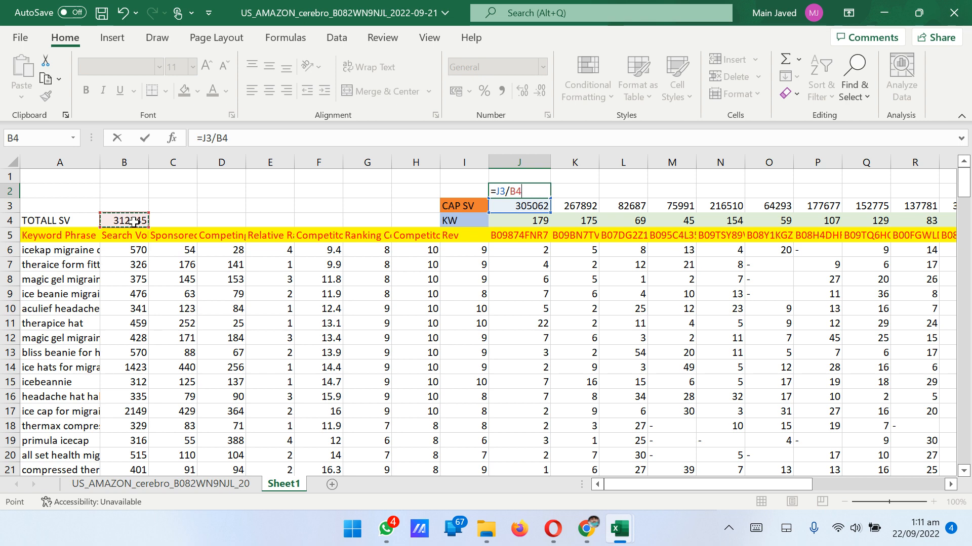
key("Return")
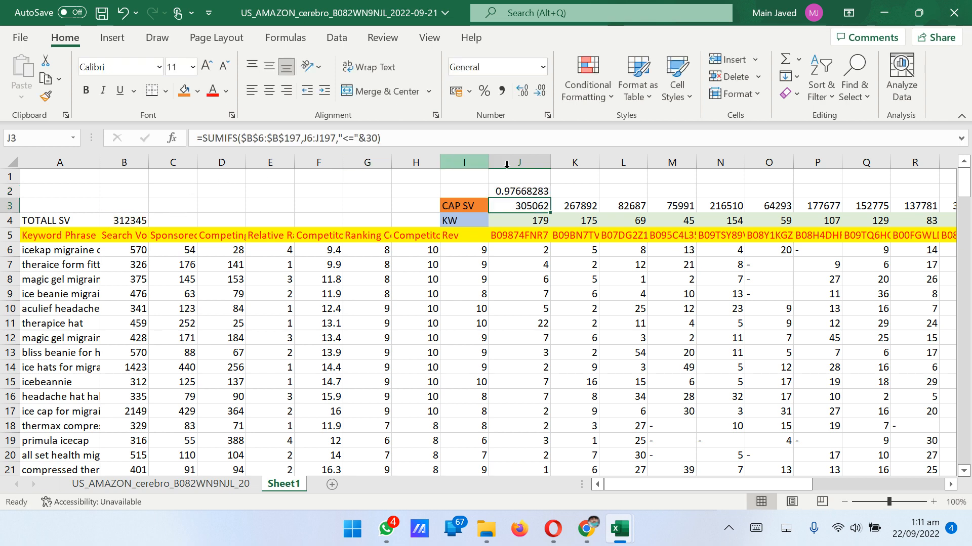
left_click(514, 191)
left_click(487, 93)
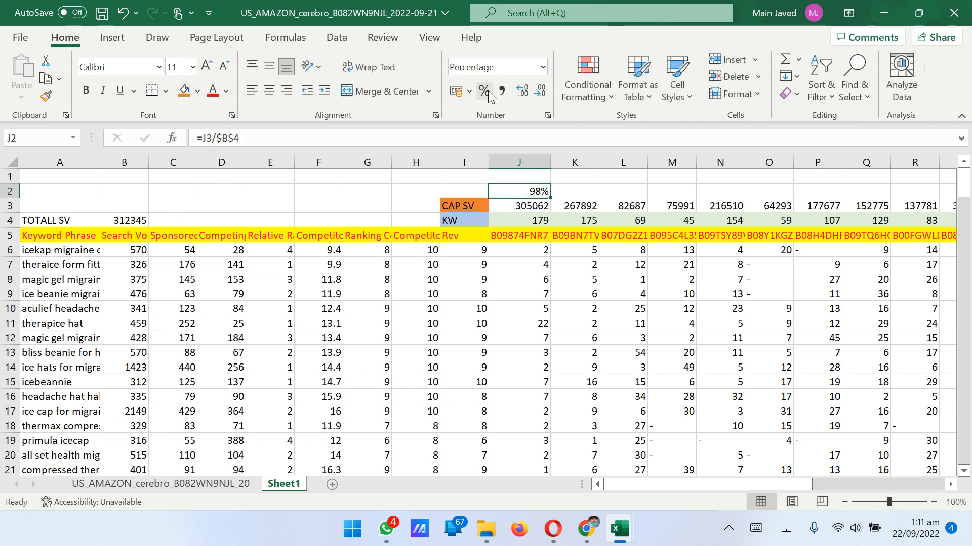
left_click(587, 178)
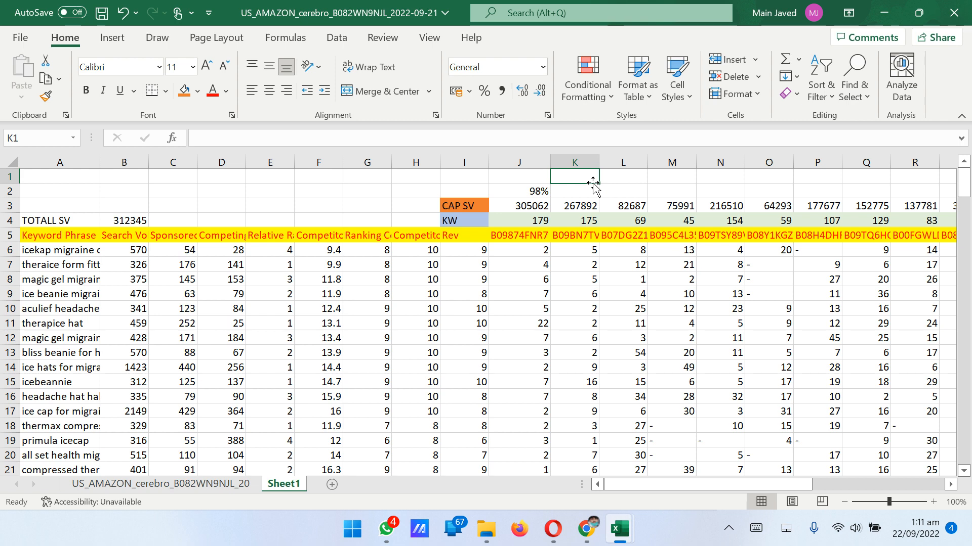
Label the percentage row by entering PER CAP in cell I2
double_click(468, 191)
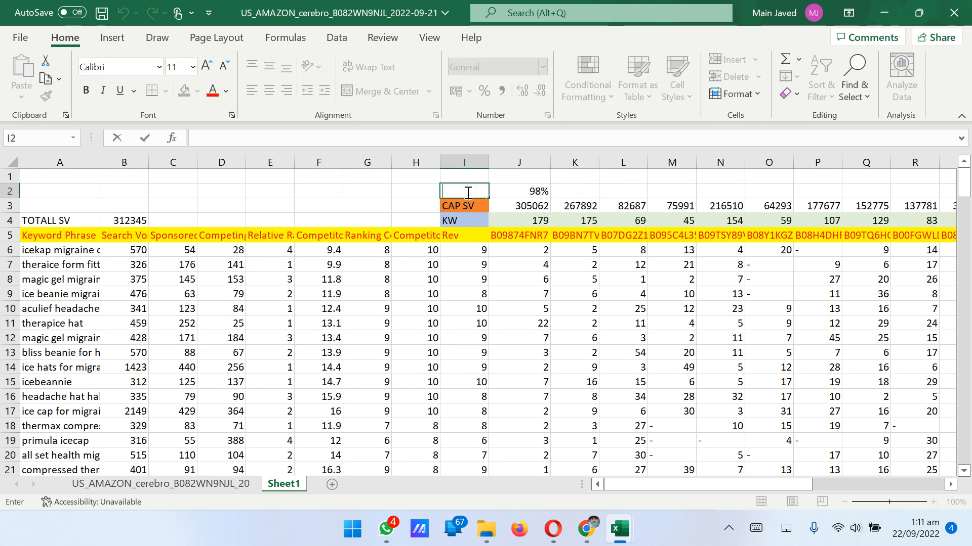
type("PER CAP")
left_click(388, 190)
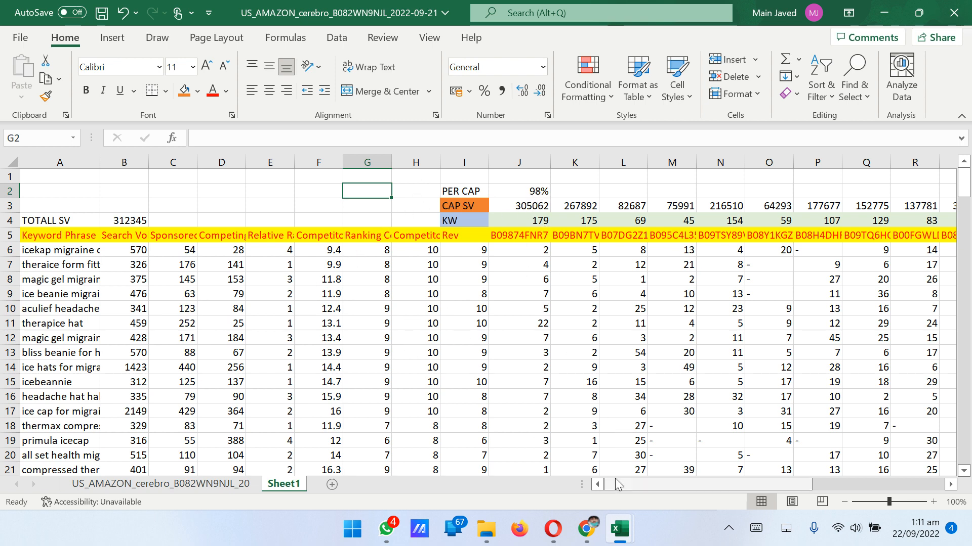
Copy the percentage formula from J2 across the PER CAP row through S2 for all competitor columns
left_click(528, 180)
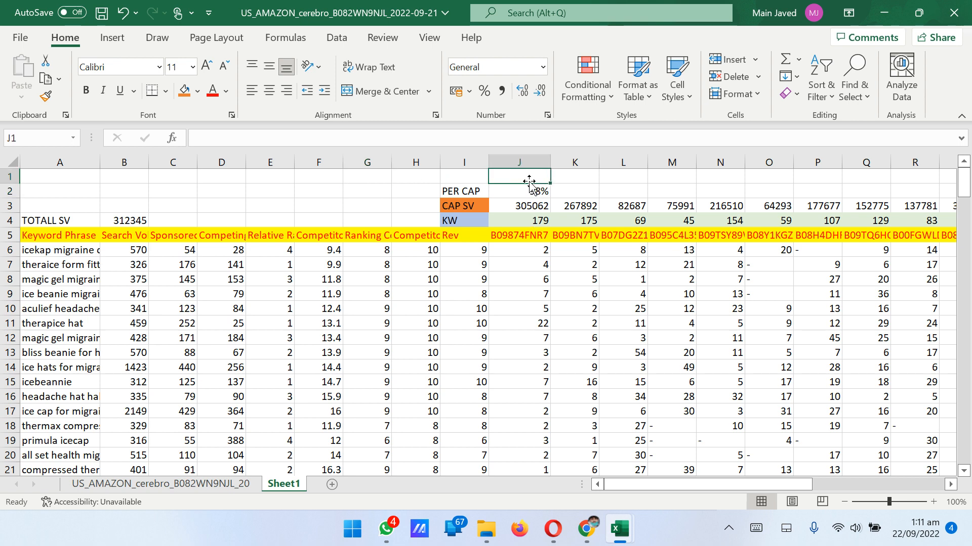
left_click(534, 190)
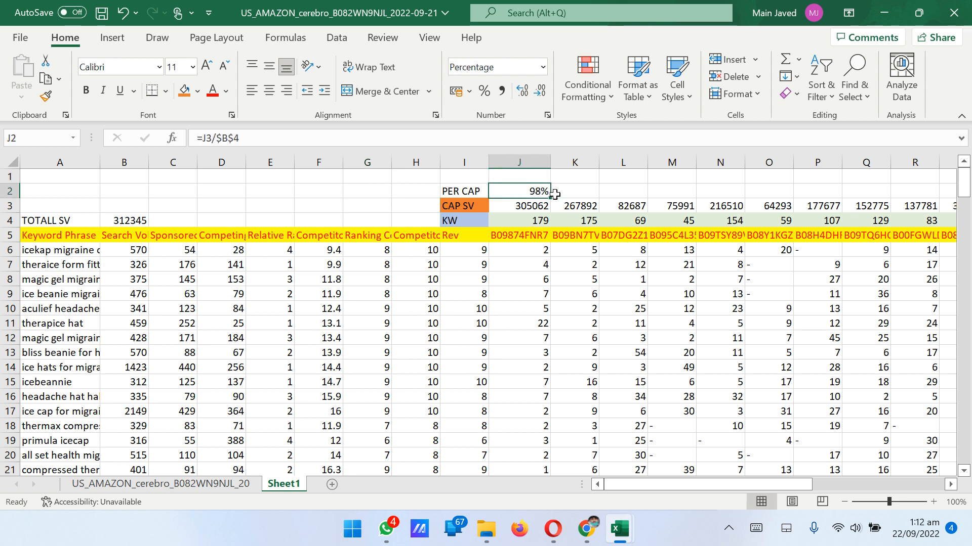
left_click_drag(553, 198, 896, 189)
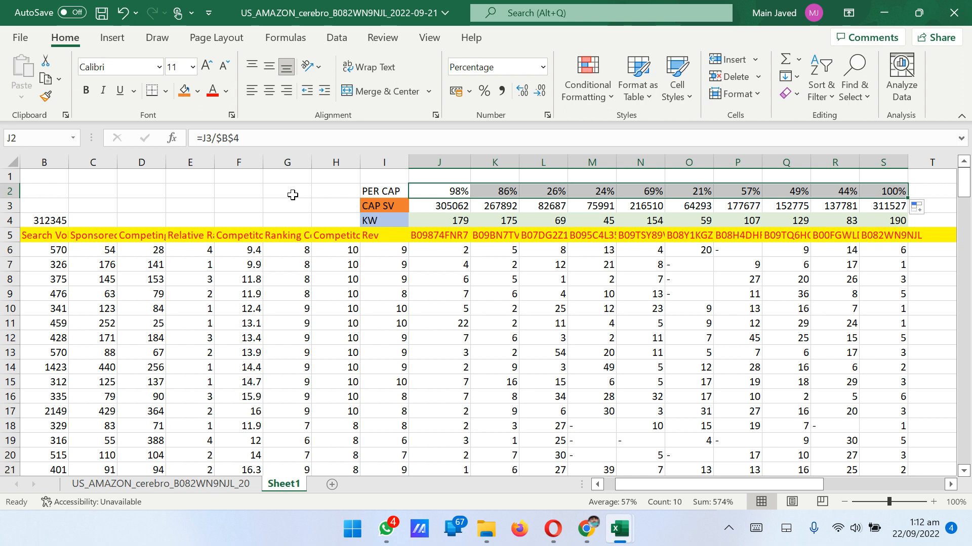
left_click(292, 195)
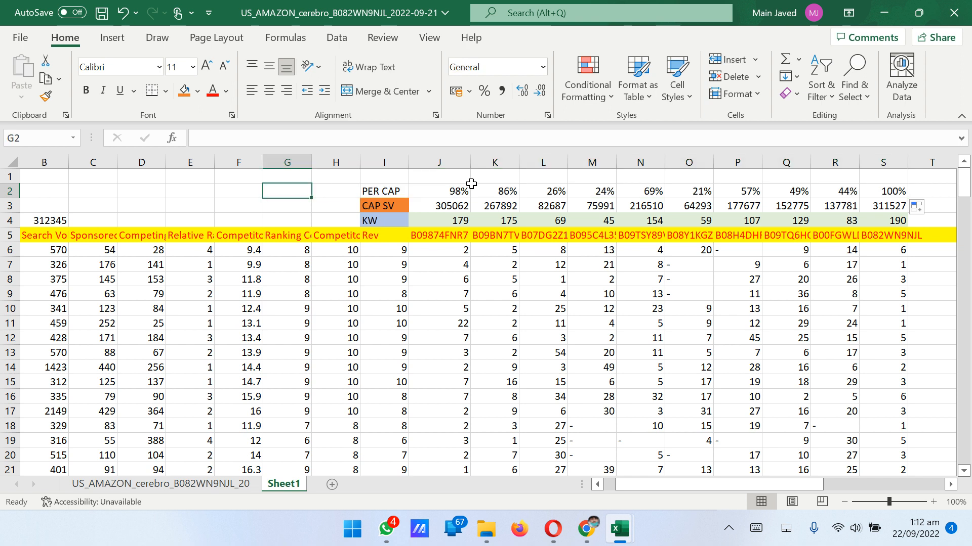
Review the captured percentages in the PER CAP row and examine the SUMIFS formula in J3
left_click(451, 189)
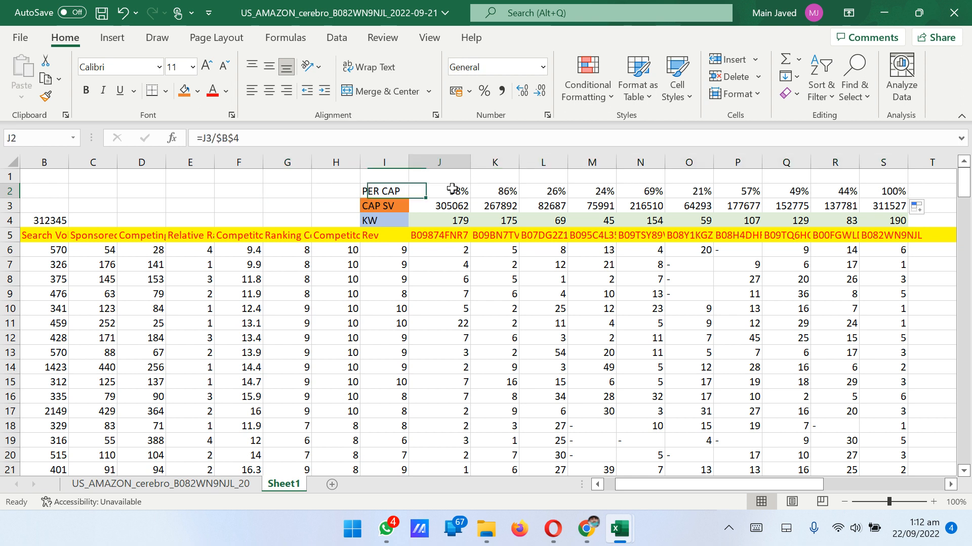
left_click(509, 195)
left_click(552, 193)
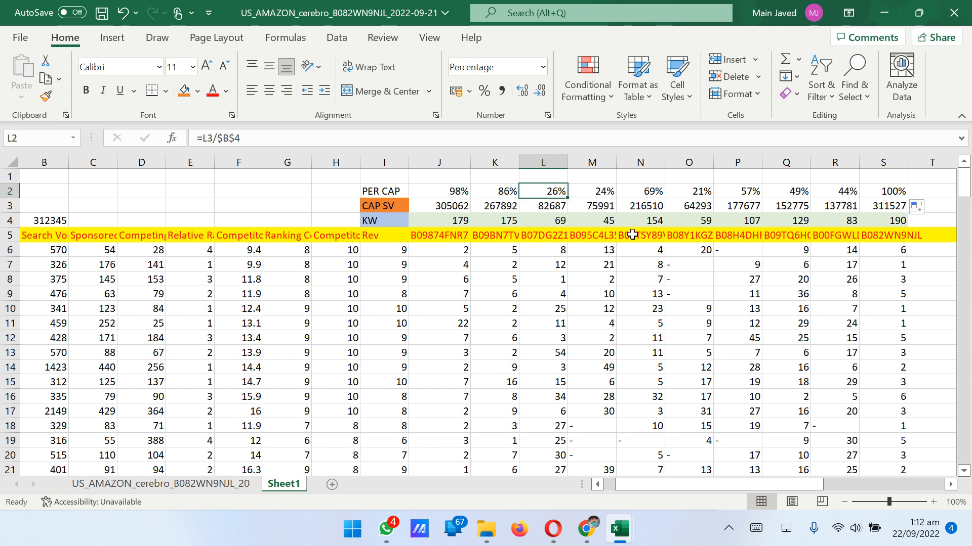
left_click(613, 192)
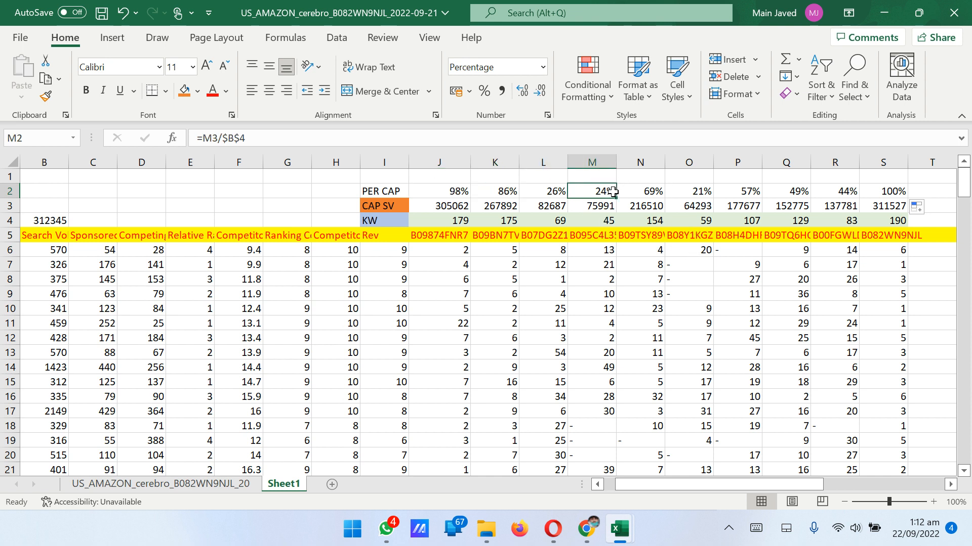
left_click(660, 193)
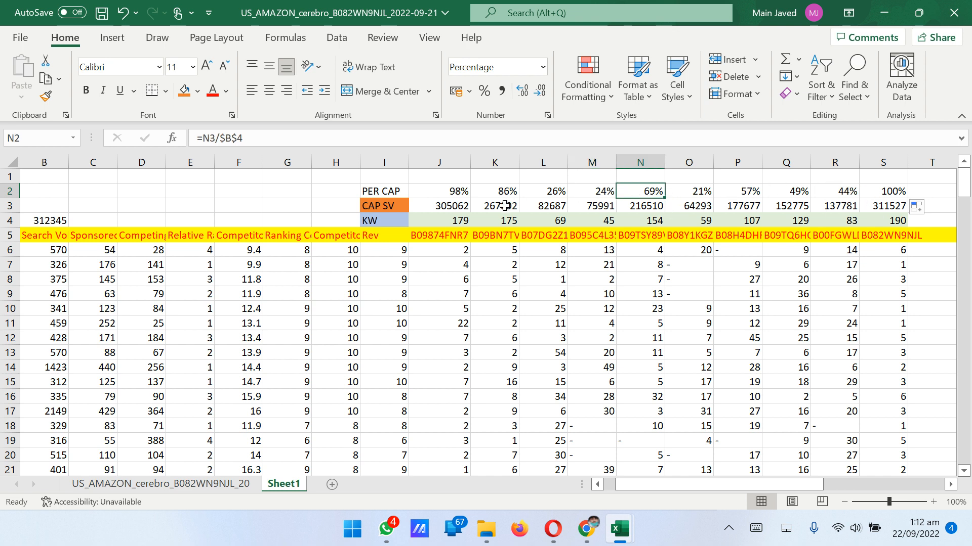
left_click_drag(440, 196, 551, 209)
double_click(458, 204)
left_click_drag(459, 204, 675, 213)
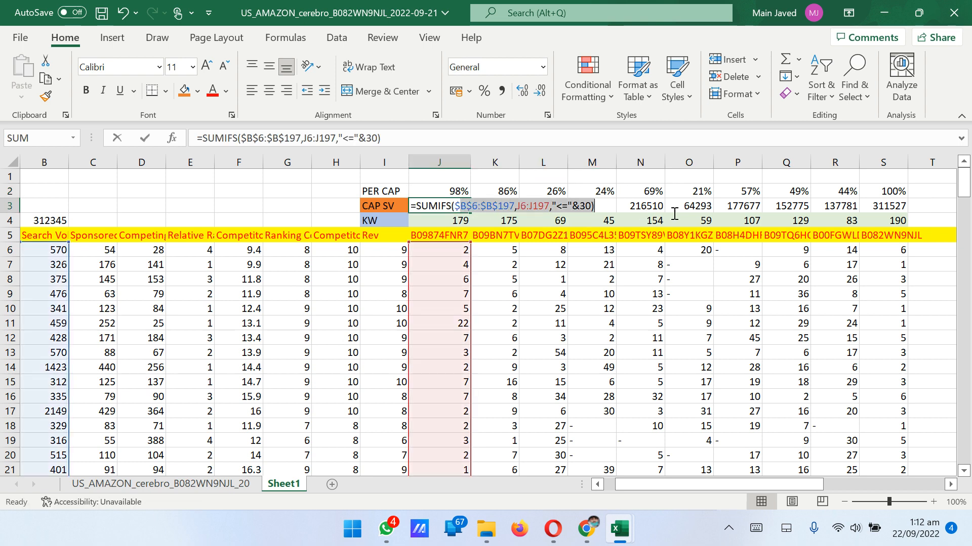
key("Return")
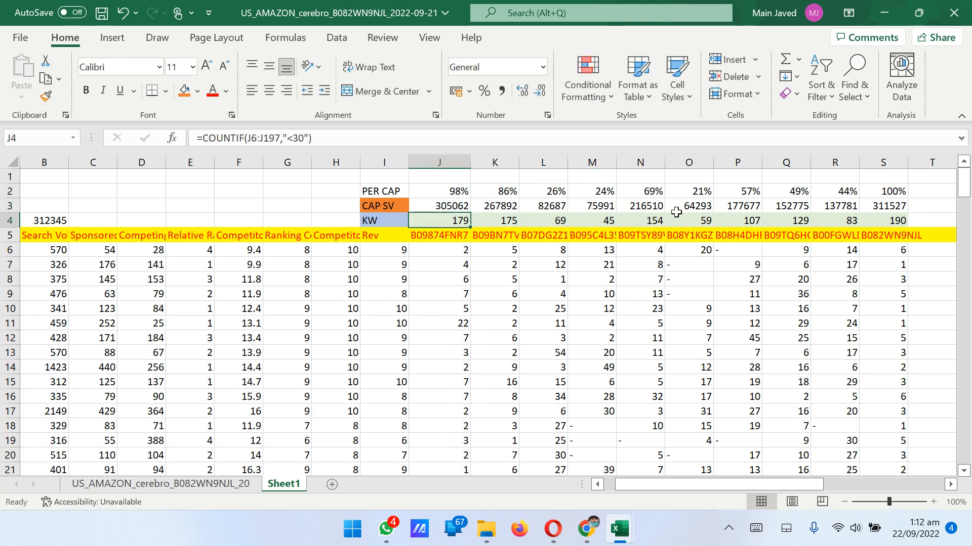
Fill the CAP SV values in J3:S3 with light orange
left_click_drag(431, 206, 890, 207)
left_click(198, 91)
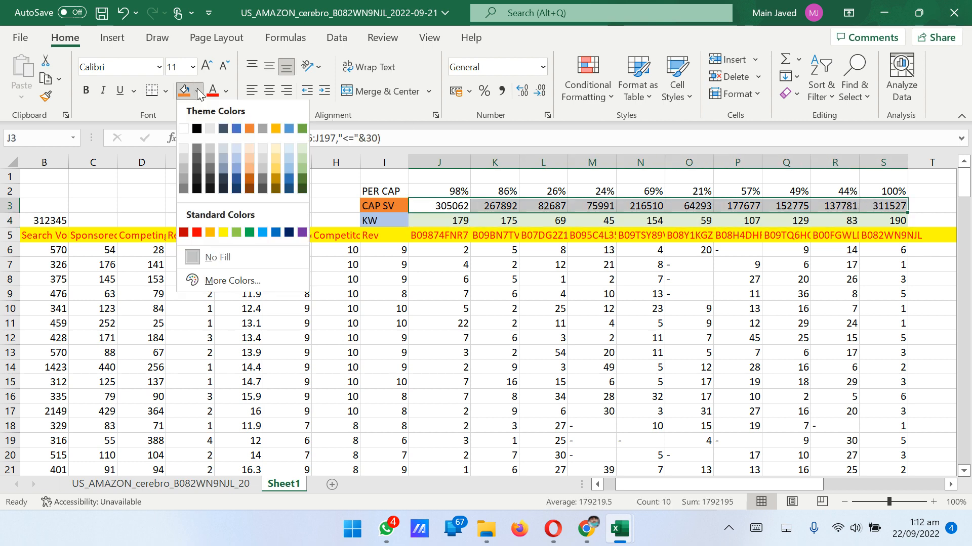
left_click(248, 151)
Fill the PER CAP percentages in J2:S2 with light gold
left_click_drag(444, 192, 894, 191)
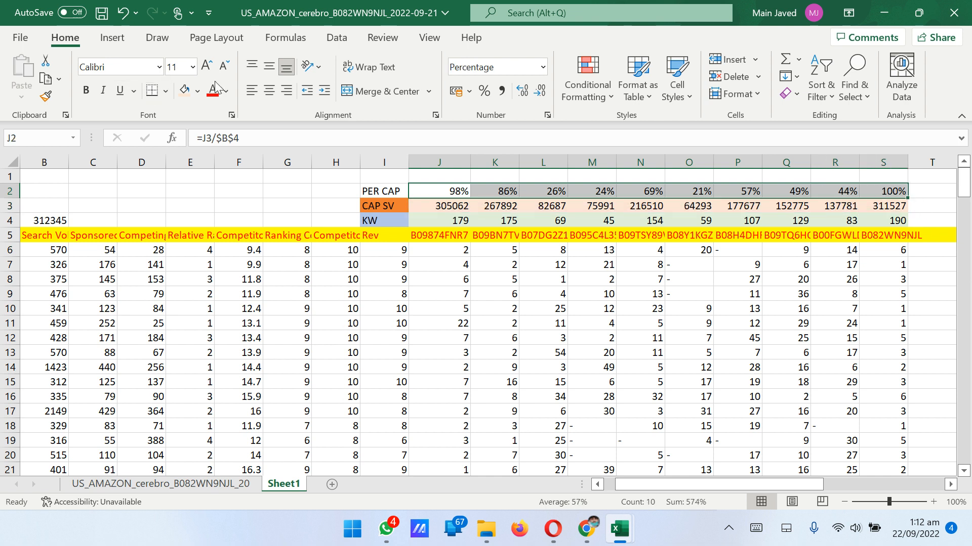
left_click(198, 91)
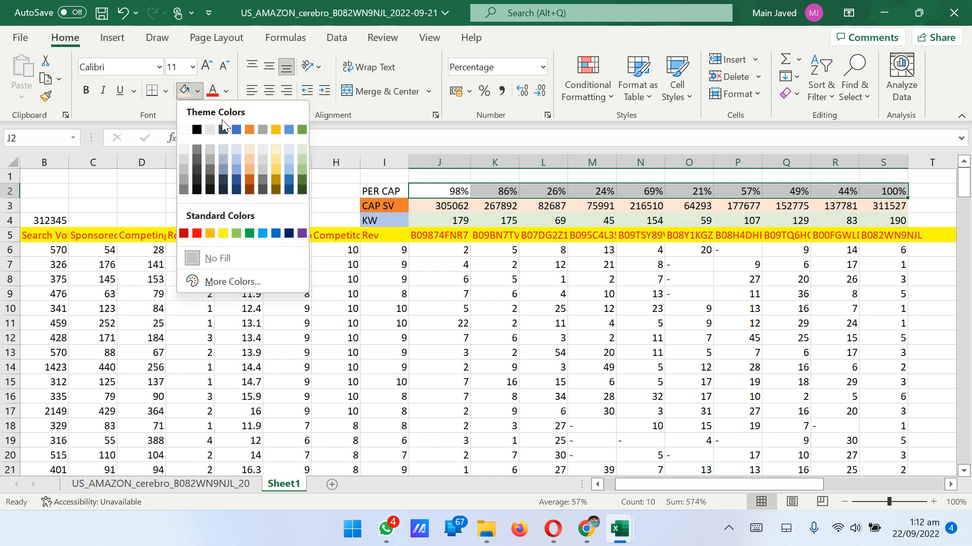
left_click(269, 147)
left_click(424, 263)
Fill the PER CAP label cell in I2 with green
left_click(379, 194)
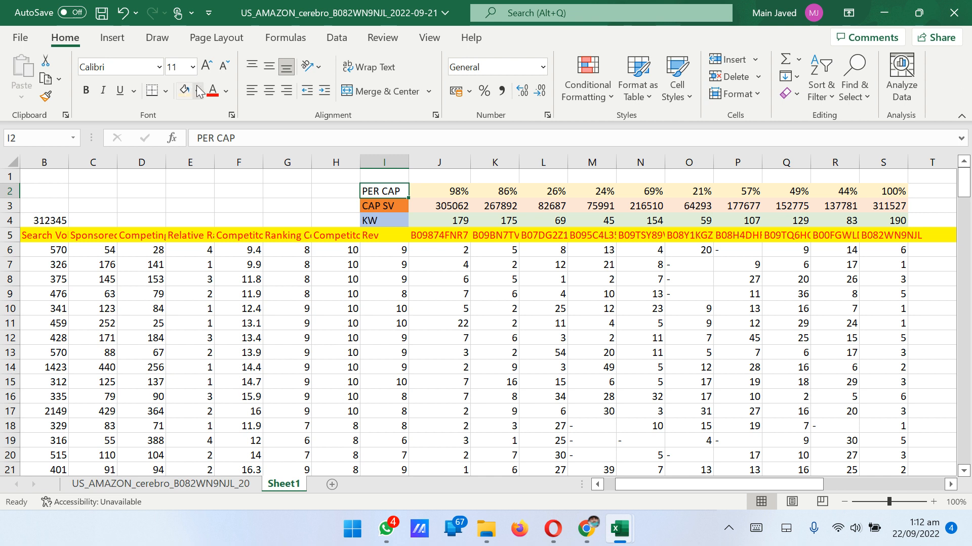
left_click(197, 91)
left_click(292, 158)
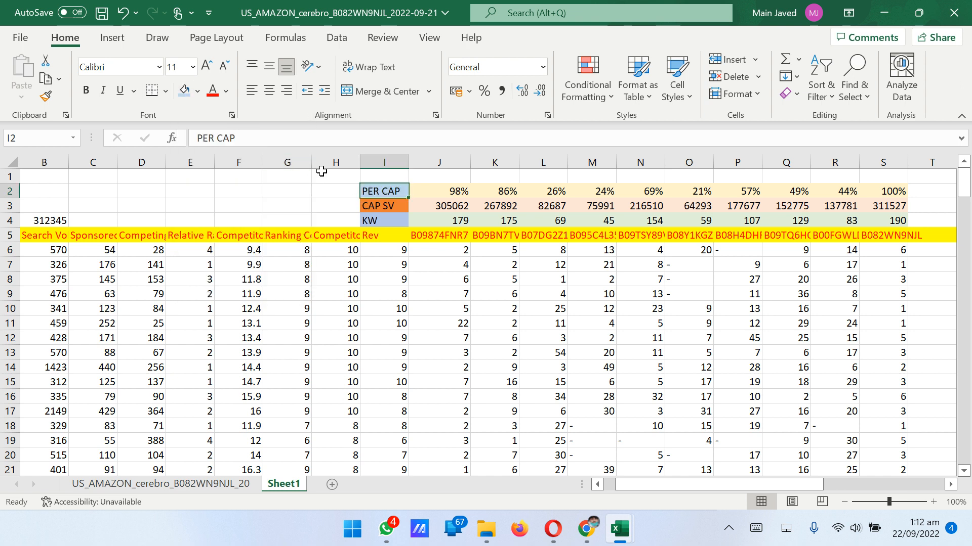
left_click(198, 91)
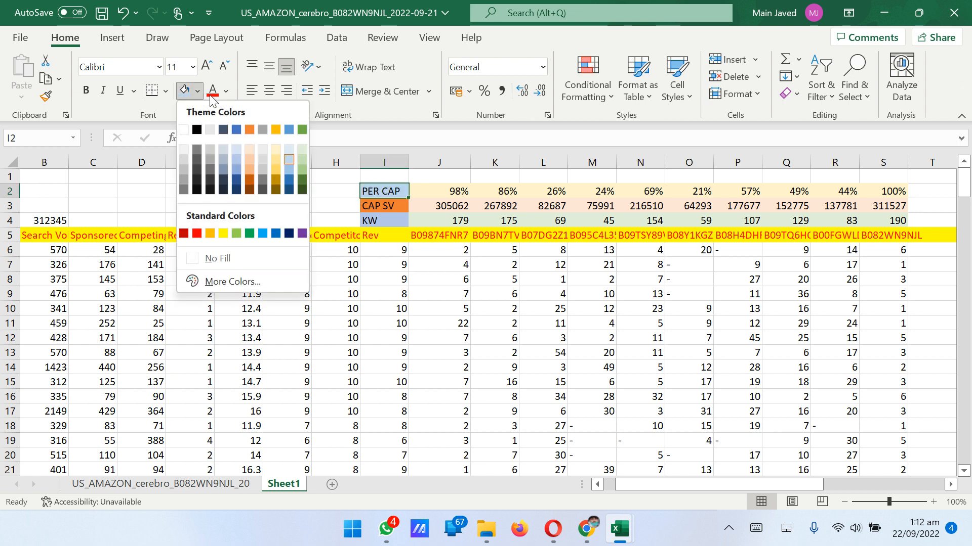
left_click(300, 170)
left_click(498, 236)
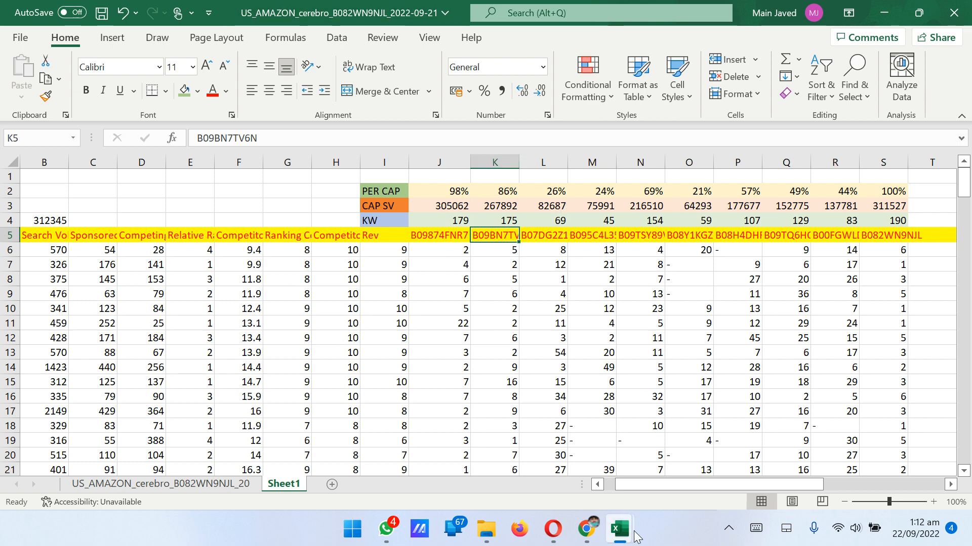
Fill the TOTALL SV label cell in A4 with the same green as the PER CAP label
left_click_drag(627, 481, 613, 481)
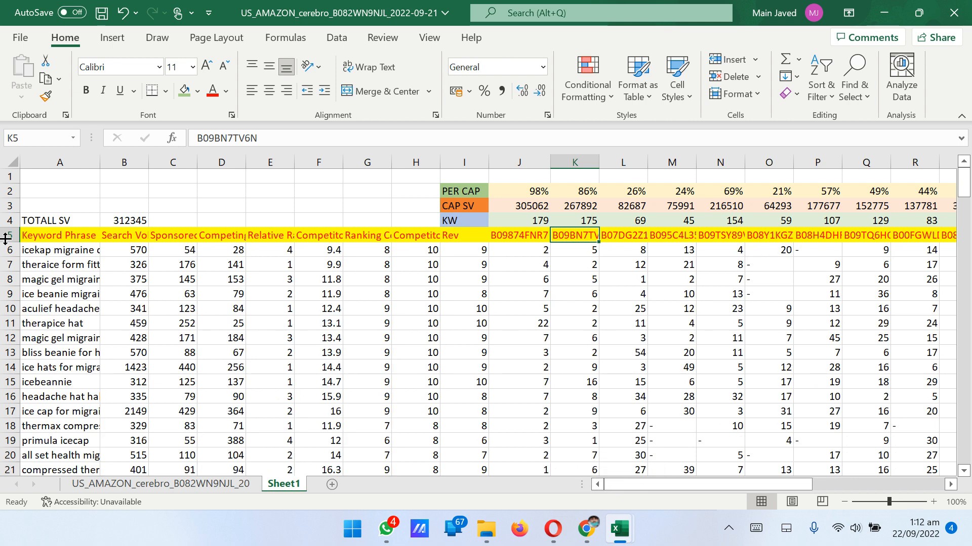
left_click(78, 219)
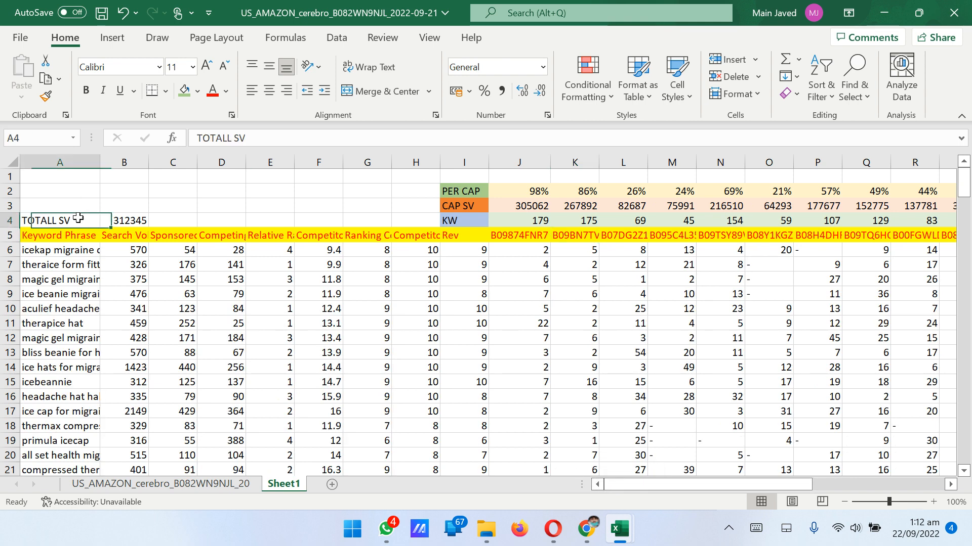
left_click(185, 90)
Fill the competitor columns Q and O, with captured percentages below 50%, with standard light green
left_click_drag(729, 485, 757, 489)
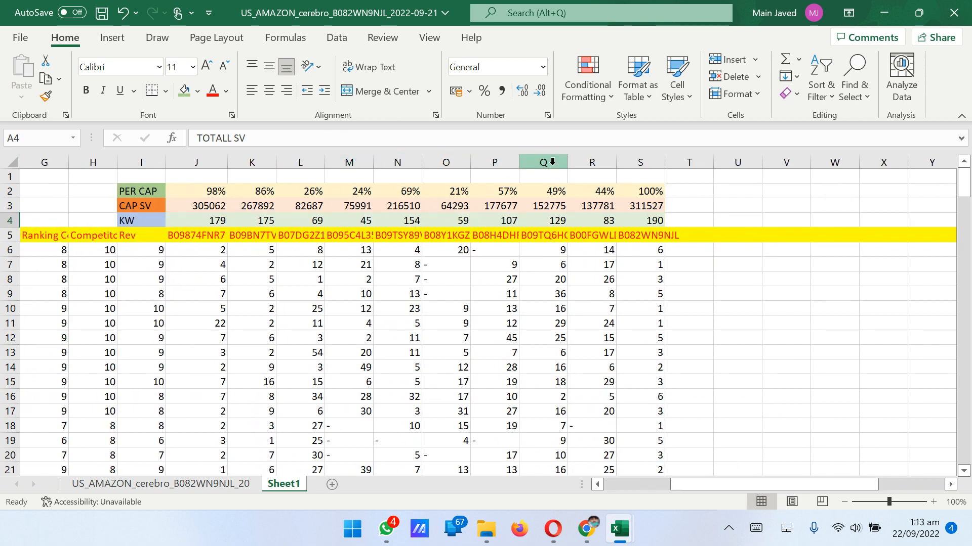
left_click(553, 162)
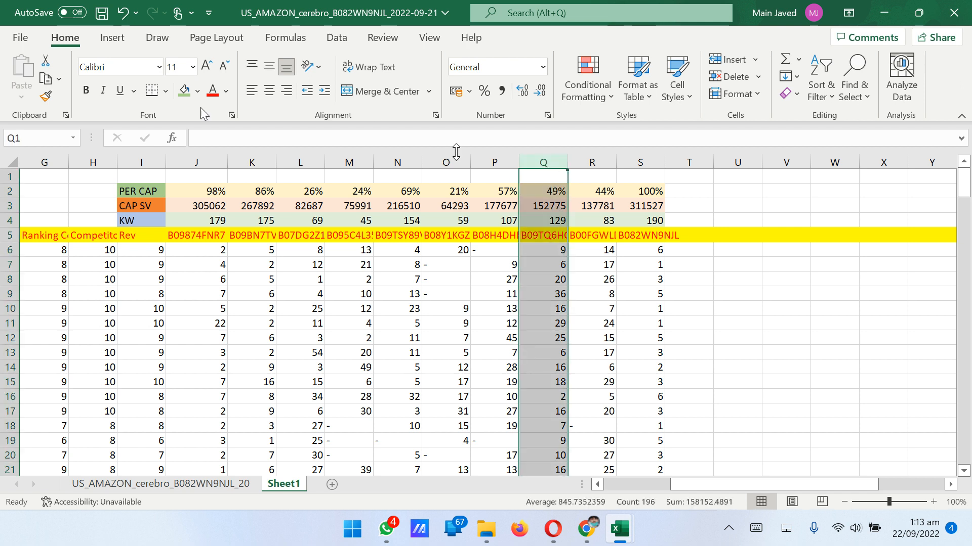
left_click(197, 91)
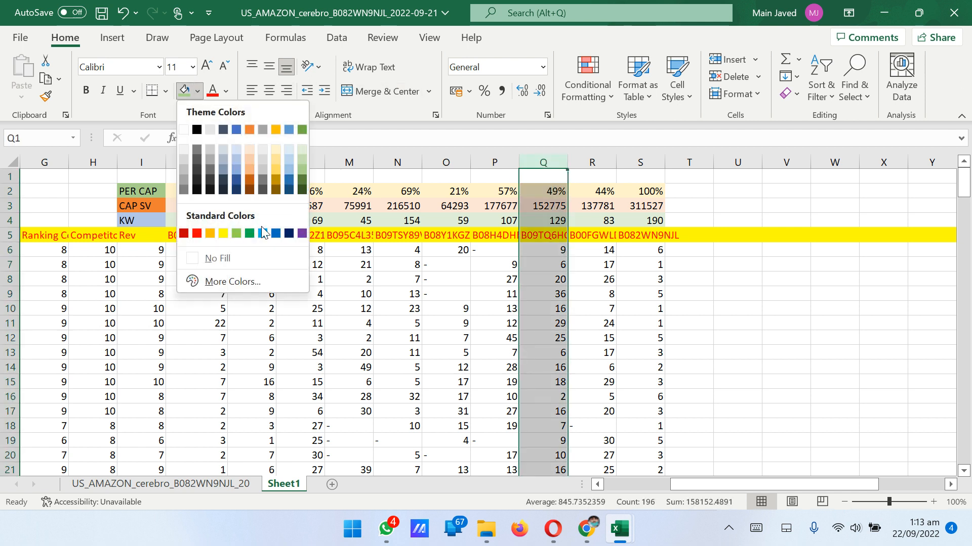
left_click(236, 233)
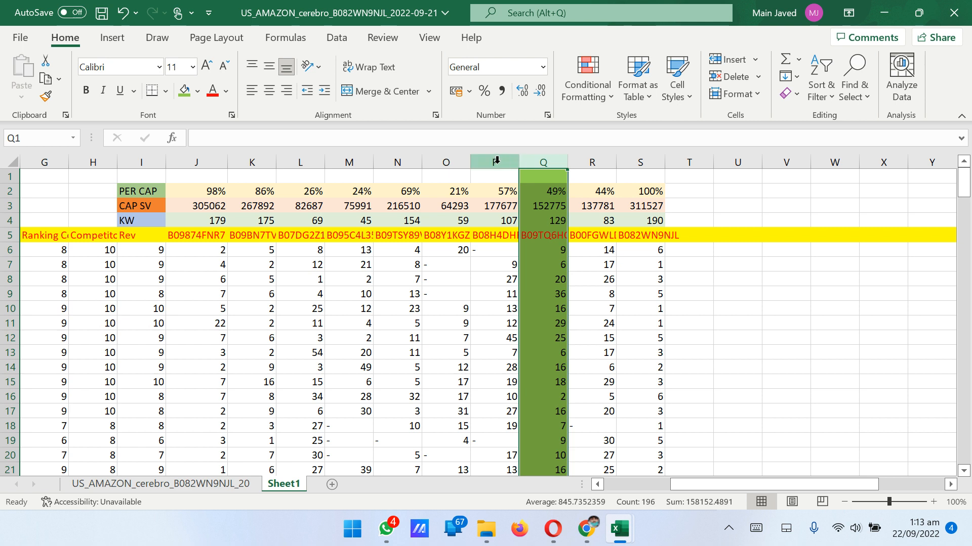
left_click(456, 161)
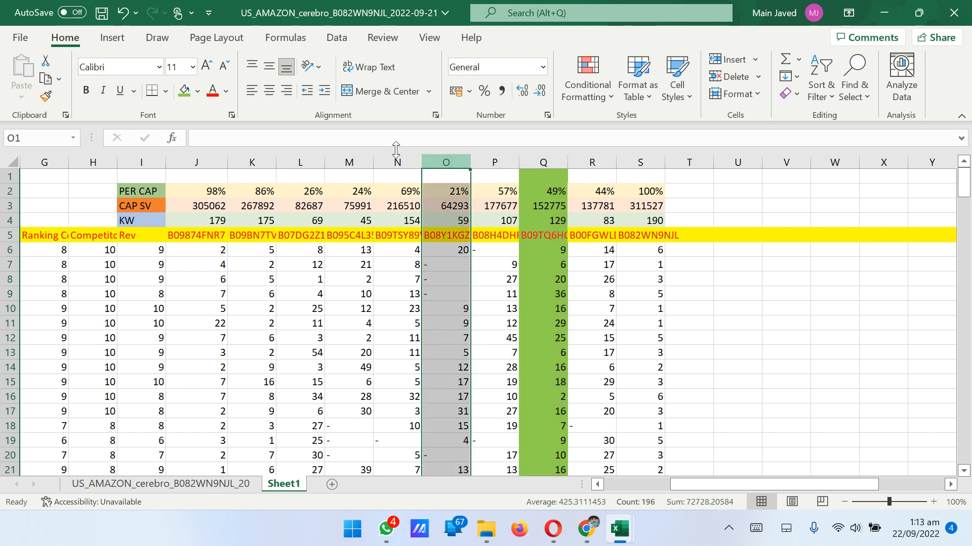
left_click(184, 91)
Fill the competitor columns L, M and R with the same light green
left_click_drag(356, 161, 304, 161)
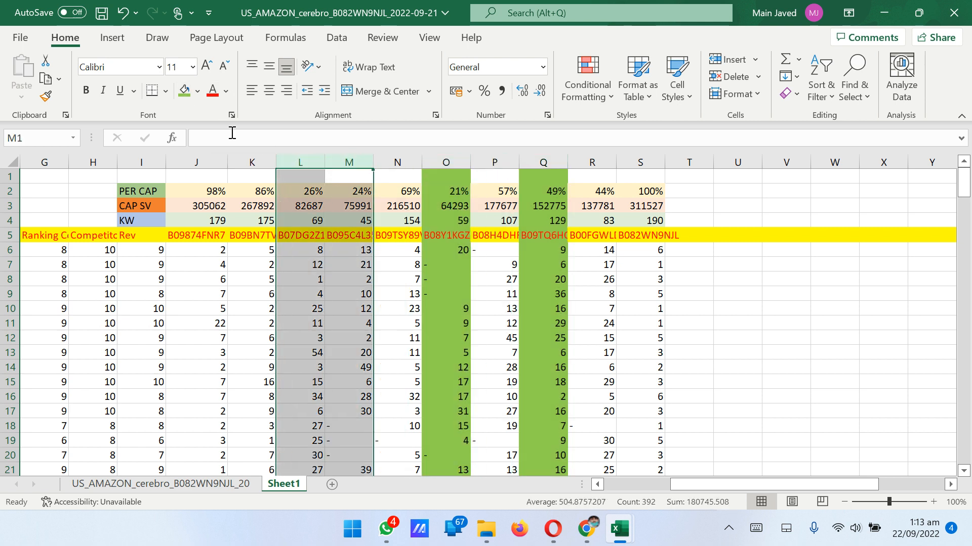
left_click(184, 91)
left_click(391, 221)
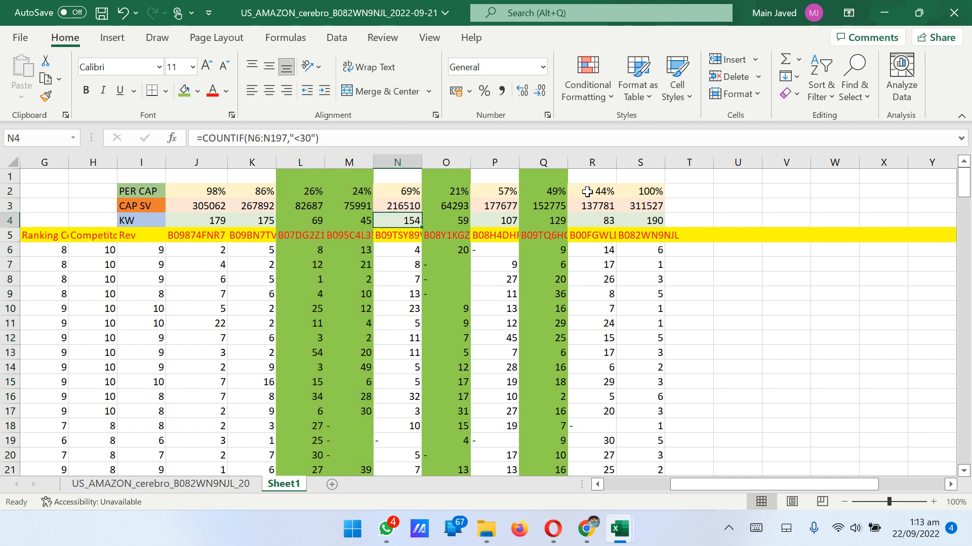
left_click(594, 162)
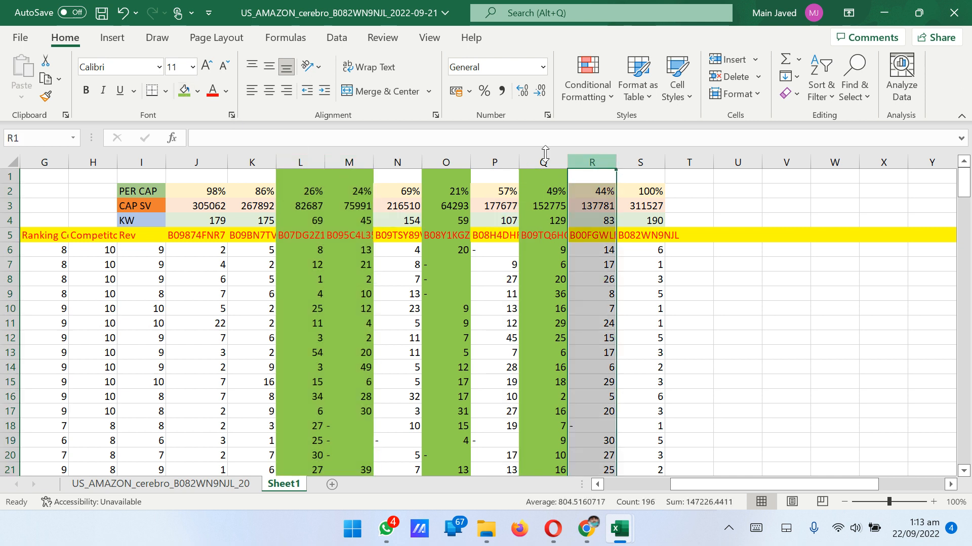
left_click(184, 91)
left_click(625, 249)
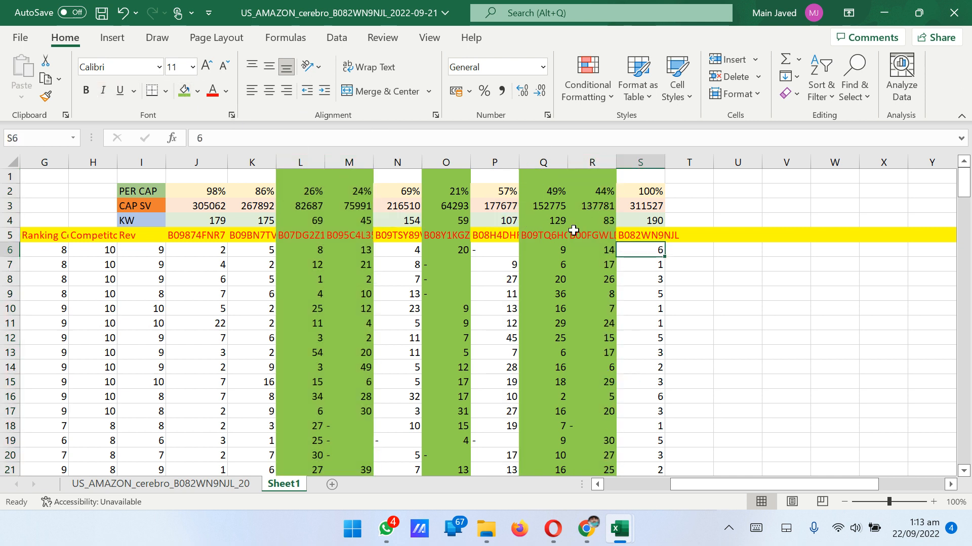
Fill the mid-range competitor columns P and N with standard yellow
left_click(491, 160)
left_click(197, 92)
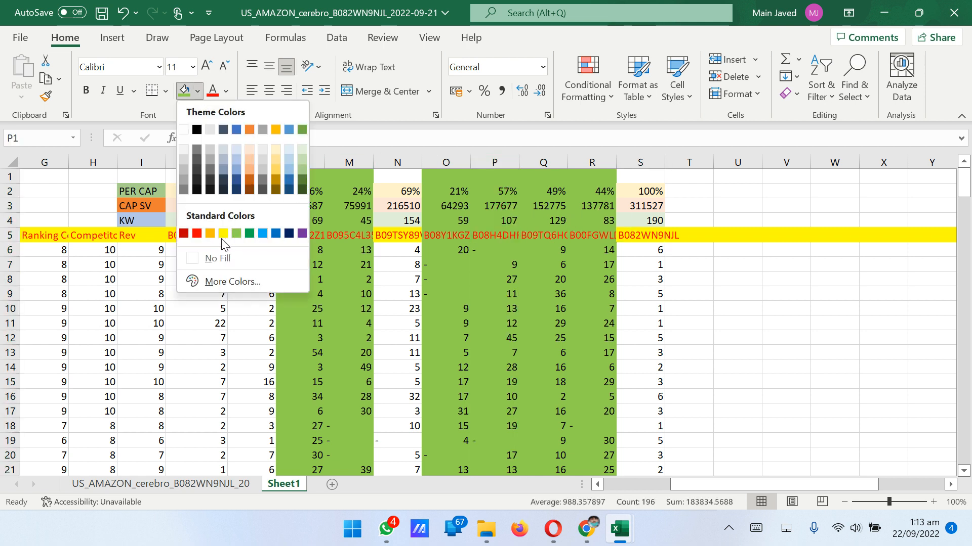
left_click(223, 233)
left_click(446, 162)
left_click(397, 162)
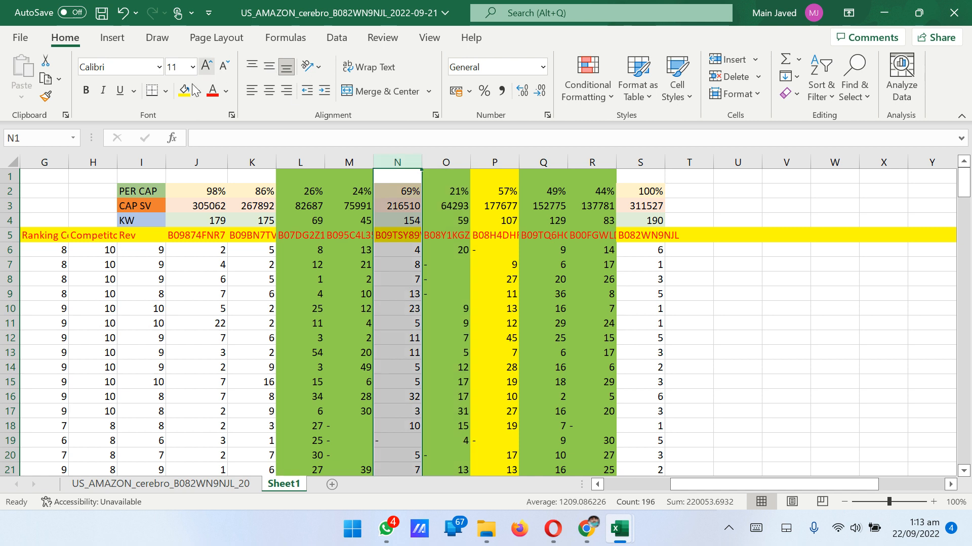
left_click(184, 91)
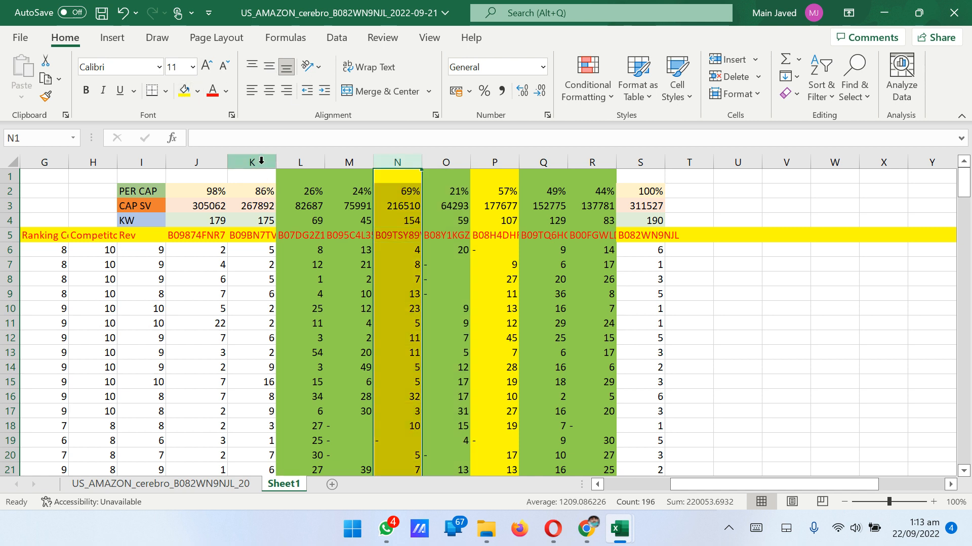
Fill the highest-capturing competitor columns J, K and S with standard red
left_click_drag(261, 161, 223, 161)
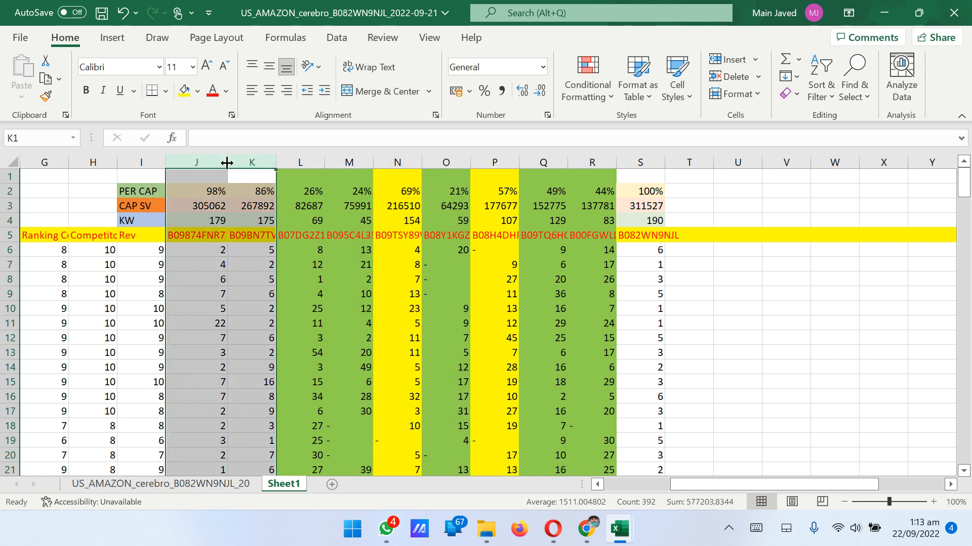
left_click(198, 92)
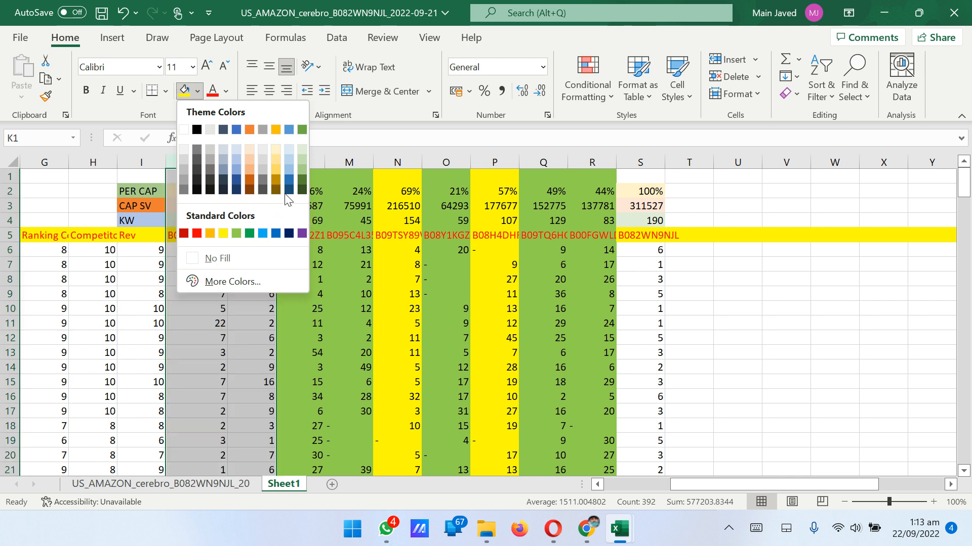
left_click(198, 233)
left_click(630, 163)
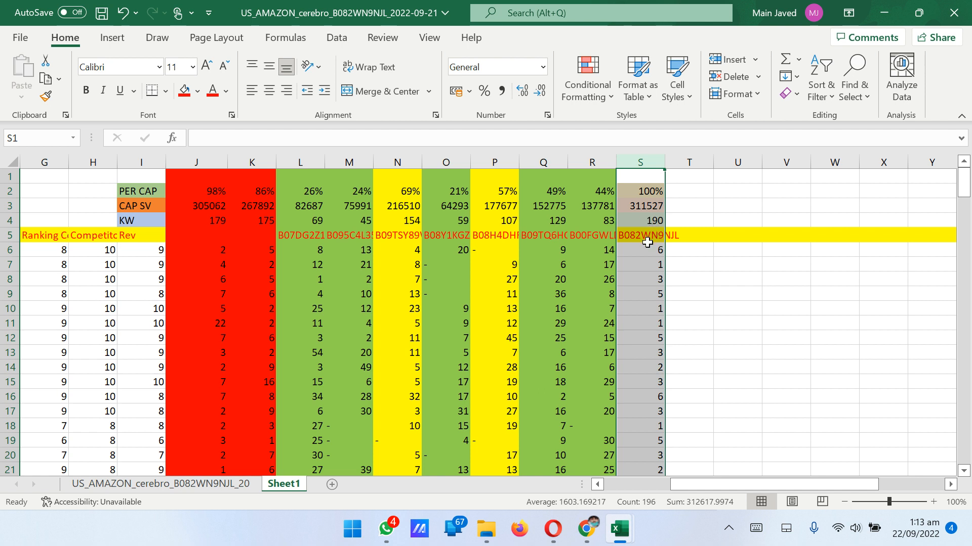
left_click(186, 93)
left_click(723, 281)
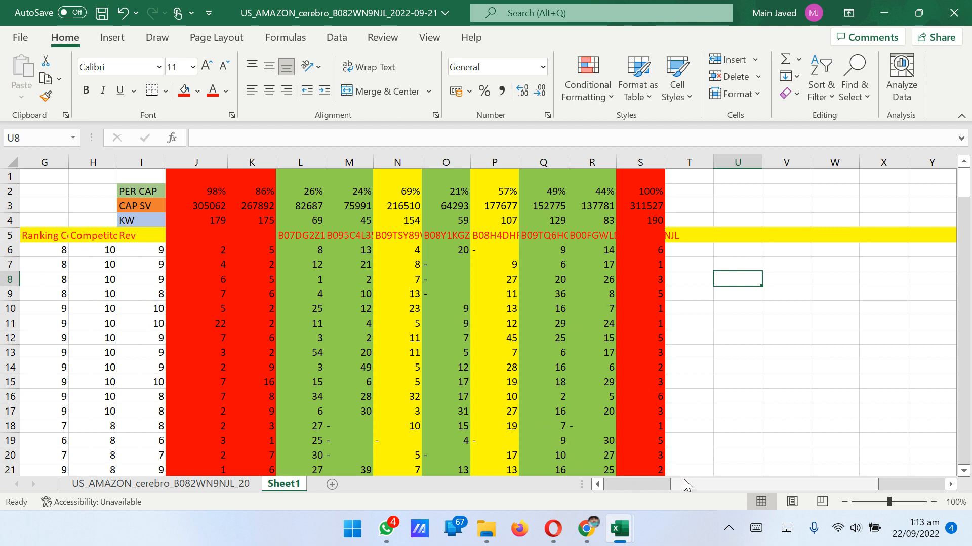
Average the PER CAP percentages in T2 with the formula =AVERAGE(J2:S2)
left_click_drag(684, 478, 649, 487)
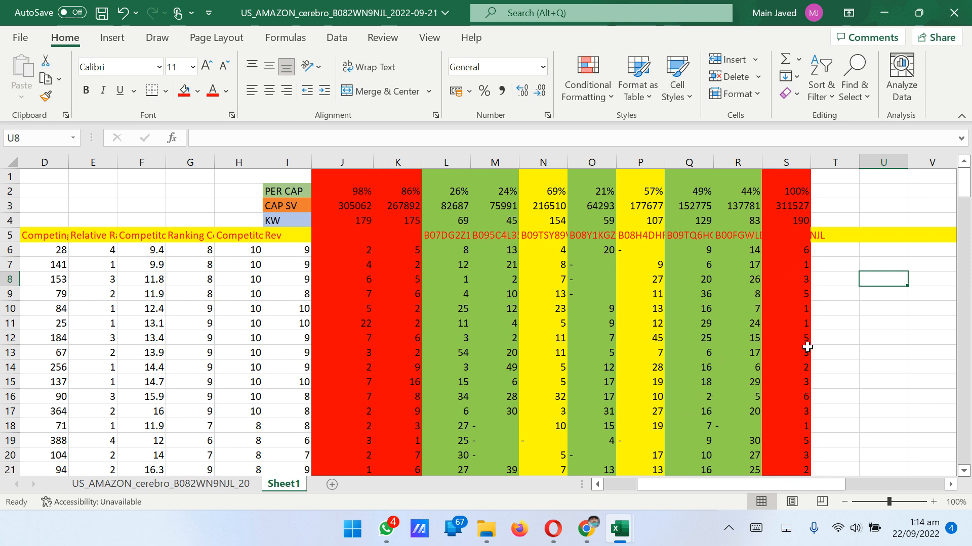
double_click(824, 190)
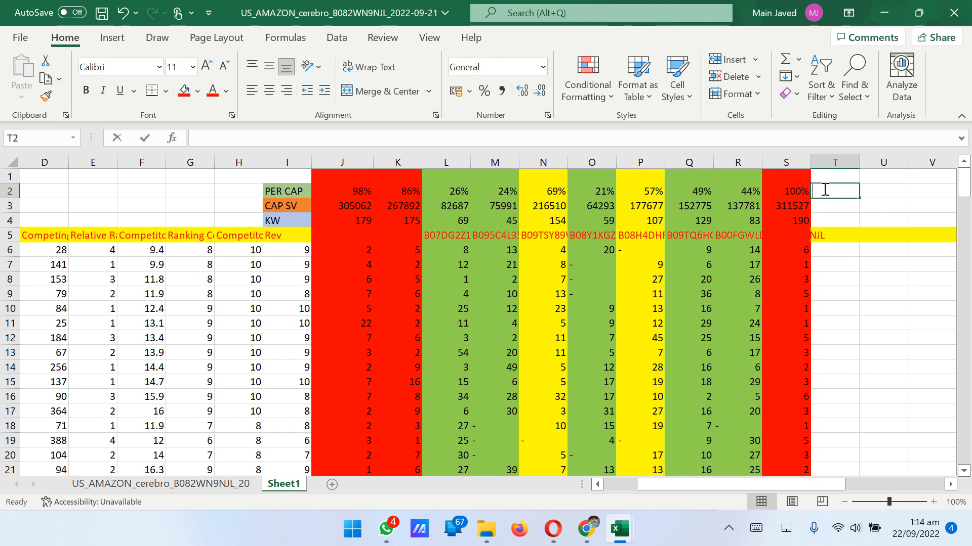
type("=")
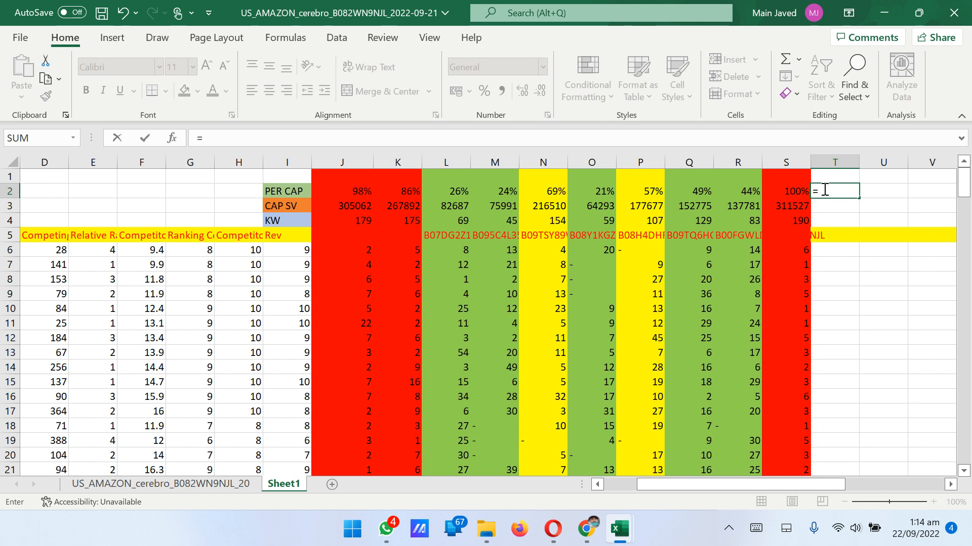
key("BackSpace")
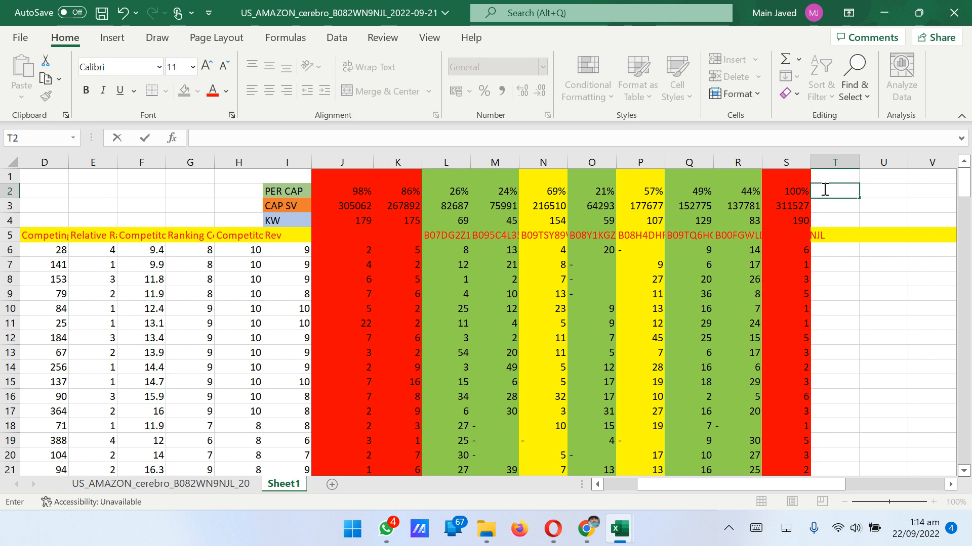
type("=")
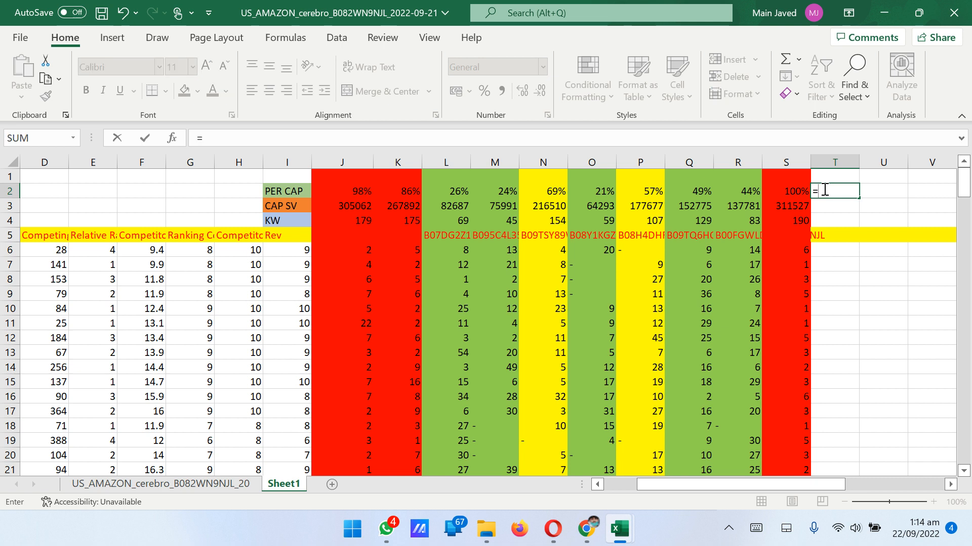
type("AVER")
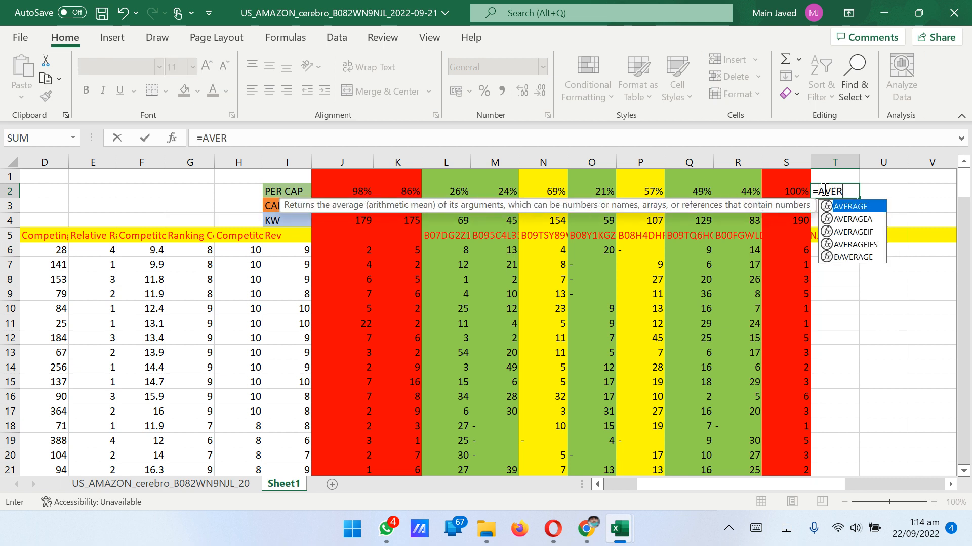
type("AGE(")
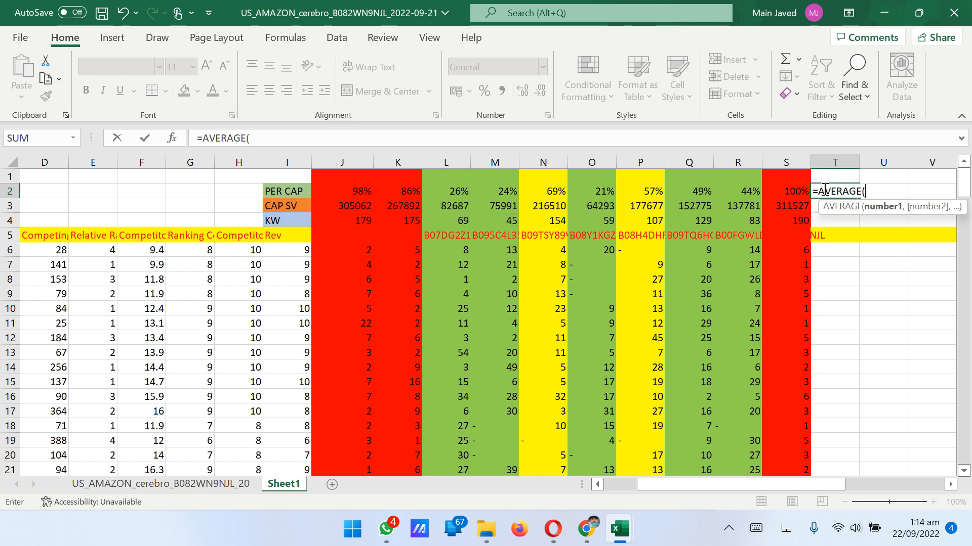
left_click_drag(372, 192, 801, 194)
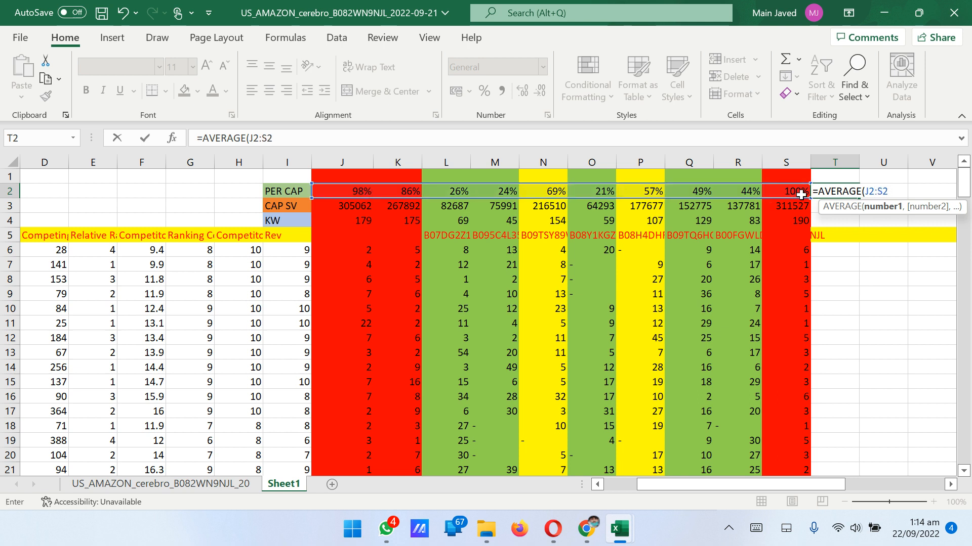
type(")")
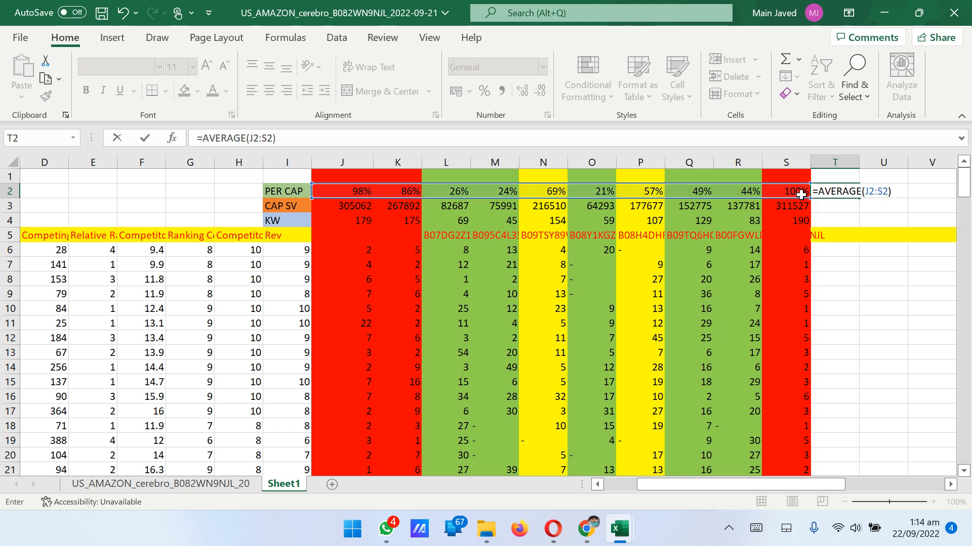
key("Return")
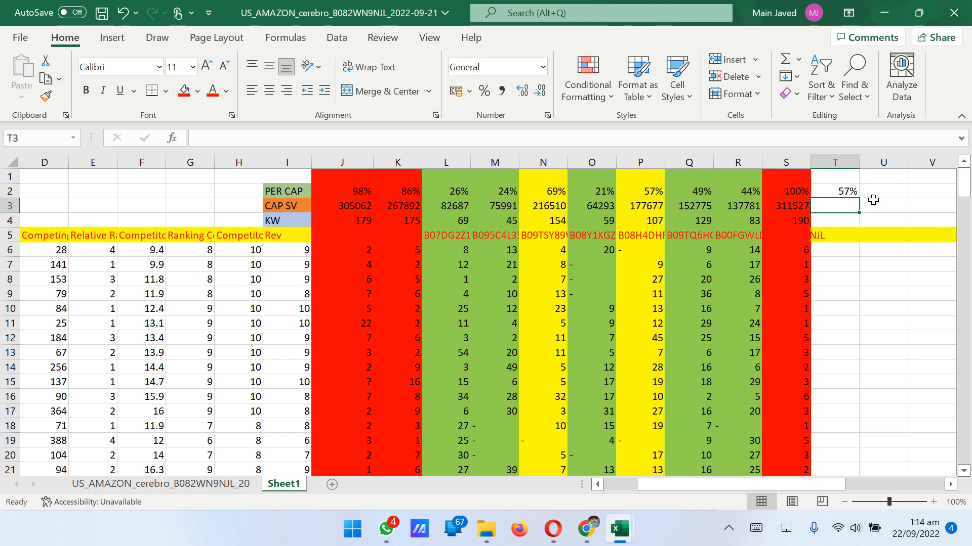
left_click(873, 200)
left_click(850, 190)
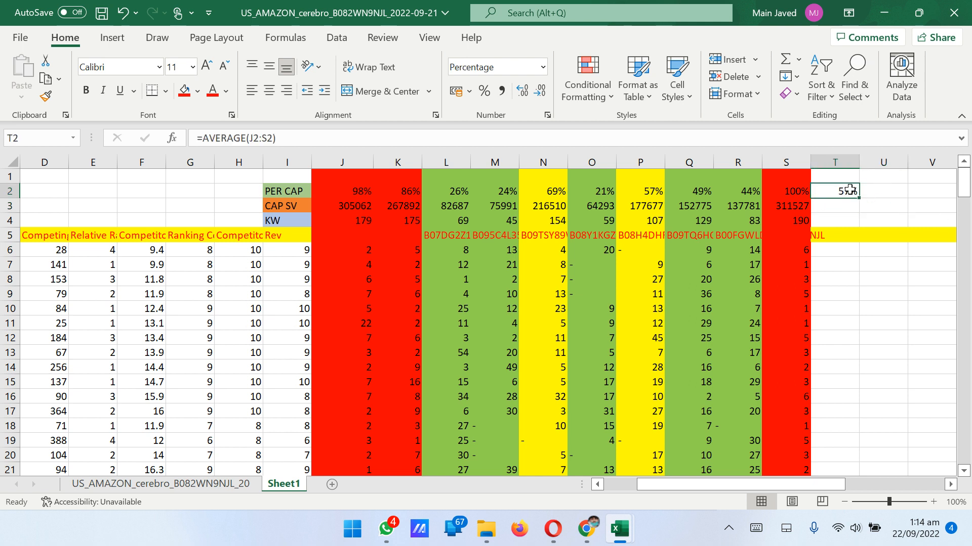
left_click(875, 194)
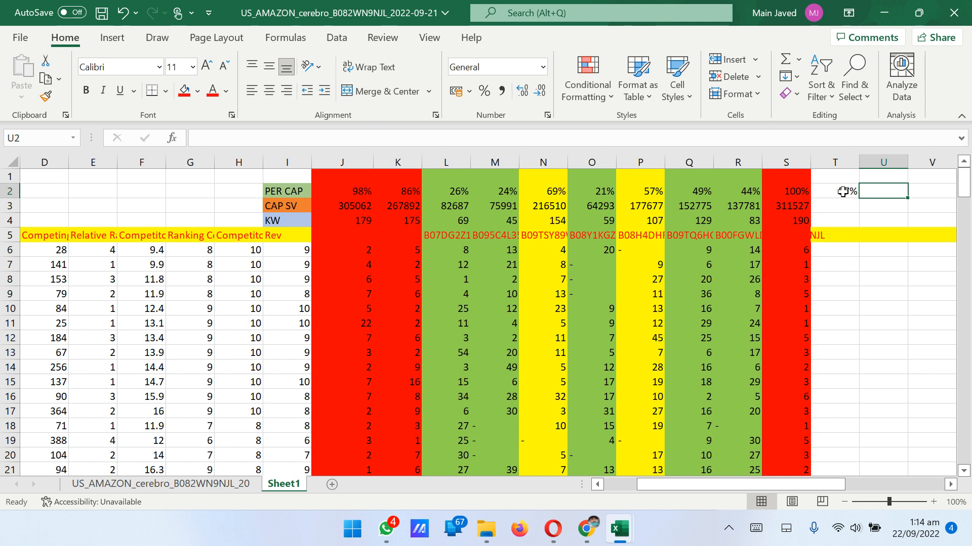
left_click(843, 204)
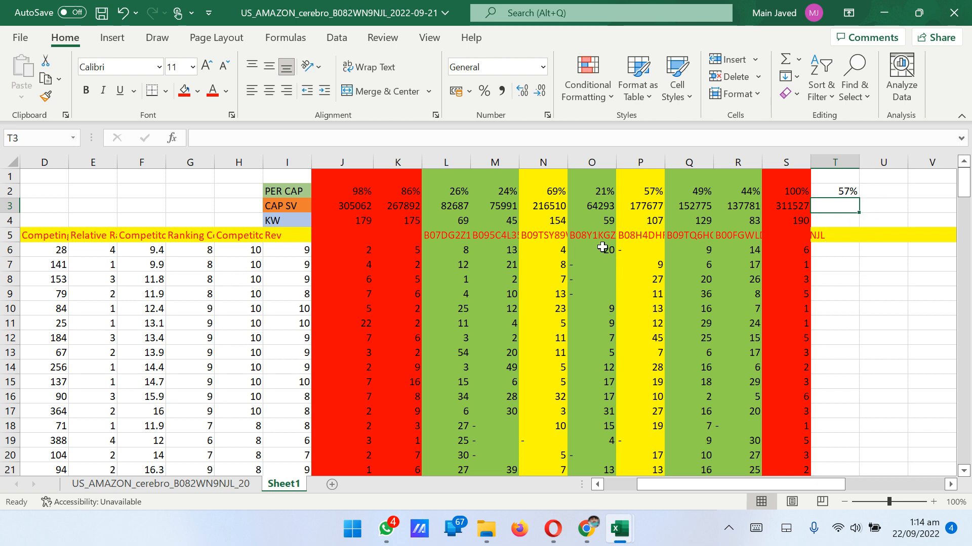
Review the colour-coded competitor columns and check the number of entries in column C
scroll(603, 247, "down", 2)
scroll(603, 253, "up", 2)
left_click_drag(676, 488, 656, 490)
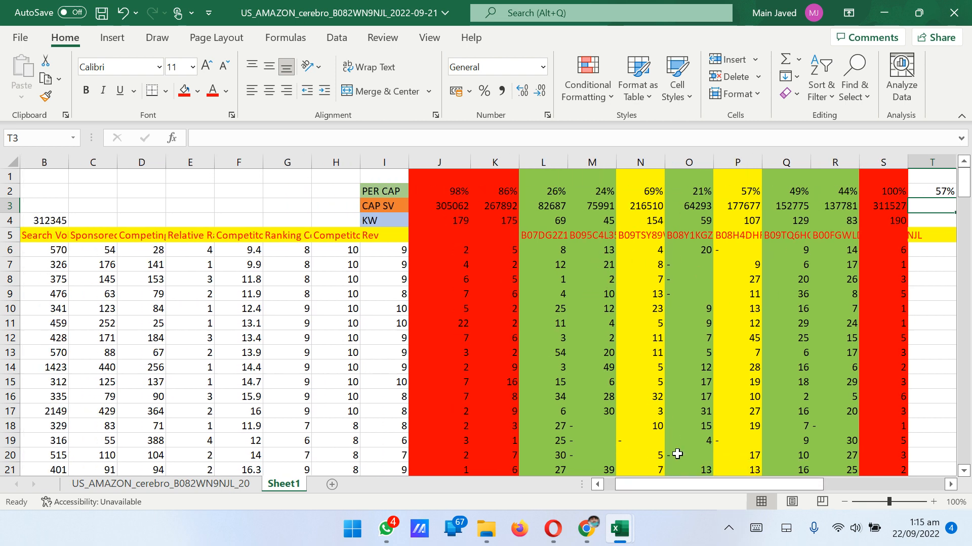
left_click_drag(672, 482, 637, 481)
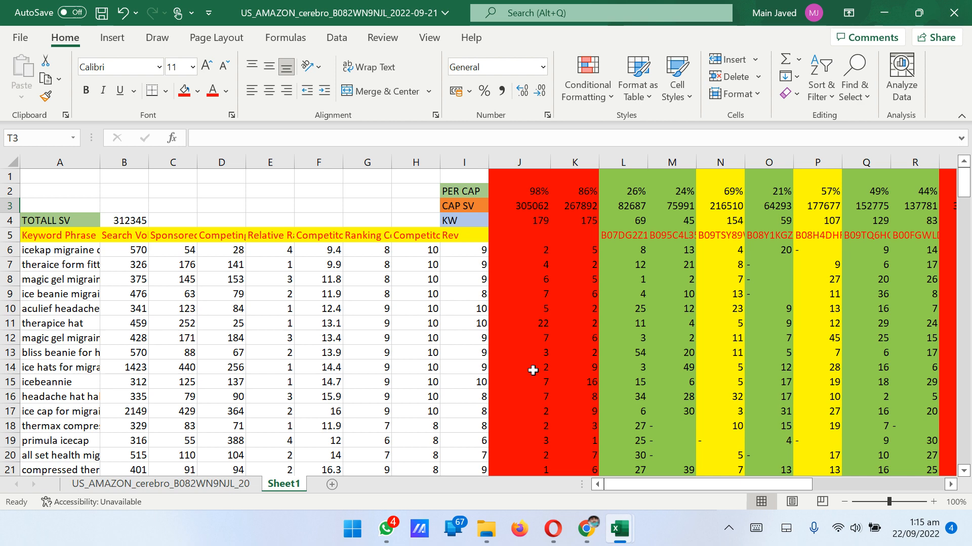
left_click(176, 160)
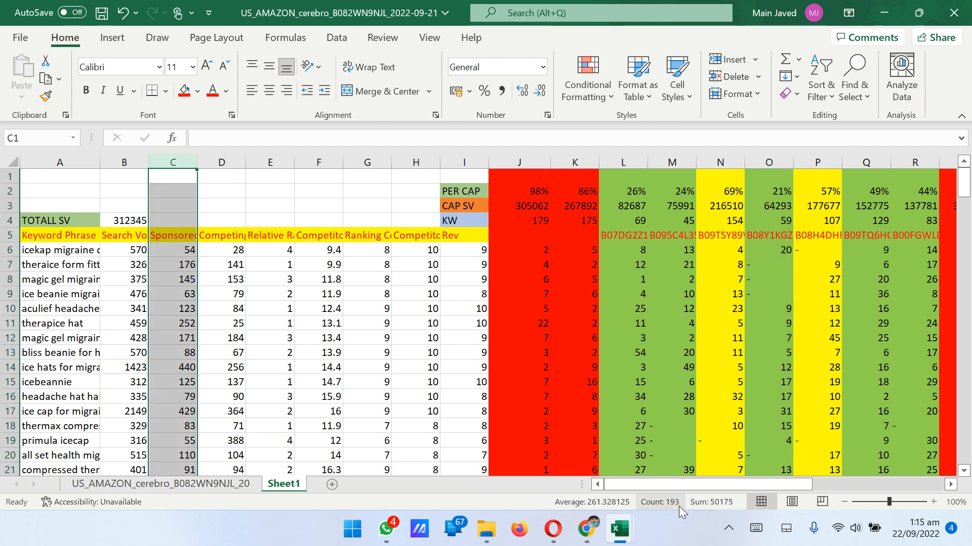
left_click(187, 175)
left_click(182, 219)
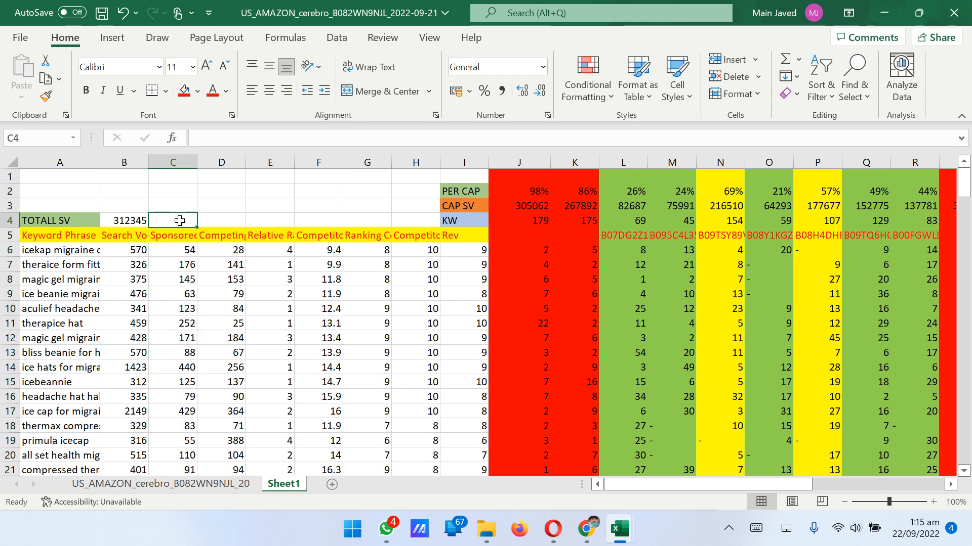
Enter 193 in C4, beside the total search volume
type("193")
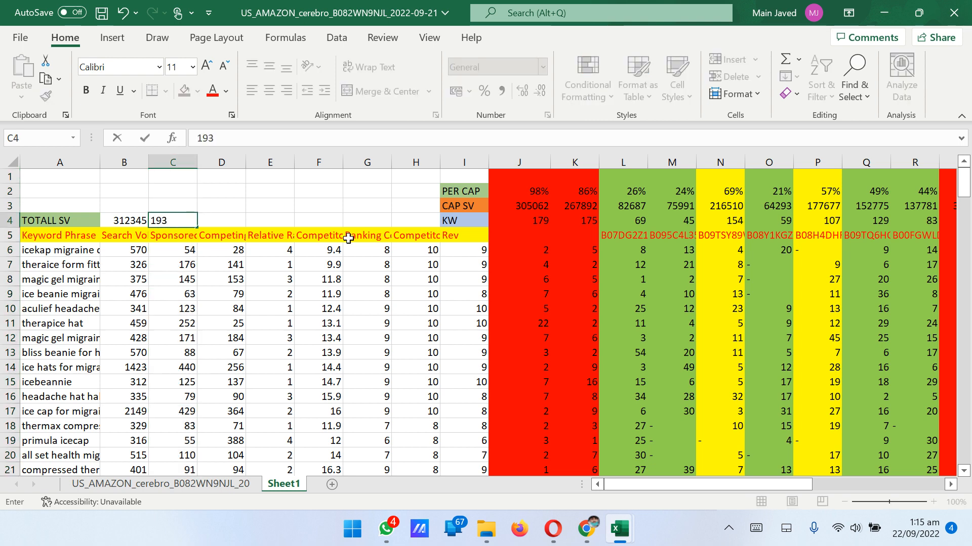
left_click(507, 203)
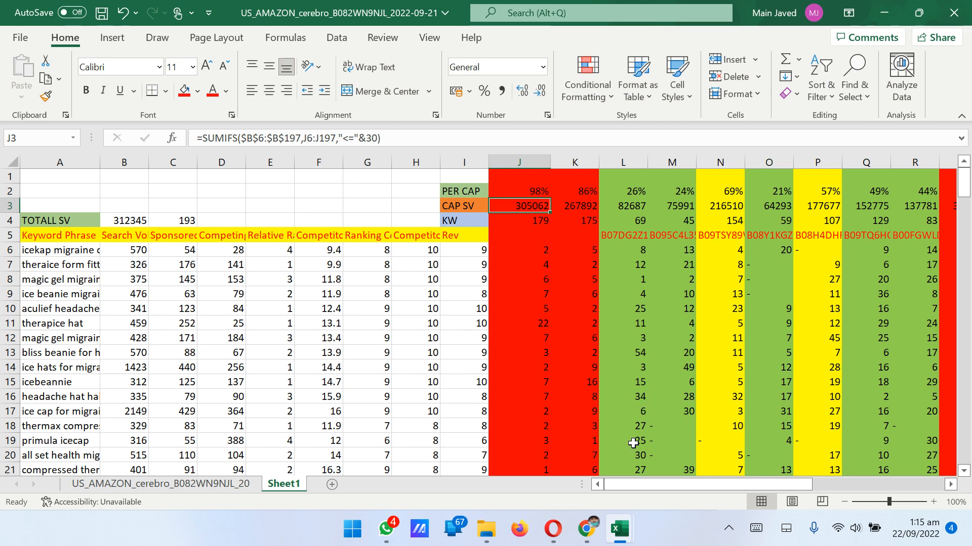
left_click(71, 207)
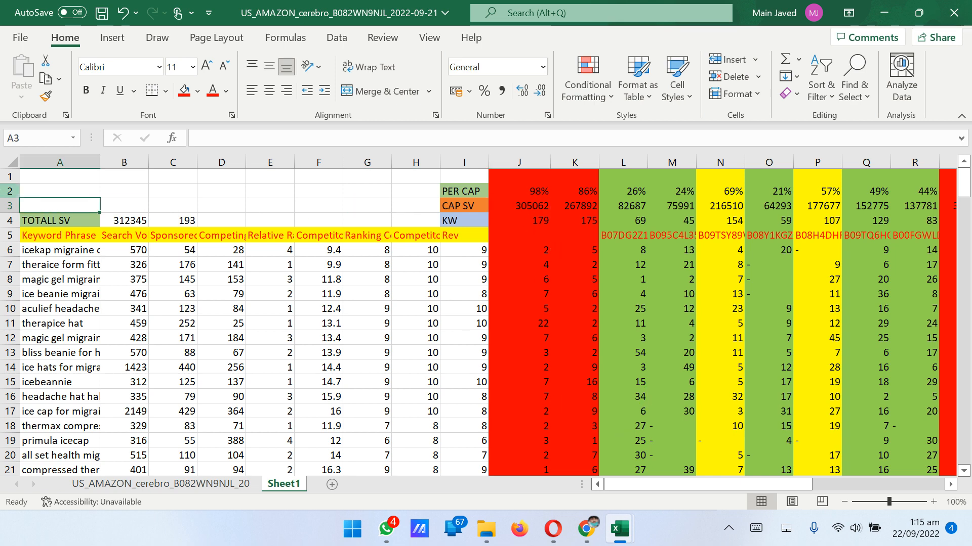
Insert two blank rows above the PER CAP row, at row 2
left_click(9, 191)
right_click(10, 191)
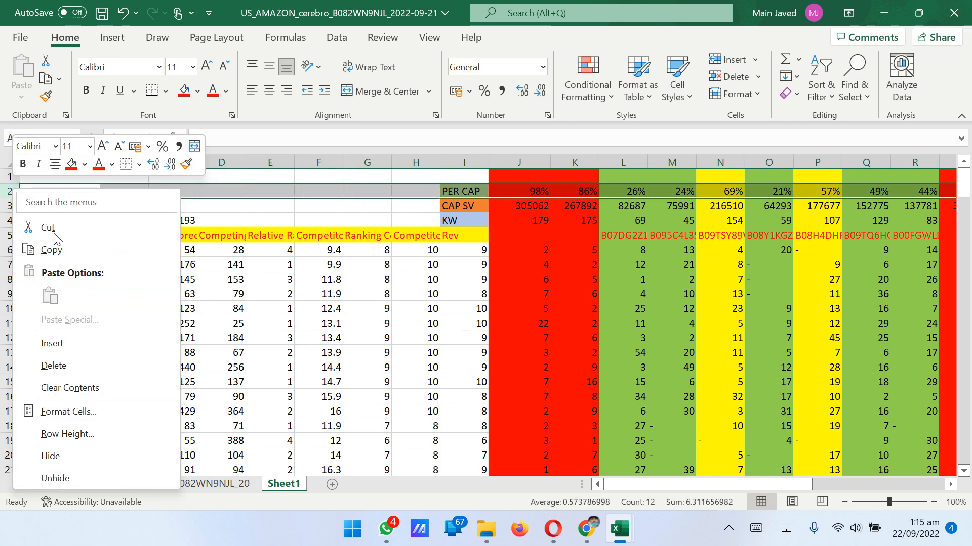
left_click(63, 348)
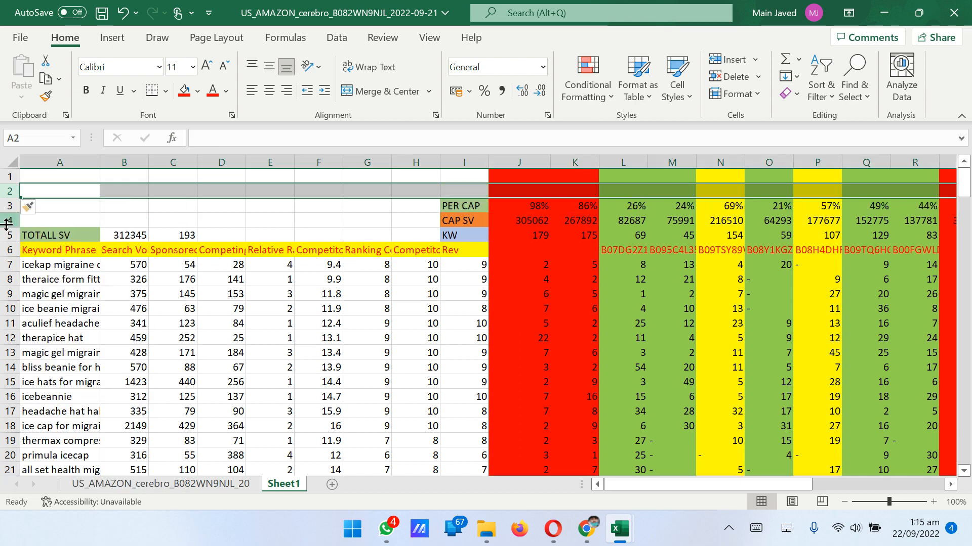
right_click(11, 192)
left_click(53, 344)
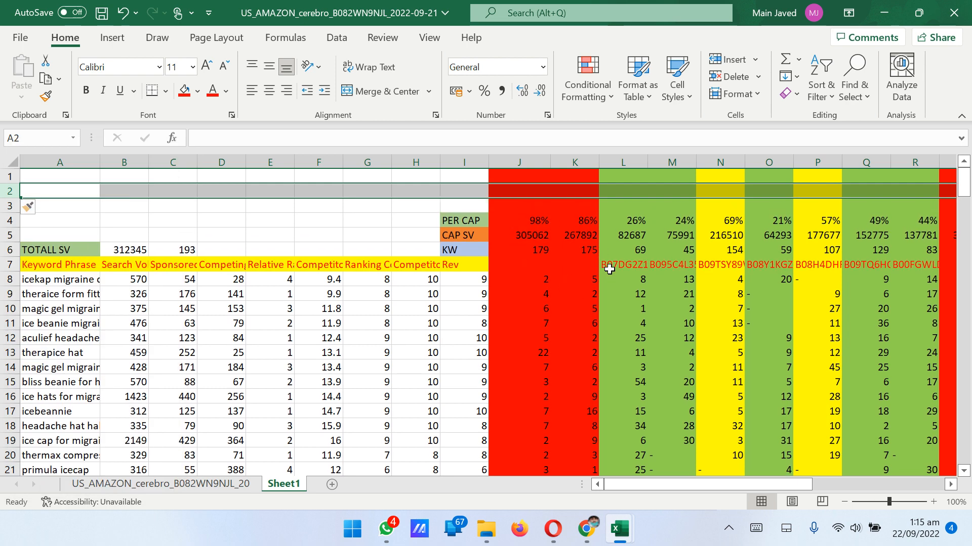
Count the first competitor's ranks below 11 in J3 with the formula =COUNTIF(J8:J199,"<11")
left_click(504, 234)
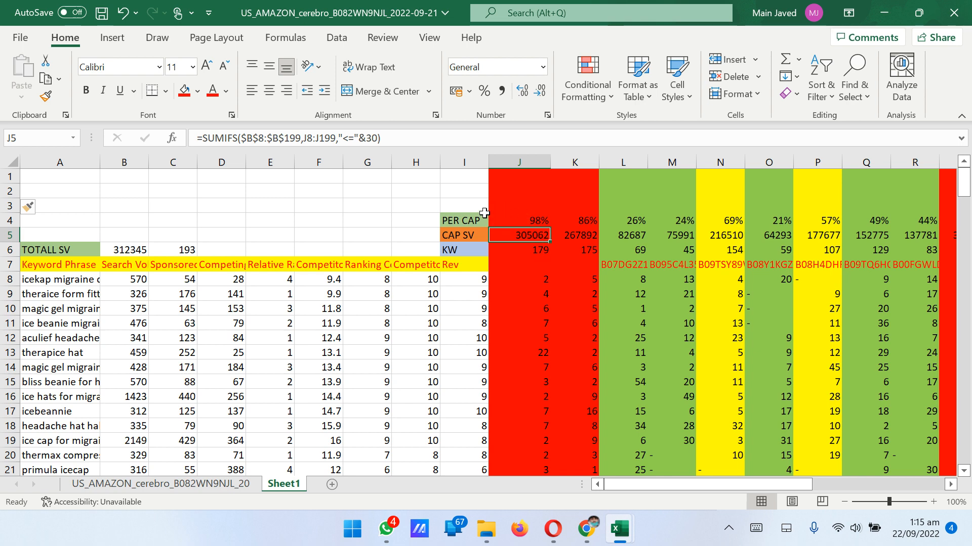
double_click(528, 207)
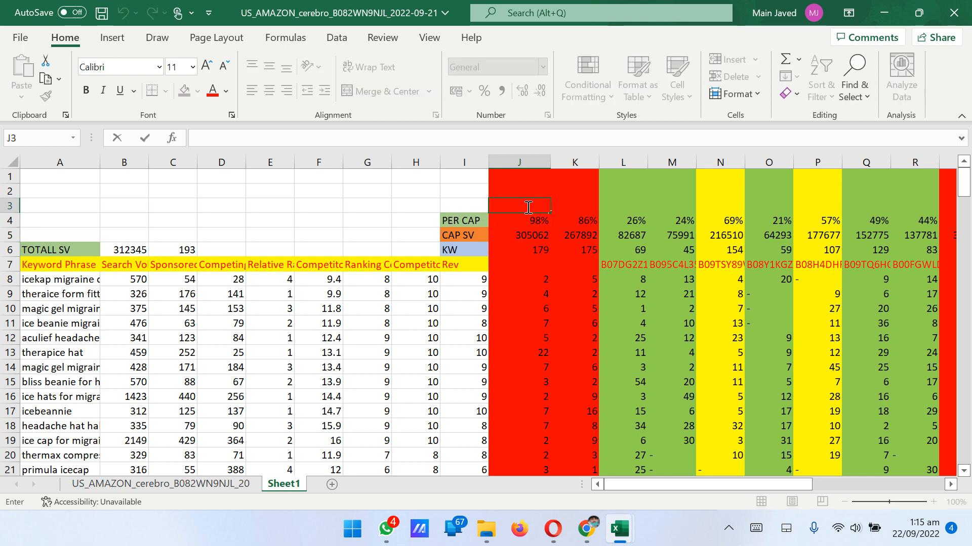
type("=COUNTIF")
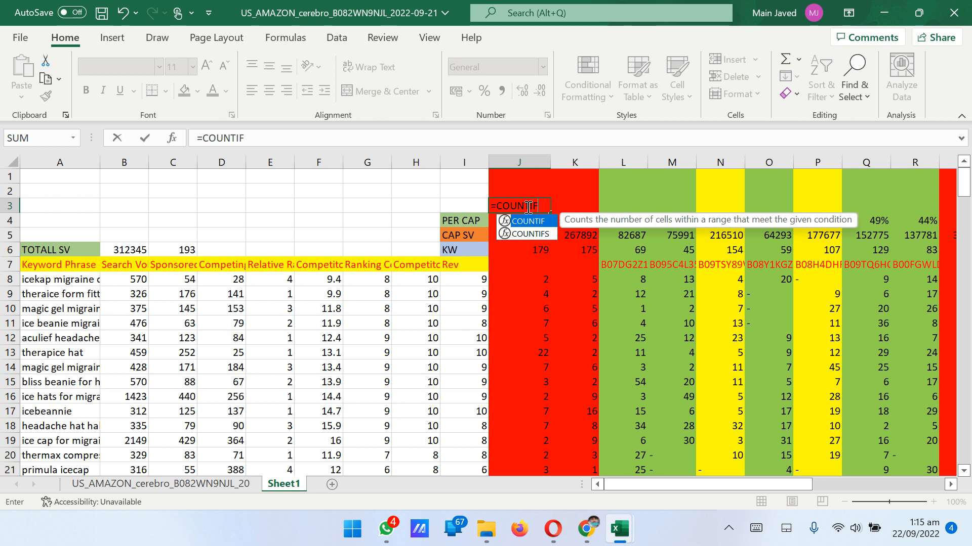
type("(")
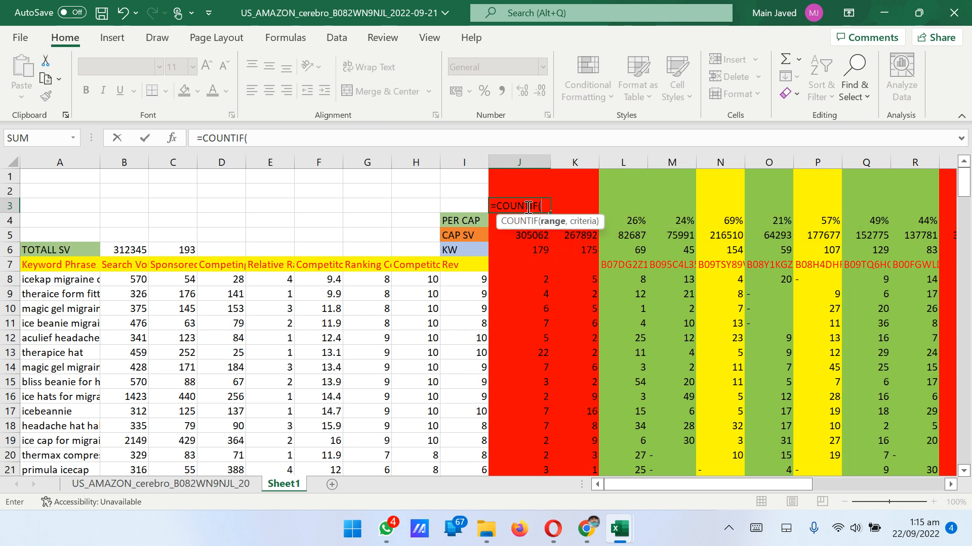
left_click(539, 280)
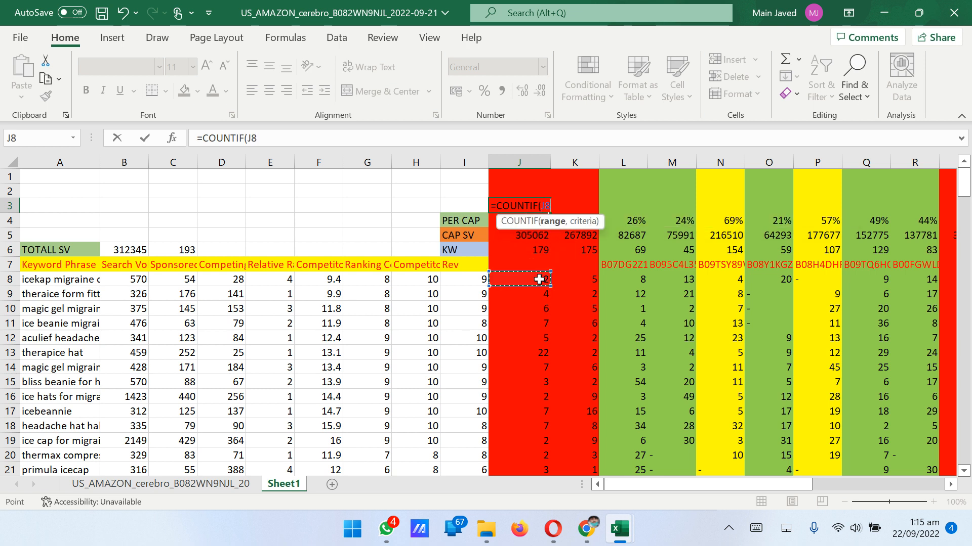
key("ctrl+shift+Down")
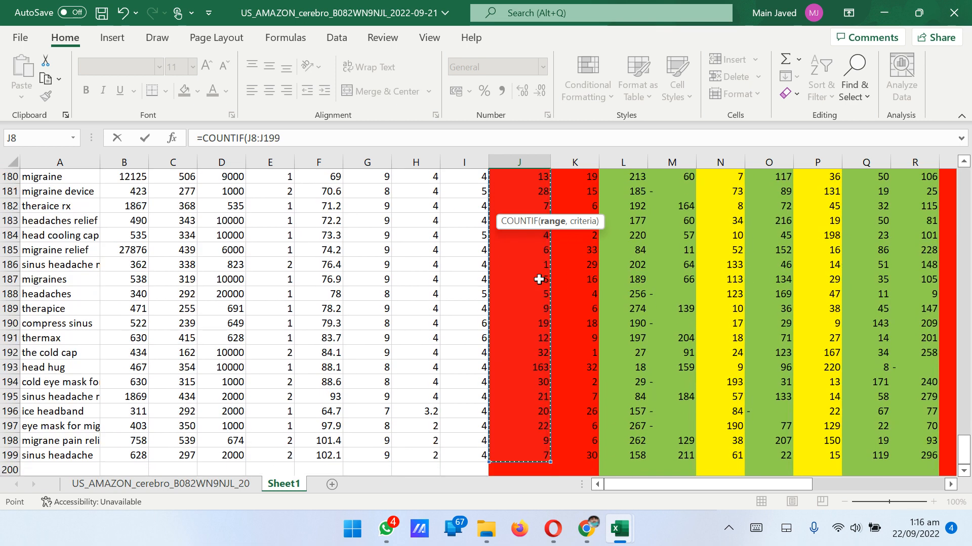
type(",\"<11")
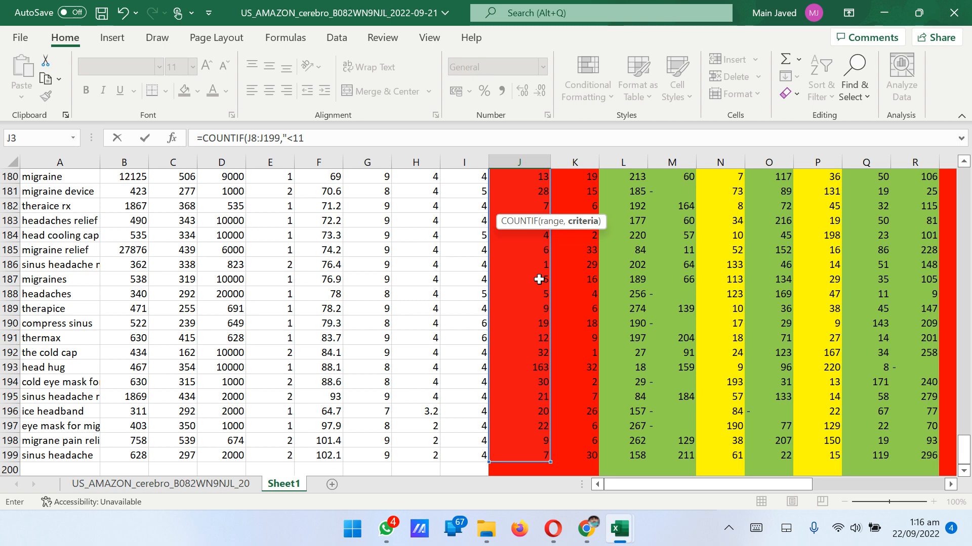
type("\"")
key("Return")
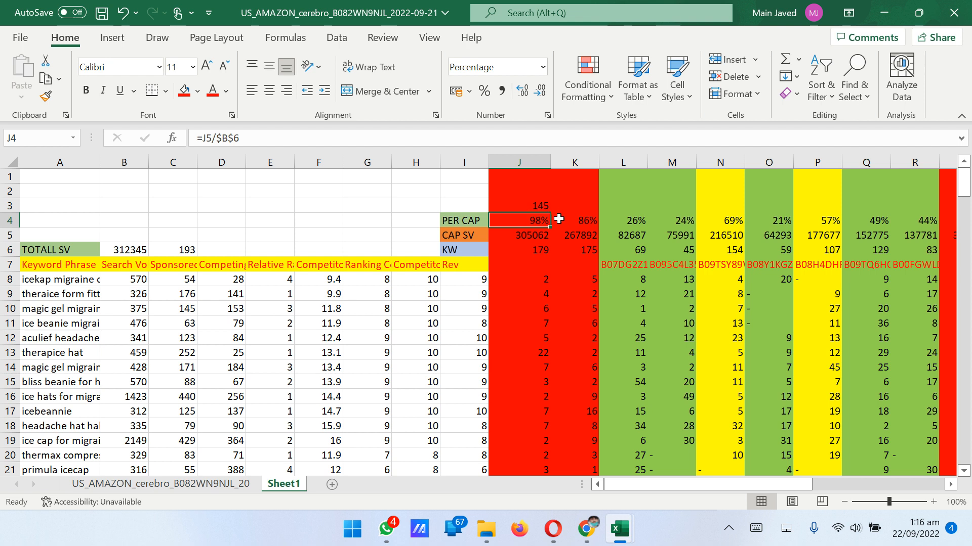
Set the font colour of the competitor header in J7 to black
left_click(554, 195)
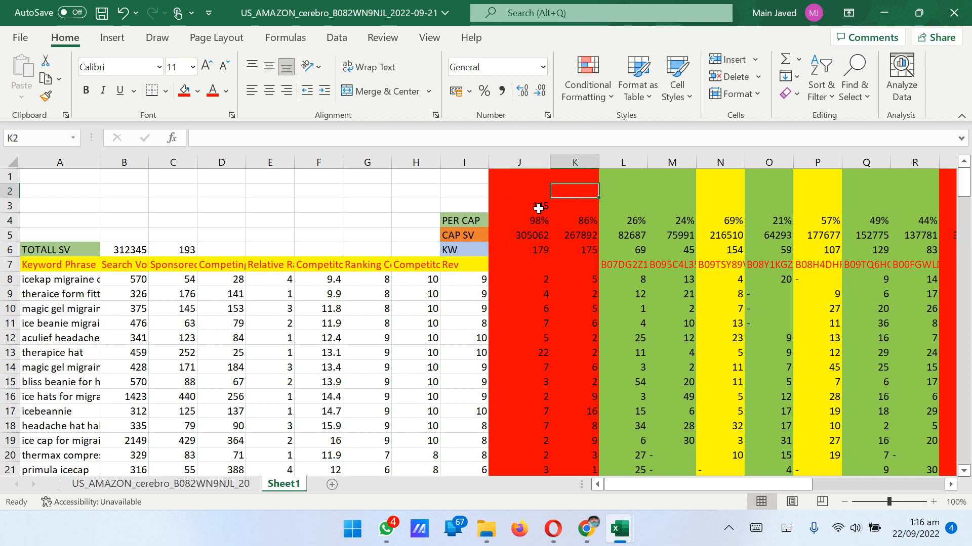
left_click(534, 267)
left_click(226, 92)
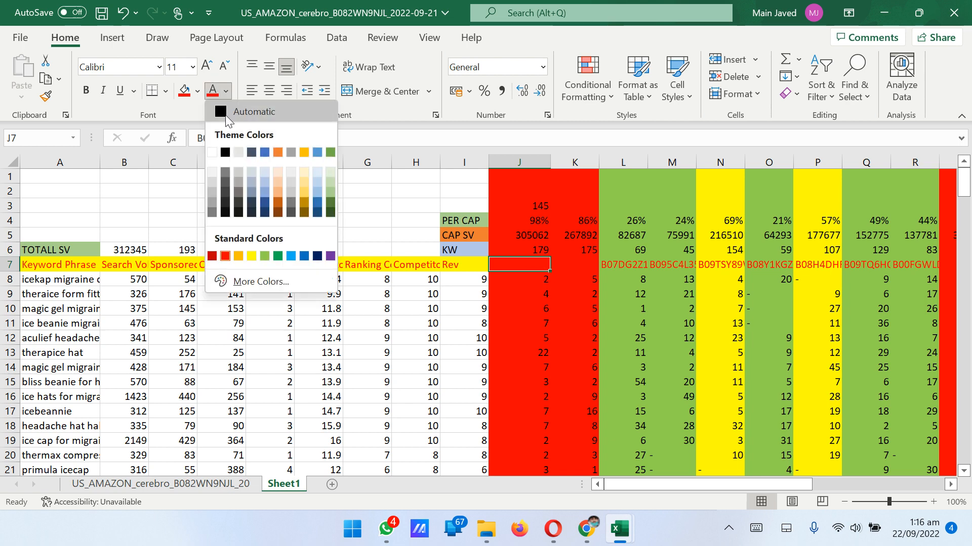
left_click(224, 147)
Fill the competitor header cells K7 and S7 with black
left_click(565, 264)
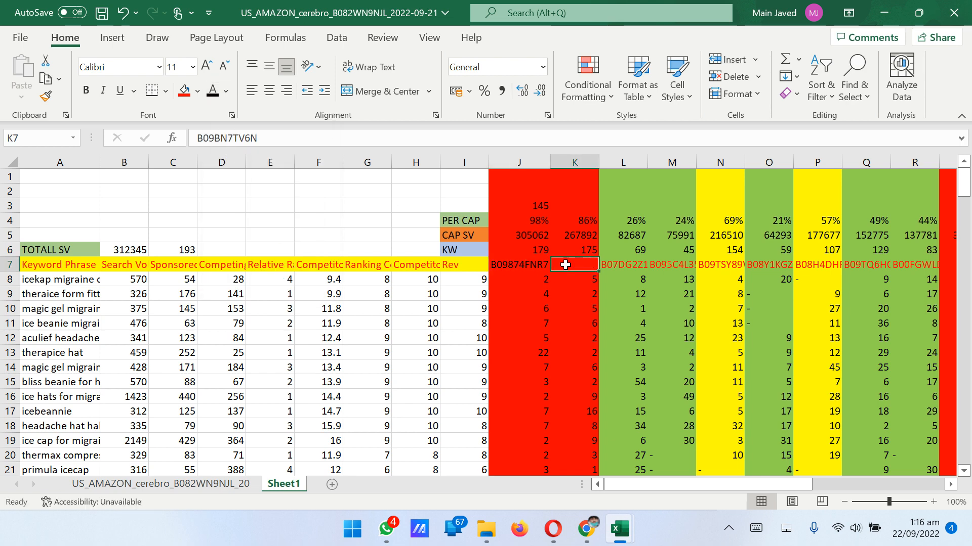
left_click(197, 91)
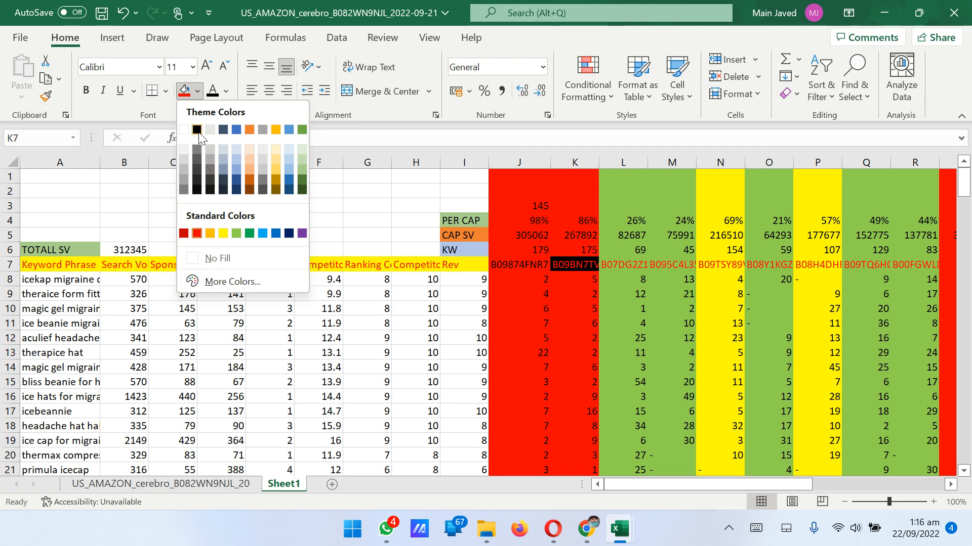
left_click(222, 186)
left_click_drag(689, 479, 723, 481)
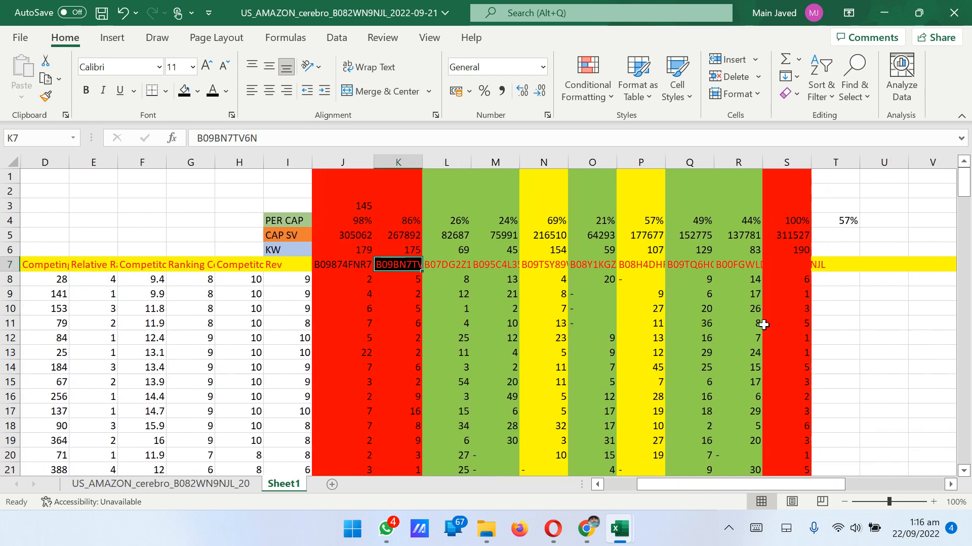
left_click(797, 264)
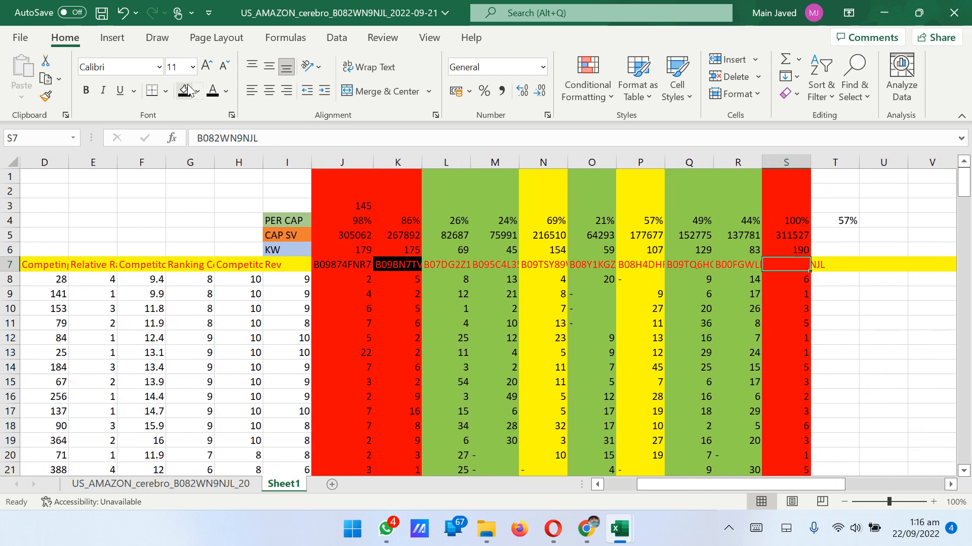
left_click(186, 90)
left_click_drag(798, 488, 766, 485)
left_click(379, 209)
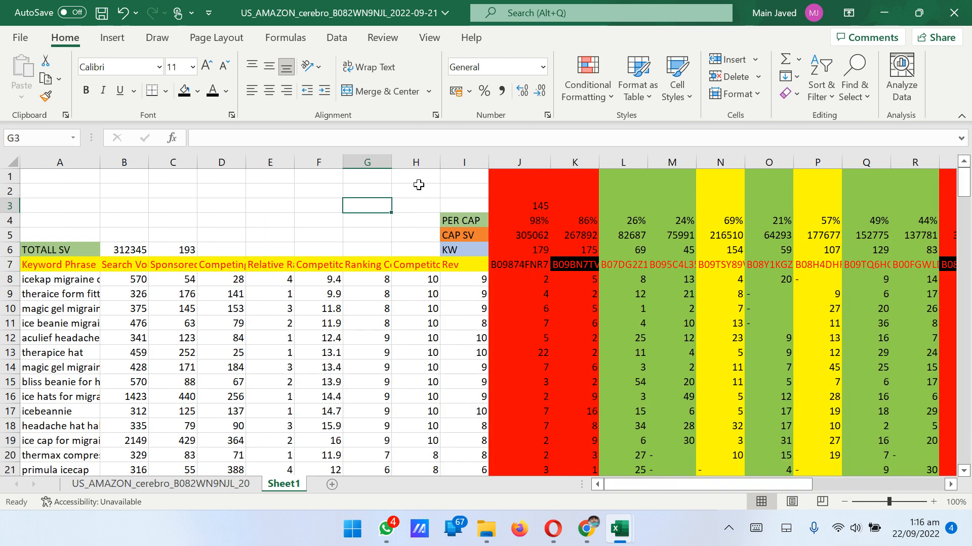
Copy the COUNTIF formula from J3 across the competitor columns to S3
left_click(548, 207)
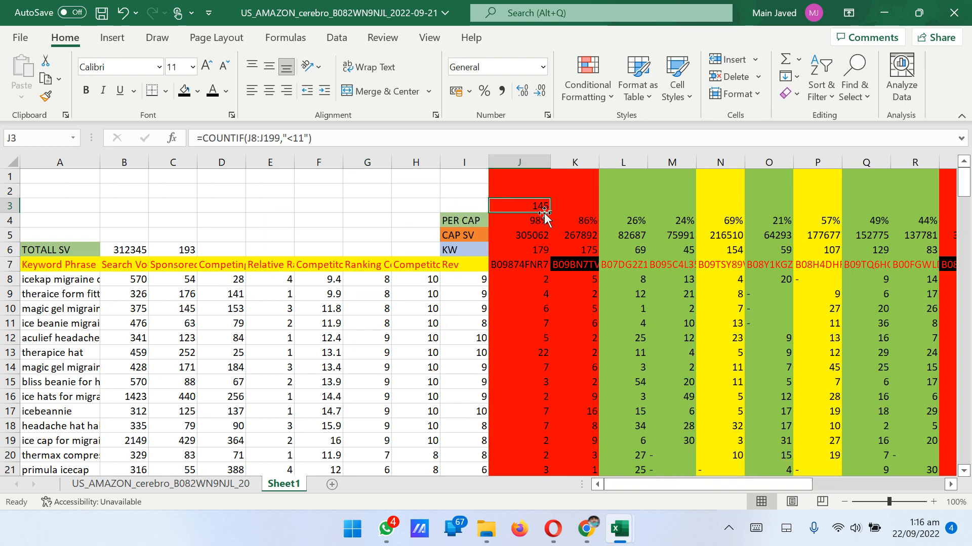
left_click_drag(549, 210, 848, 200)
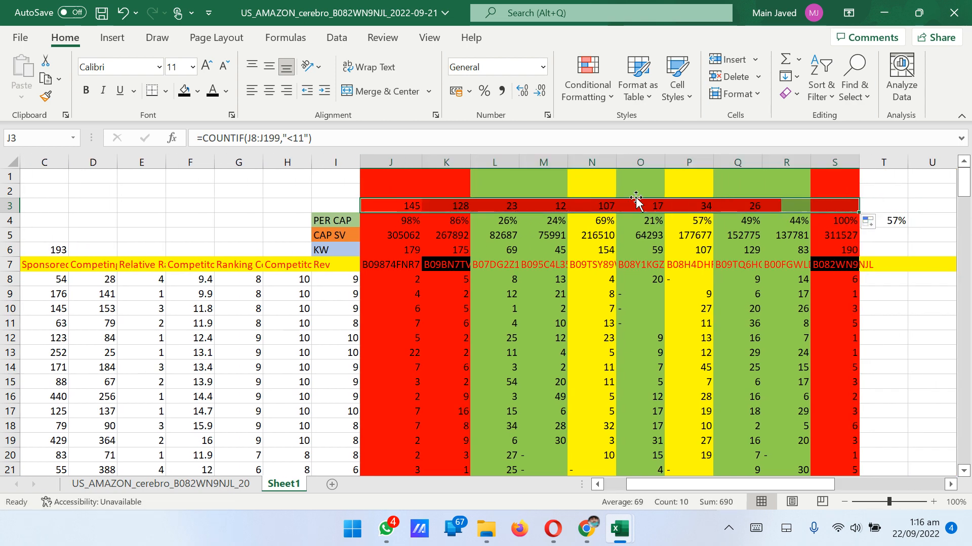
left_click(344, 247)
Label the new count row KW in I3 and fill the label with standard red
double_click(357, 205)
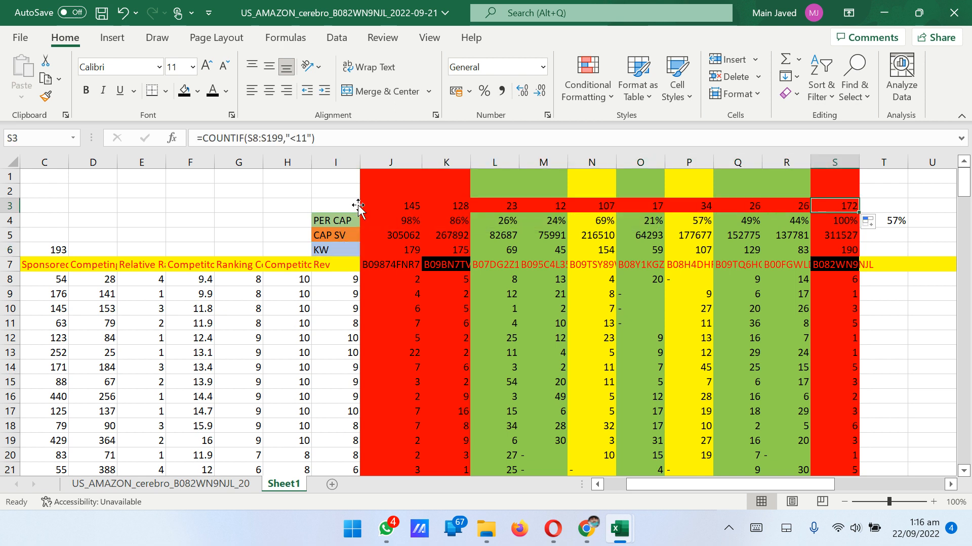
left_click(335, 205)
type("KW")
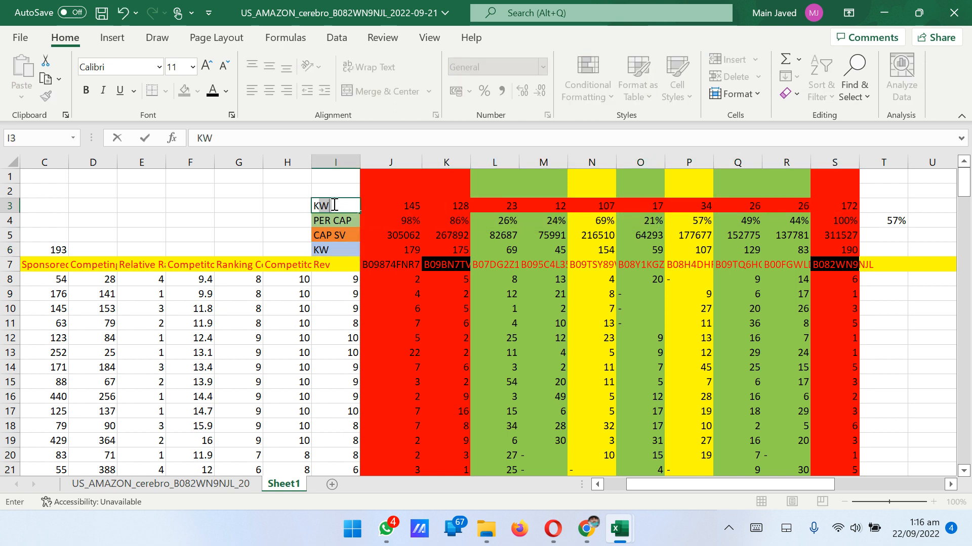
key("ctrl+Return")
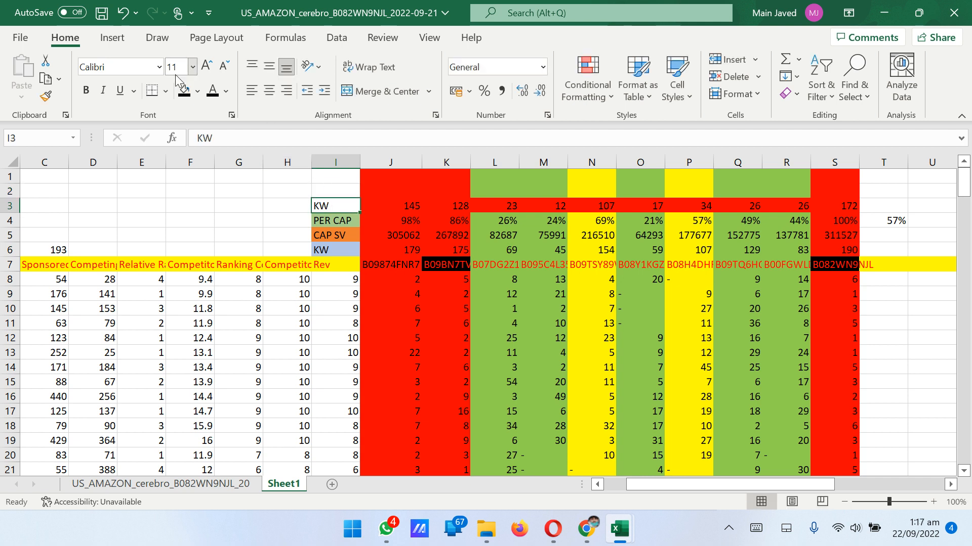
left_click(198, 91)
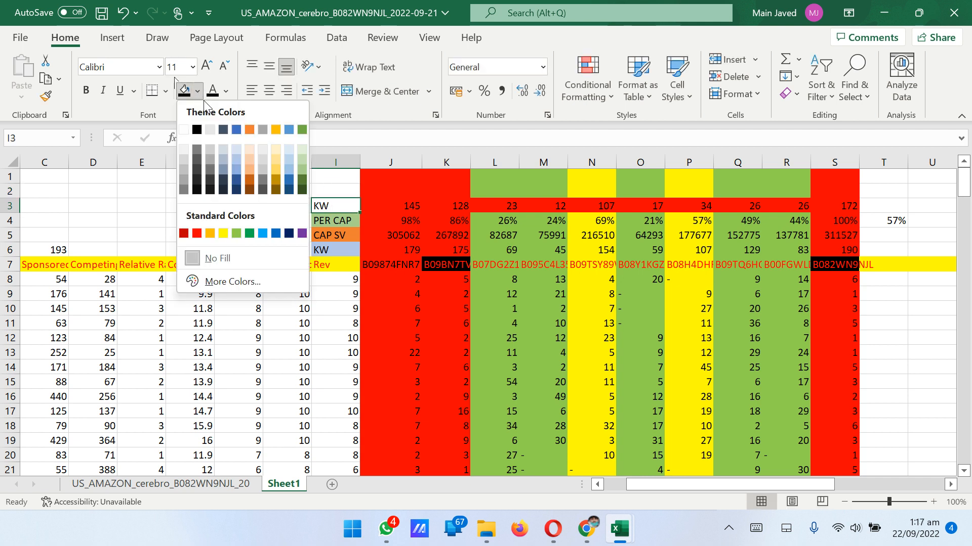
left_click(197, 236)
left_click(333, 194)
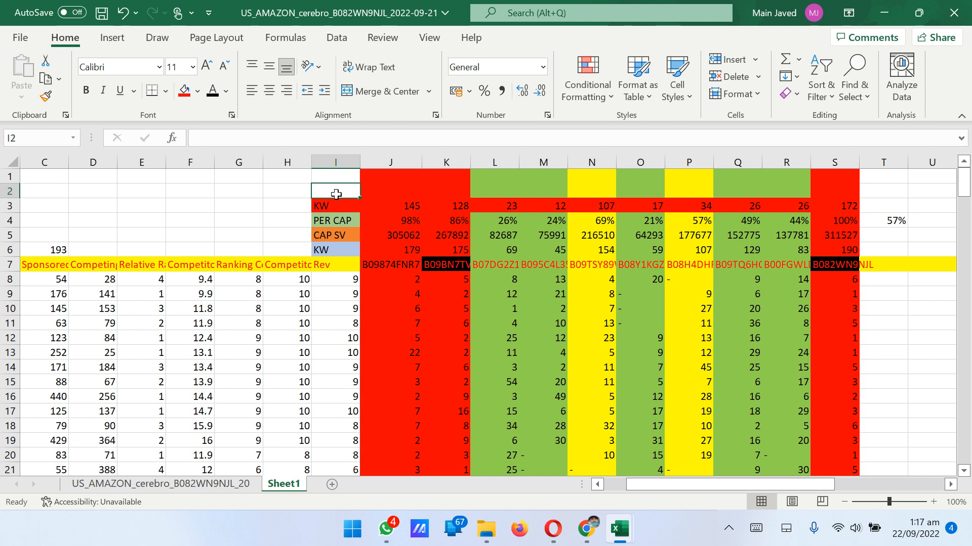
Start a SUMIFS formula in J2 with the search volumes in B8:B199 as the sum range
left_click(394, 232)
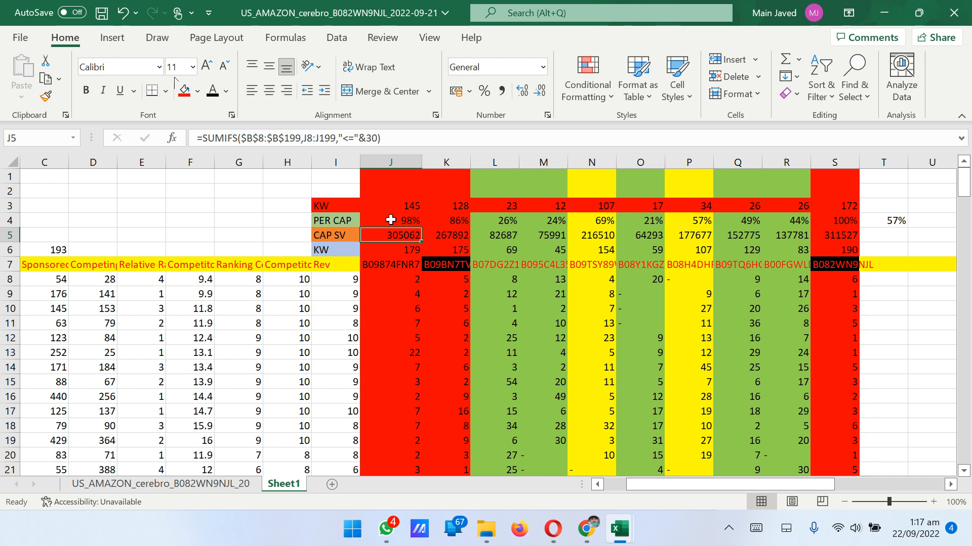
double_click(398, 191)
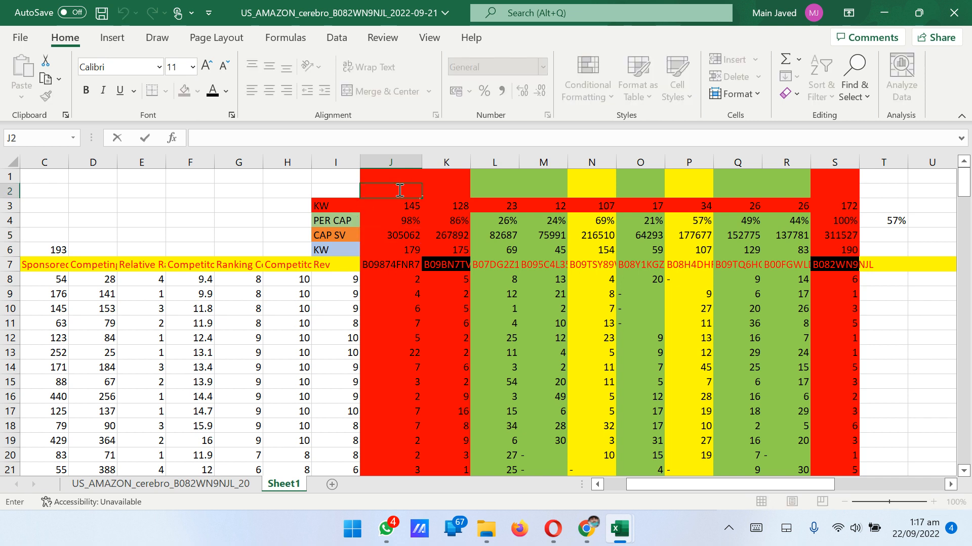
type("=SUMIF")
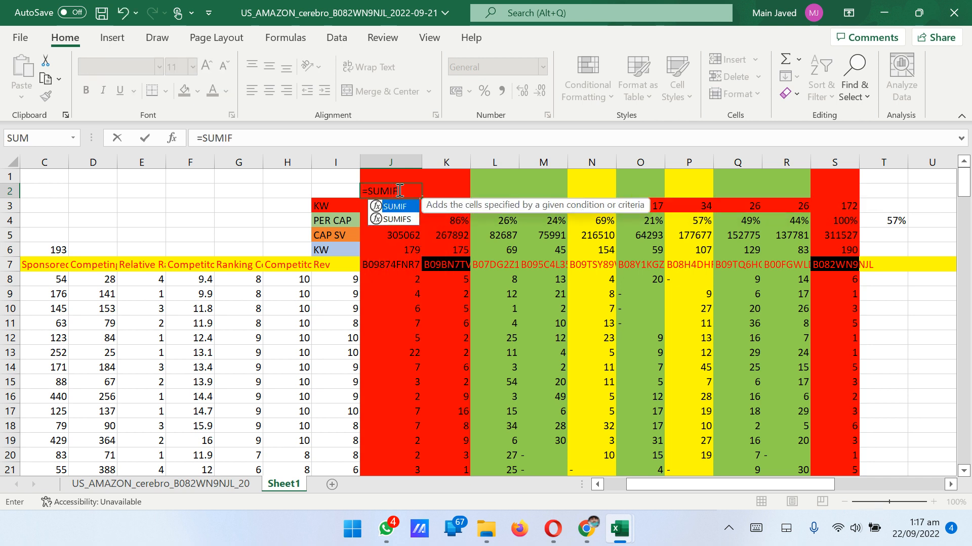
type("S(")
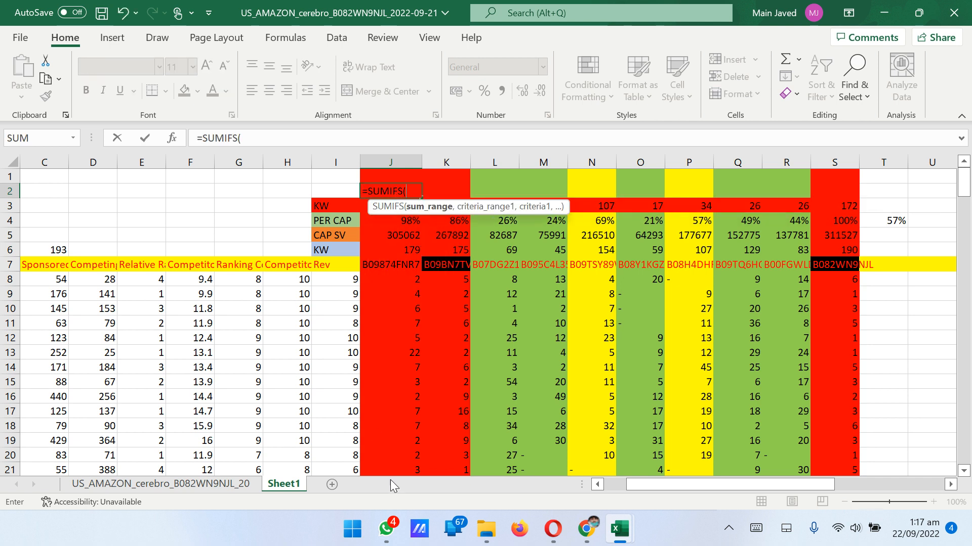
left_click_drag(694, 487, 669, 485)
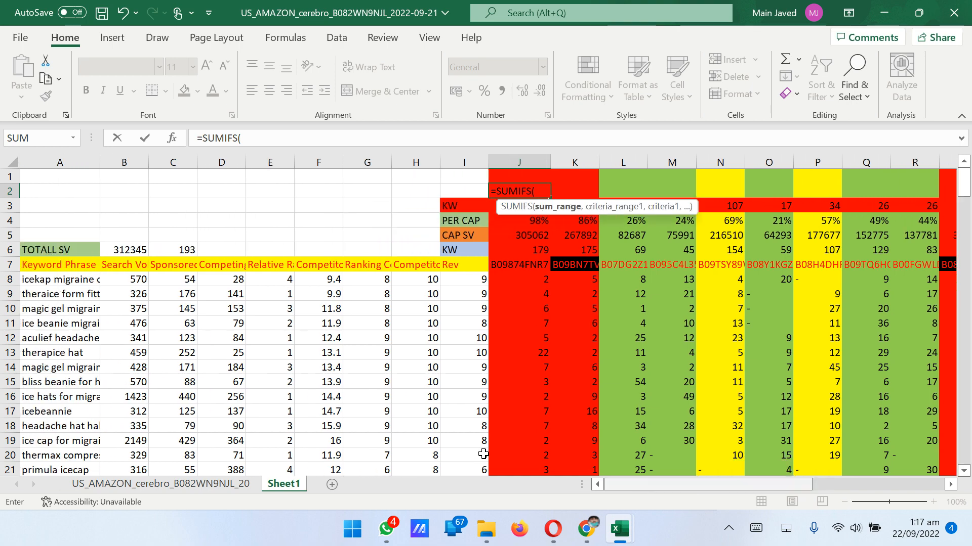
left_click(122, 279)
key("ctrl+shift+Down")
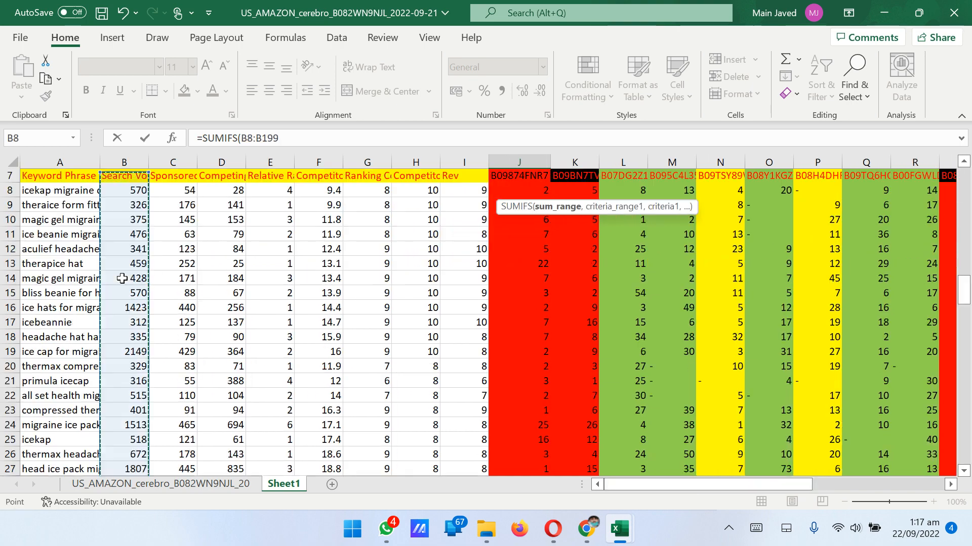
type(",")
scroll(121, 278, "up", 20)
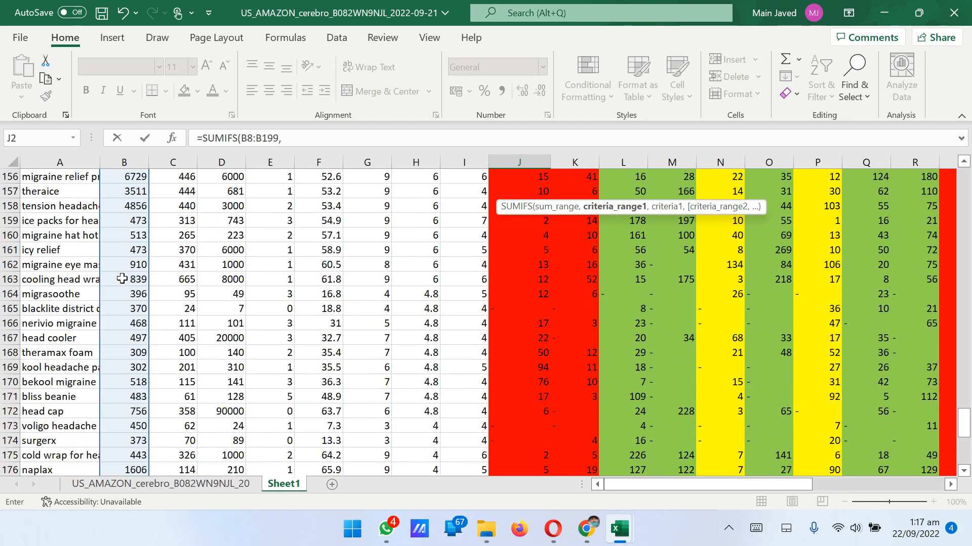
scroll(941, 485, "up", 11)
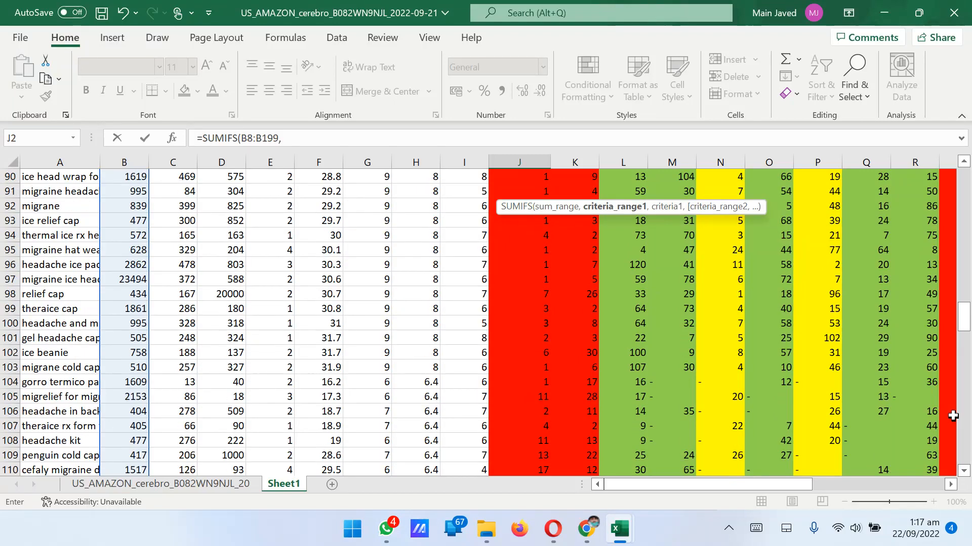
left_click_drag(964, 285, 969, 172)
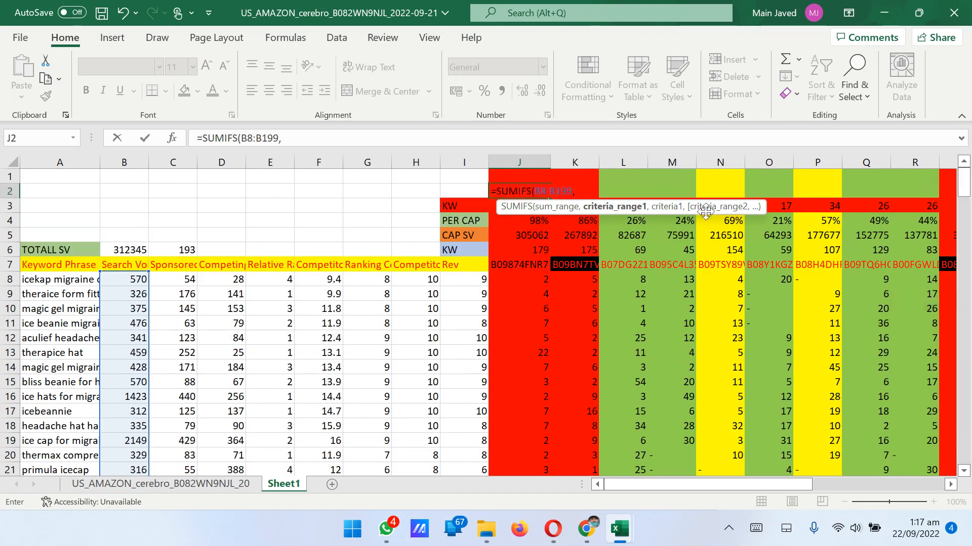
Add J8:J199 as the criteria range of the J2 formula and begin its criterion with "<
left_click(530, 283)
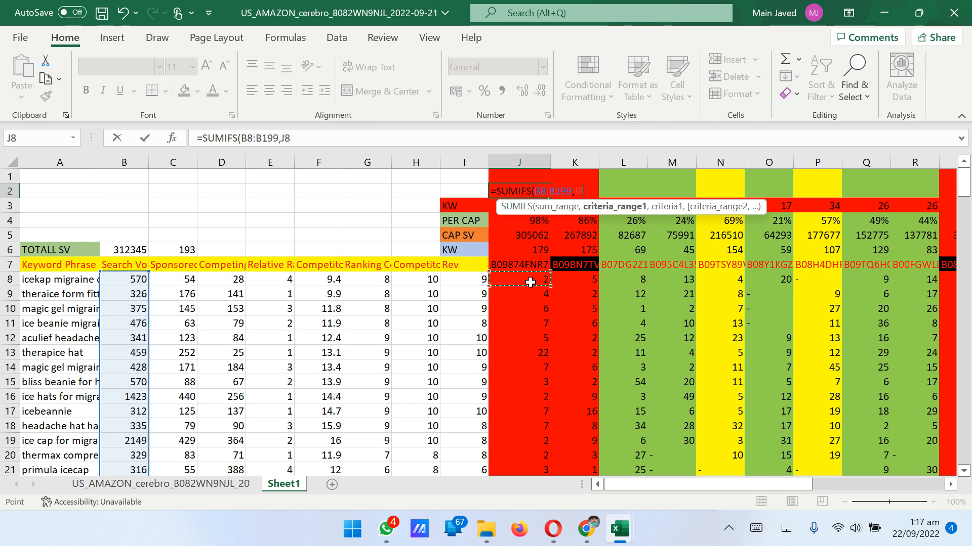
key("ctrl+shift+Down")
type(",\"<")
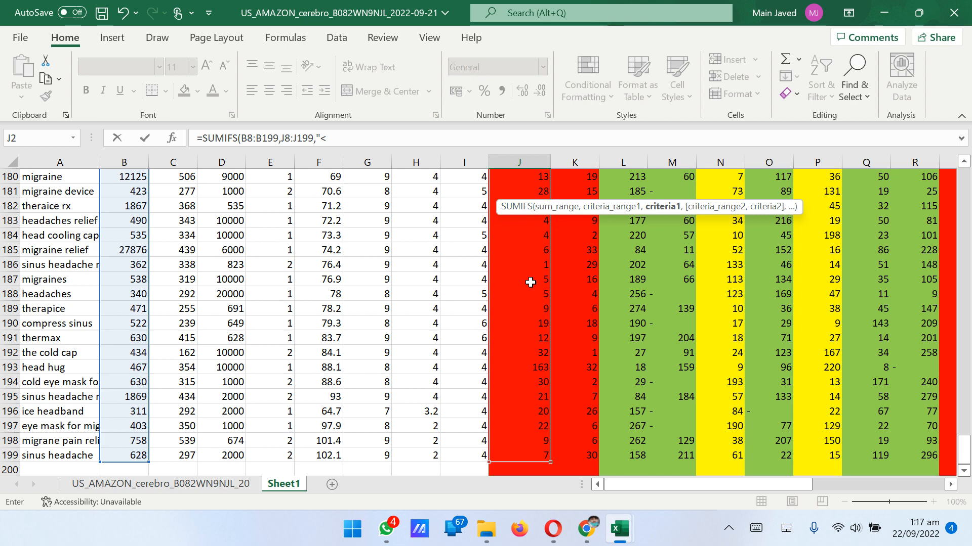
left_click(365, 138)
scroll(407, 290, "up", 2)
scroll(407, 290, "up", 20)
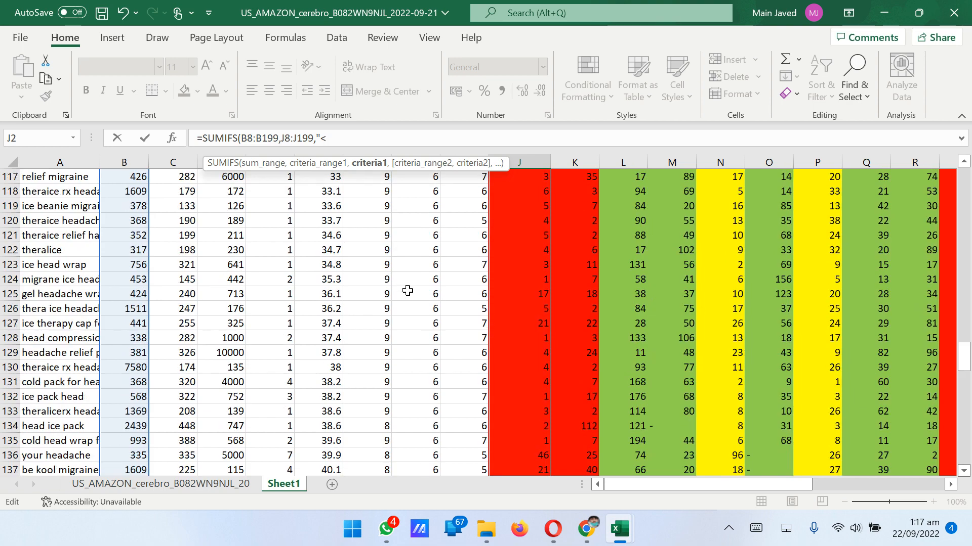
scroll(407, 290, "up", 9)
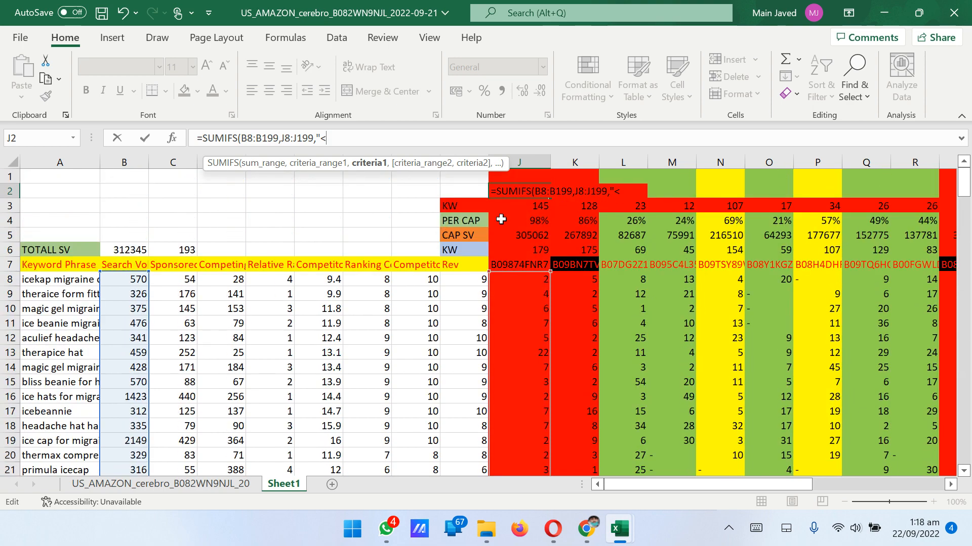
Keep the unfinished J2 formula as plain text to check the SUMIFS formula in J5, and restore its leading equals sign
left_click(510, 195)
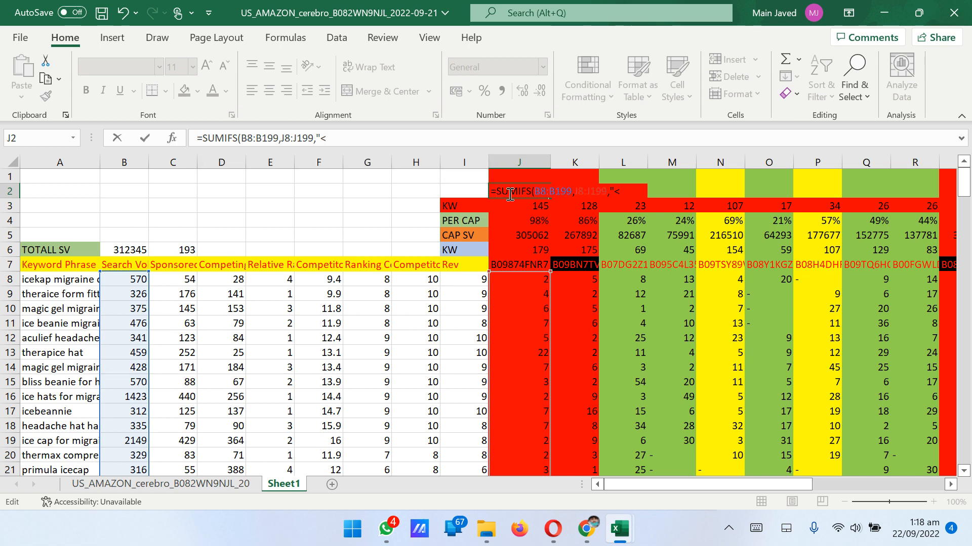
key("BackSpace")
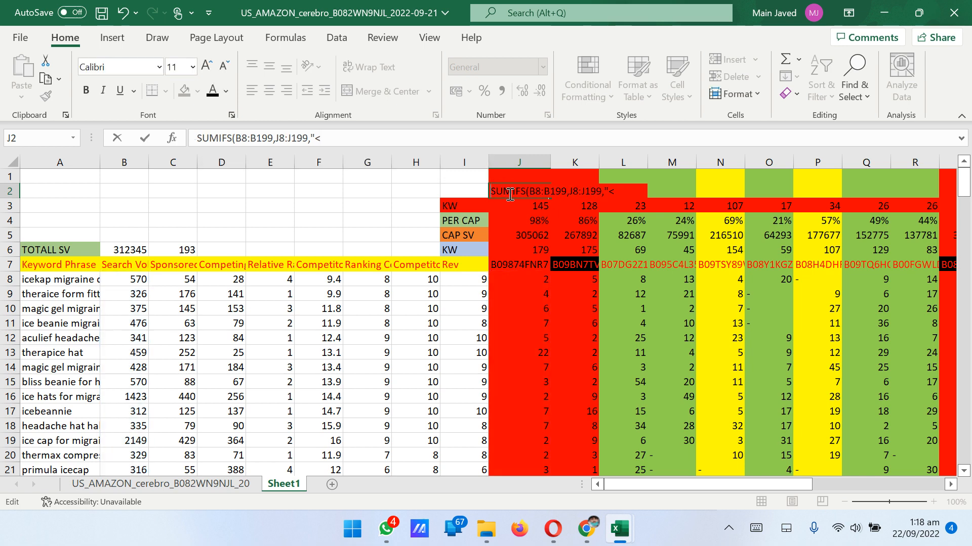
left_click(515, 233)
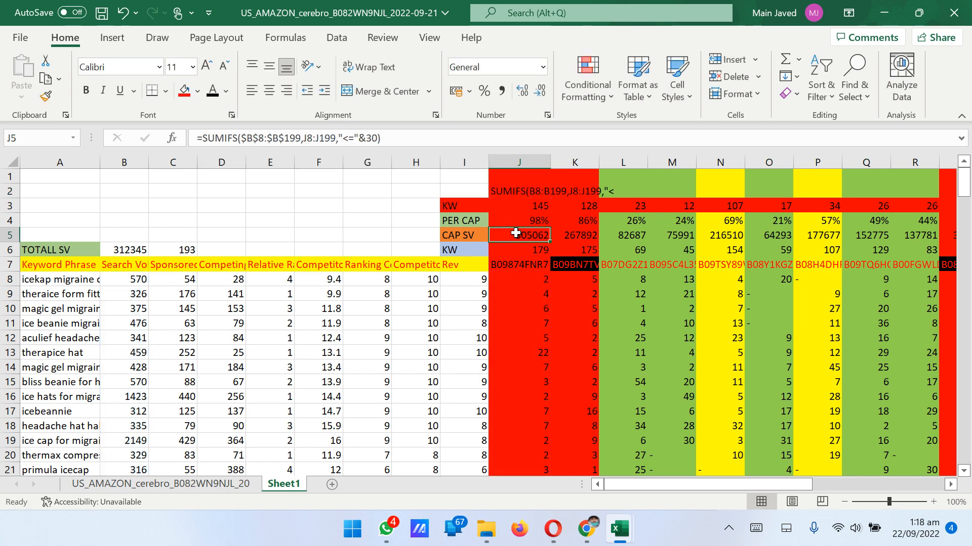
left_click(517, 191)
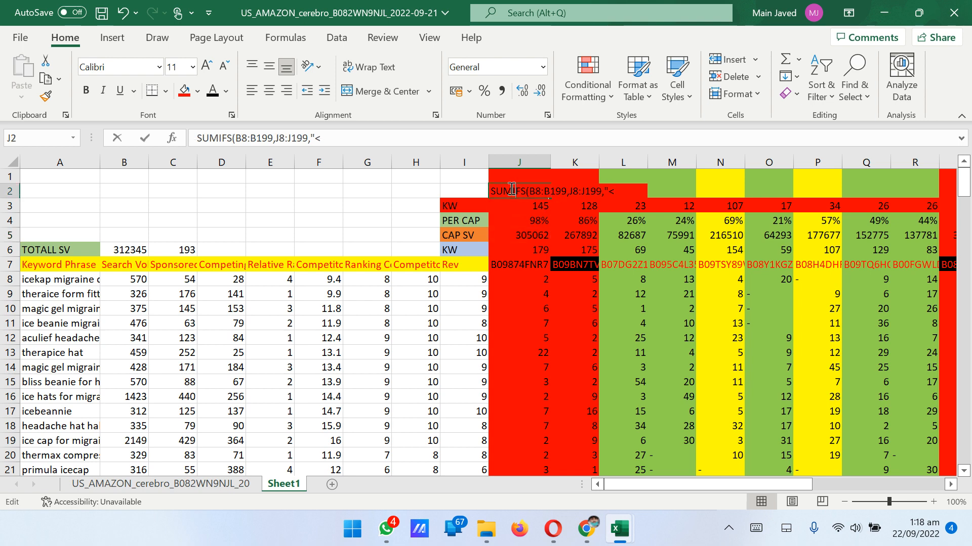
double_click(493, 191)
type("=")
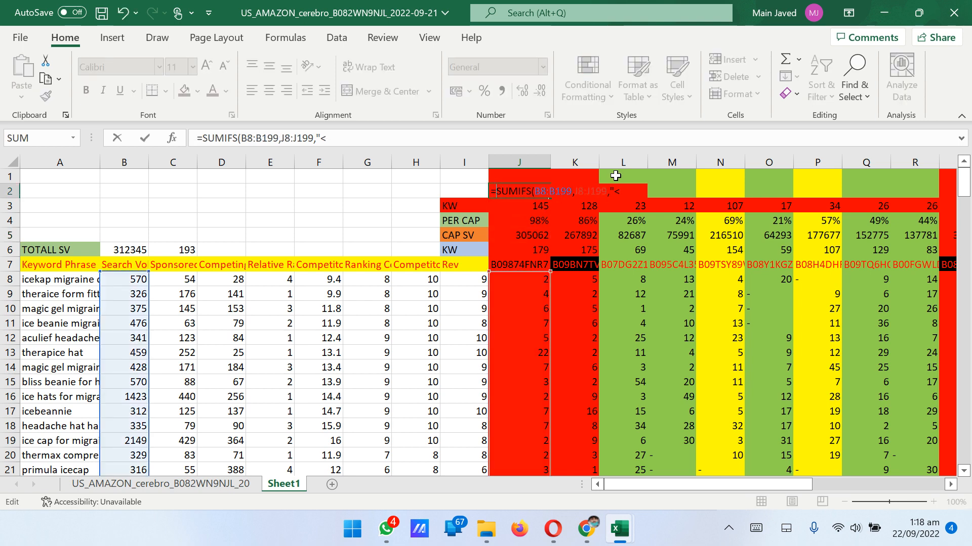
Complete the J2 SUMIFS formula with the criterion "<="&11
left_click(627, 189)
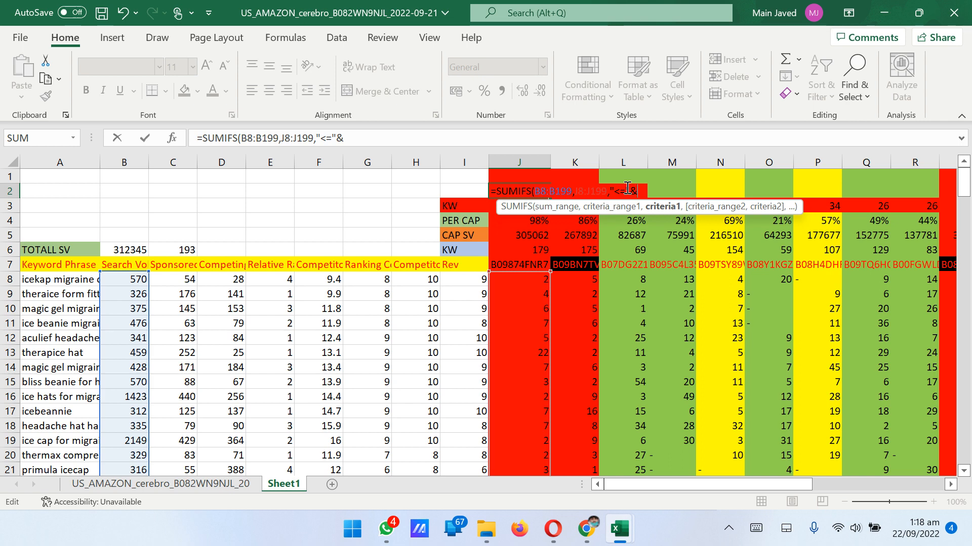
type("11")
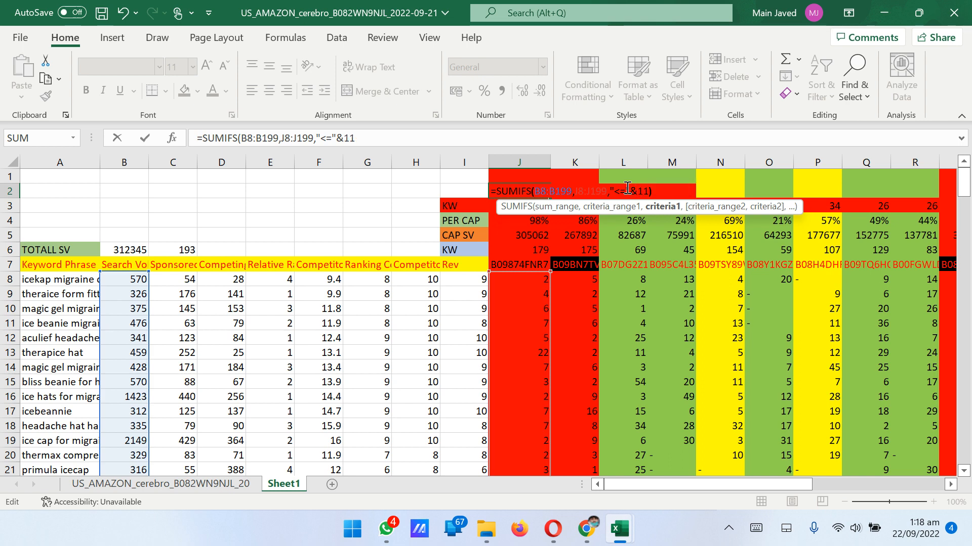
key("Return")
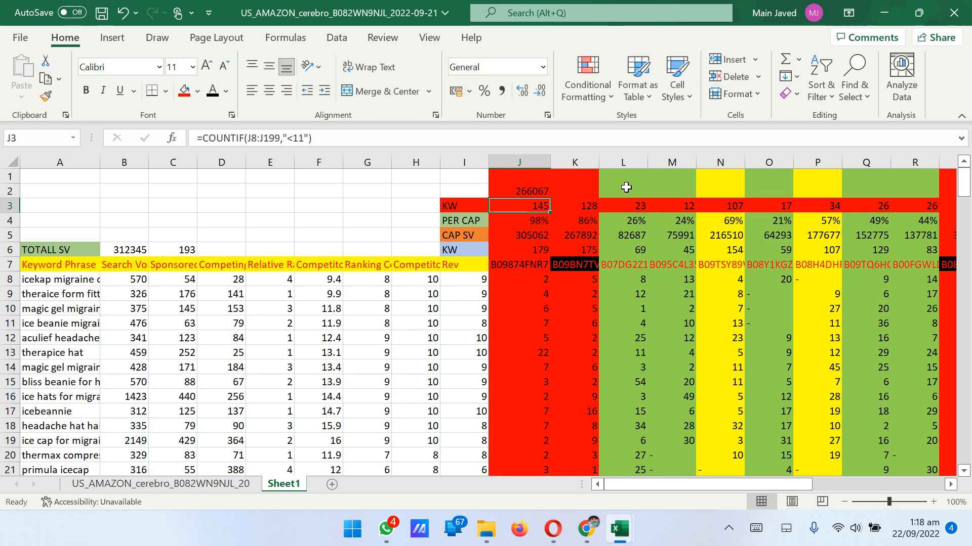
Make the sum range in the J2 formula absolute as $B$8:$B$199
left_click(542, 190)
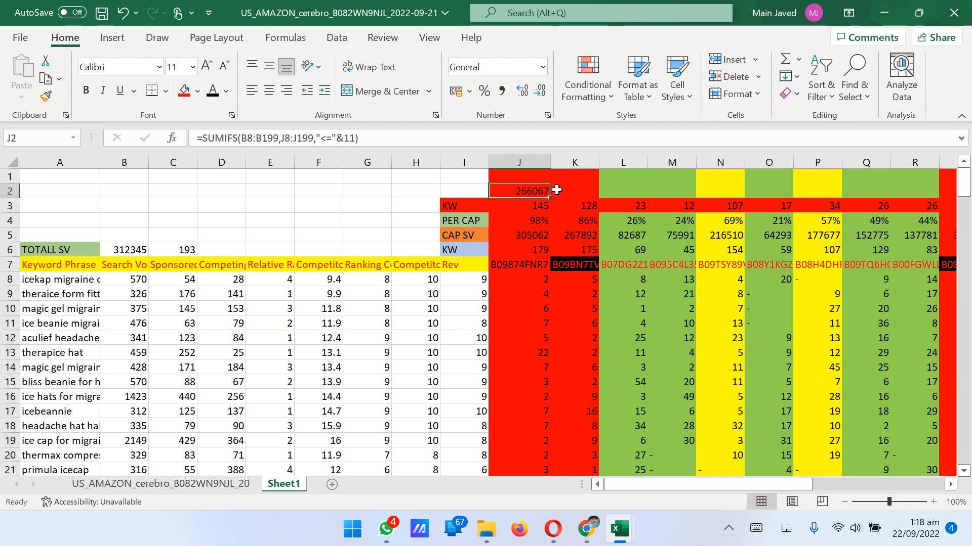
double_click(525, 189)
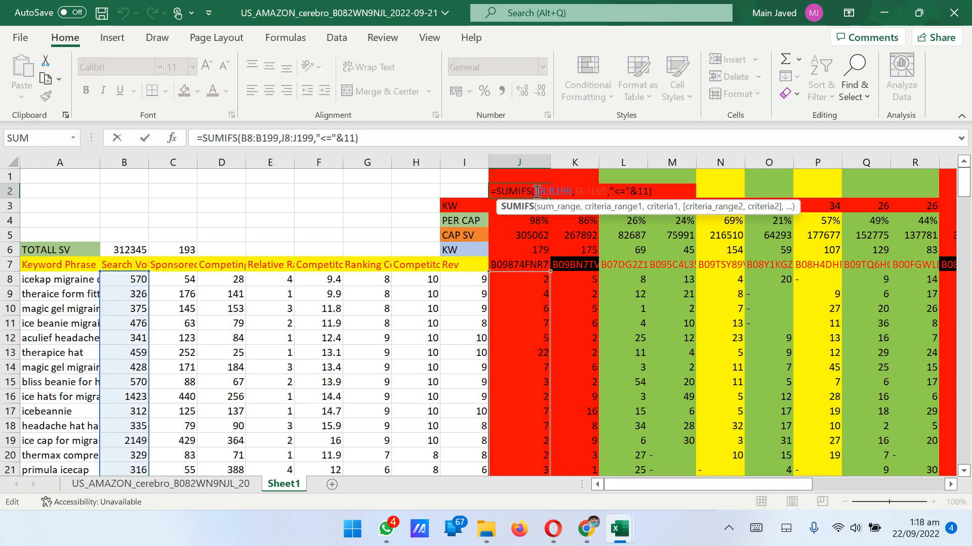
left_click(541, 191)
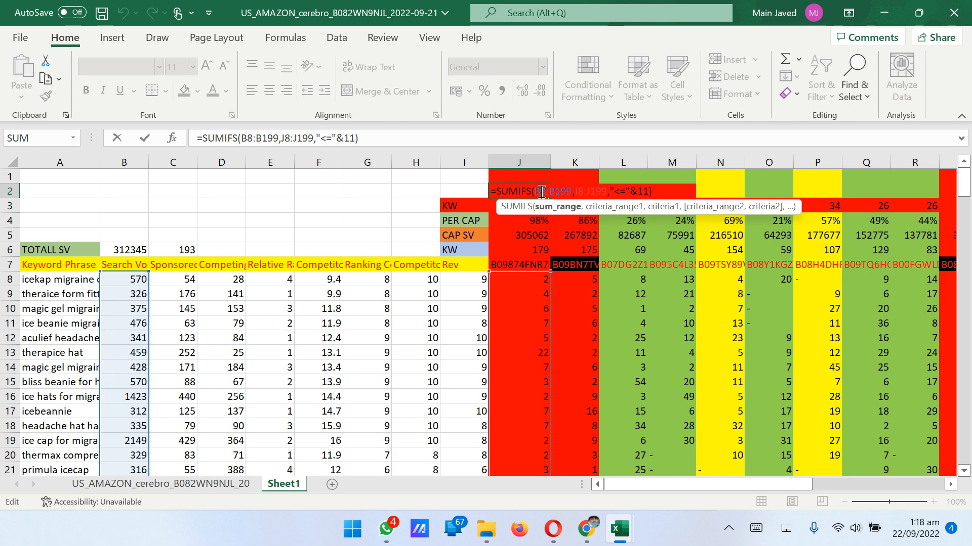
key("F4")
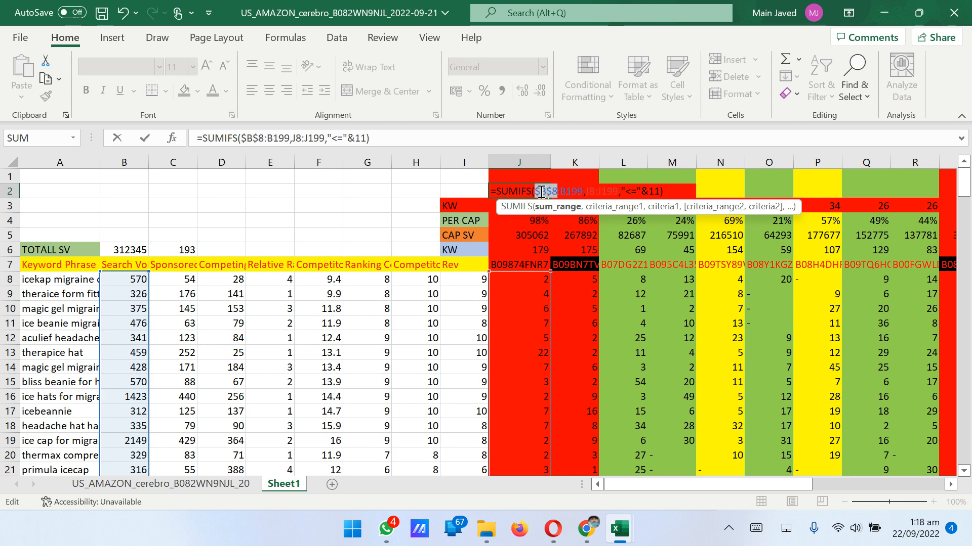
left_click(571, 192, "shift")
key("F4")
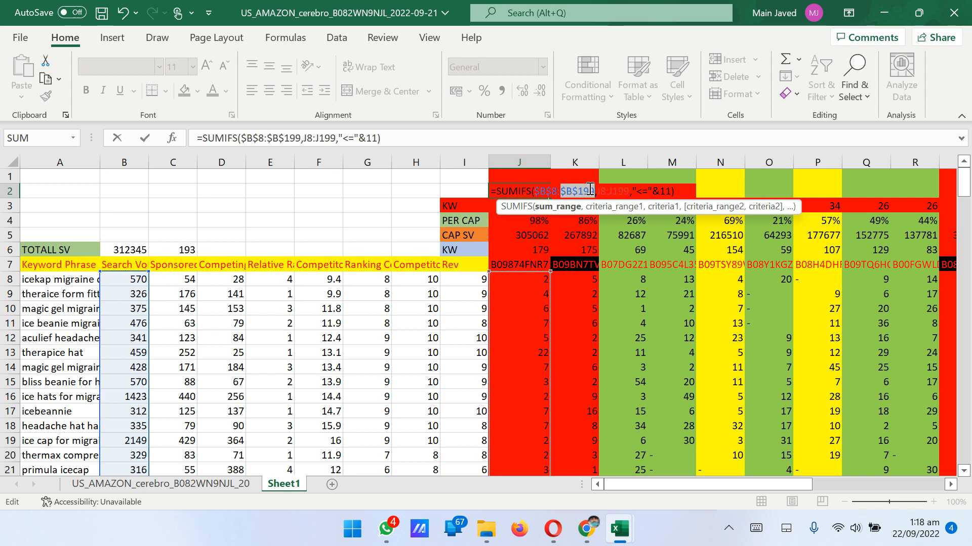
key("Return")
Copy the SUMIFS formula from J2 across the competitor columns to S2
left_click(535, 188)
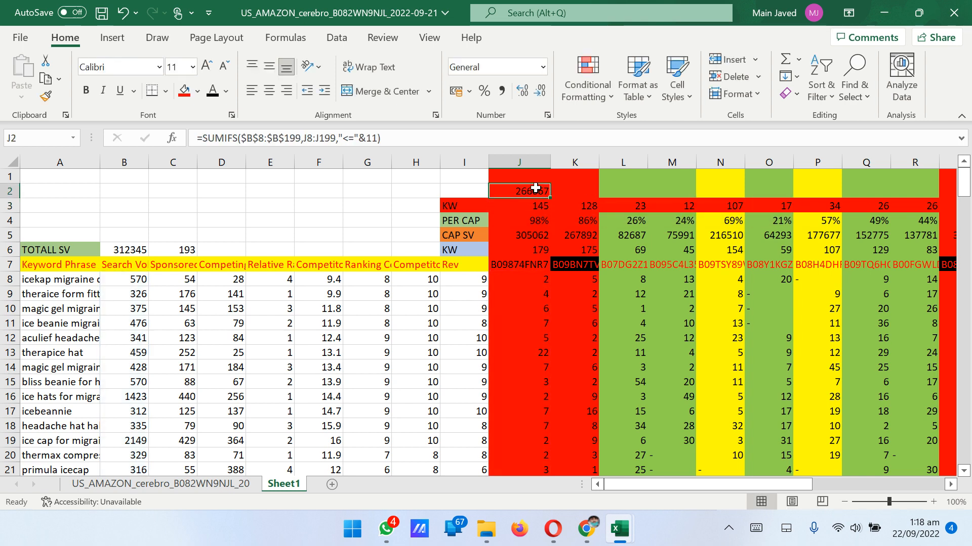
left_click_drag(549, 200, 861, 211)
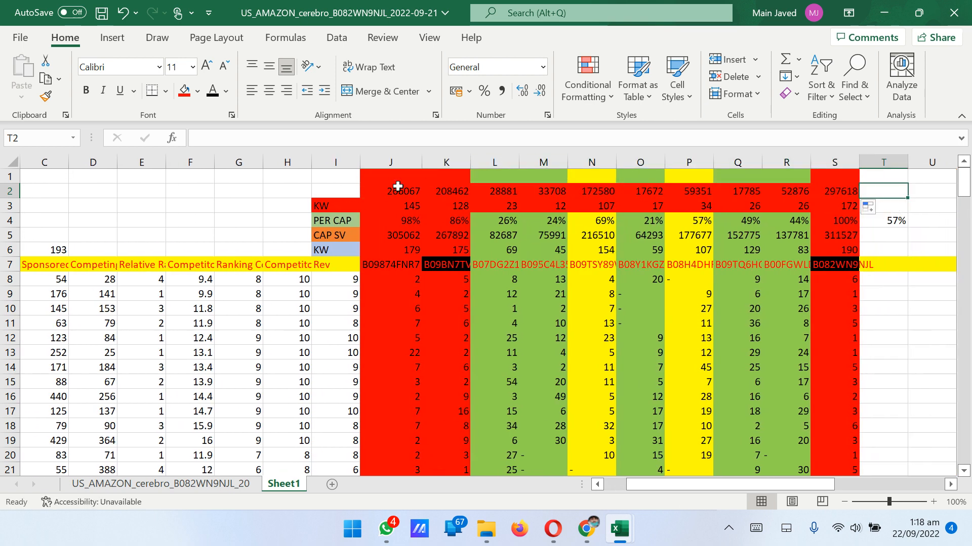
left_click(398, 191)
Fill the keyword counts in J3:R3 with light green and the captured search volumes in J2:R2 with light blue
left_click_drag(400, 206, 787, 207)
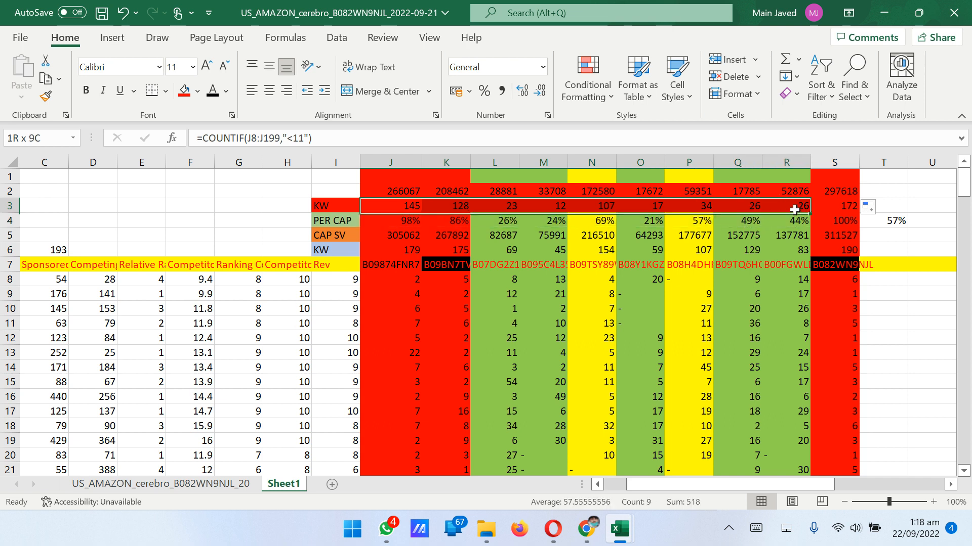
left_click(198, 92)
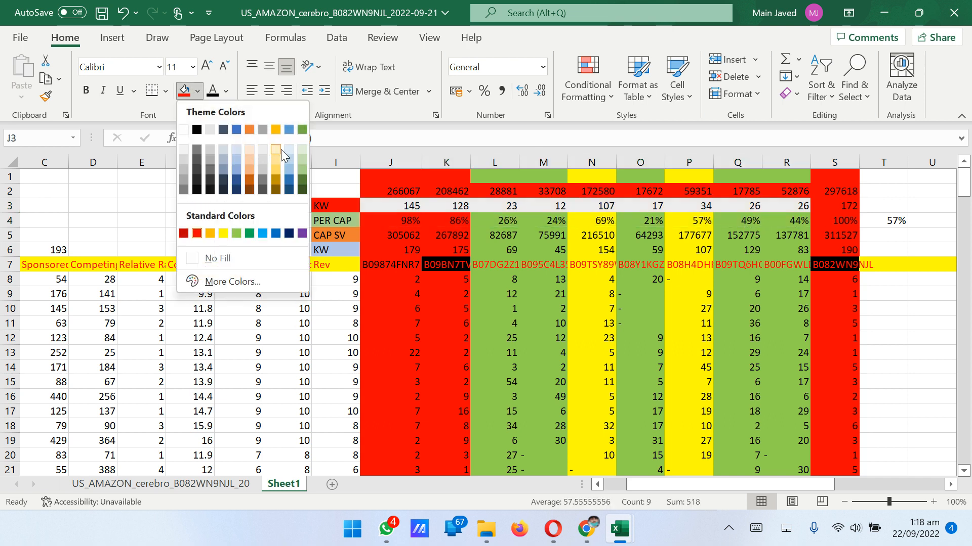
left_click(302, 152)
left_click_drag(392, 190, 787, 191)
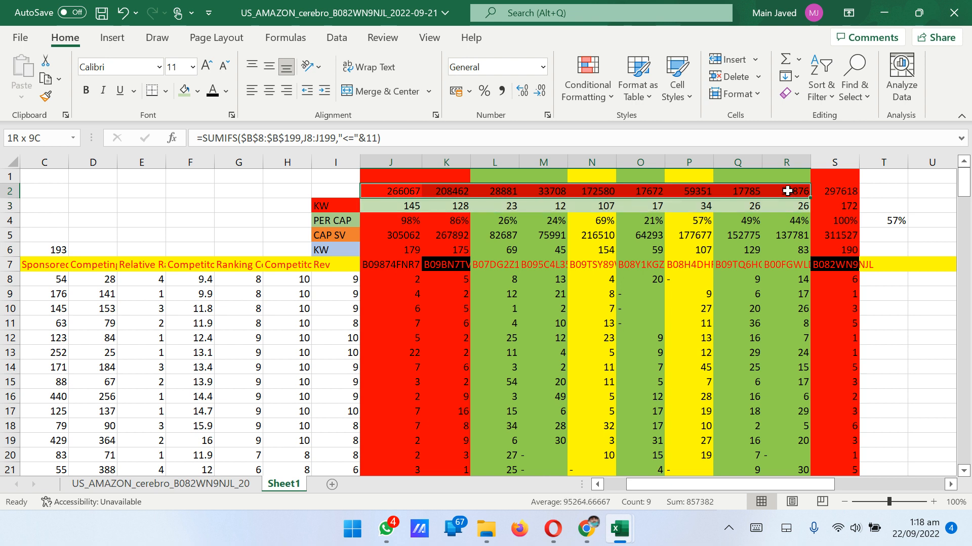
left_click(198, 91)
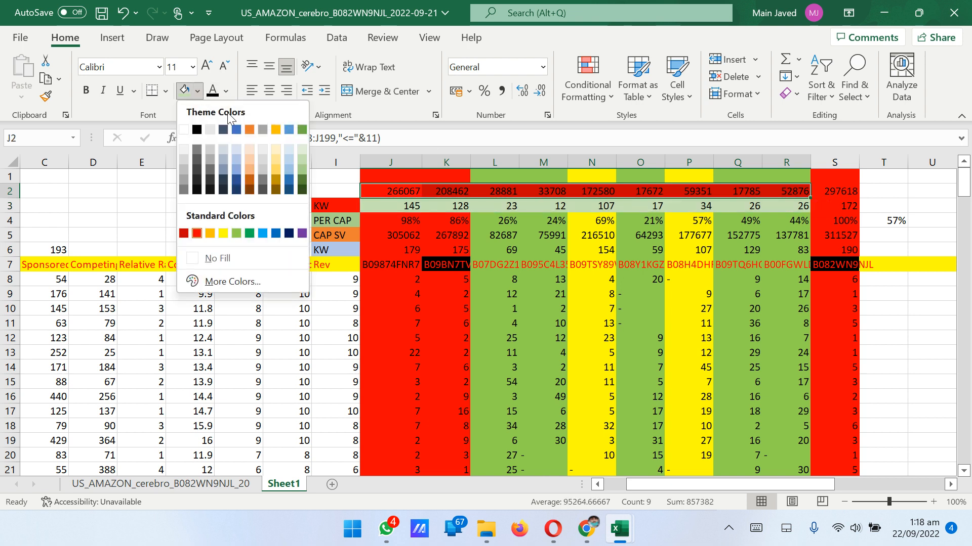
left_click(237, 149)
Label the new captured search volume row CAP SV in I2
left_click(346, 177)
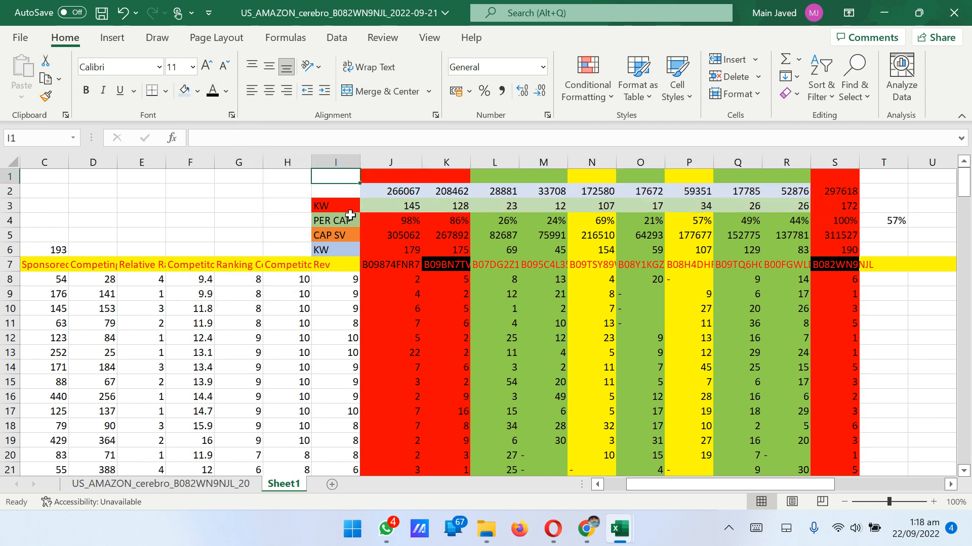
double_click(347, 191)
type("CAP SV")
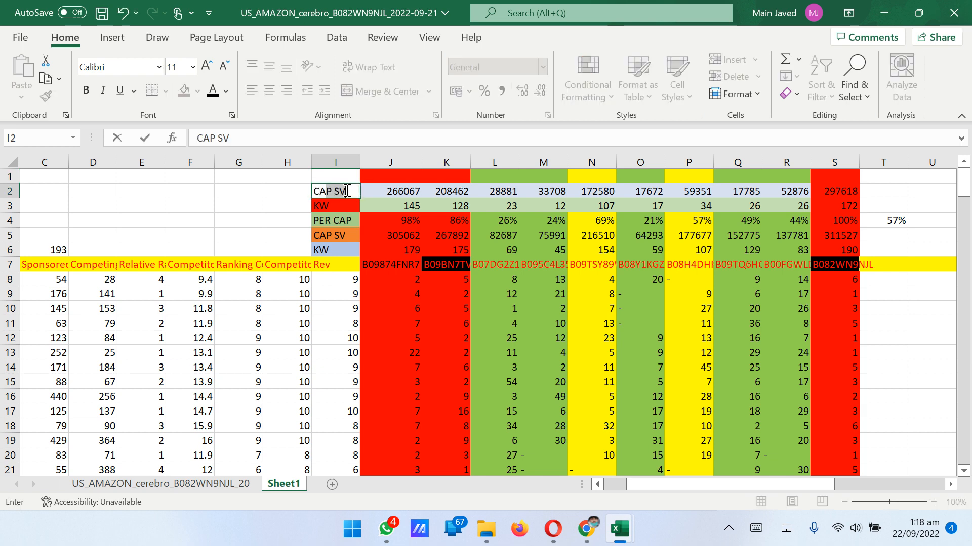
key("Return")
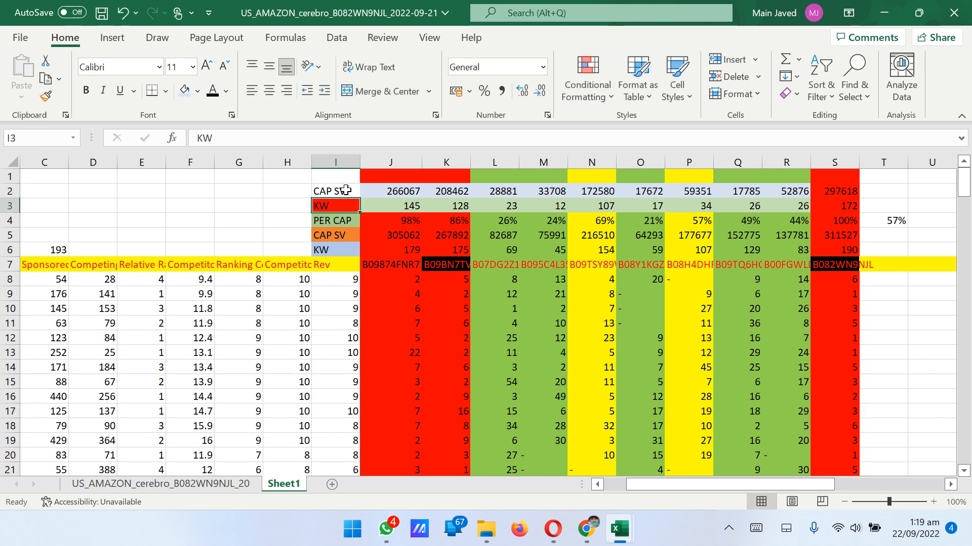
Label the new percentage row PER CAP in I1
double_click(340, 181)
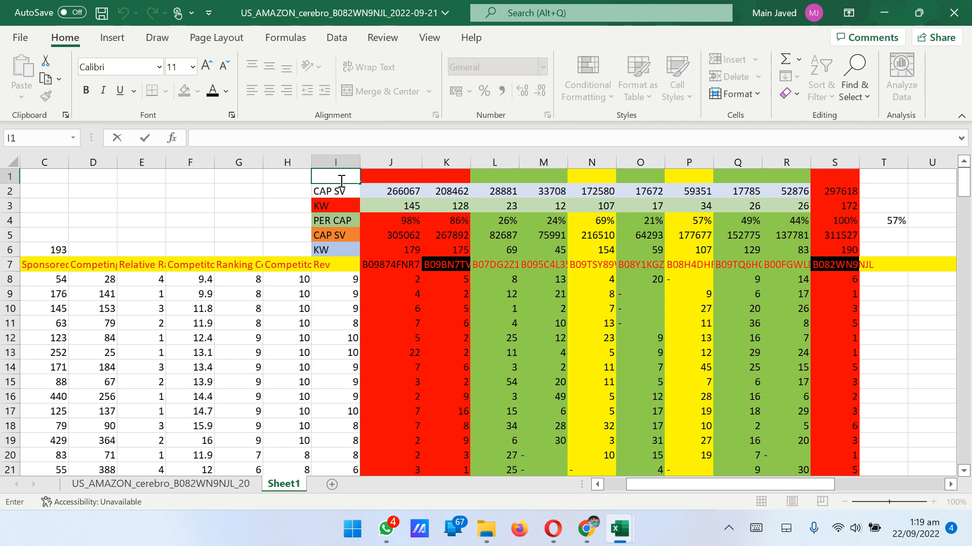
type("PER CAP")
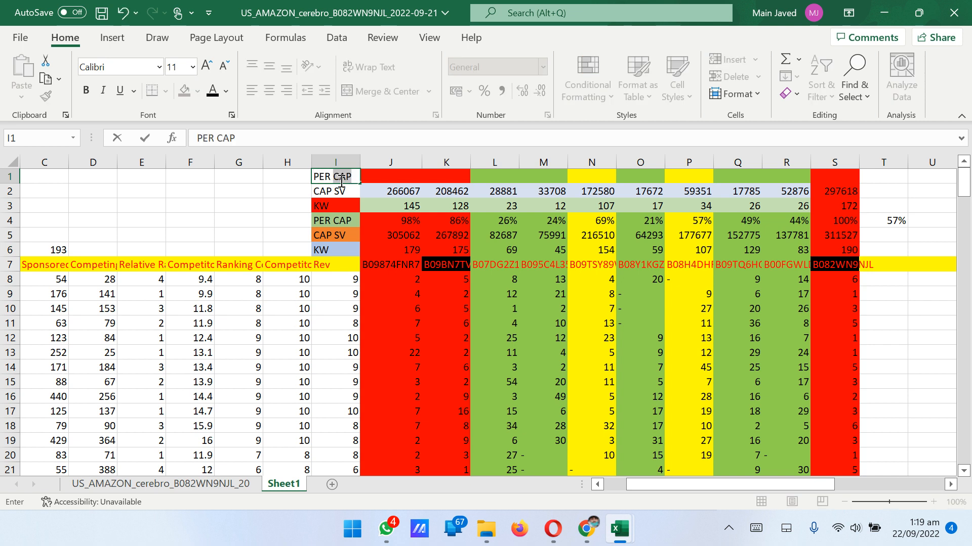
key("Return")
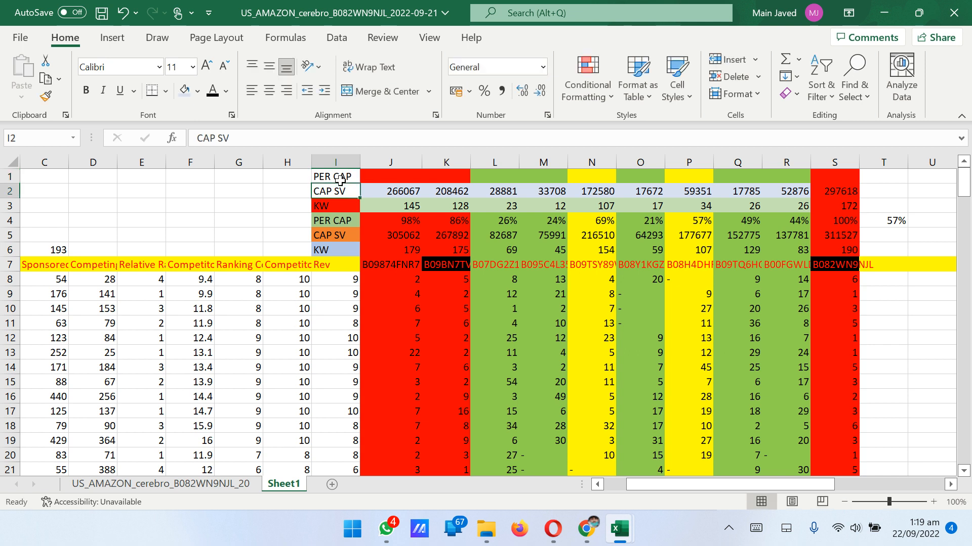
Enter a formula in J1 dividing J2 by the total search volume, with an absolute reference: =J2/$B$6
left_click(390, 177)
double_click(391, 177)
type("=")
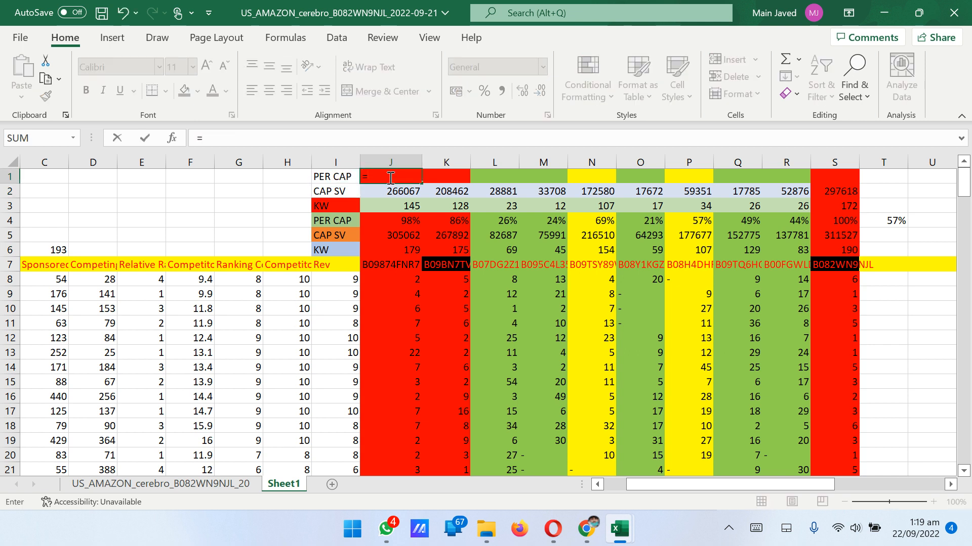
left_click(392, 188)
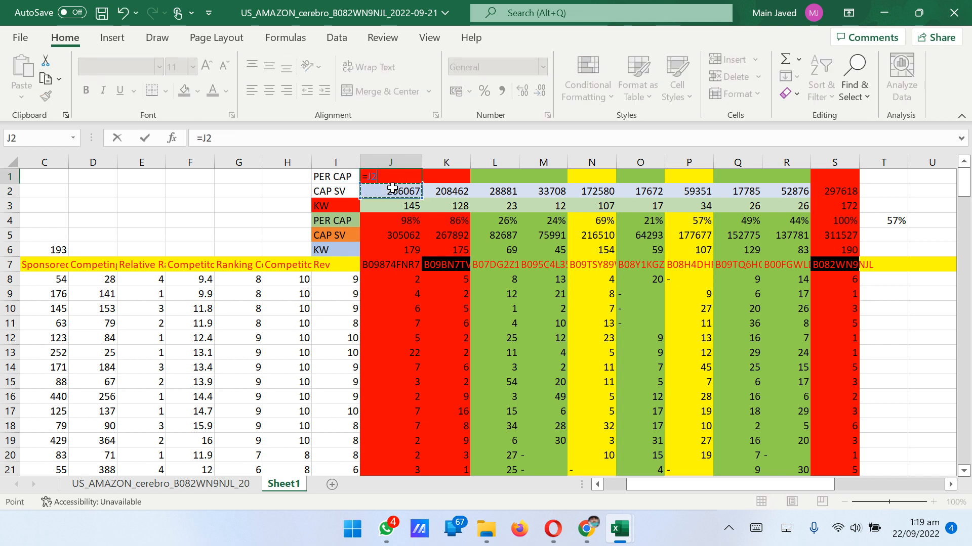
type("/")
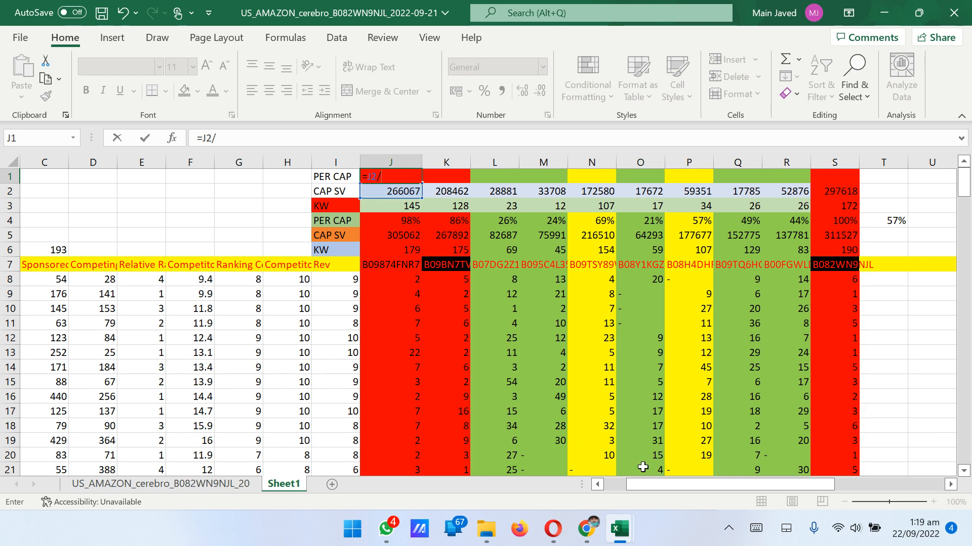
left_click_drag(635, 485, 602, 489)
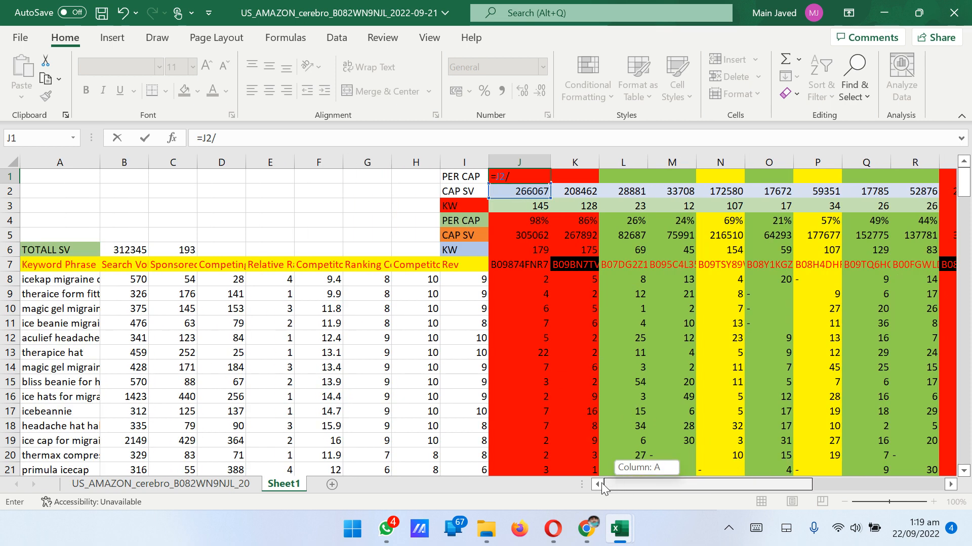
left_click(138, 247)
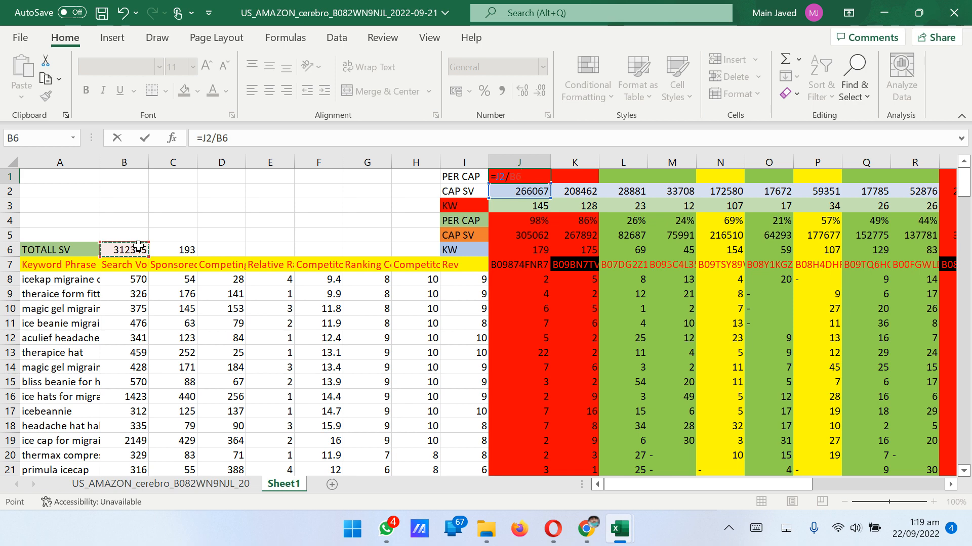
key("F4")
key("Return")
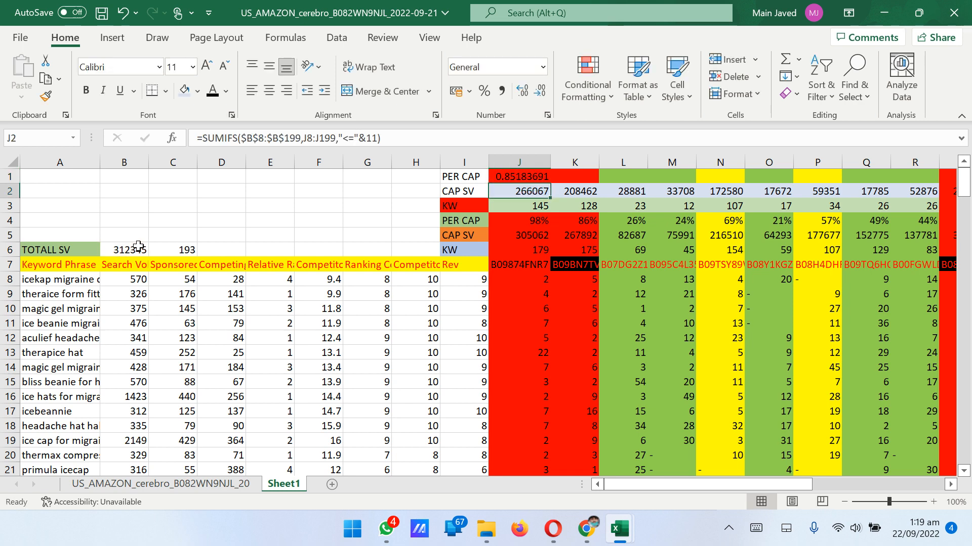
Copy the J1 formula across to S1 and format J1:S1 as percentages
left_click(529, 179)
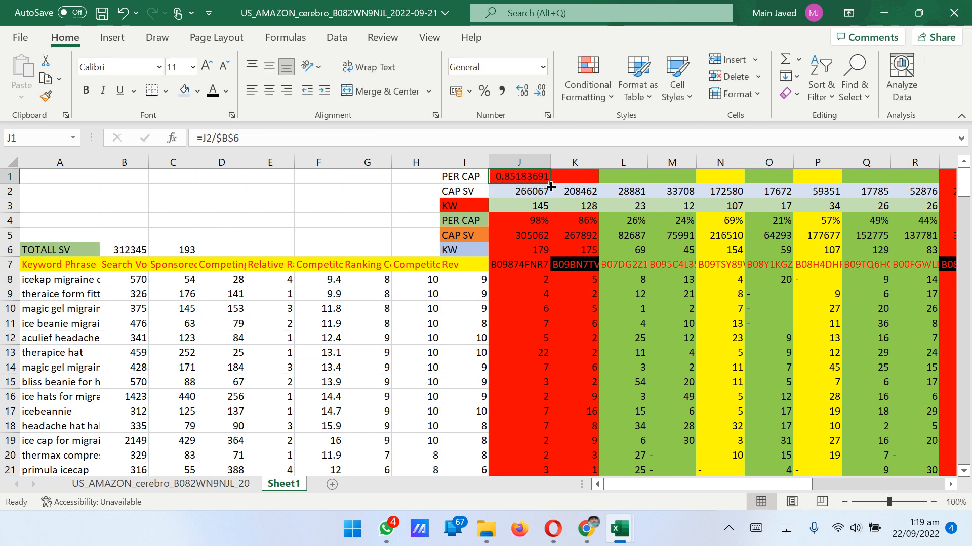
left_click_drag(550, 187, 874, 167)
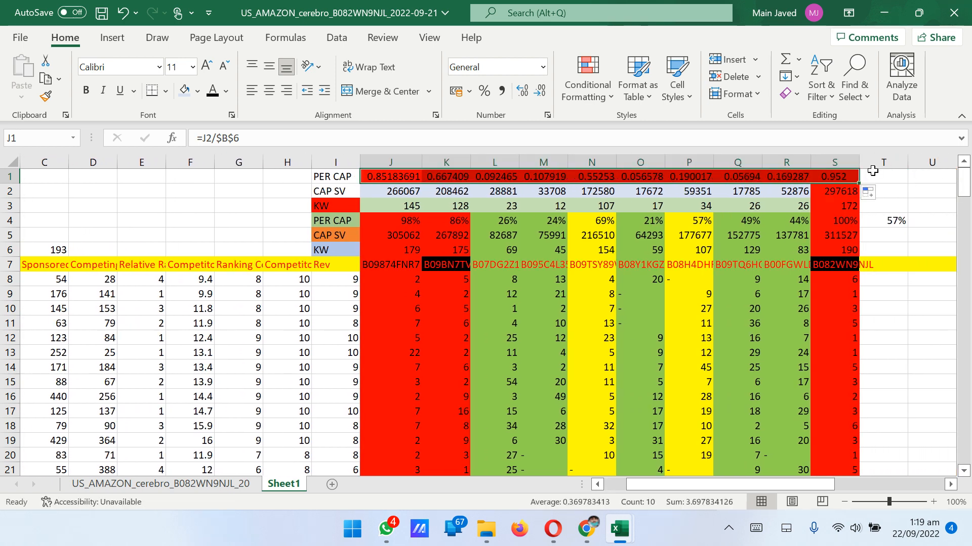
left_click(485, 91)
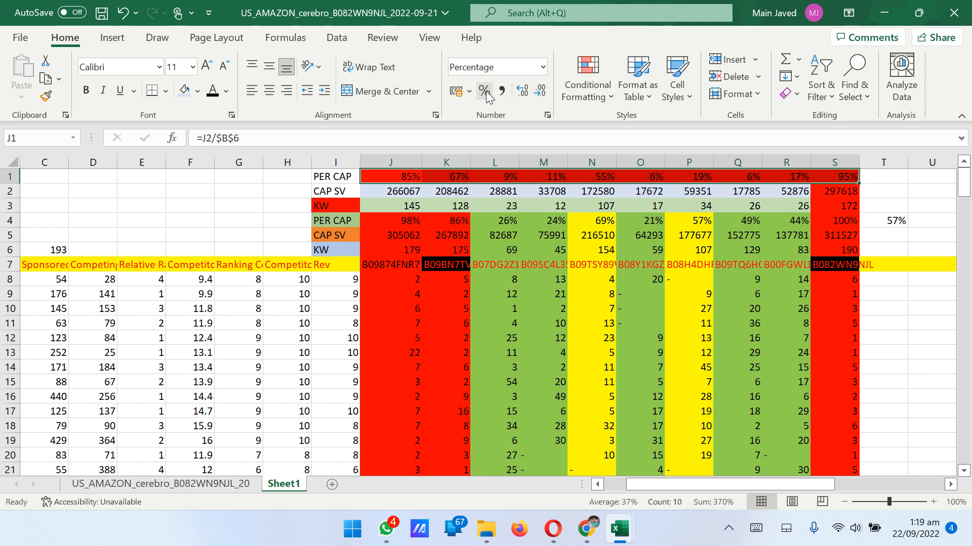
left_click(910, 191)
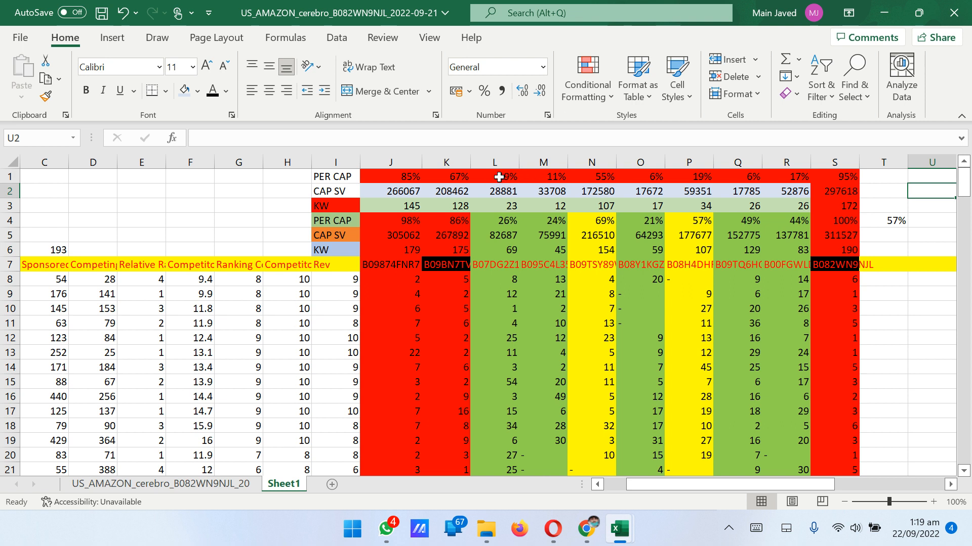
Fill the low capture percentages in L1:M1 and O1:R1 with the standard light green
left_click_drag(483, 177, 553, 175)
left_click(197, 91)
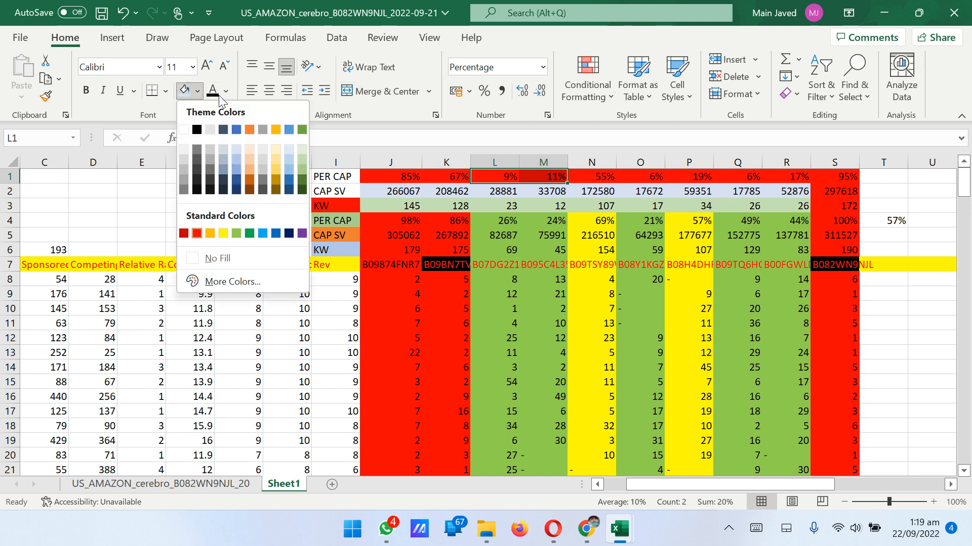
left_click(249, 233)
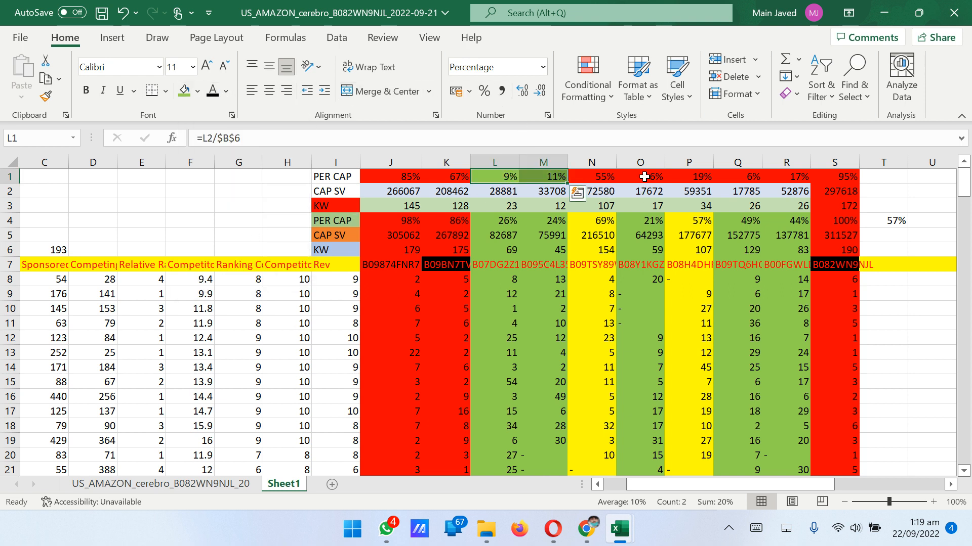
left_click_drag(650, 175, 769, 173)
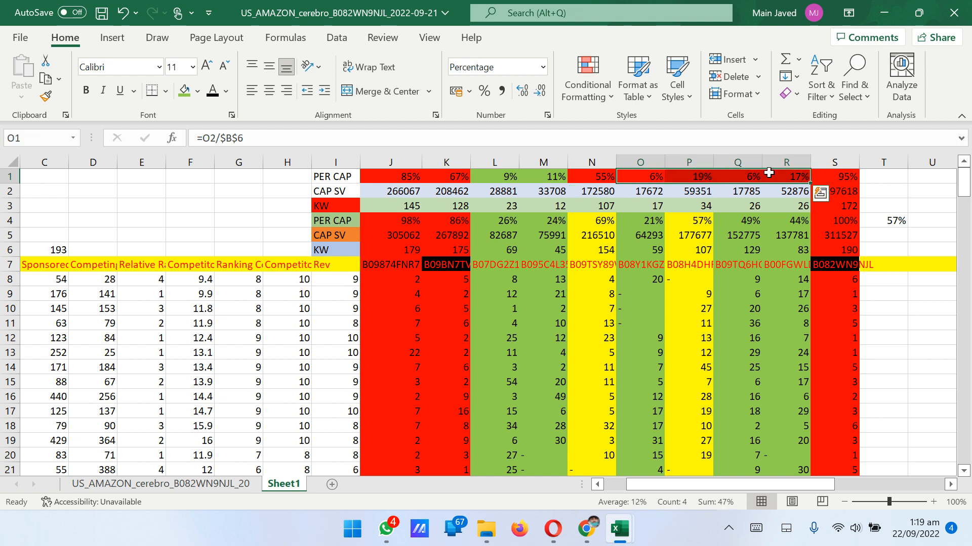
left_click(184, 92)
Fill the medium capture percentages in N1 and K1 with yellow
left_click(607, 178)
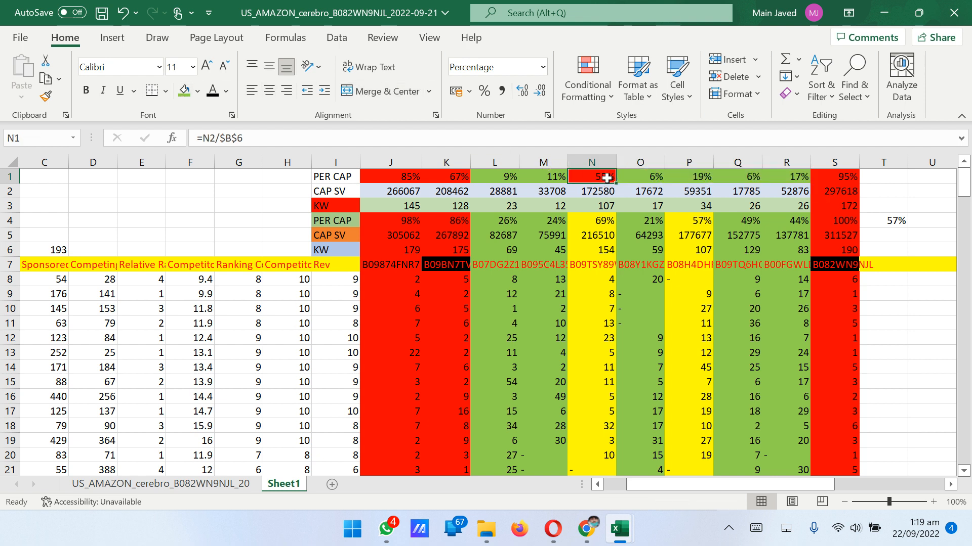
left_click(197, 91)
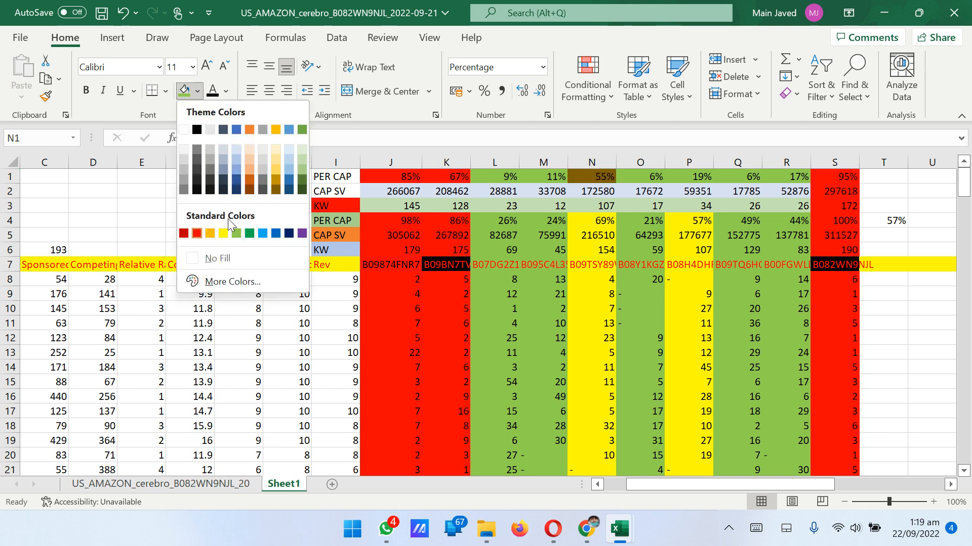
left_click(223, 233)
left_click(457, 176)
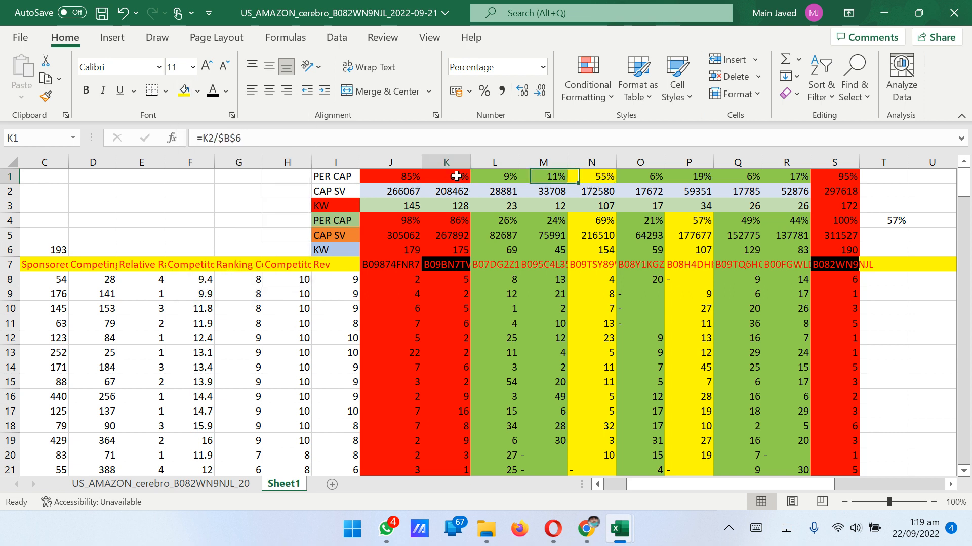
left_click(183, 92)
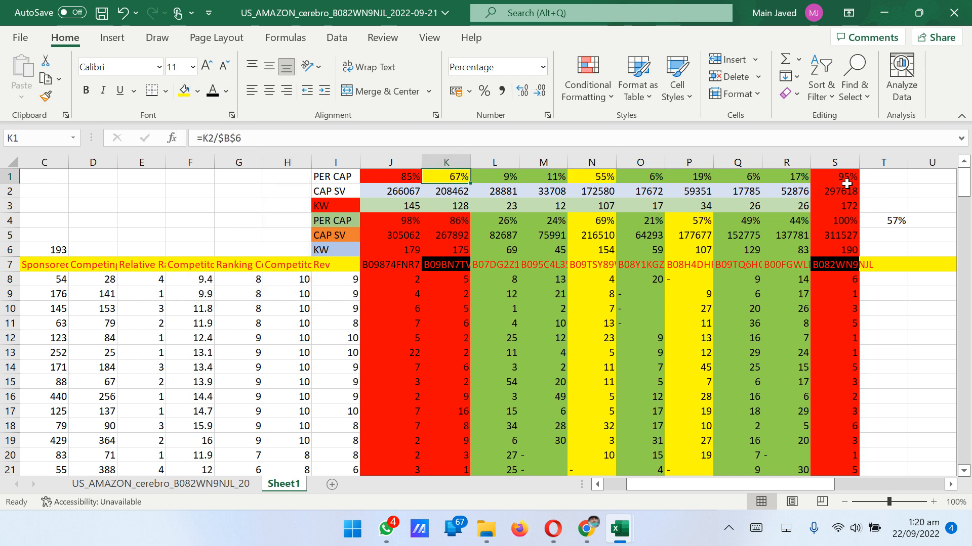
Calculate the competitors' average capture percentage in T1 with =AVERAGE(J1:R1)
left_click(873, 178)
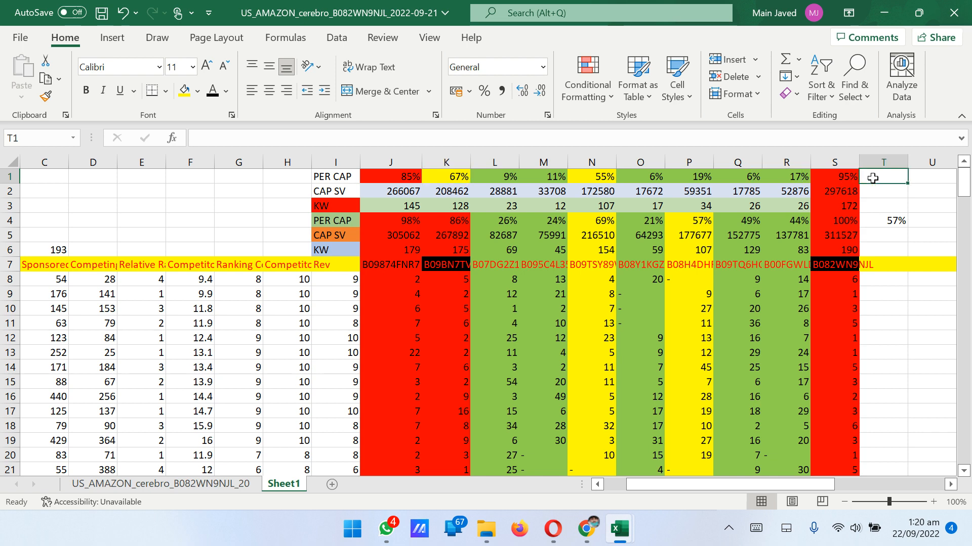
double_click(873, 178)
type("=")
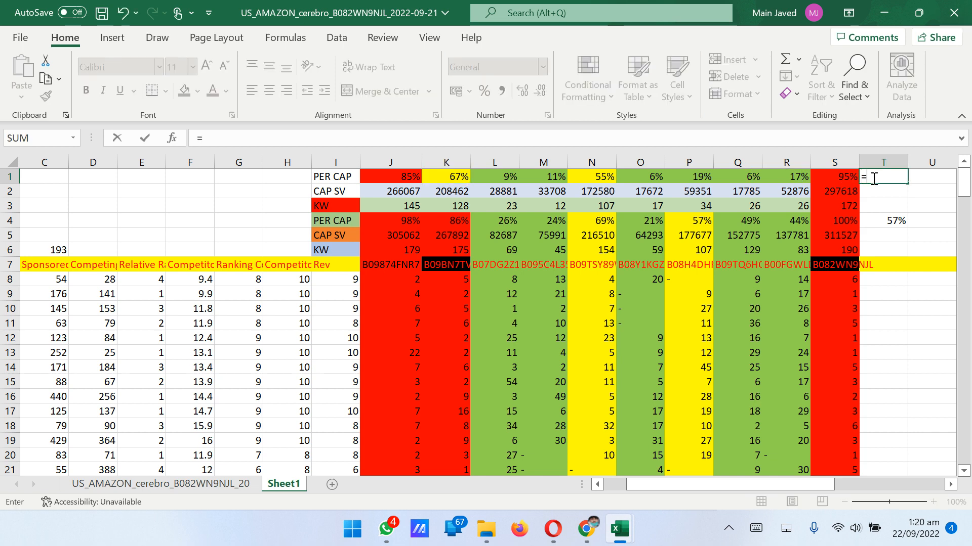
type("AVERAGE")
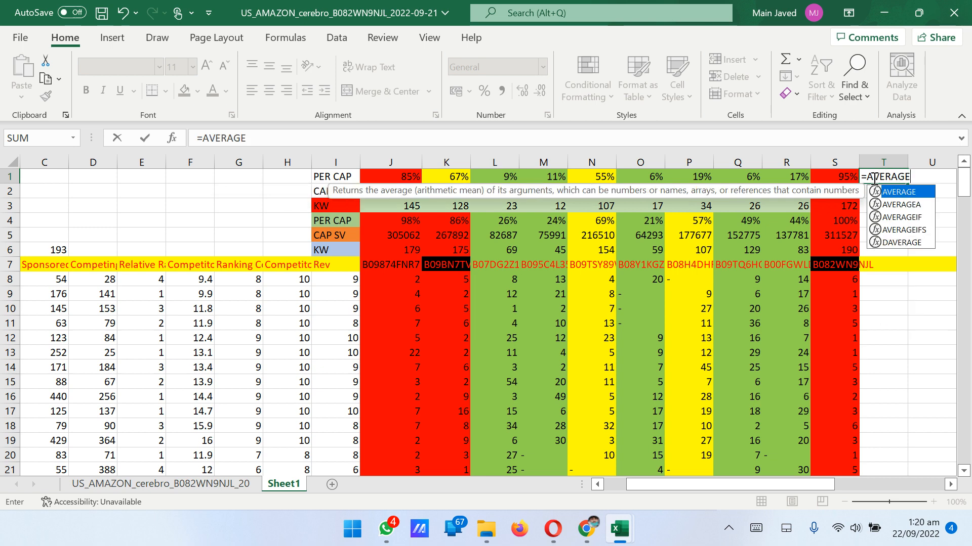
type("(")
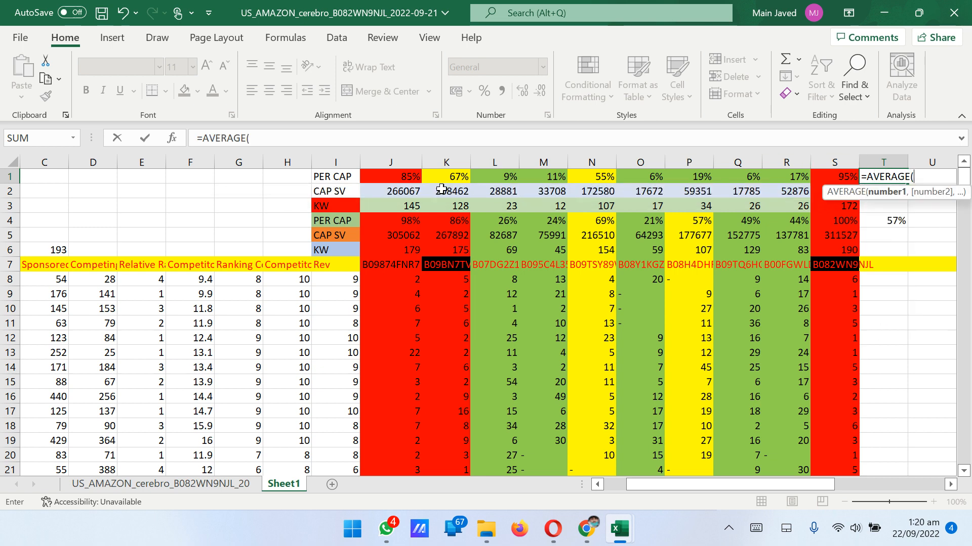
left_click_drag(409, 177, 784, 177)
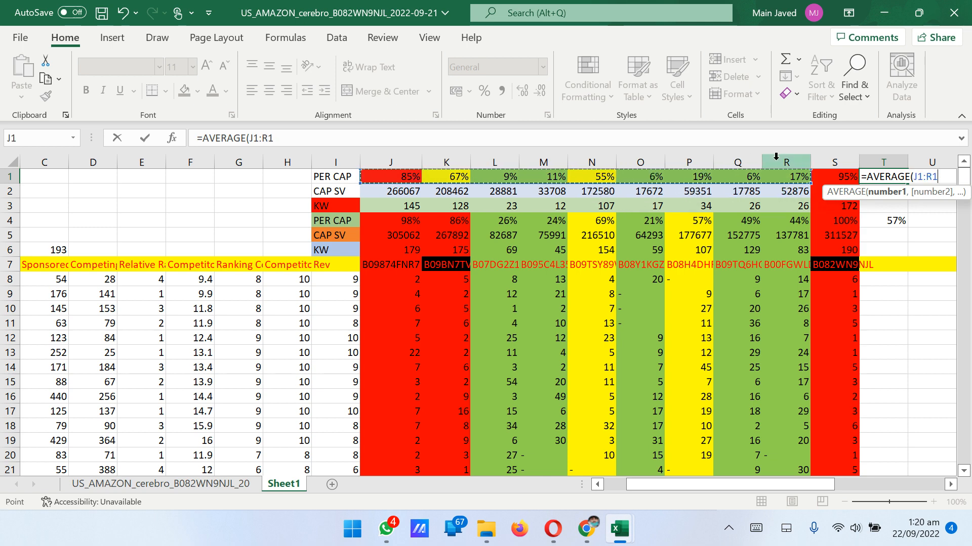
type(")")
key("Return")
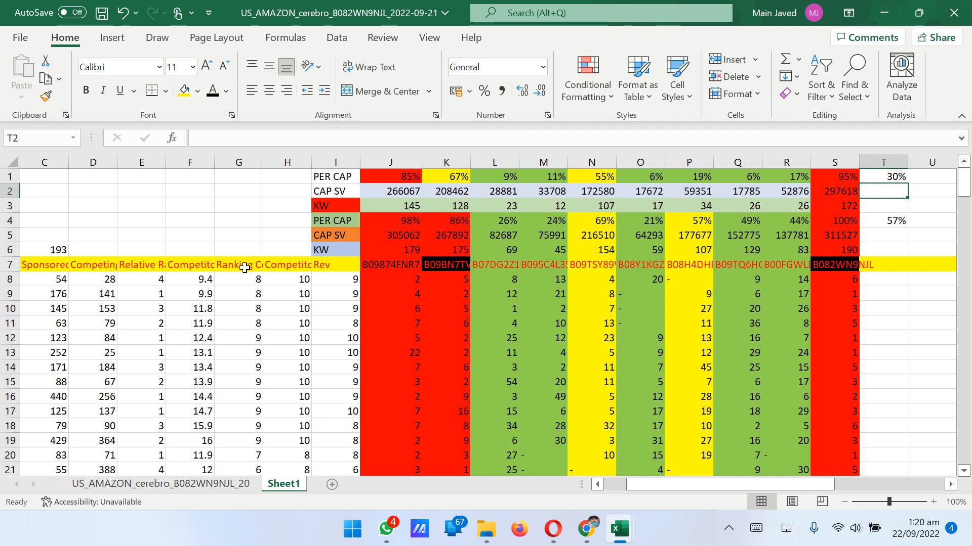
left_click(428, 178)
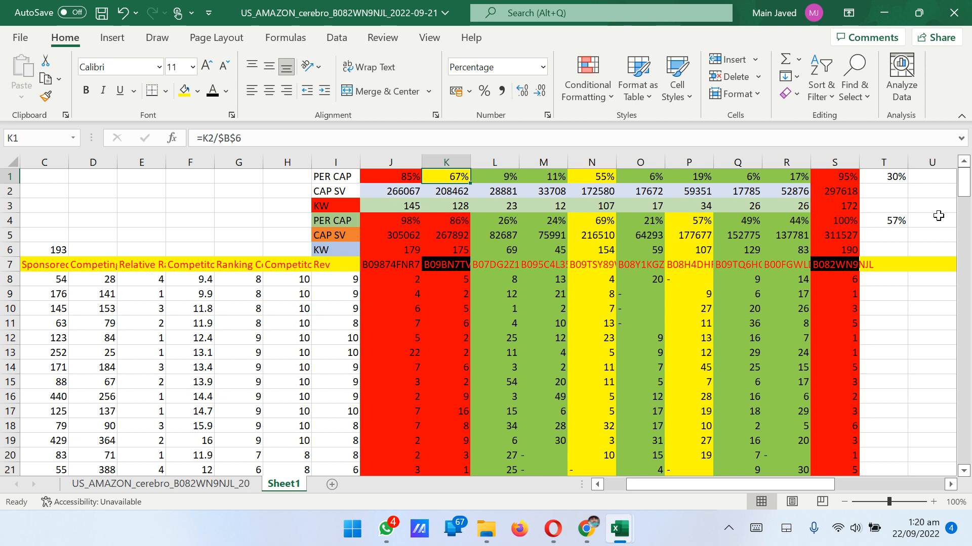
left_click(935, 210)
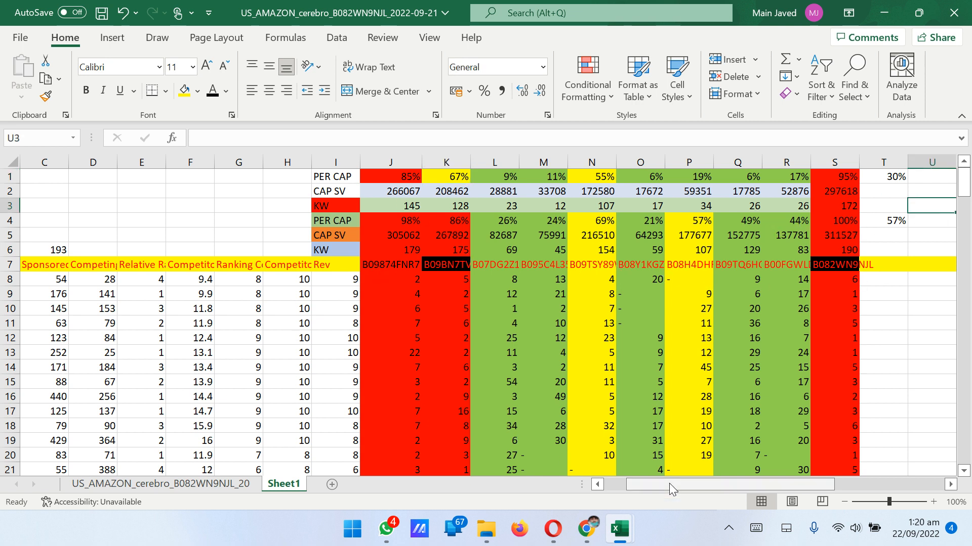
Widen column A so more of each keyword phrase is readable
left_click_drag(669, 482, 636, 484)
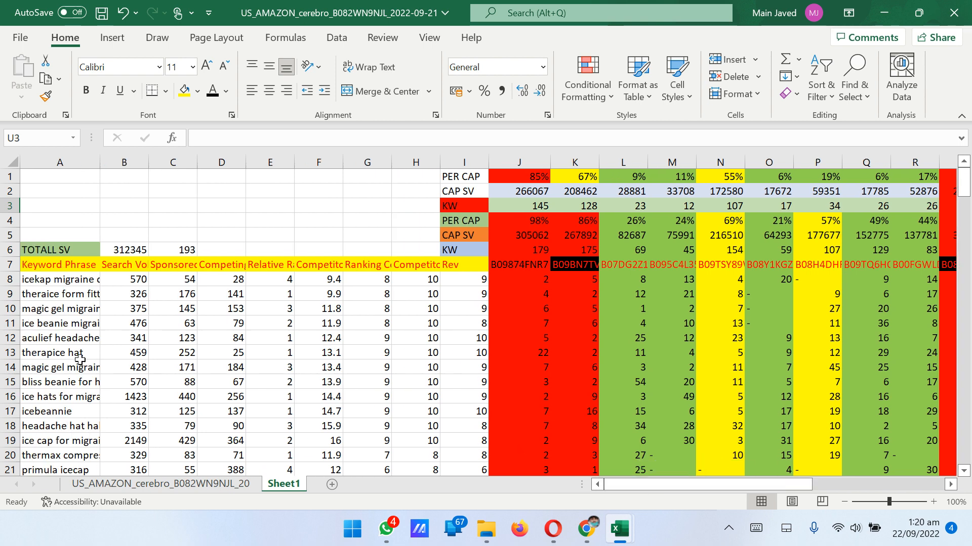
left_click(80, 158)
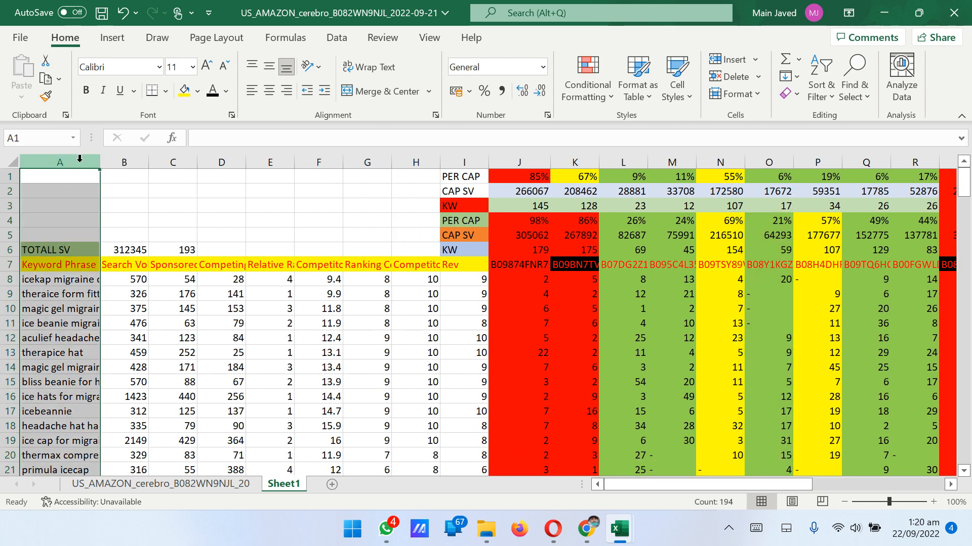
left_click_drag(98, 163, 123, 162)
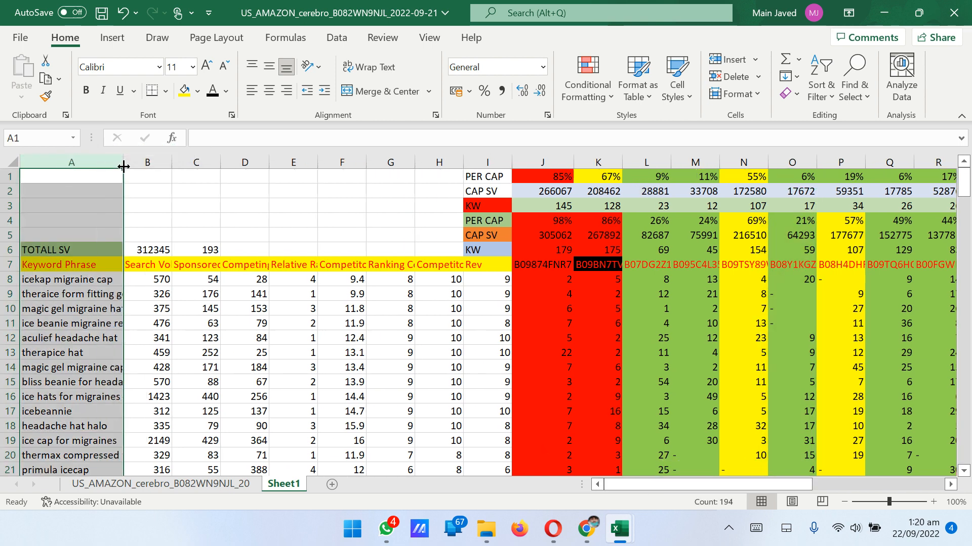
Fill the row labels in I1:I3 with yellow and those in I4:I6 with medium blue
left_click_drag(663, 482, 696, 481)
left_click(326, 176)
left_click_drag(279, 175, 289, 250)
left_click(184, 91)
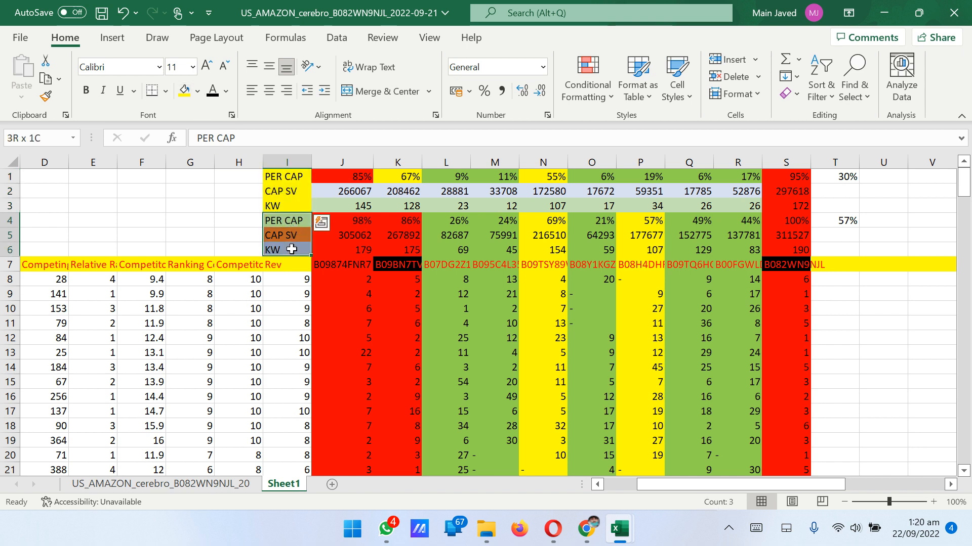
left_click(198, 91)
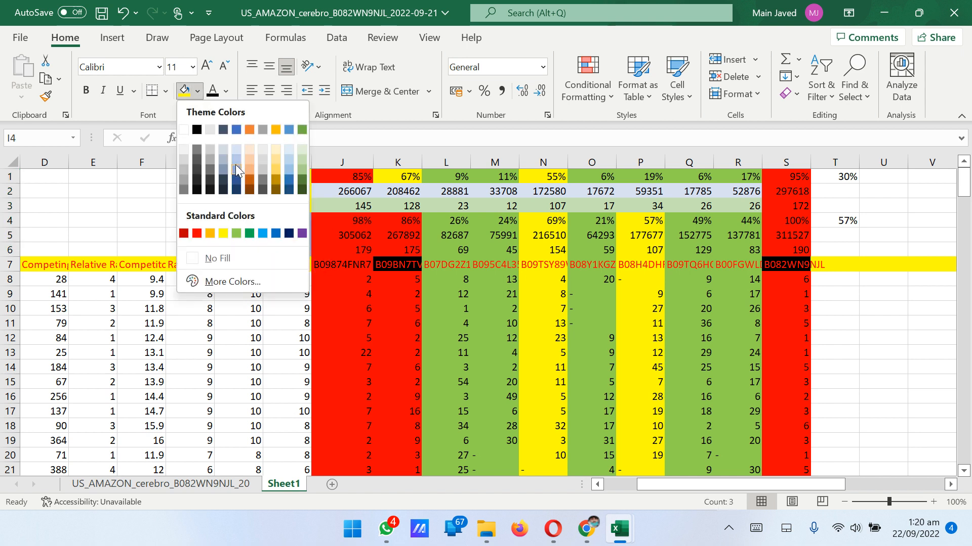
left_click(216, 227)
left_click(217, 231)
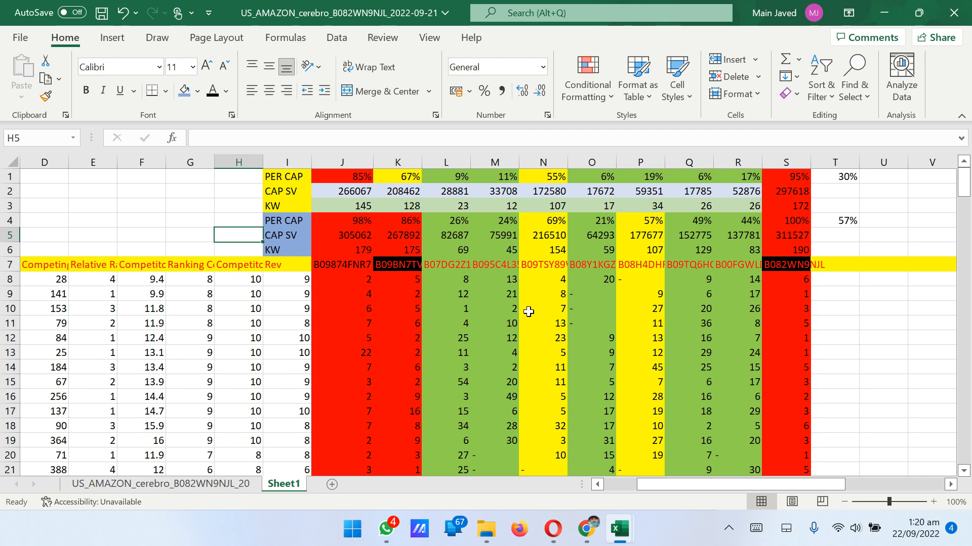
Widen columns S and R so the ASIN headers in row 7 fit within their cells
left_click(786, 162)
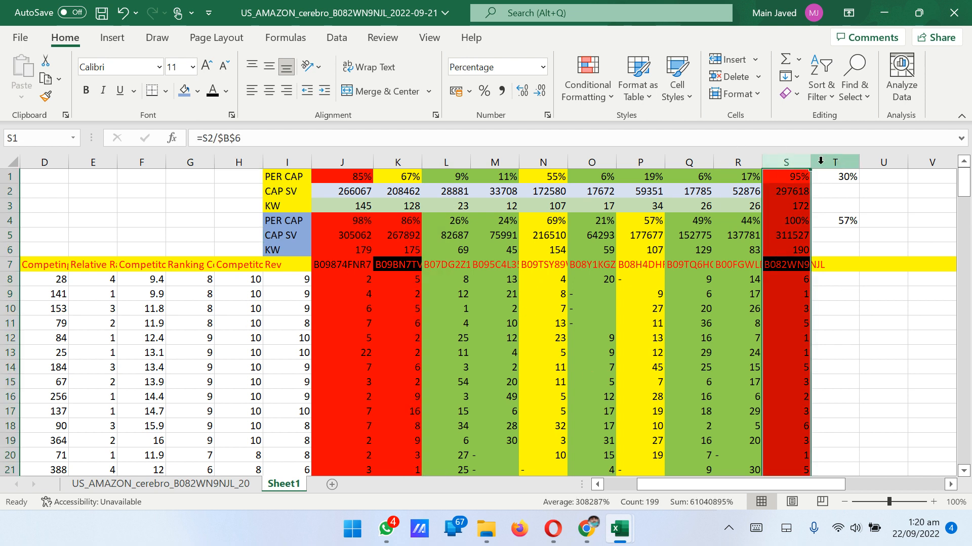
left_click_drag(812, 167, 825, 167)
left_click(844, 264)
left_click(746, 162)
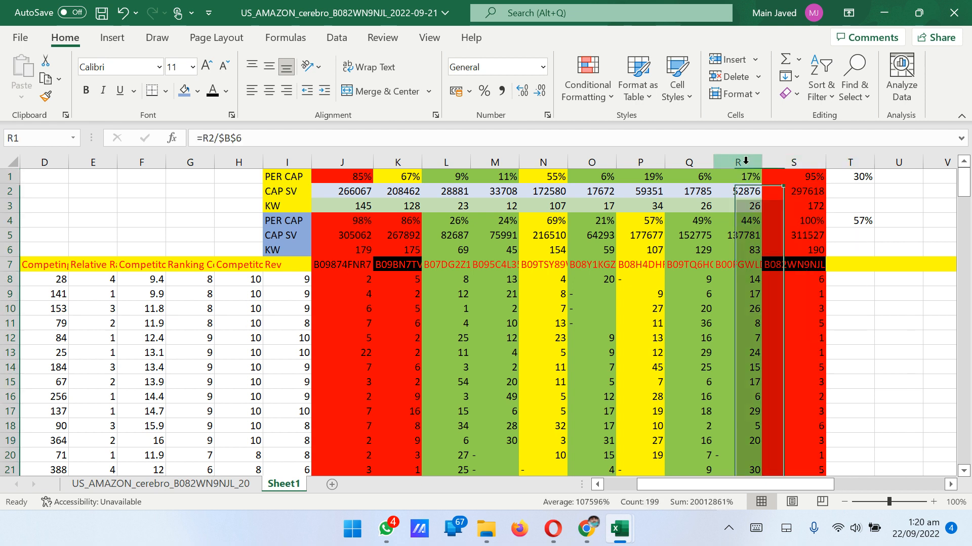
left_click_drag(763, 162, 774, 162)
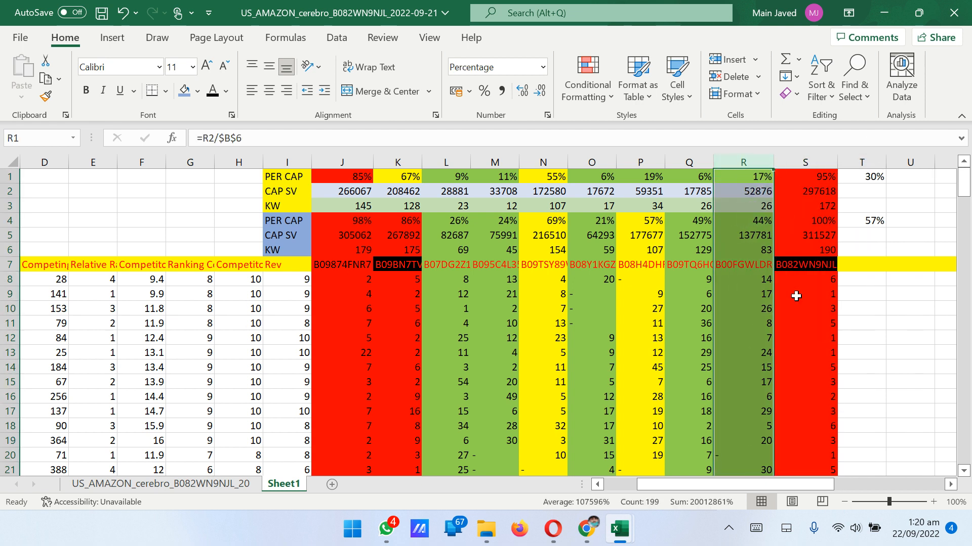
left_click(874, 308)
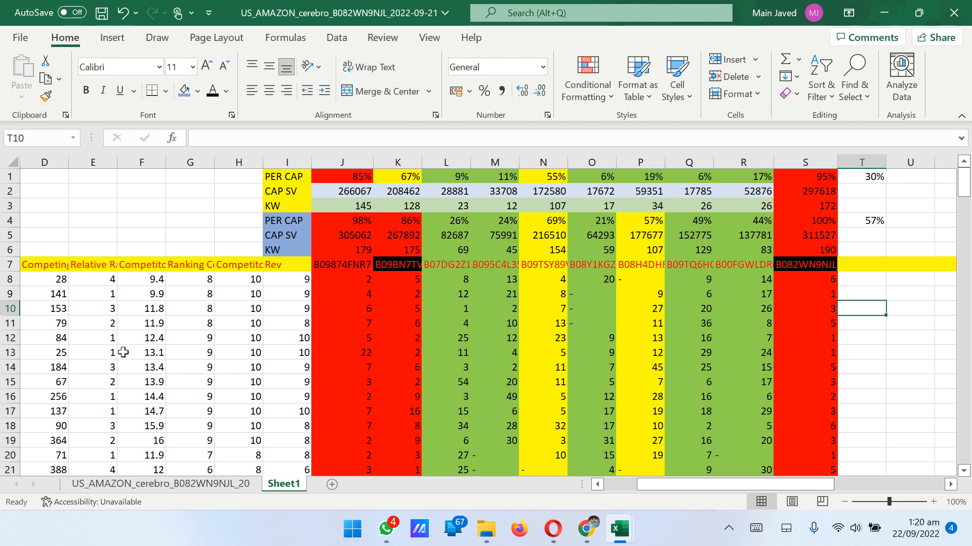
left_click_drag(688, 484, 653, 482)
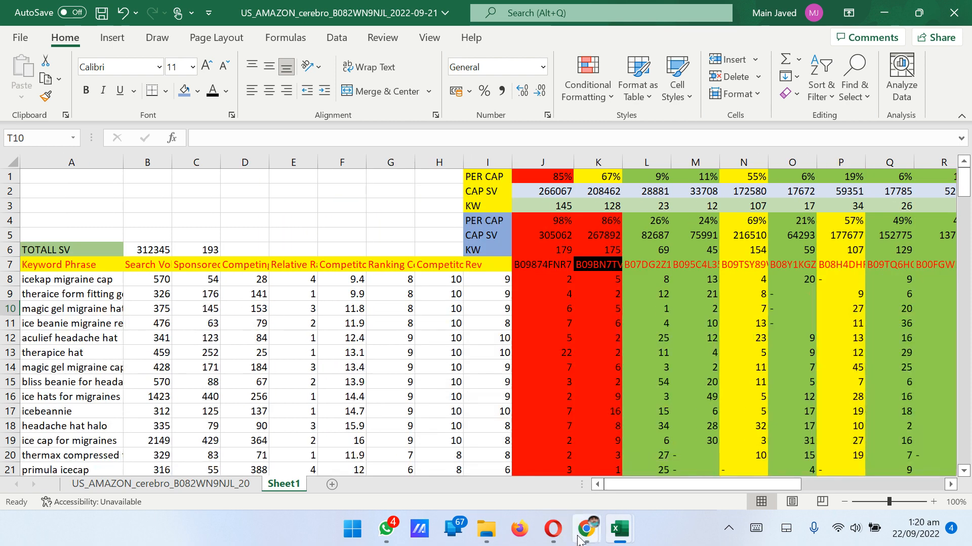
Switch to the Google Meet window in Chrome and open the browser's extensions list
mouse_move(580, 540)
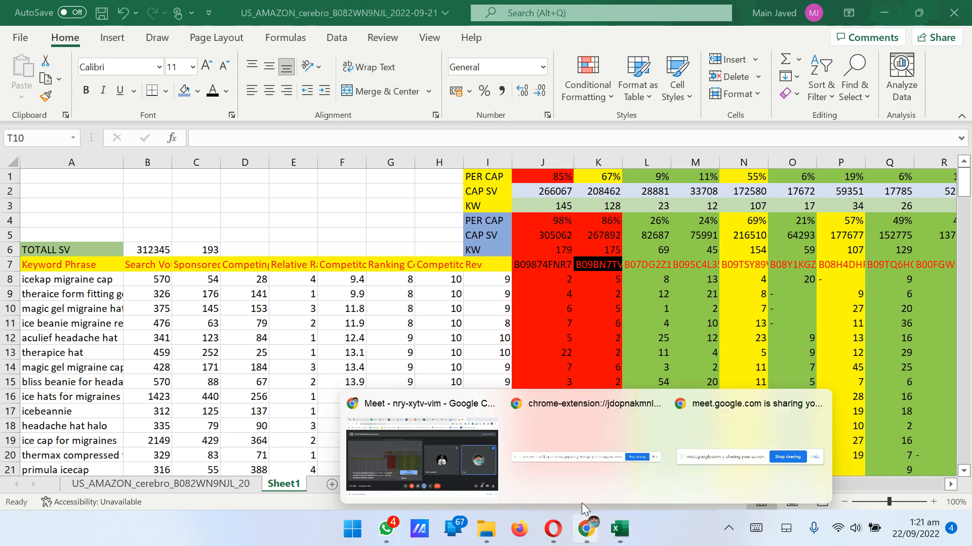
left_click(454, 447)
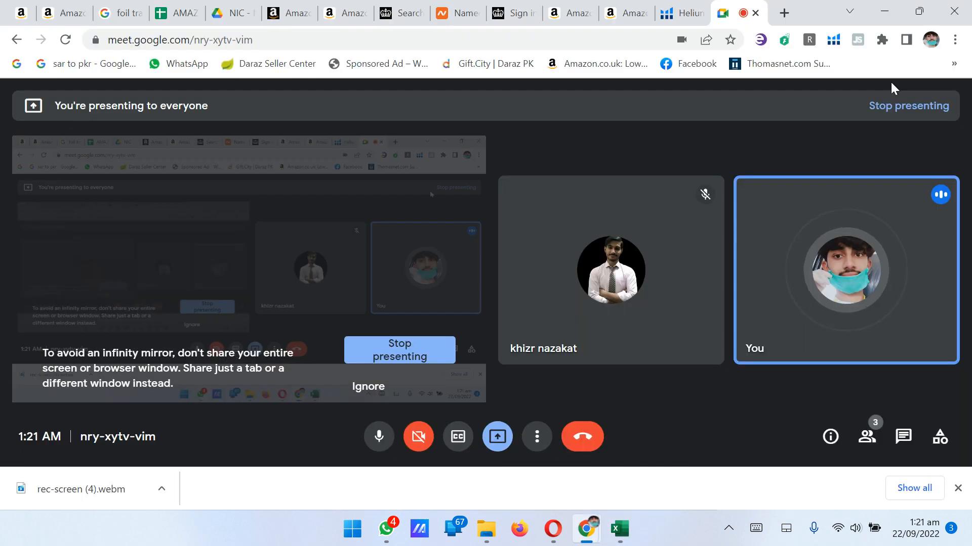
left_click(956, 41)
left_click(882, 39)
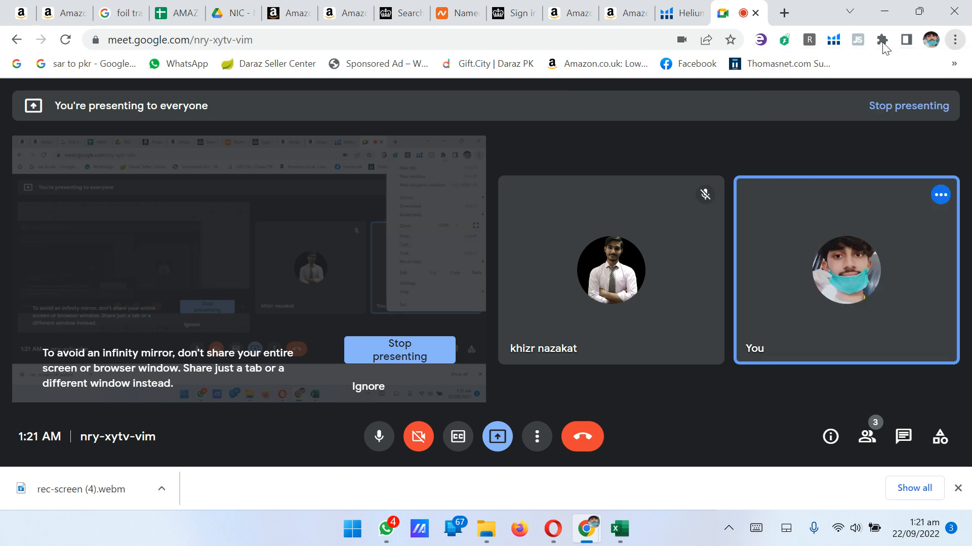